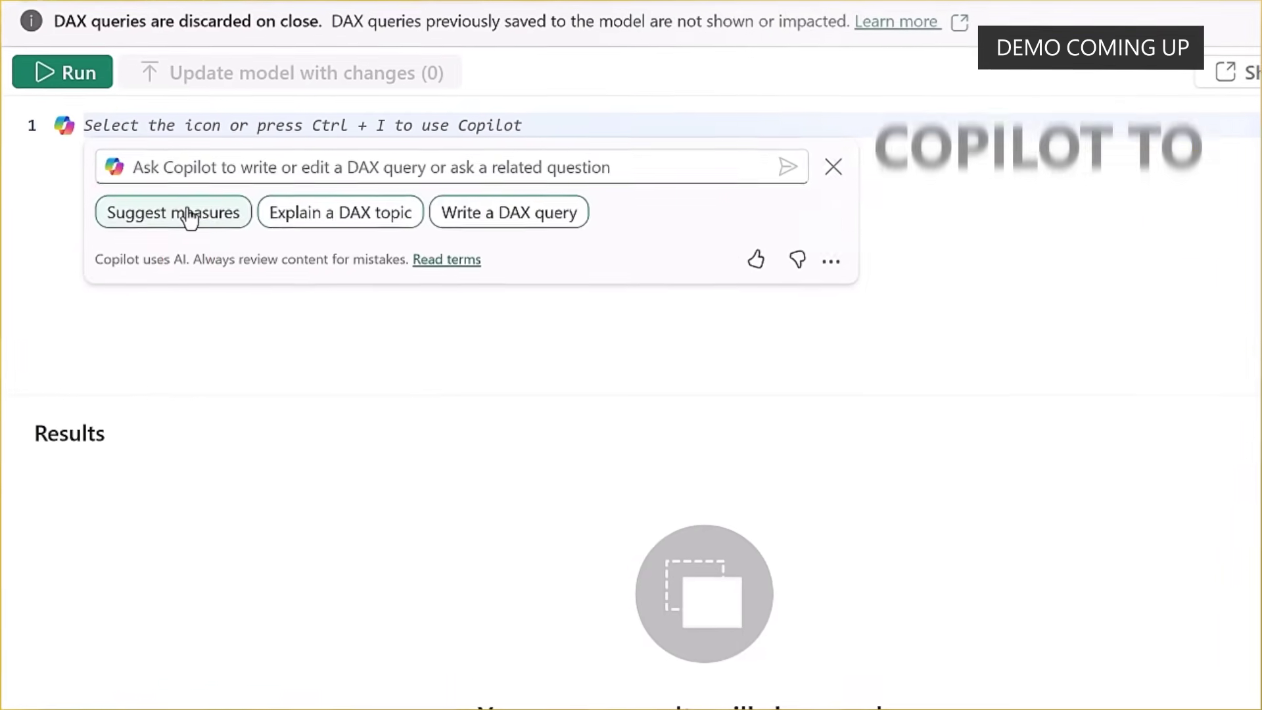
- Have Copilot suggest DAX measures, then ask standalone Copilot about Rainier climbs with that report attached
{"action": "left_click", "coordinate": [190, 216]}
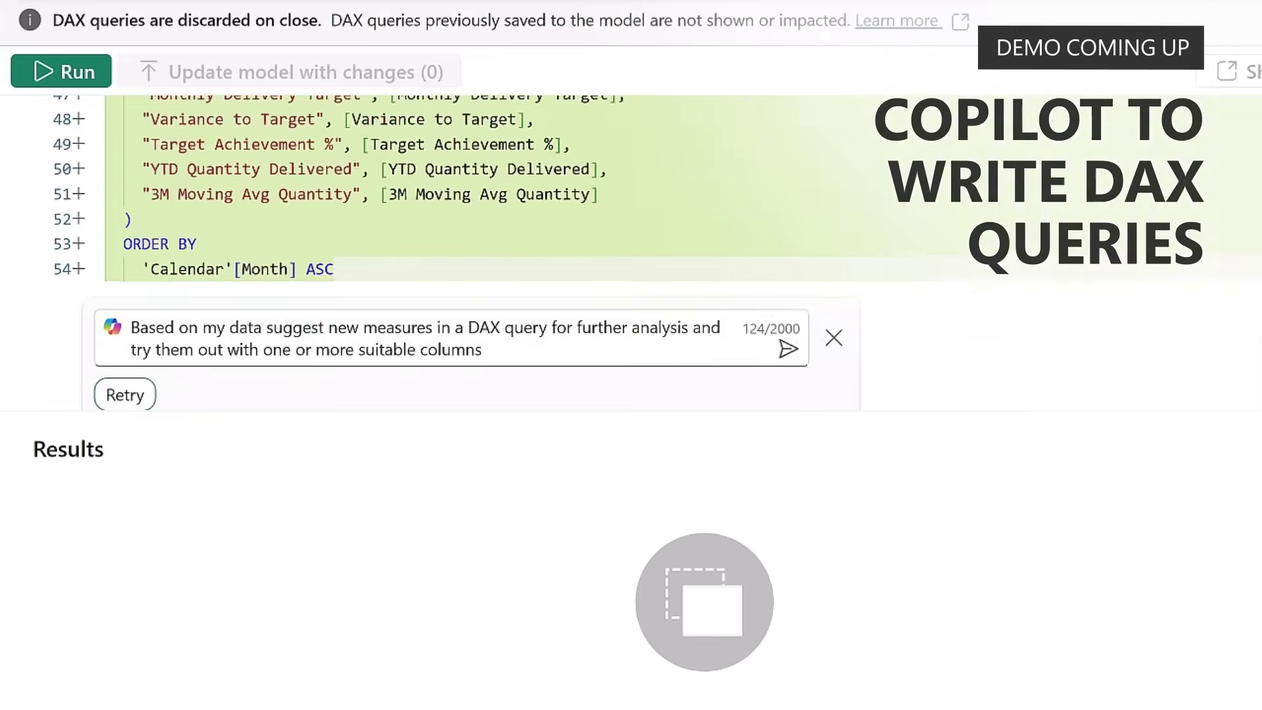
{"action": "scroll", "coordinate": [631, 253], "scroll_direction": "up", "scroll_amount": 2}
{"action": "scroll", "coordinate": [631, 253], "scroll_direction": "up", "scroll_amount": 4}
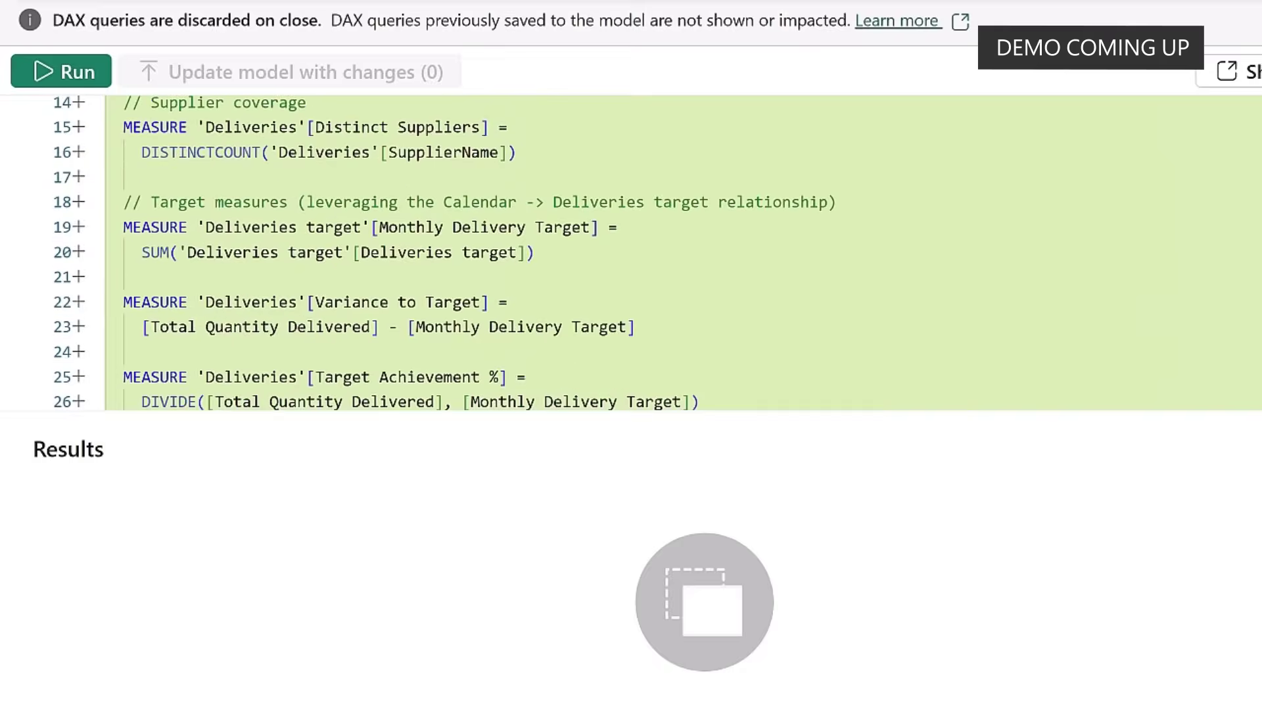
{"action": "scroll", "coordinate": [632, 253], "scroll_direction": "down", "scroll_amount": 1}
{"action": "scroll", "coordinate": [631, 252], "scroll_direction": "down", "scroll_amount": 4}
{"action": "scroll", "coordinate": [631, 253], "scroll_direction": "down", "scroll_amount": 5}
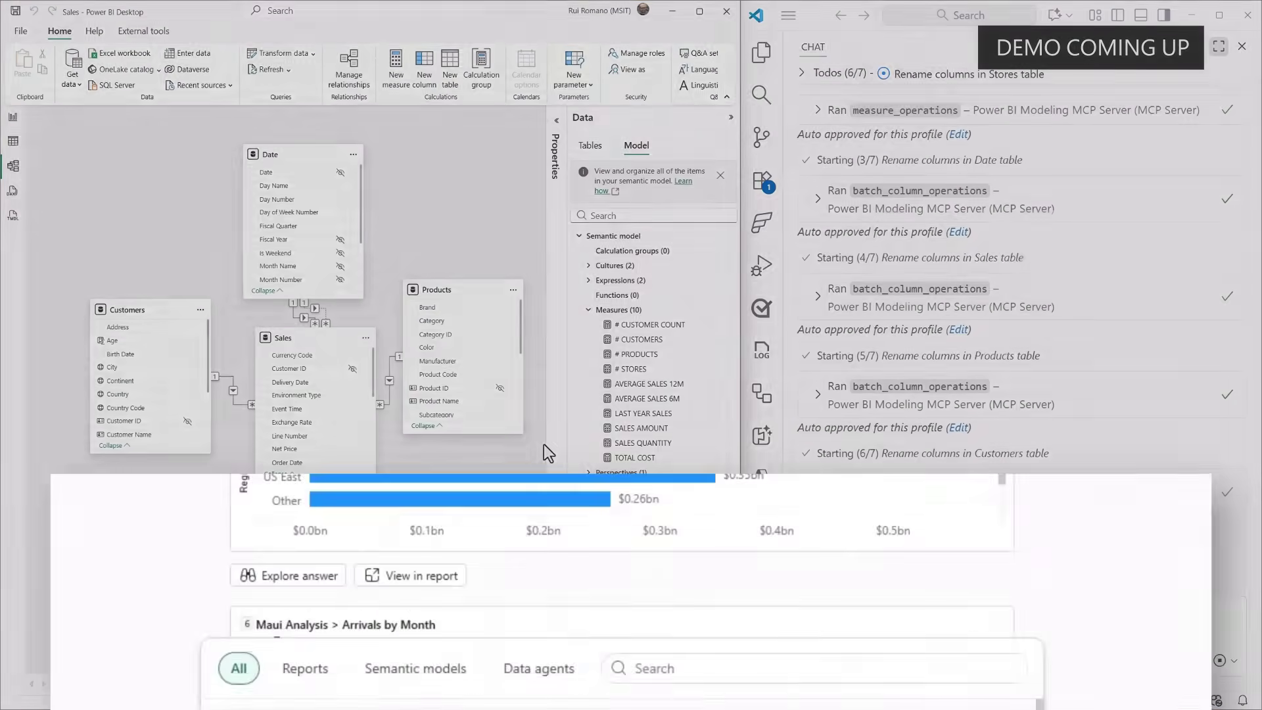
{"action": "left_click", "coordinate": [463, 384]}
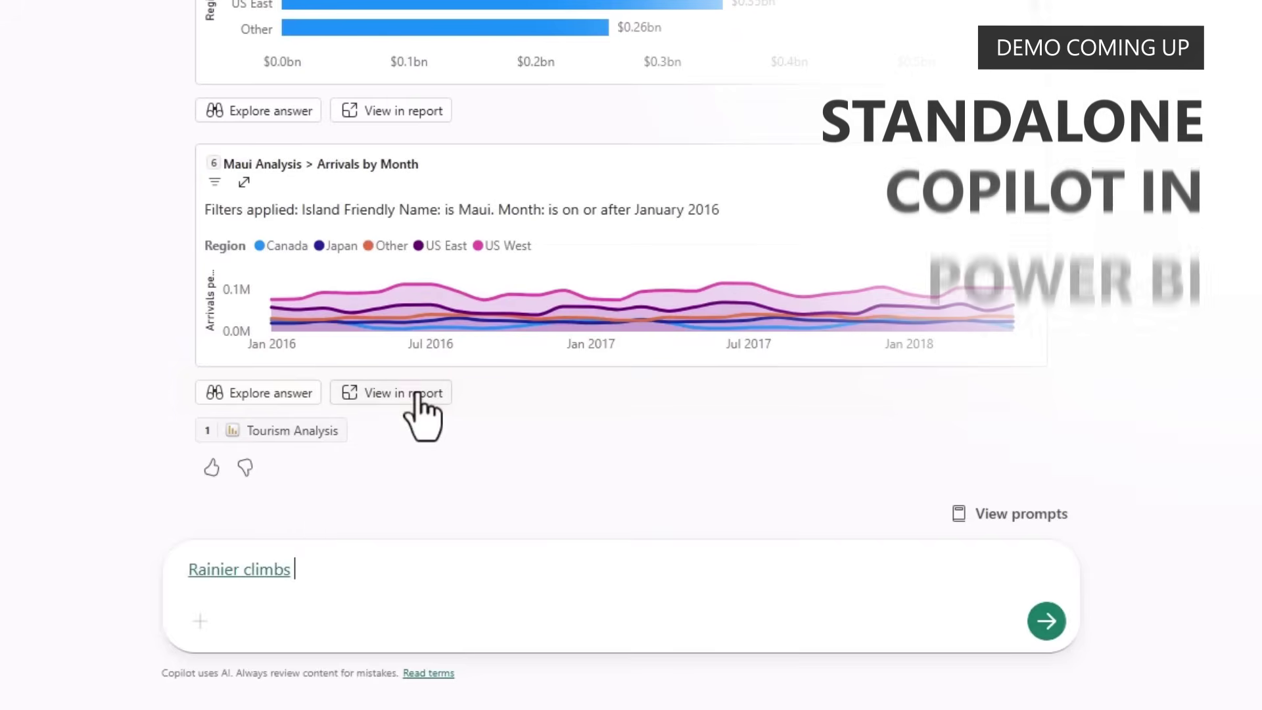
{"action": "type", "text": "Which climbing route was most successful?"}
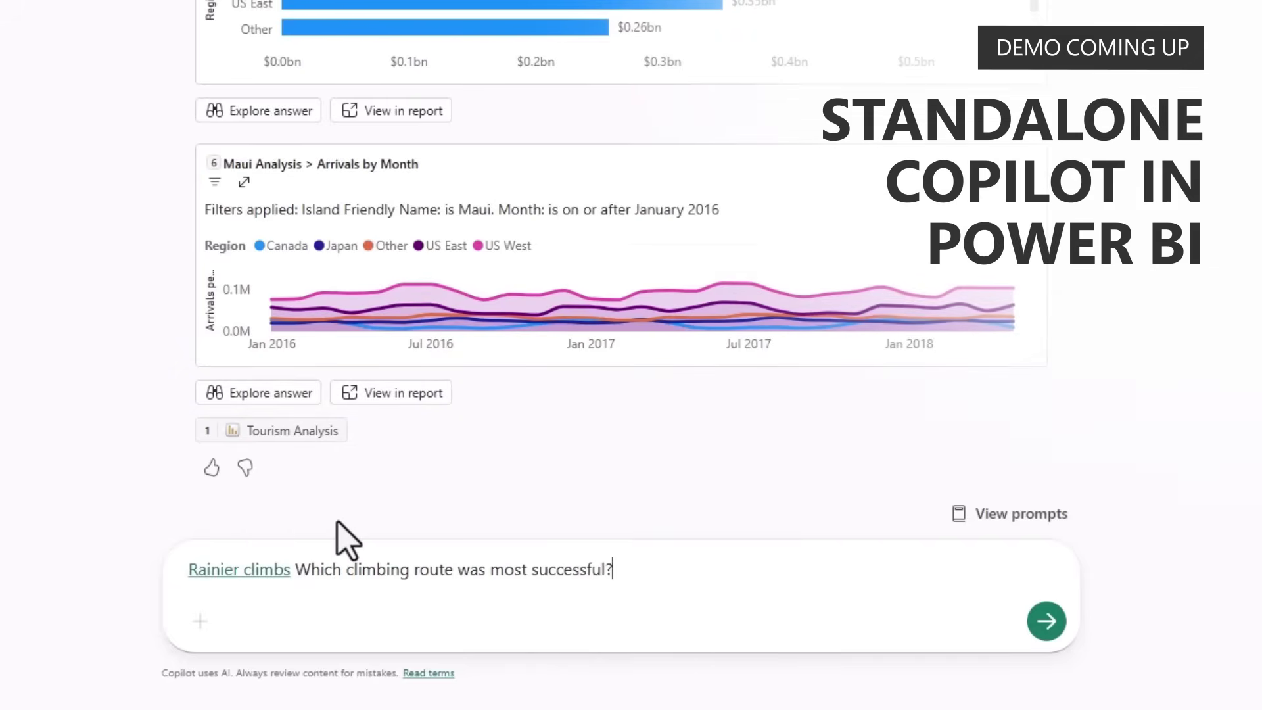
{"action": "key", "text": "Return"}
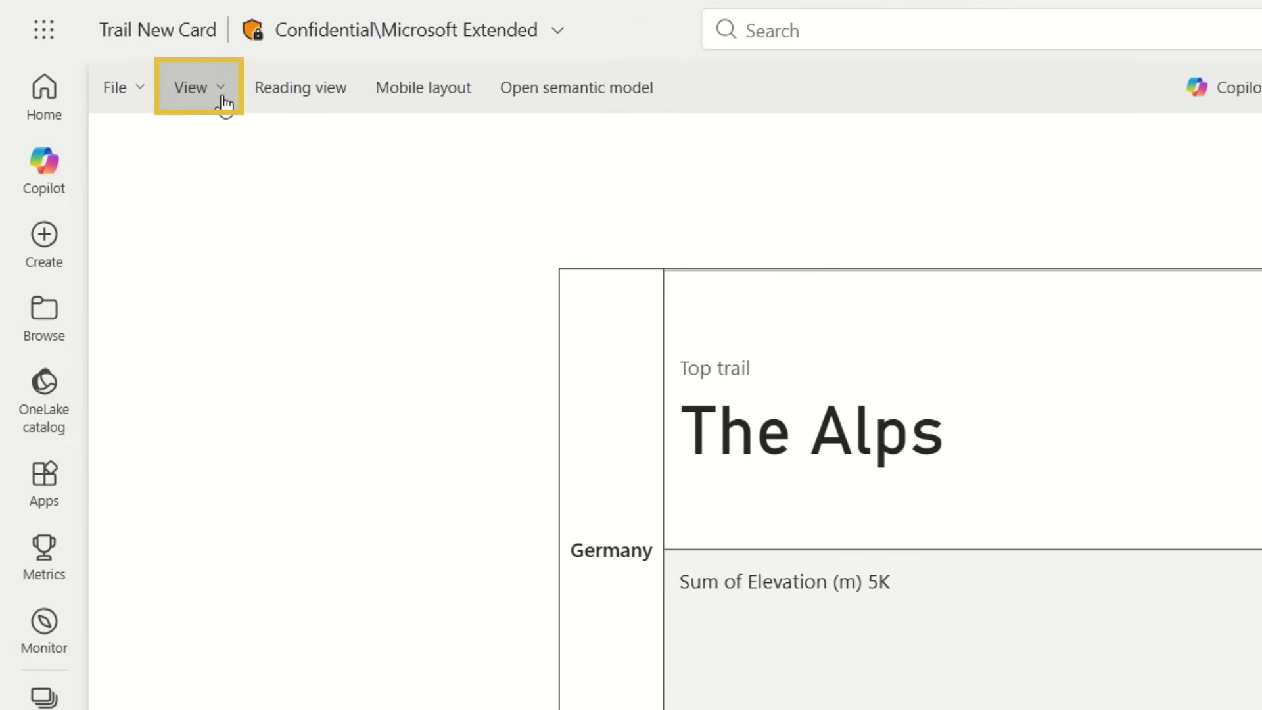
- Apply the Default Power BI theme from the View Themes gallery
{"action": "left_click", "coordinate": [221, 102]}
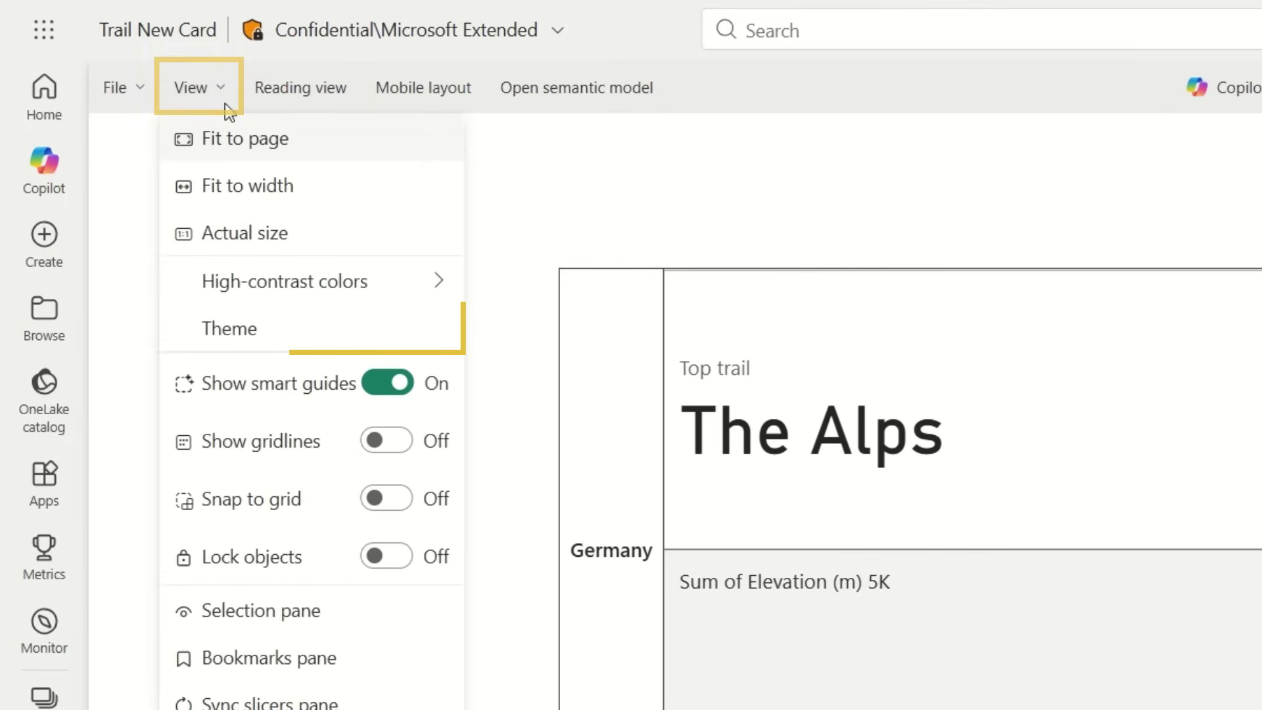
{"action": "left_click", "coordinate": [262, 335]}
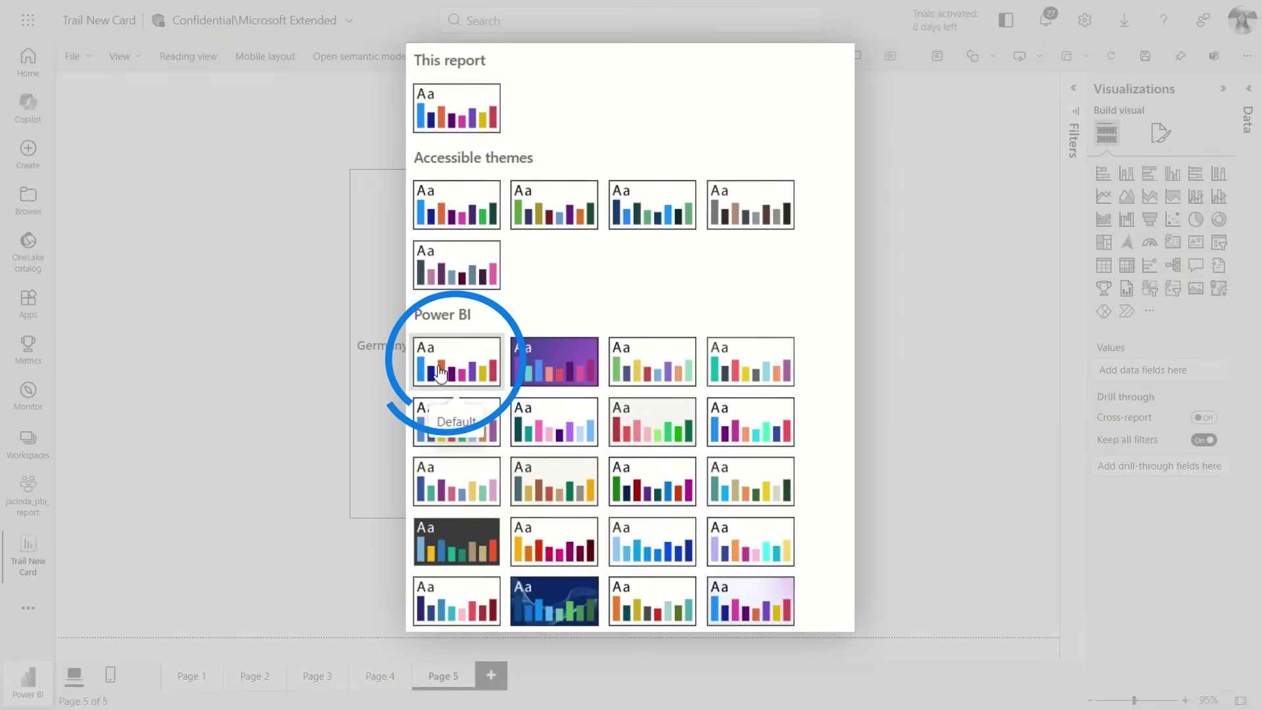
{"action": "left_click", "coordinate": [440, 372]}
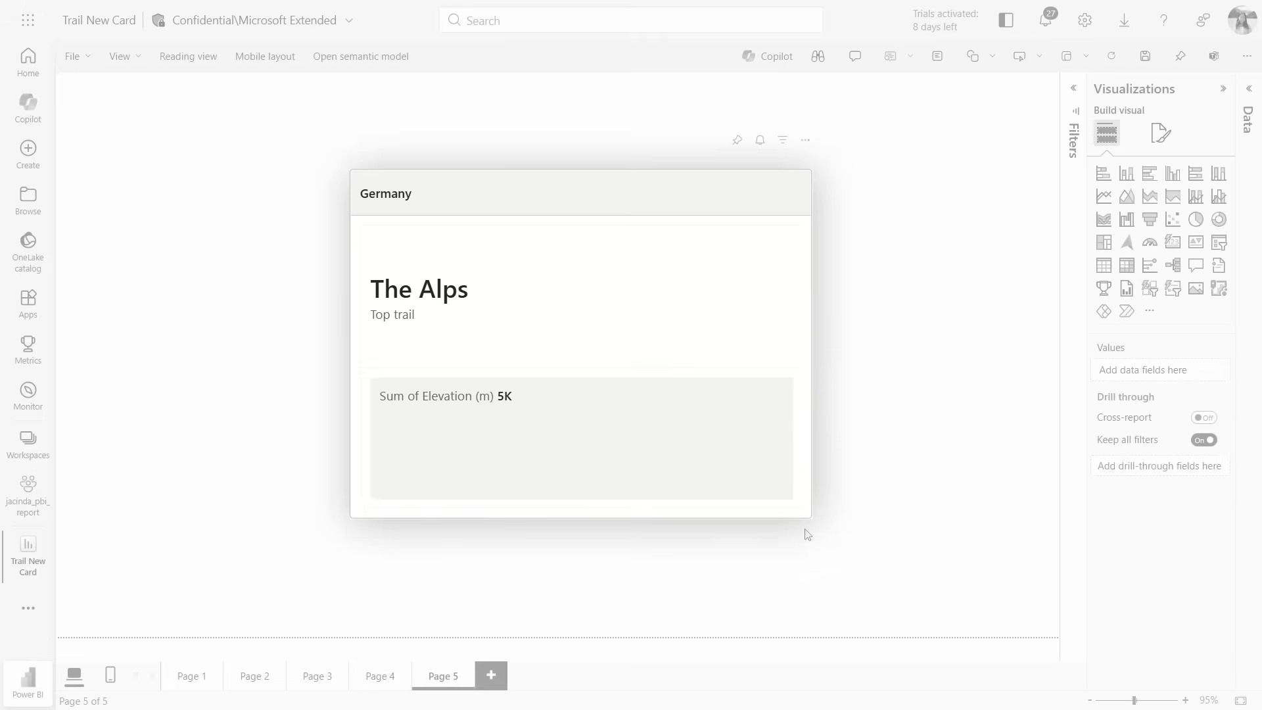
- Set the Germany card's callout image to Enter URL with Fit
{"action": "left_click", "coordinate": [747, 371]}
{"action": "left_click", "coordinate": [1120, 97]}
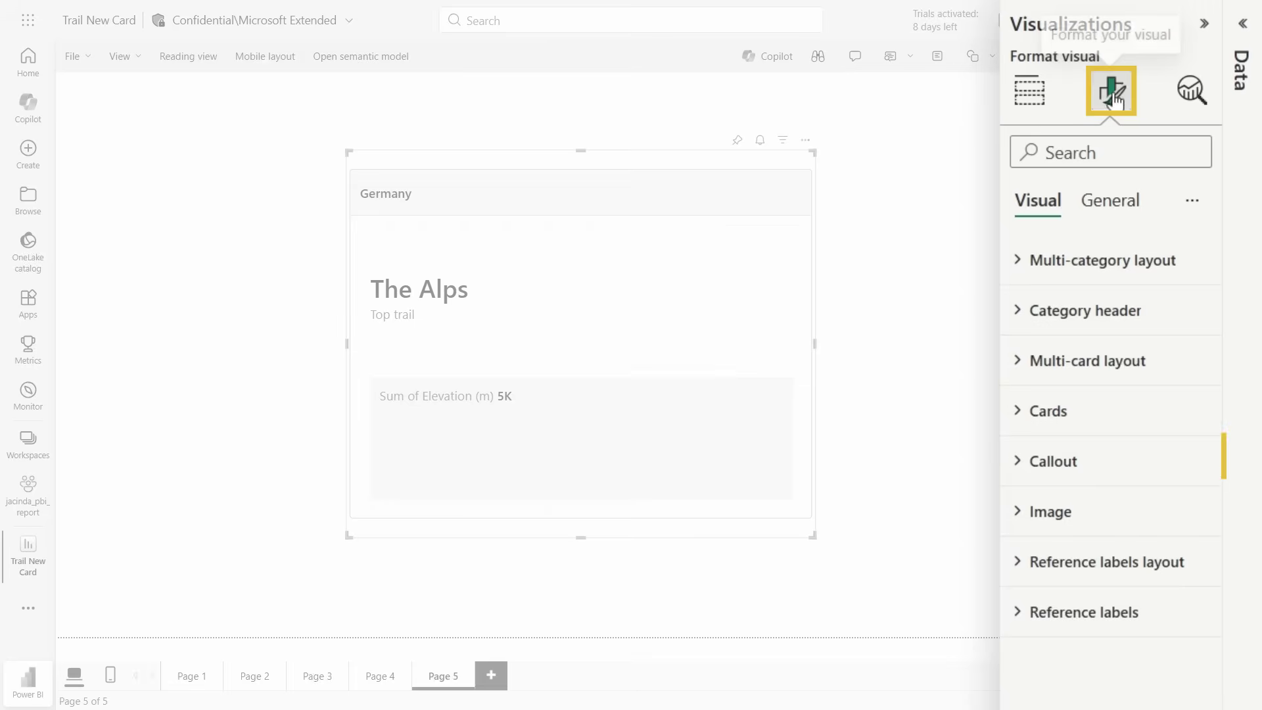
{"action": "left_click", "coordinate": [1091, 478]}
{"action": "scroll", "coordinate": [1101, 507], "scroll_direction": "down", "scroll_amount": 1}
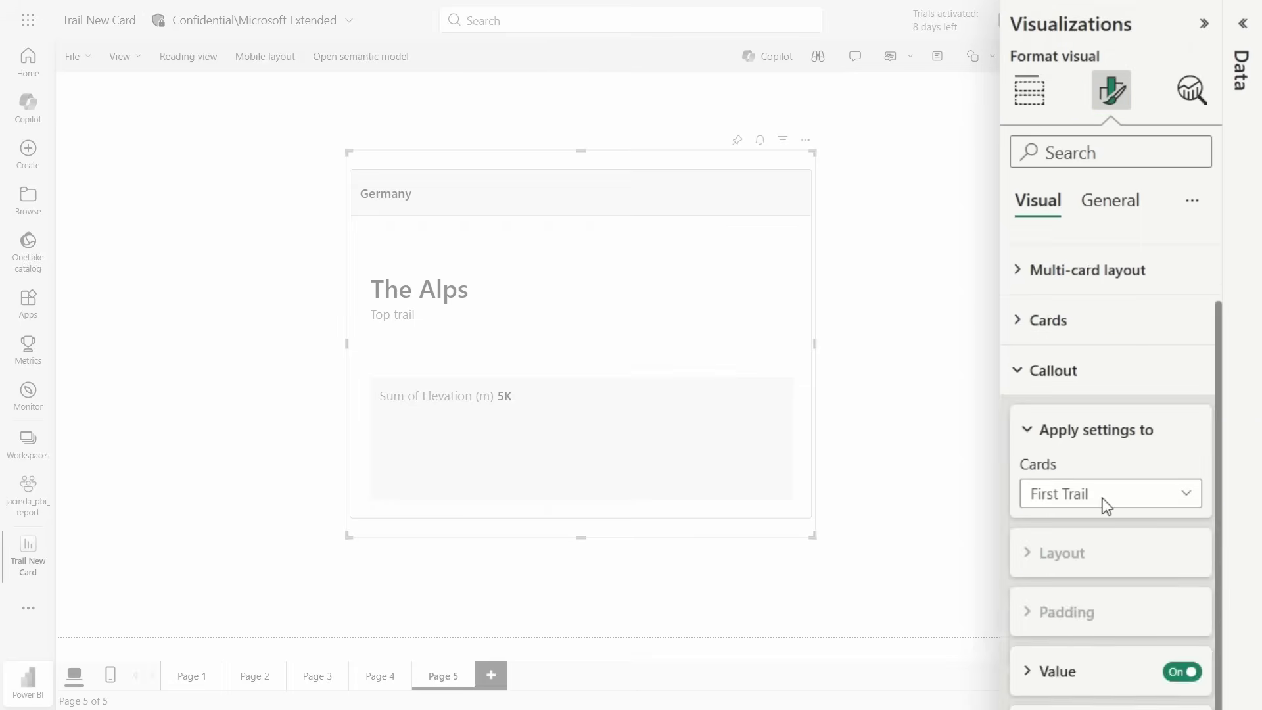
{"action": "scroll", "coordinate": [1101, 506], "scroll_direction": "down", "scroll_amount": 2}
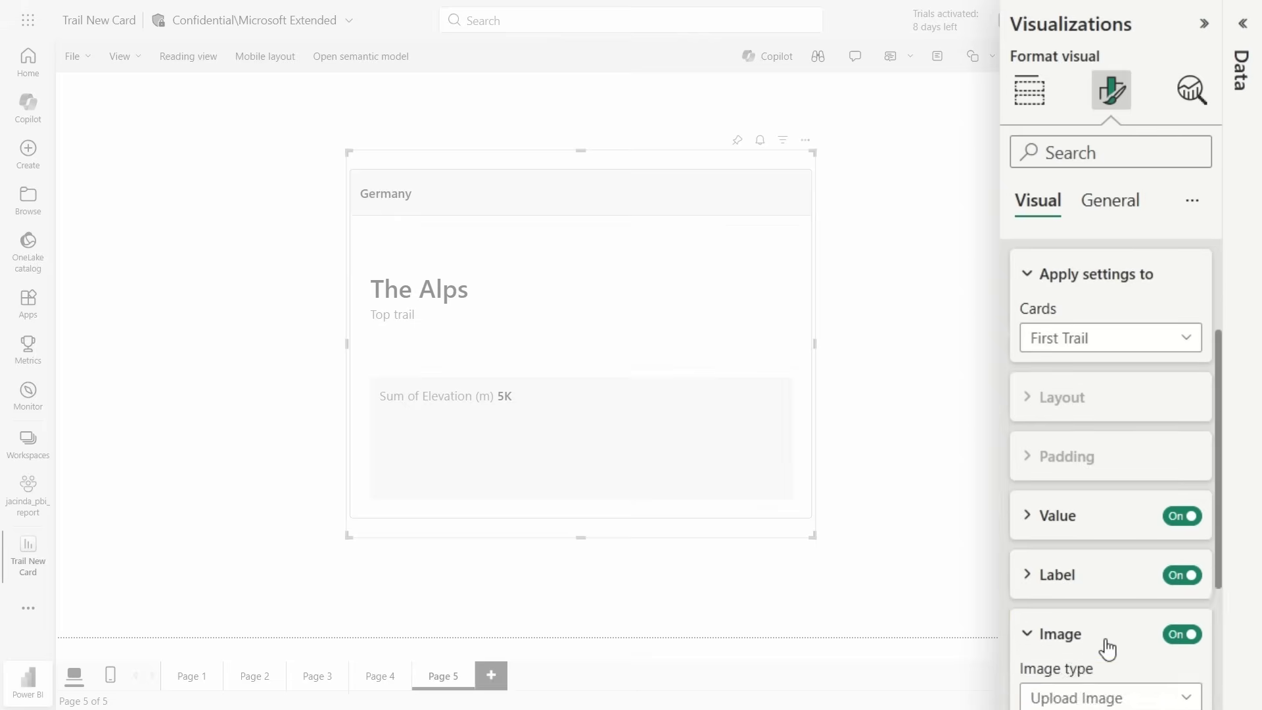
{"action": "scroll", "coordinate": [1108, 647], "scroll_direction": "down", "scroll_amount": 3}
{"action": "left_click", "coordinate": [1062, 450]}
{"action": "left_click", "coordinate": [1067, 510]}
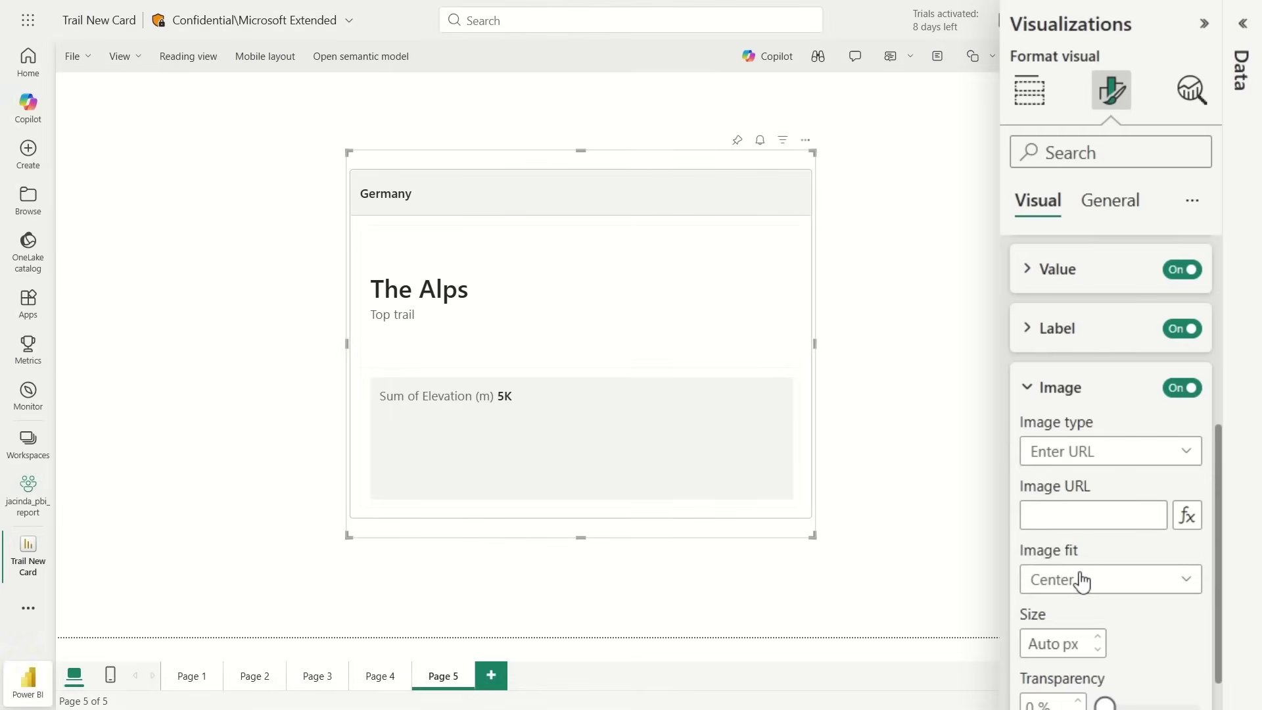
{"action": "left_click", "coordinate": [1082, 581]}
{"action": "left_click", "coordinate": [1076, 606]}
{"action": "left_click", "coordinate": [1087, 516]}
{"action": "left_click", "coordinate": [1015, 598]}
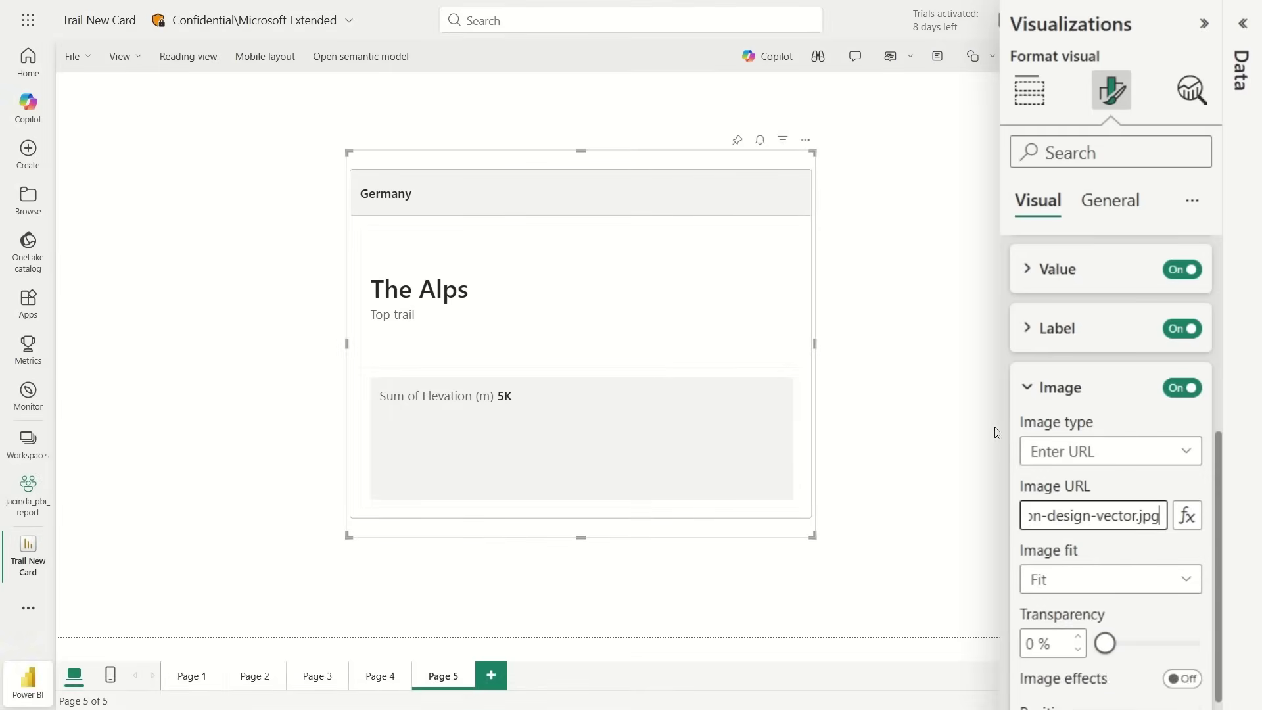
- Source the First Trail image from the Image URL data field with Fit, leaving effects off
{"action": "left_click", "coordinate": [1117, 98]}
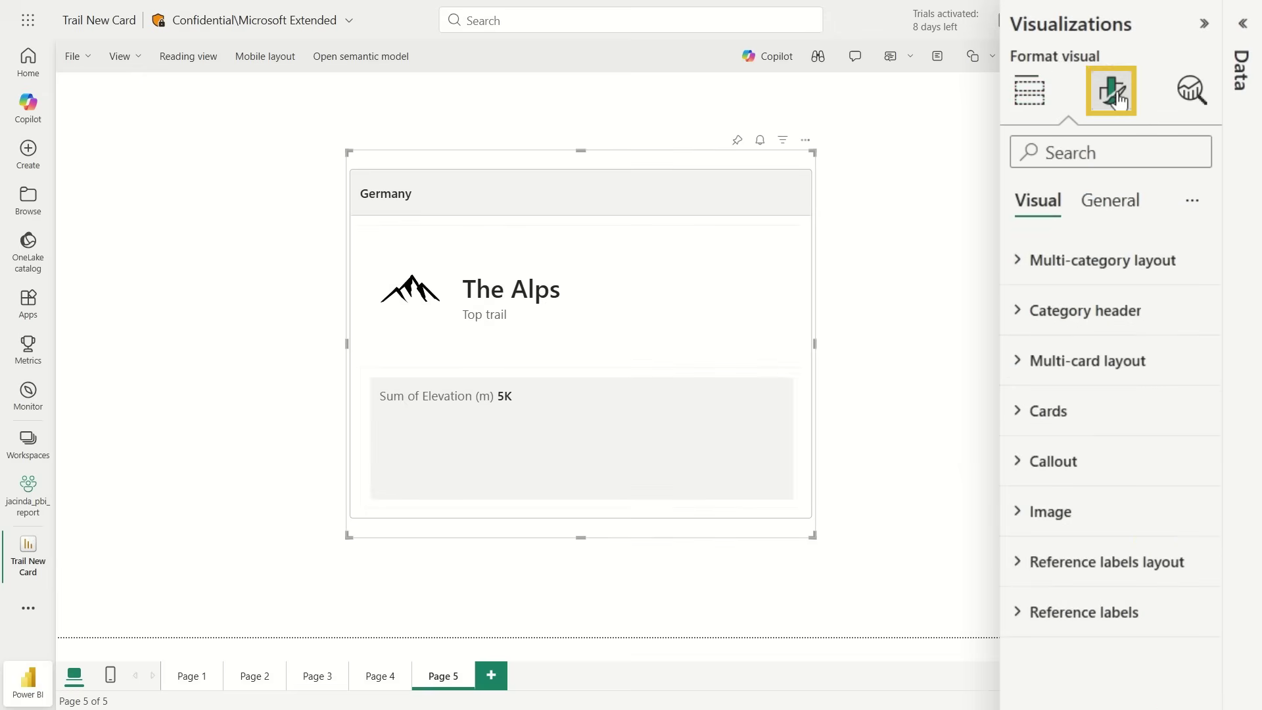
{"action": "left_click", "coordinate": [1082, 522]}
{"action": "scroll", "coordinate": [1089, 464], "scroll_direction": "down", "scroll_amount": 2}
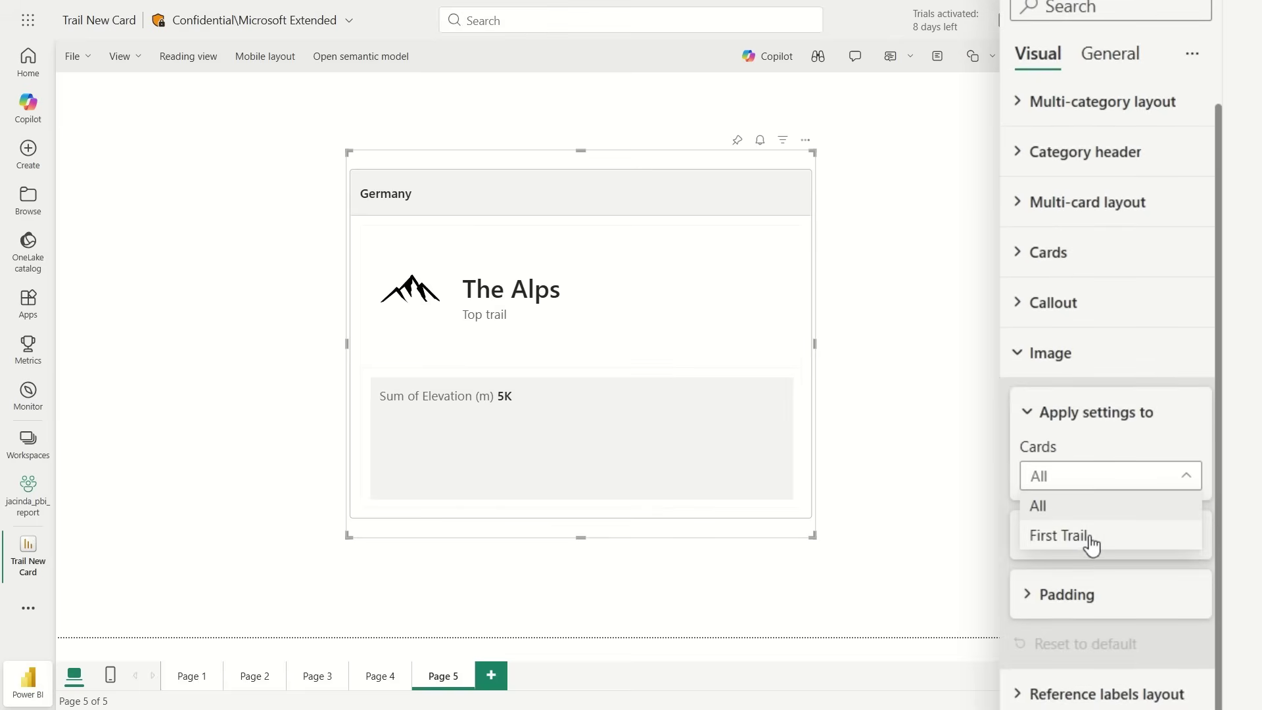
{"action": "left_click", "coordinate": [1170, 536]}
{"action": "scroll", "coordinate": [1128, 99], "scroll_direction": "up", "scroll_amount": 2}
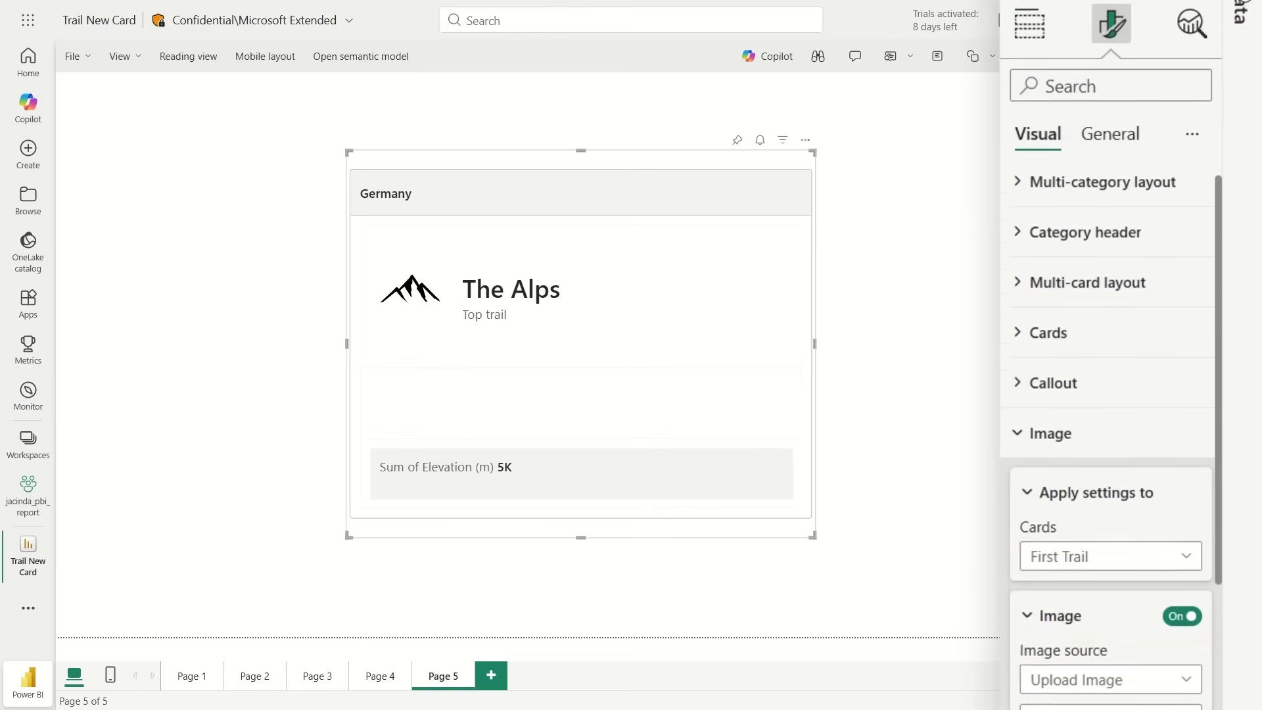
{"action": "left_click", "coordinate": [1241, 99]}
{"action": "scroll", "coordinate": [901, 471], "scroll_direction": "down", "scroll_amount": 4}
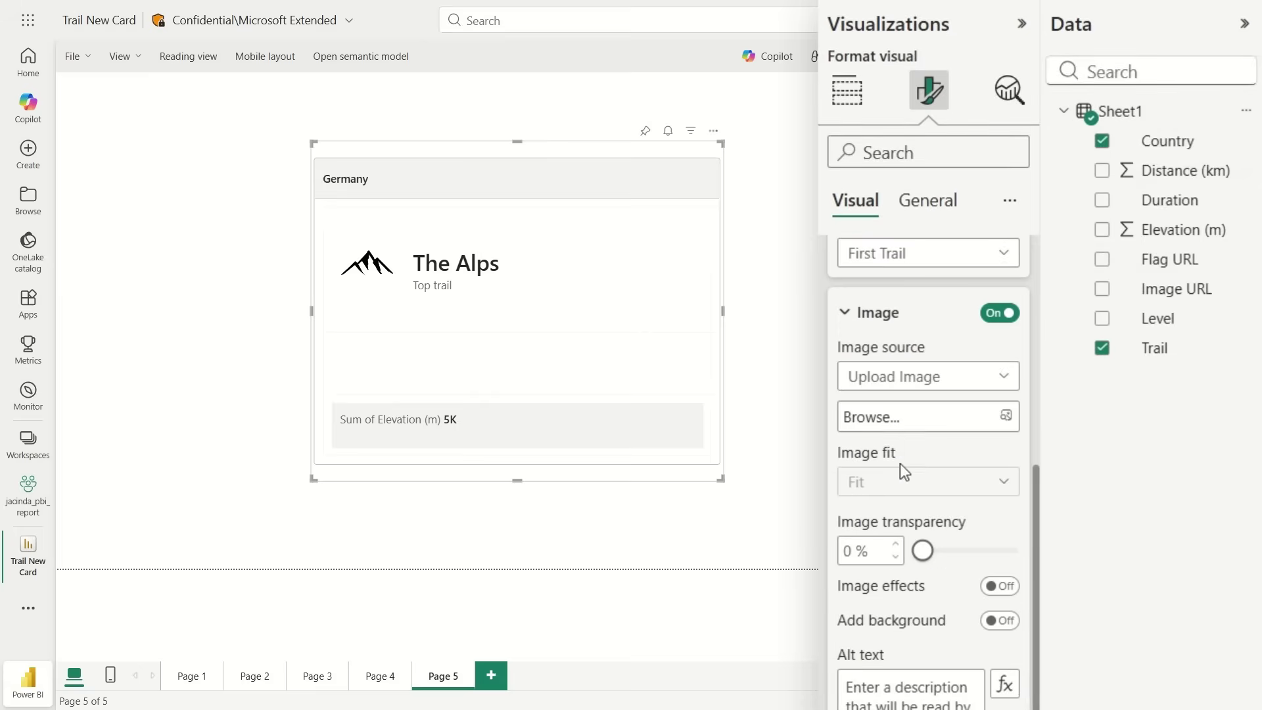
{"action": "left_click", "coordinate": [905, 379]}
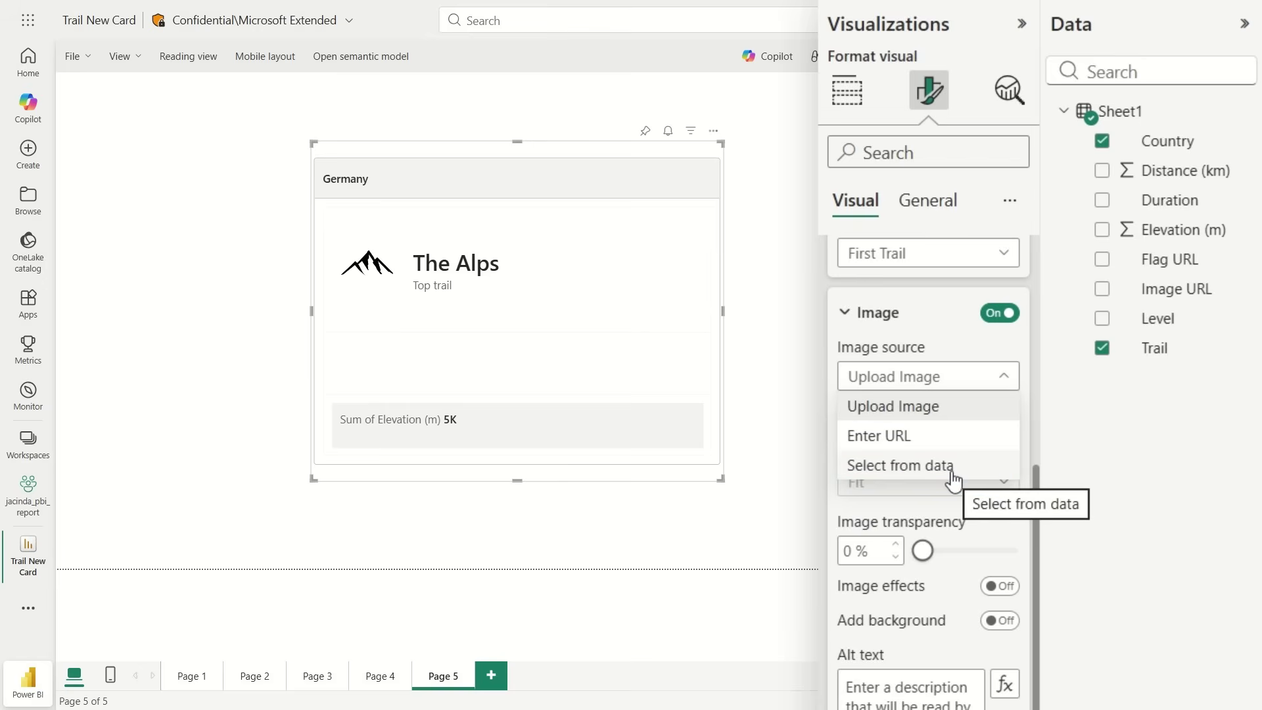
{"action": "left_click", "coordinate": [952, 468]}
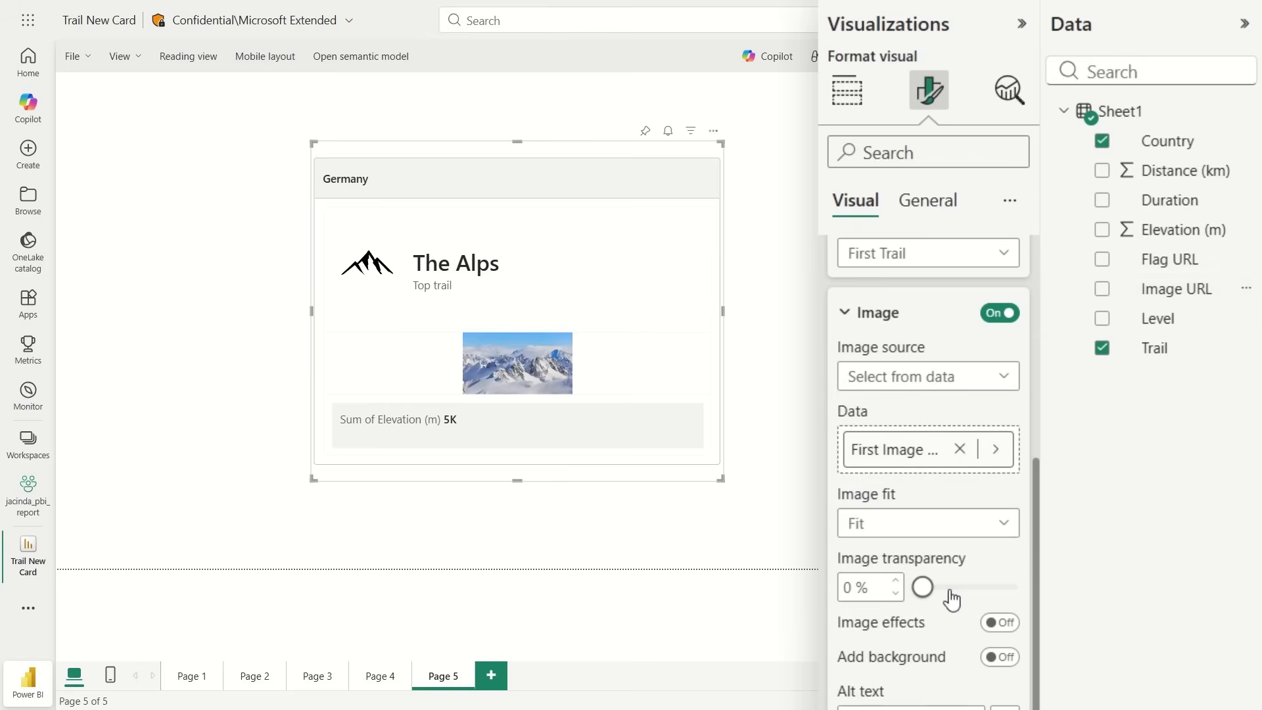
{"action": "left_click", "coordinate": [899, 522]}
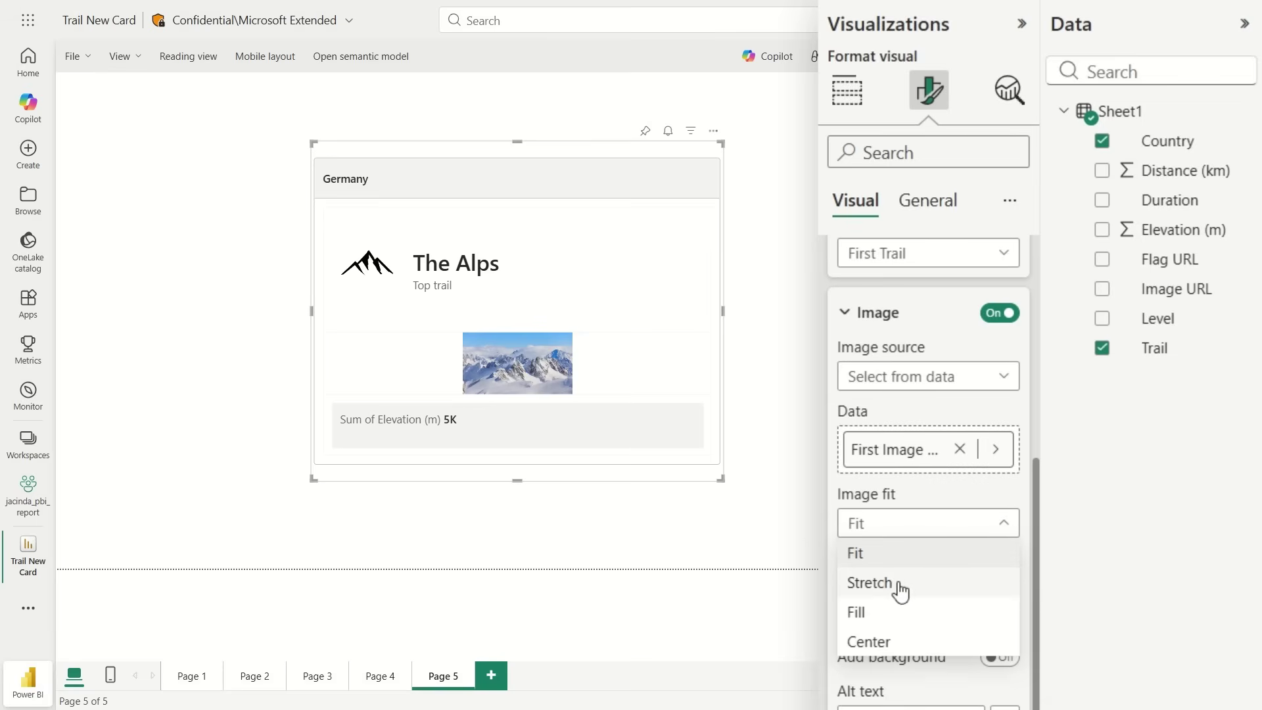
{"action": "left_click", "coordinate": [899, 586]}
{"action": "left_click", "coordinate": [887, 525]}
{"action": "left_click", "coordinate": [890, 553]}
{"action": "scroll", "coordinate": [1026, 517], "scroll_direction": "down", "scroll_amount": 2}
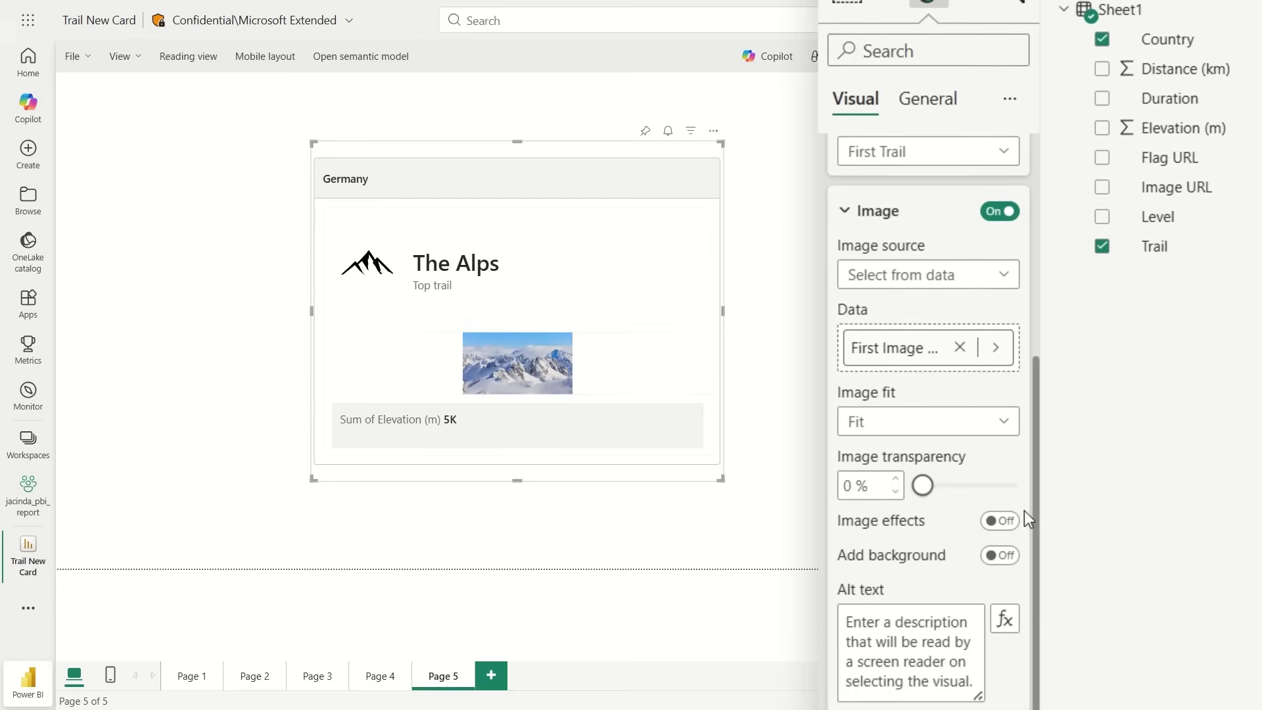
{"action": "scroll", "coordinate": [1025, 517], "scroll_direction": "down", "scroll_amount": 2}
{"action": "left_click", "coordinate": [1007, 420]}
{"action": "scroll", "coordinate": [1005, 387], "scroll_direction": "down", "scroll_amount": 3}
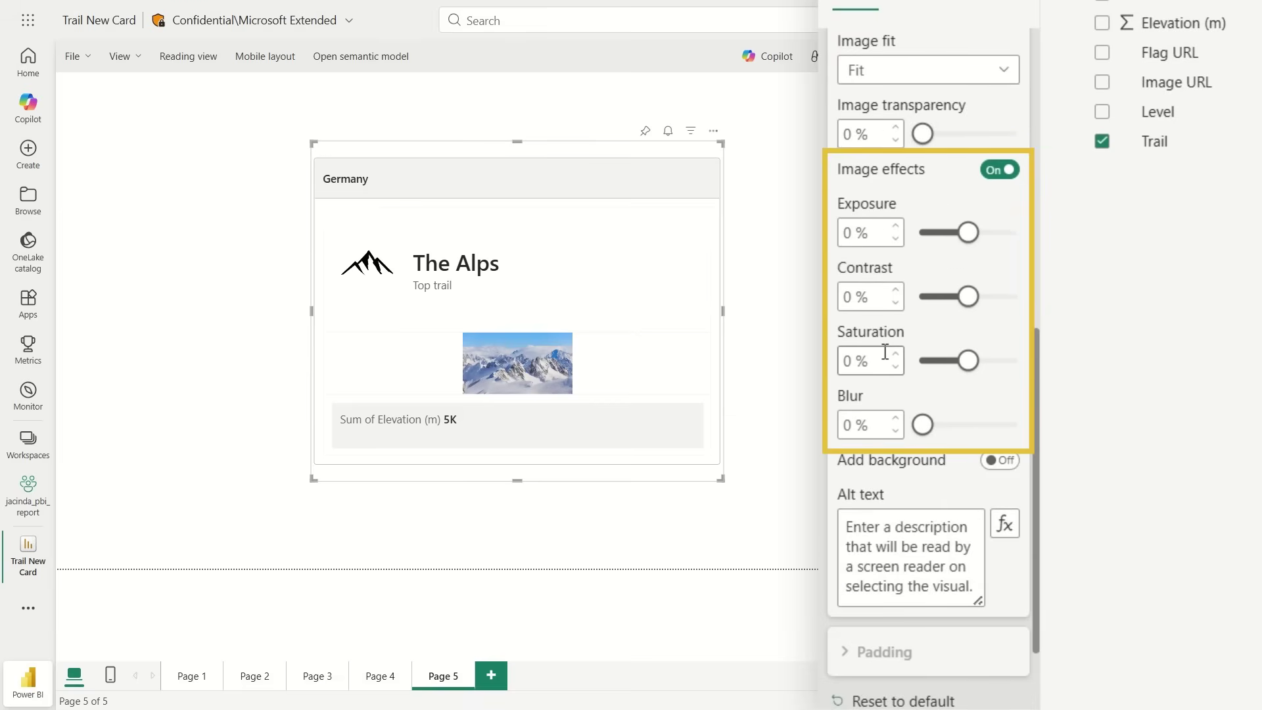
{"action": "scroll", "coordinate": [1007, 188], "scroll_direction": "up", "scroll_amount": 2}
{"action": "left_click", "coordinate": [1003, 241]}
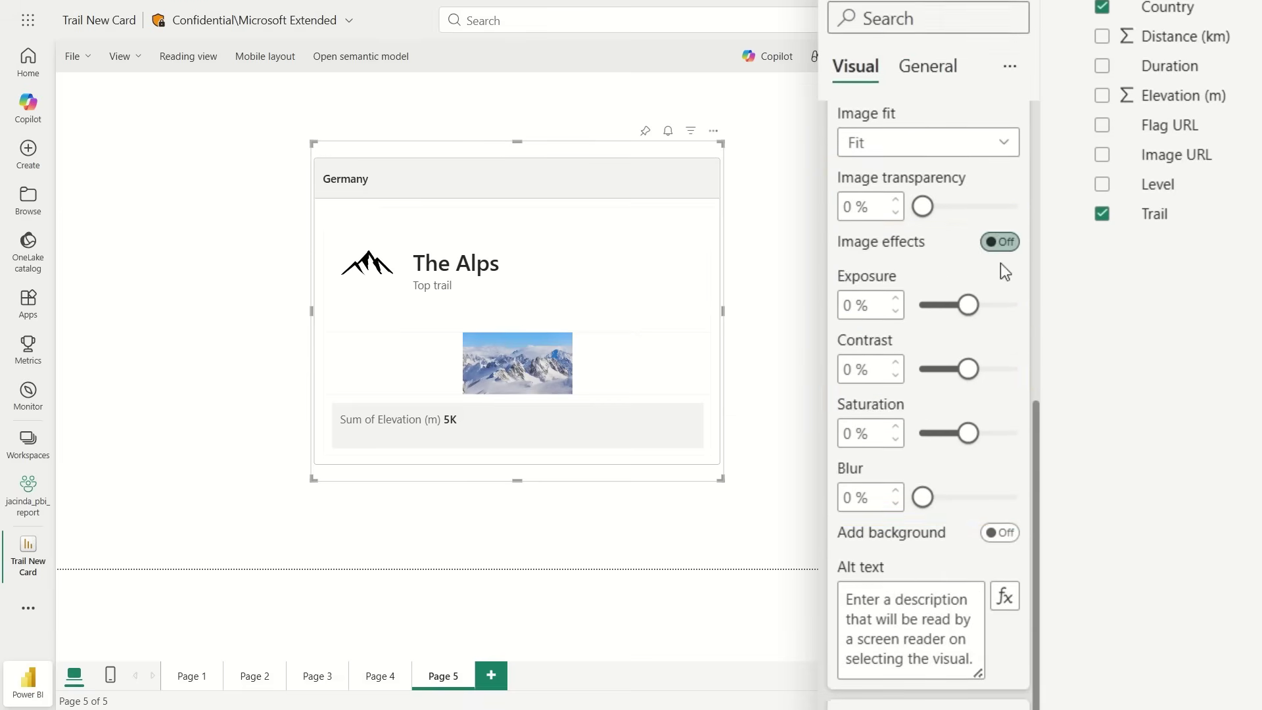
{"action": "scroll", "coordinate": [973, 451], "scroll_direction": "up", "scroll_amount": 5}
{"action": "scroll", "coordinate": [900, 418], "scroll_direction": "up", "scroll_amount": 3}
- Use the Default collage ordered 'Callout, reference label, image', and drag the card shorter
{"action": "left_click", "coordinate": [900, 410]}
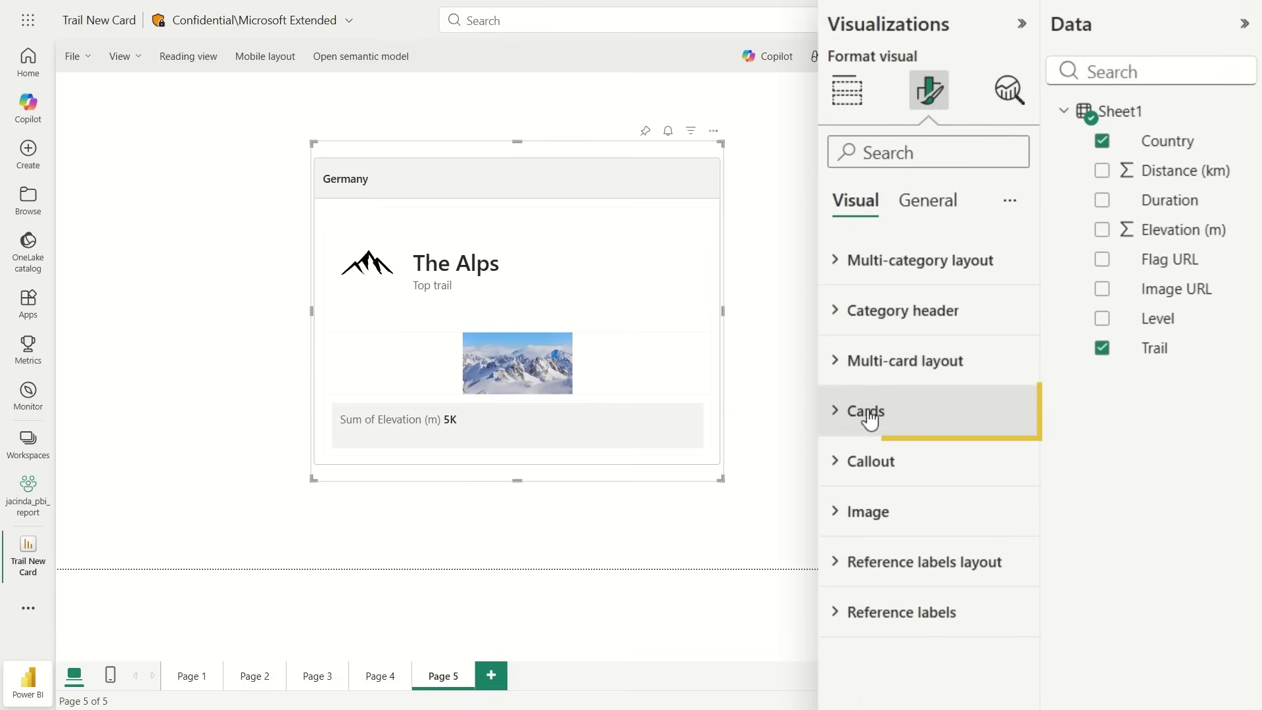
{"action": "left_click", "coordinate": [885, 430]}
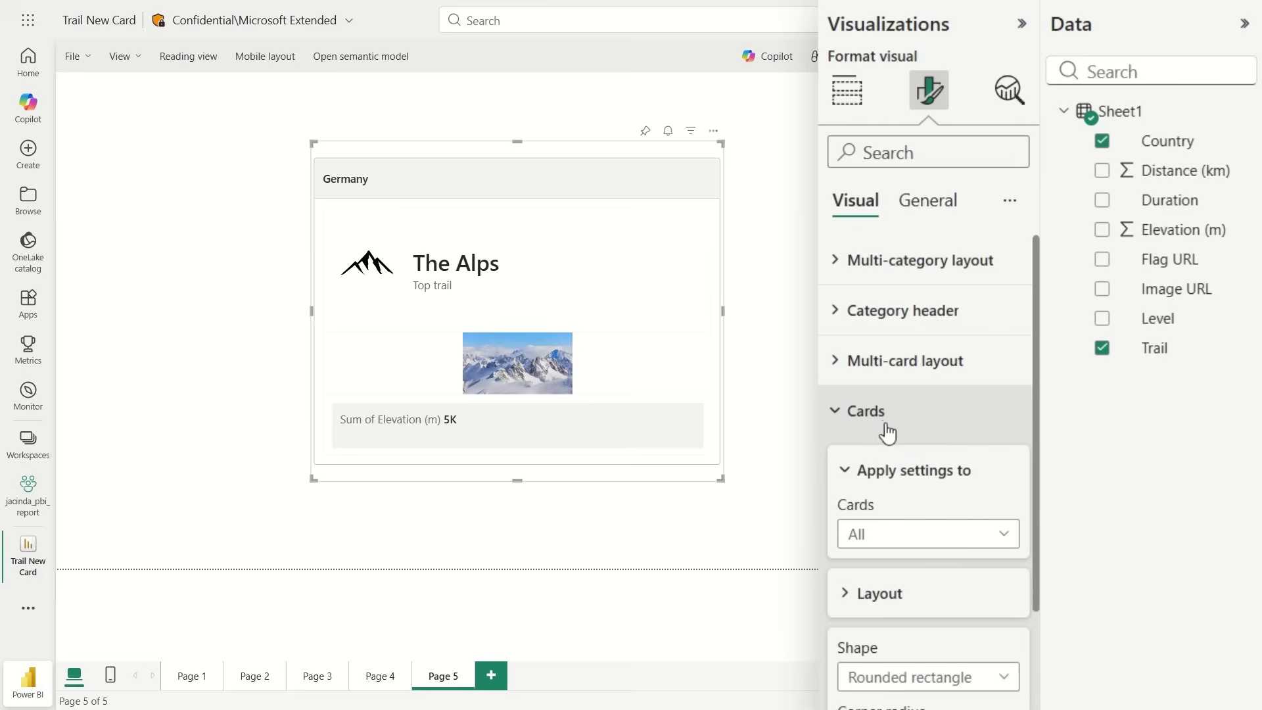
{"action": "scroll", "coordinate": [859, 453], "scroll_direction": "down", "scroll_amount": 2}
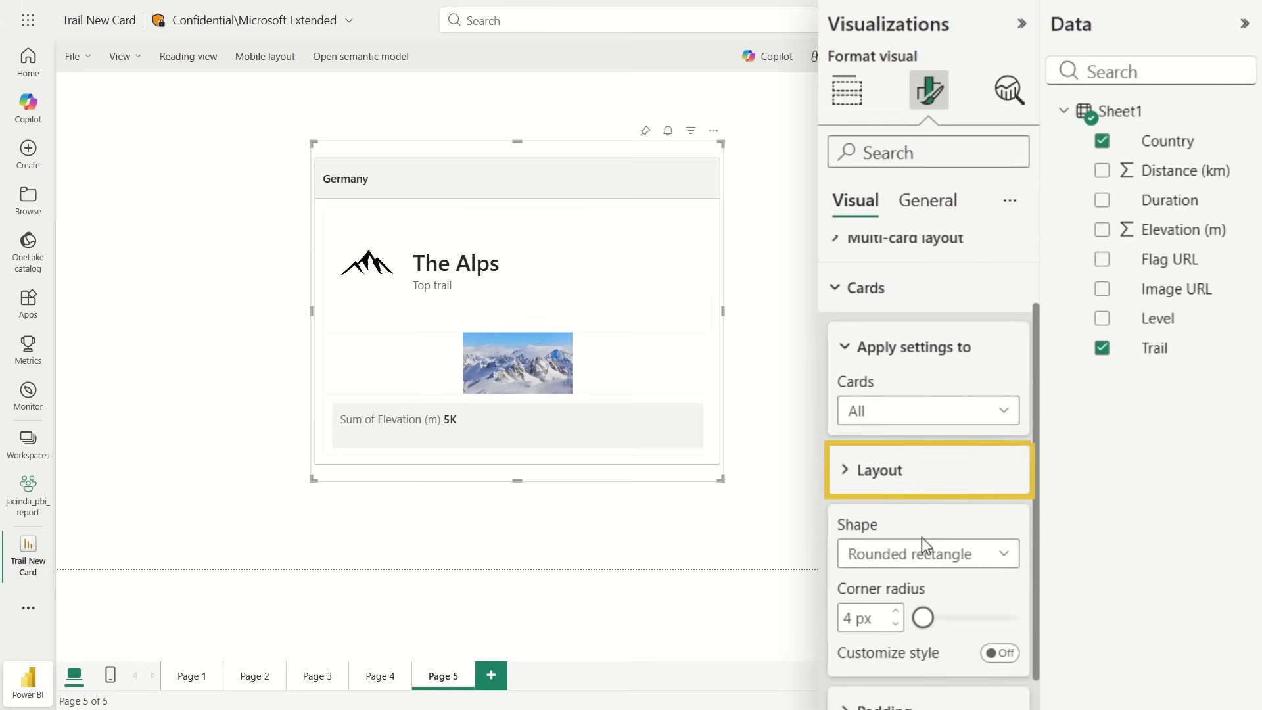
{"action": "left_click", "coordinate": [899, 471]}
{"action": "scroll", "coordinate": [901, 464], "scroll_direction": "down", "scroll_amount": 3}
{"action": "scroll", "coordinate": [902, 375], "scroll_direction": "down", "scroll_amount": 1}
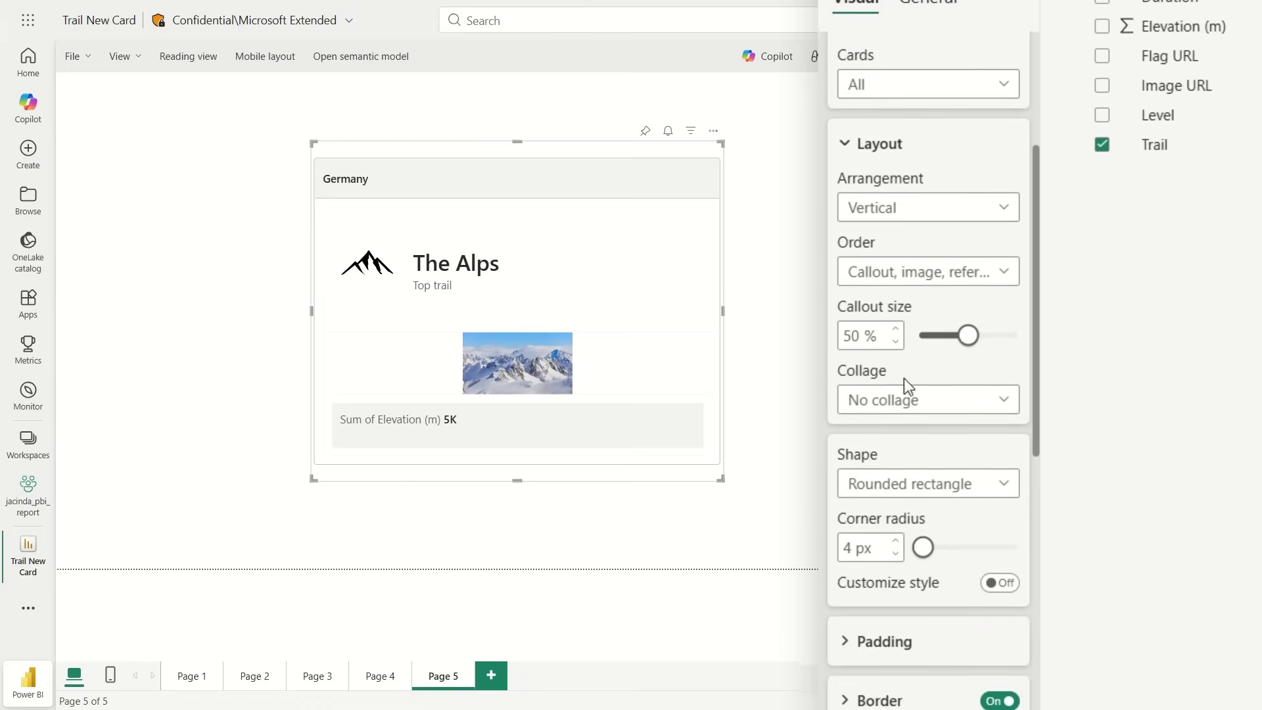
{"action": "left_click", "coordinate": [917, 408]}
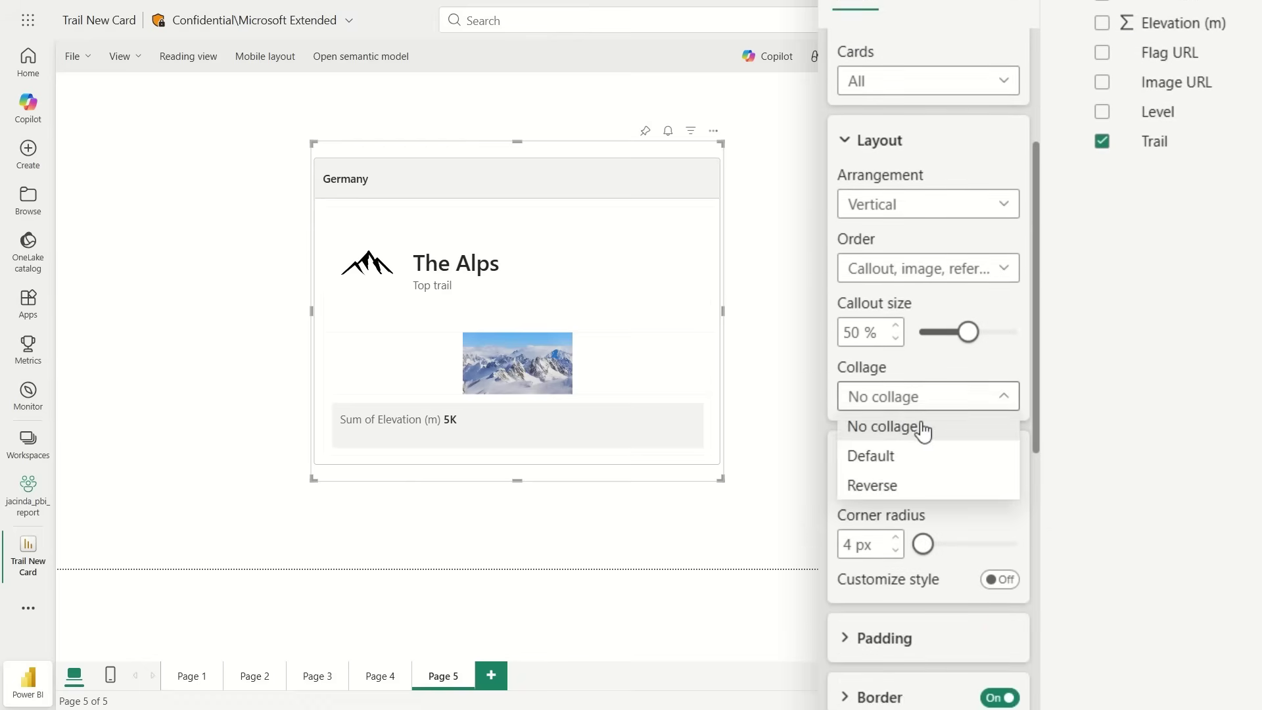
{"action": "left_click", "coordinate": [920, 462]}
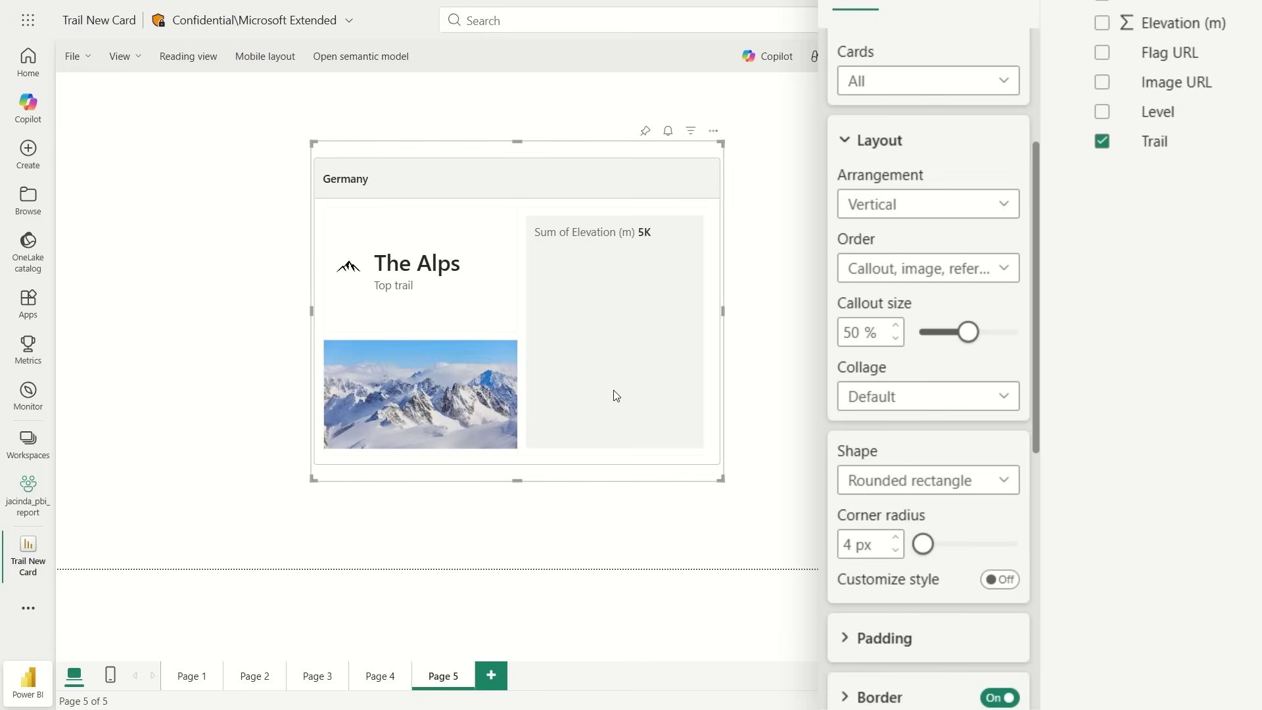
{"action": "left_click", "coordinate": [887, 279]}
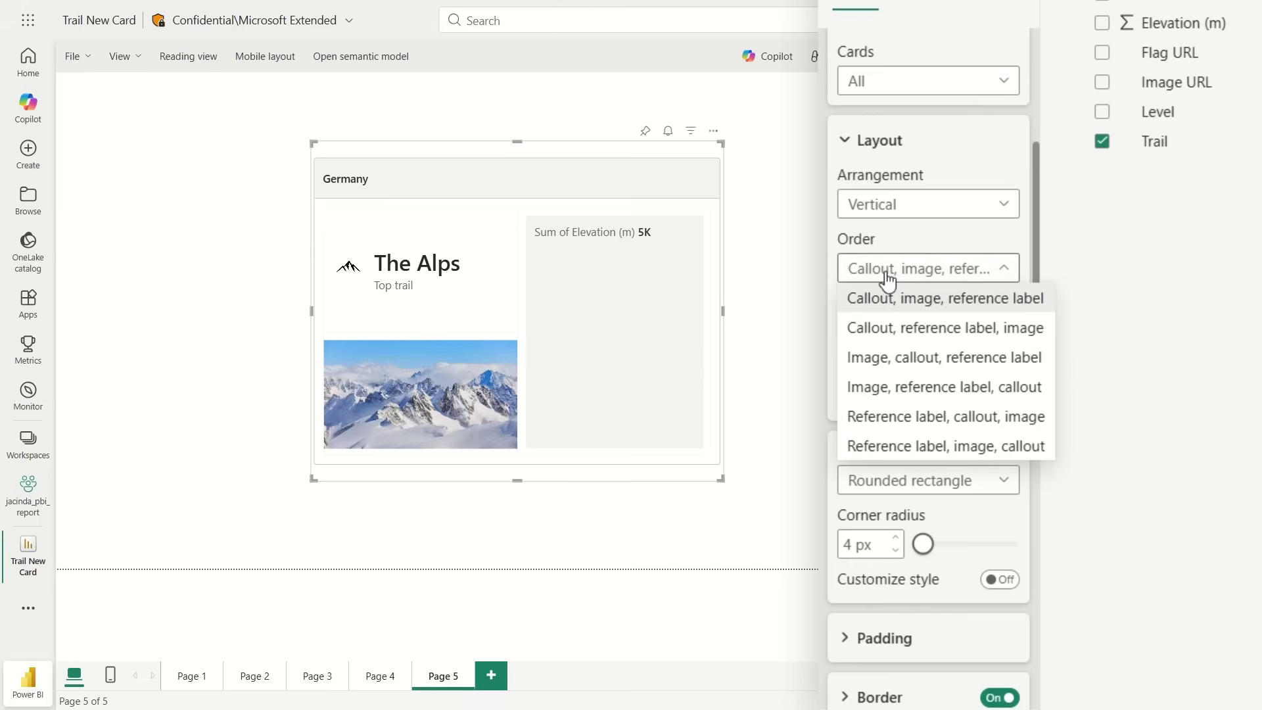
{"action": "left_click", "coordinate": [936, 327]}
{"action": "left_click_drag", "start_coordinate": [721, 481], "coordinate": [716, 352]}
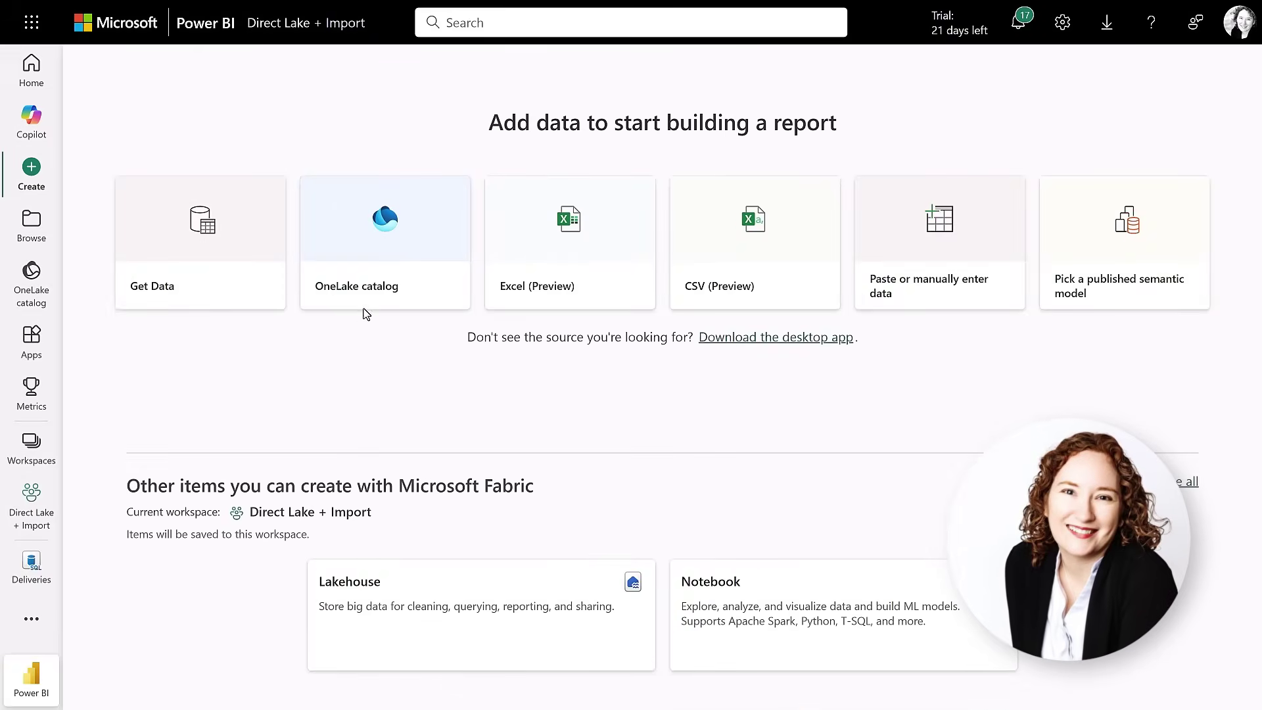
- Connect to Deliveries from the OneLake catalog as 'Direct Lake and Import composite model'
{"action": "left_click", "coordinate": [363, 273]}
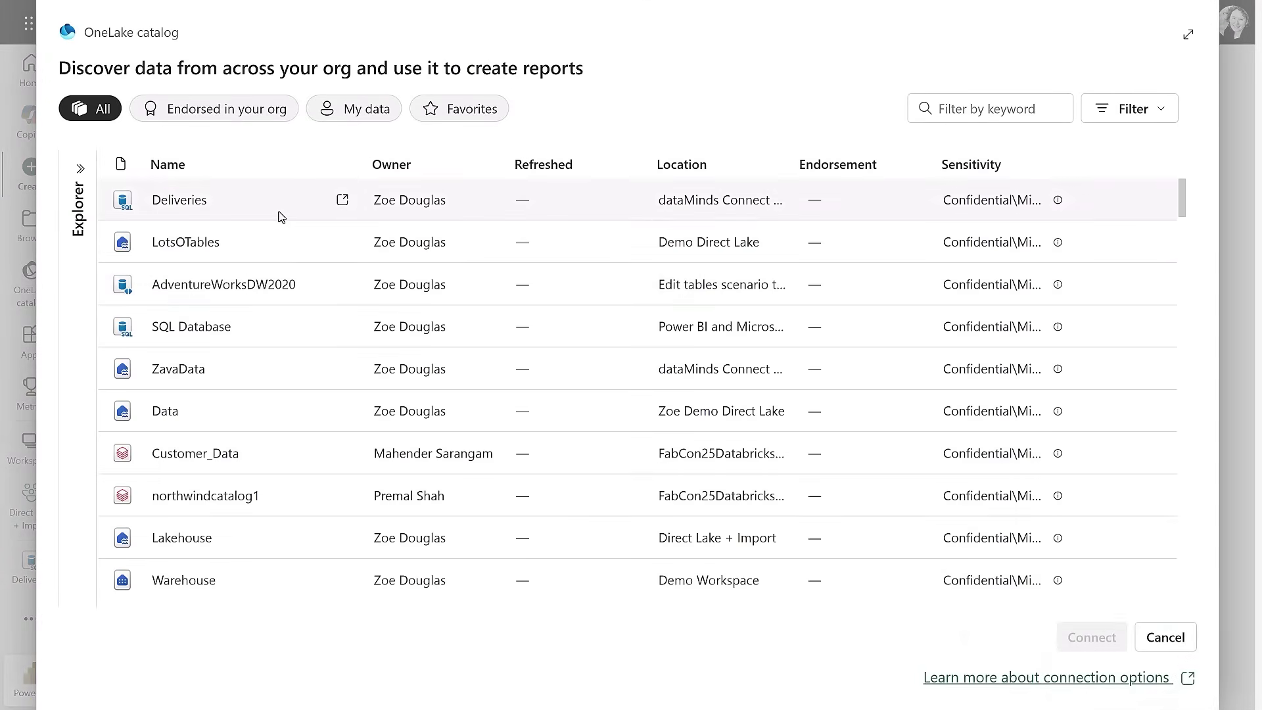
{"action": "left_click", "coordinate": [278, 216]}
{"action": "left_click", "coordinate": [1089, 638]}
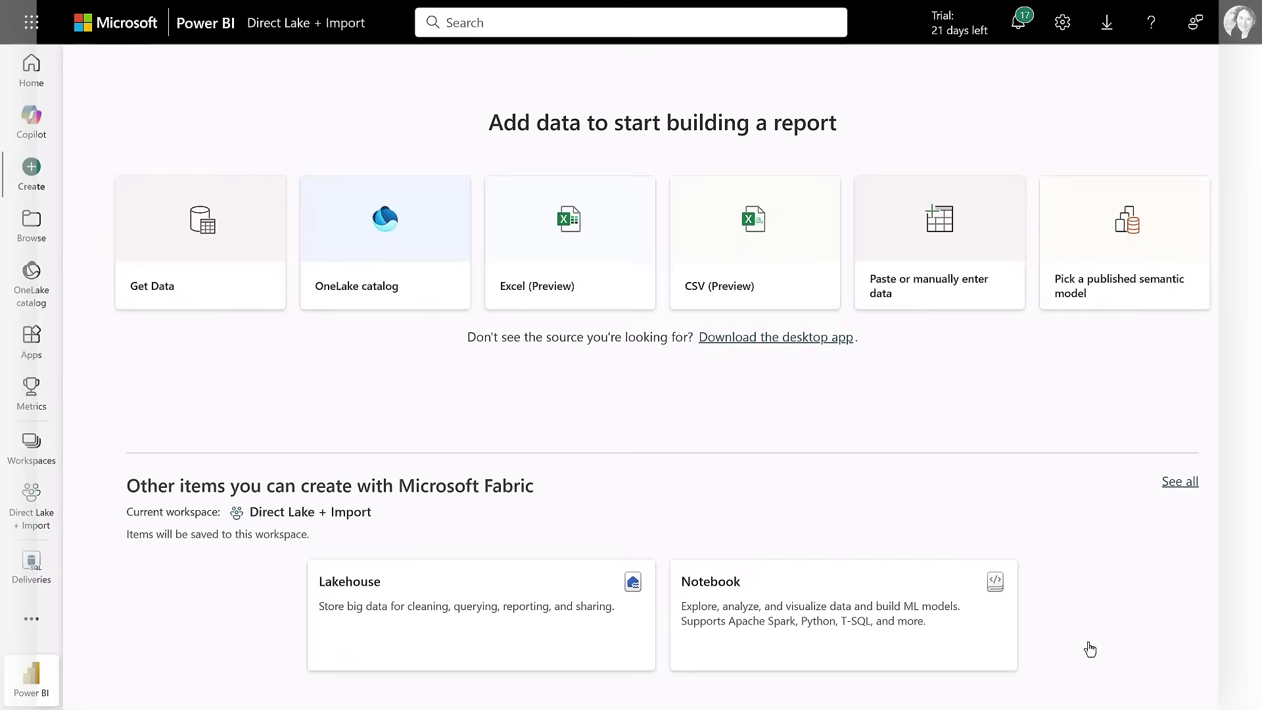
{"action": "left_click", "coordinate": [557, 247]}
{"action": "type", "text": "Direct Lake and Import composite model"}
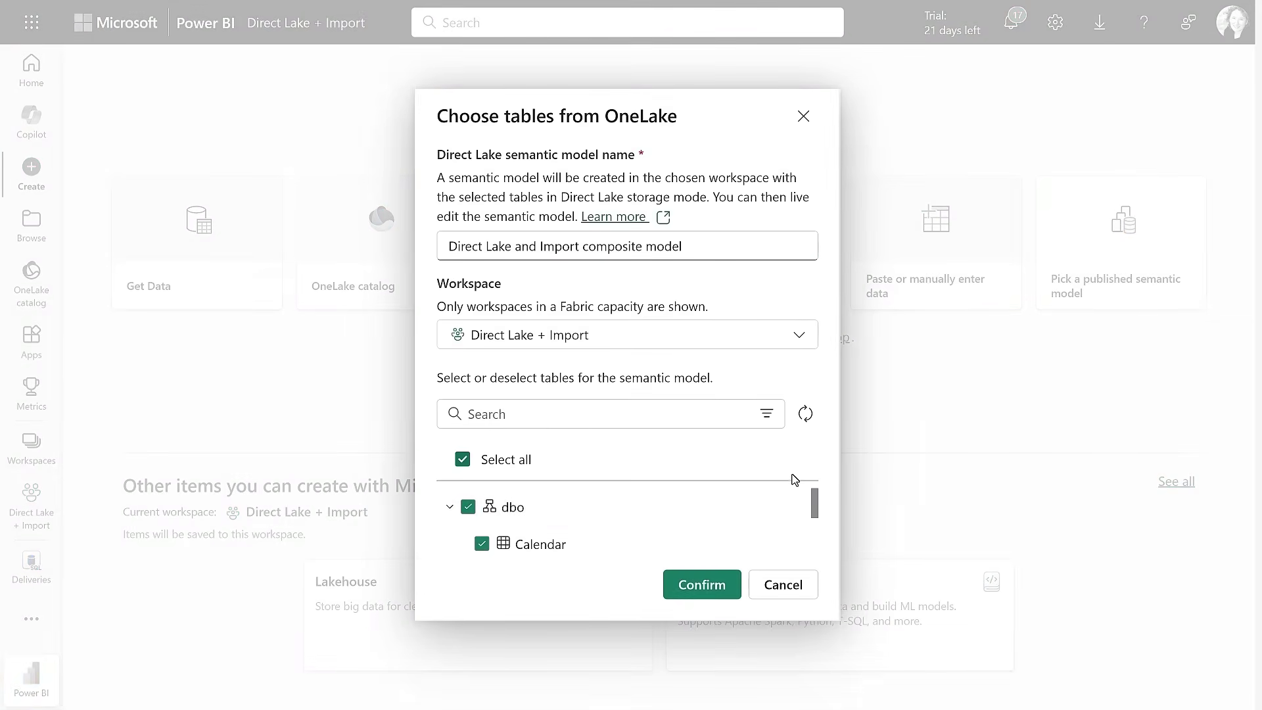
{"action": "left_click", "coordinate": [684, 595]}
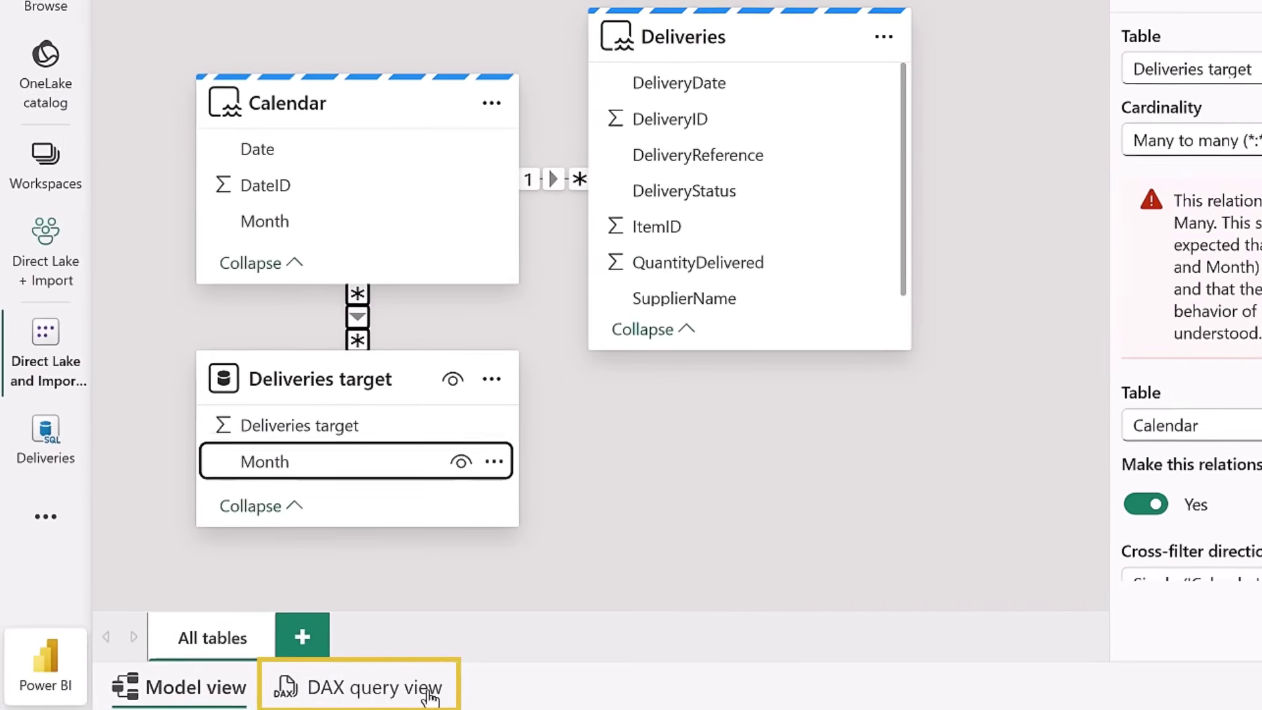
- Run the sample Calendar query, then have Copilot suggest measures in a new query
{"action": "left_click", "coordinate": [387, 696]}
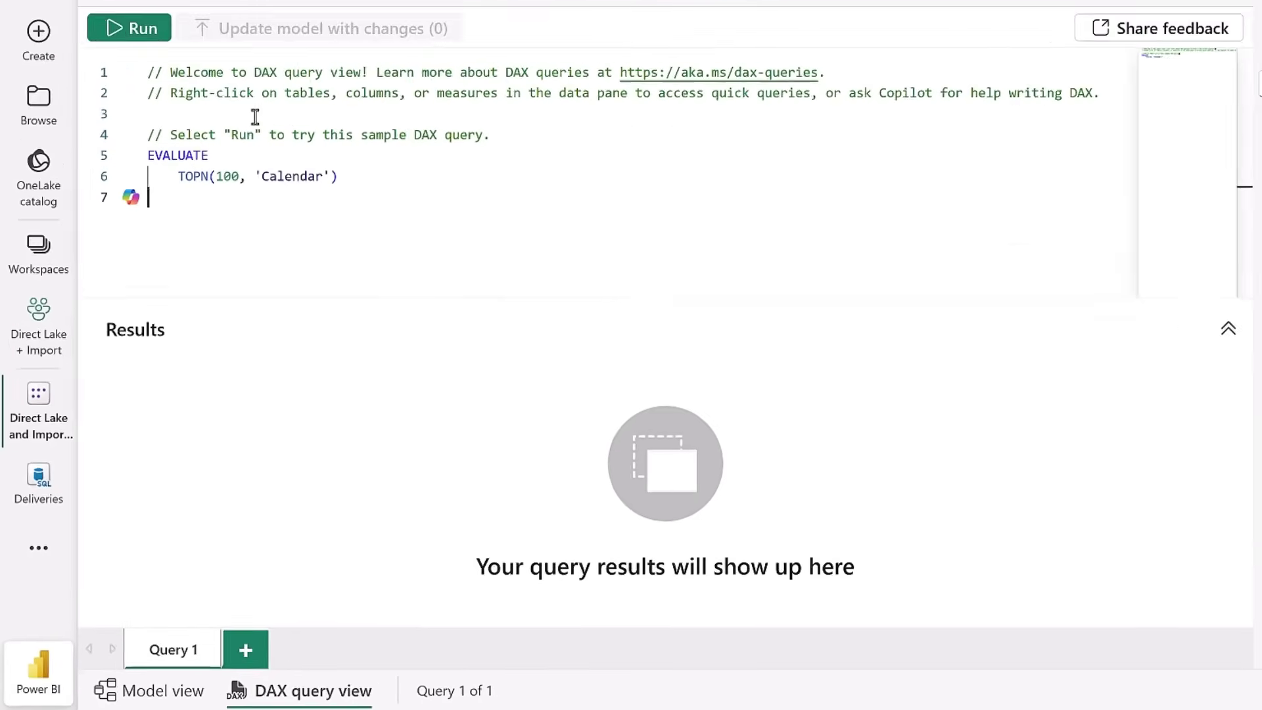
{"action": "left_click", "coordinate": [108, 164]}
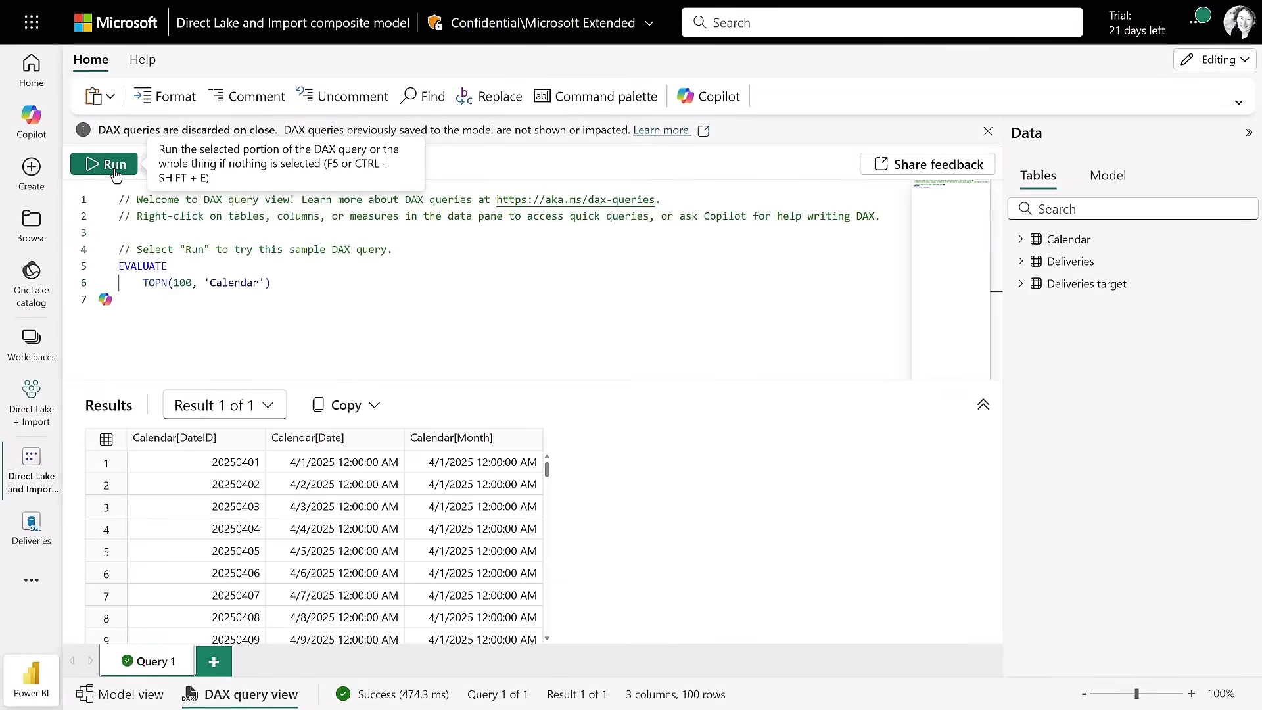
{"action": "left_click", "coordinate": [215, 661]}
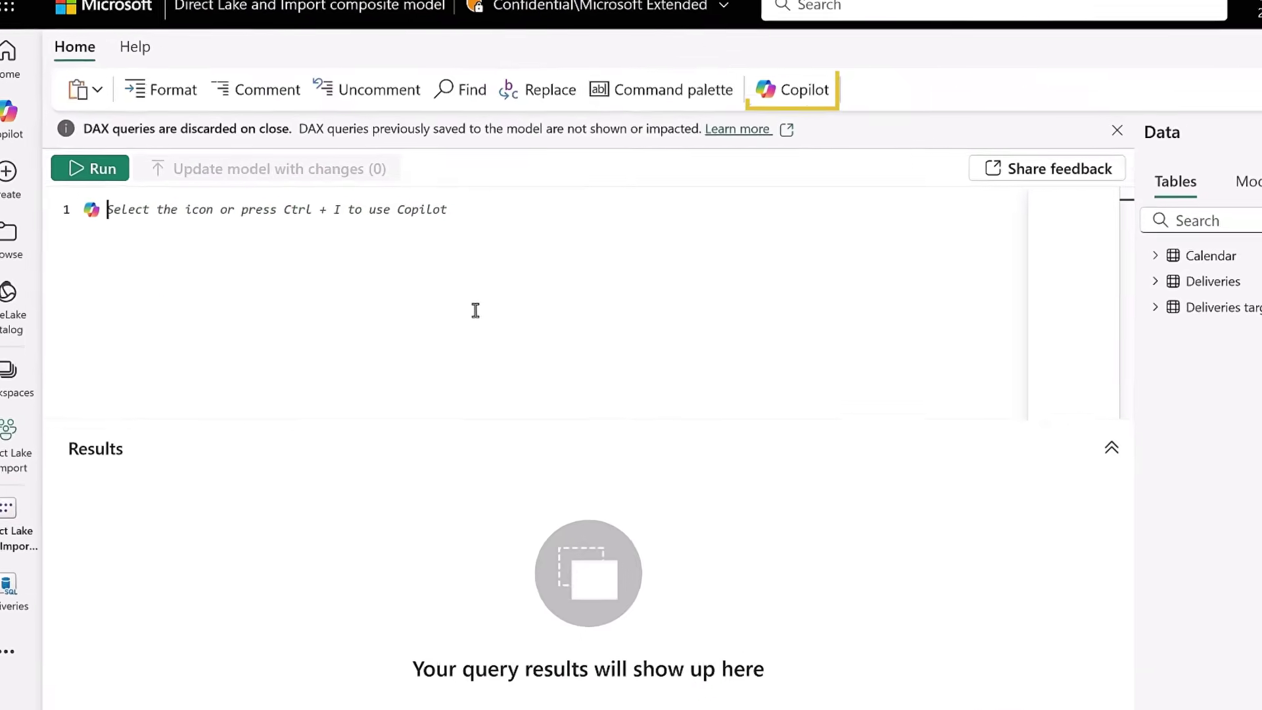
{"action": "left_click", "coordinate": [999, 87]}
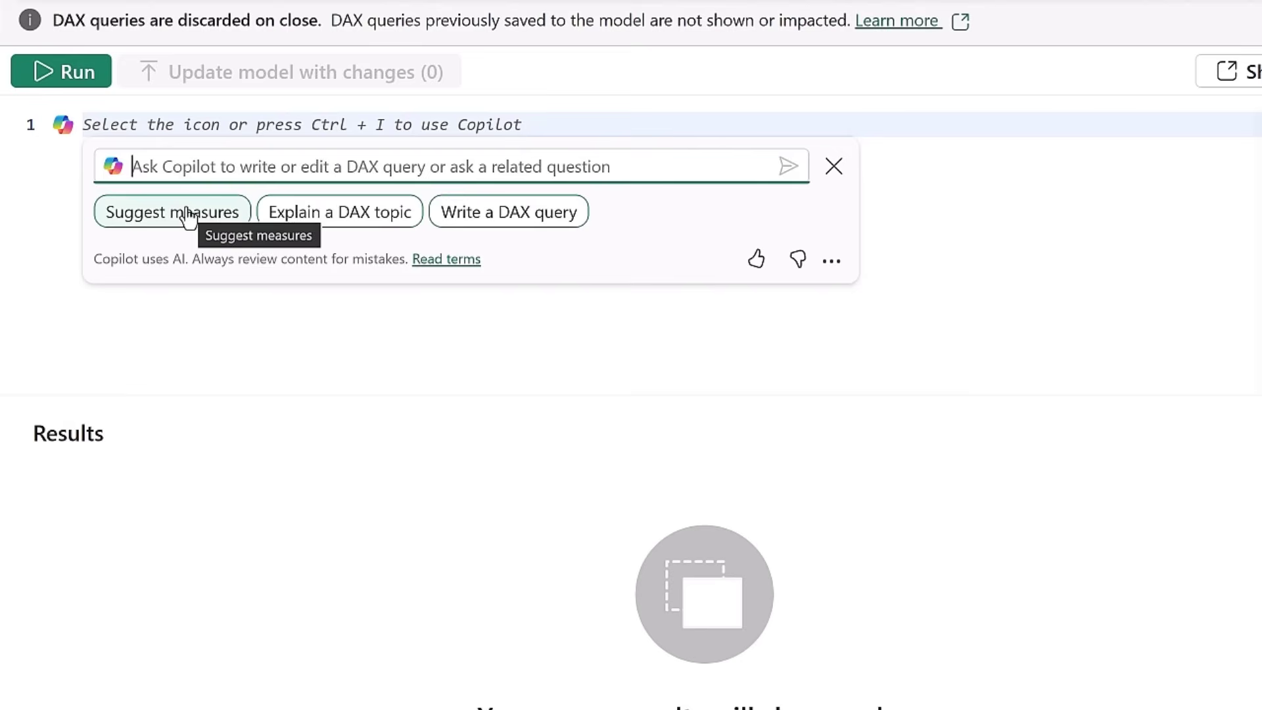
{"action": "left_click", "coordinate": [188, 213]}
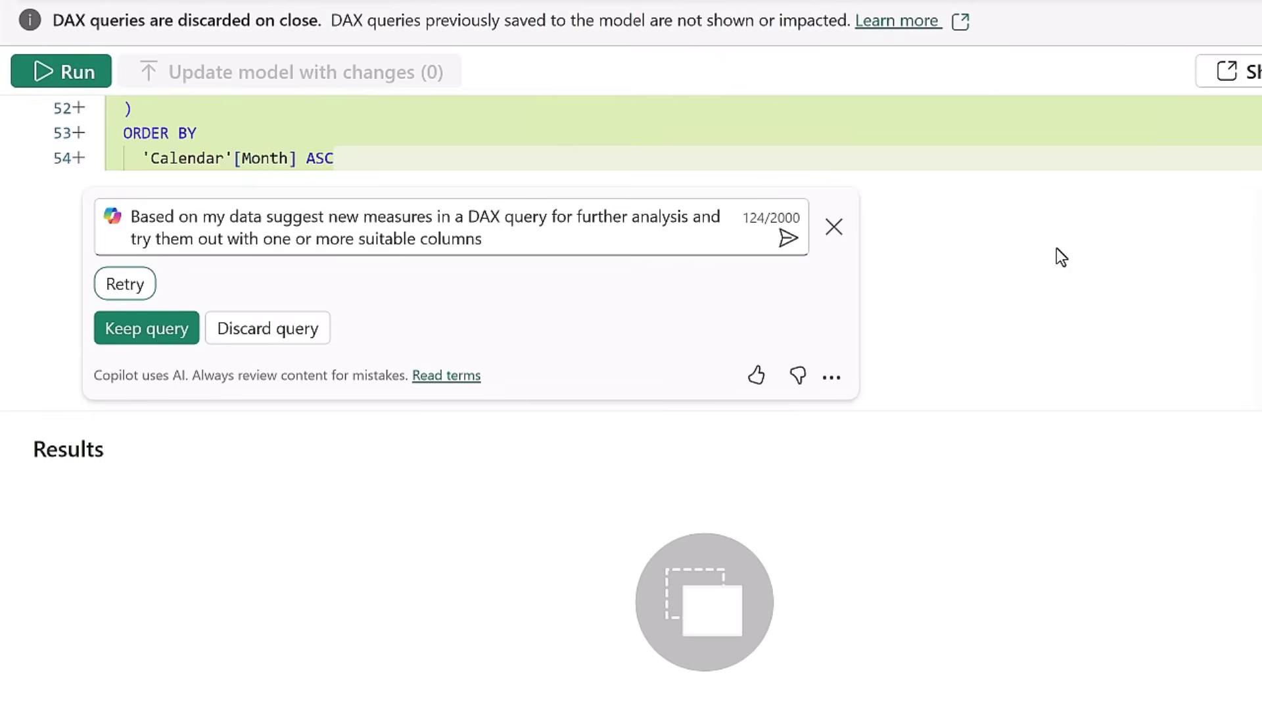
{"action": "scroll", "coordinate": [632, 252], "scroll_direction": "up", "scroll_amount": 4}
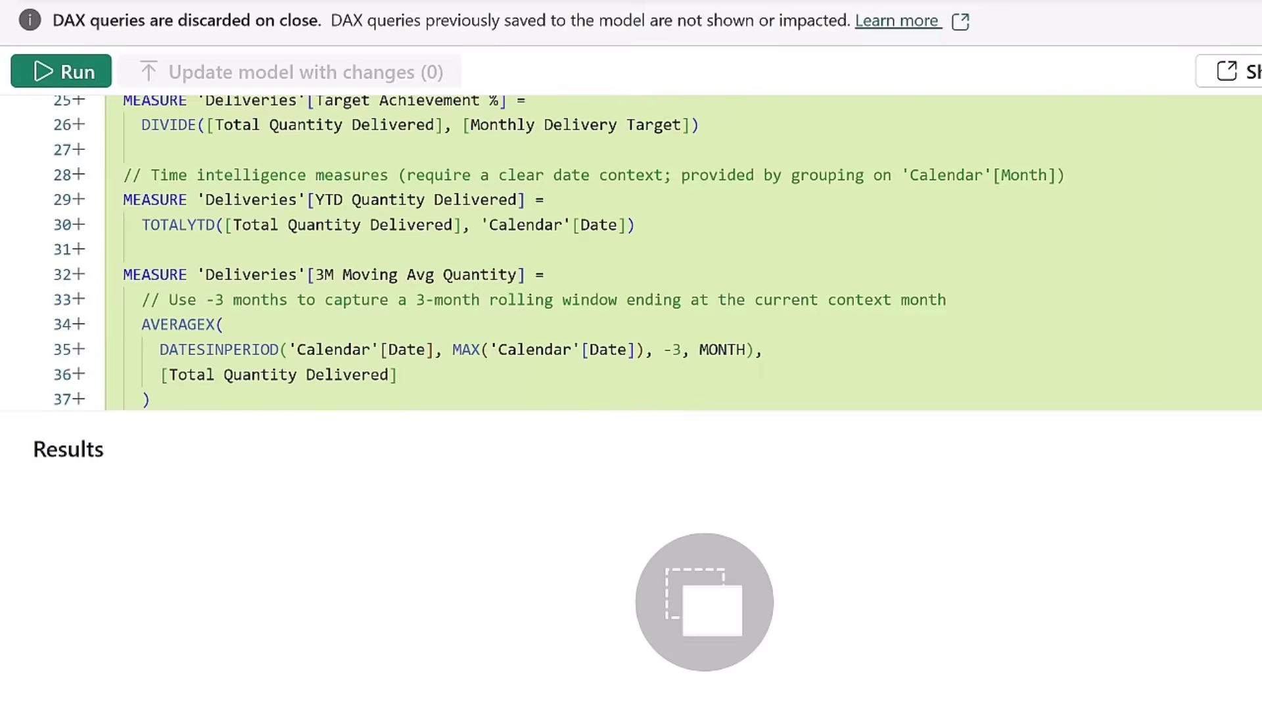
{"action": "scroll", "coordinate": [631, 253], "scroll_direction": "up", "scroll_amount": 3}
{"action": "scroll", "coordinate": [631, 252], "scroll_direction": "up", "scroll_amount": 4}
{"action": "scroll", "coordinate": [631, 252], "scroll_direction": "down", "scroll_amount": 3}
{"action": "scroll", "coordinate": [667, 361], "scroll_direction": "down", "scroll_amount": 4}
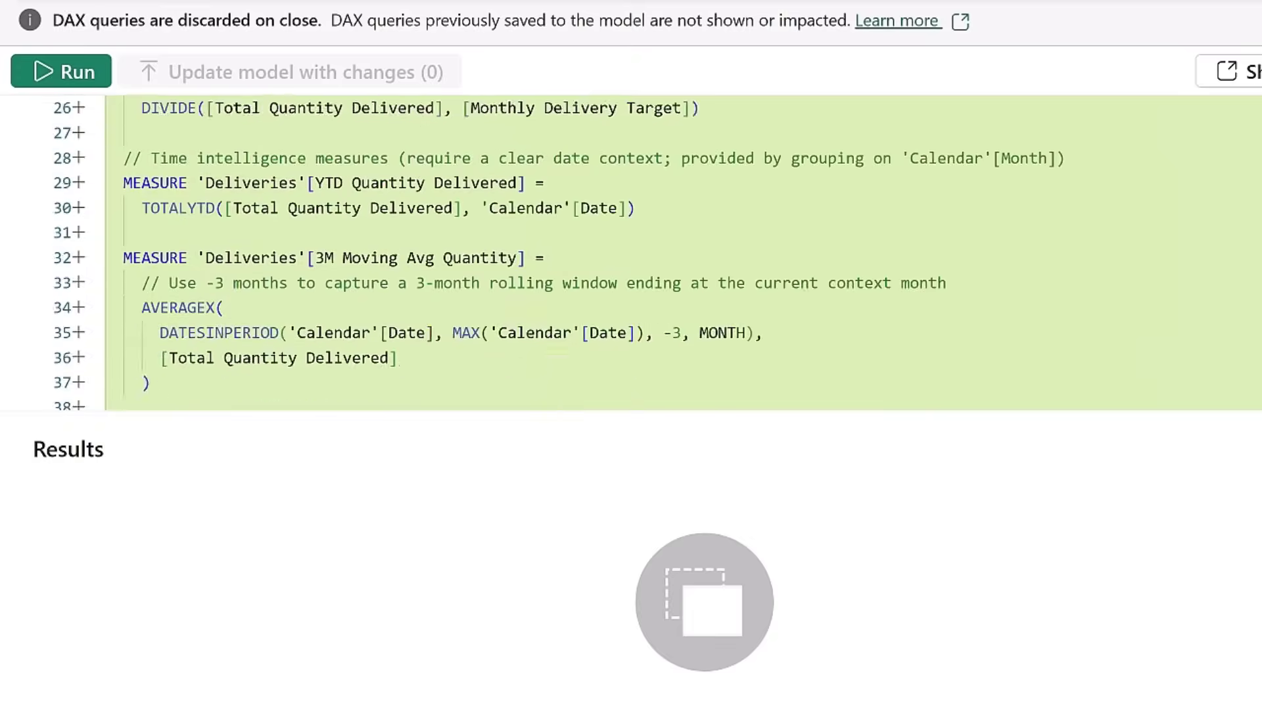
{"action": "scroll", "coordinate": [667, 362], "scroll_direction": "down", "scroll_amount": 3}
{"action": "scroll", "coordinate": [667, 361], "scroll_direction": "down", "scroll_amount": 3}
{"action": "scroll", "coordinate": [667, 360], "scroll_direction": "down", "scroll_amount": 3}
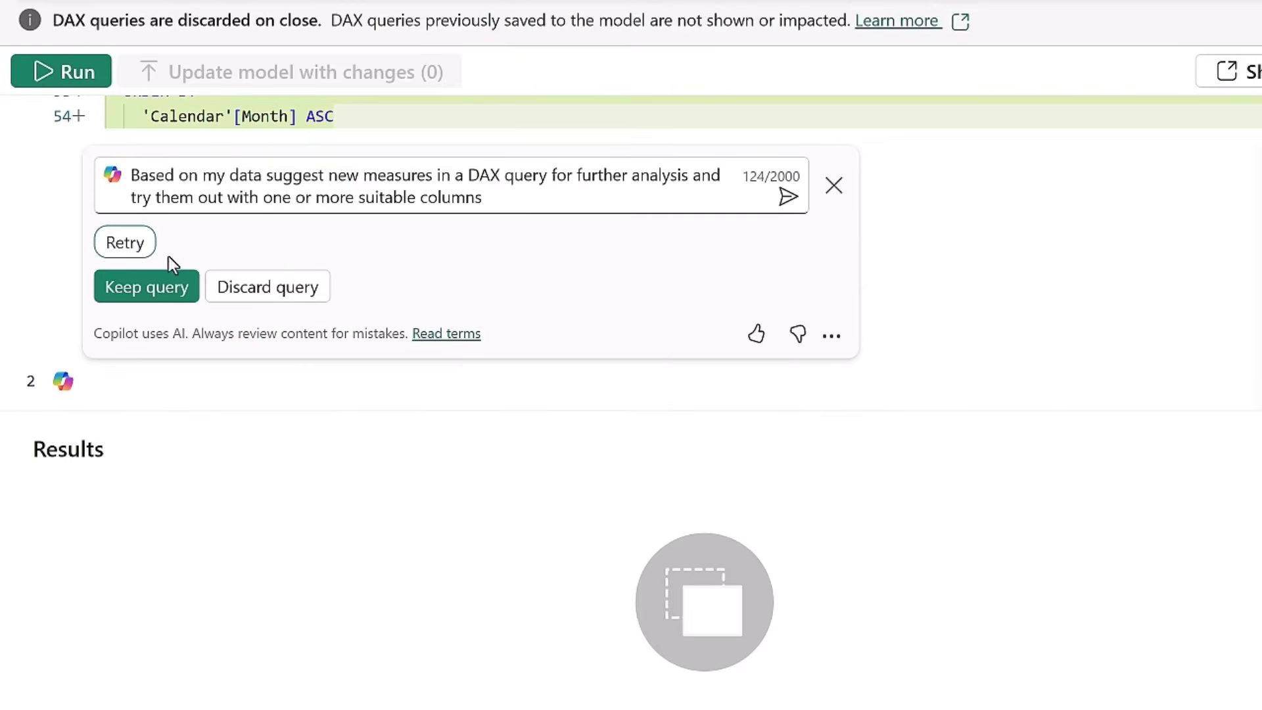
- Run and keep the suggested-measures query, then update the model with the nine measures
{"action": "left_click", "coordinate": [75, 77]}
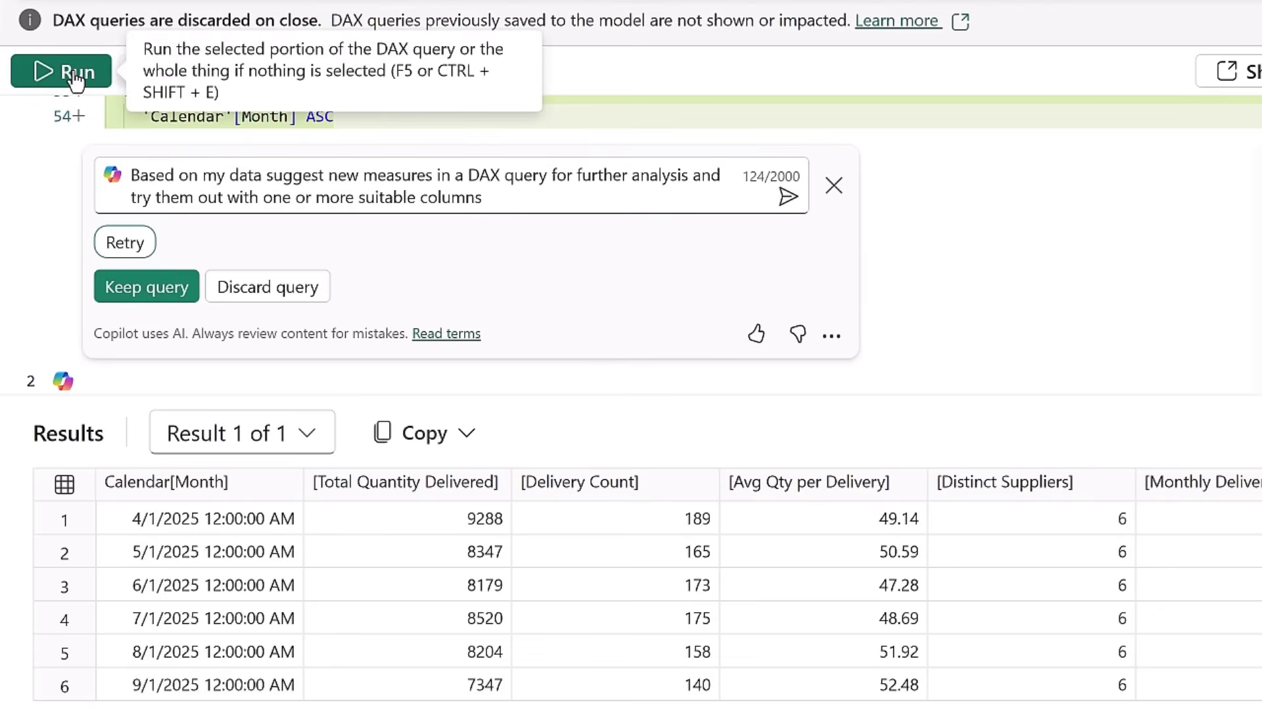
{"action": "left_click", "coordinate": [146, 286]}
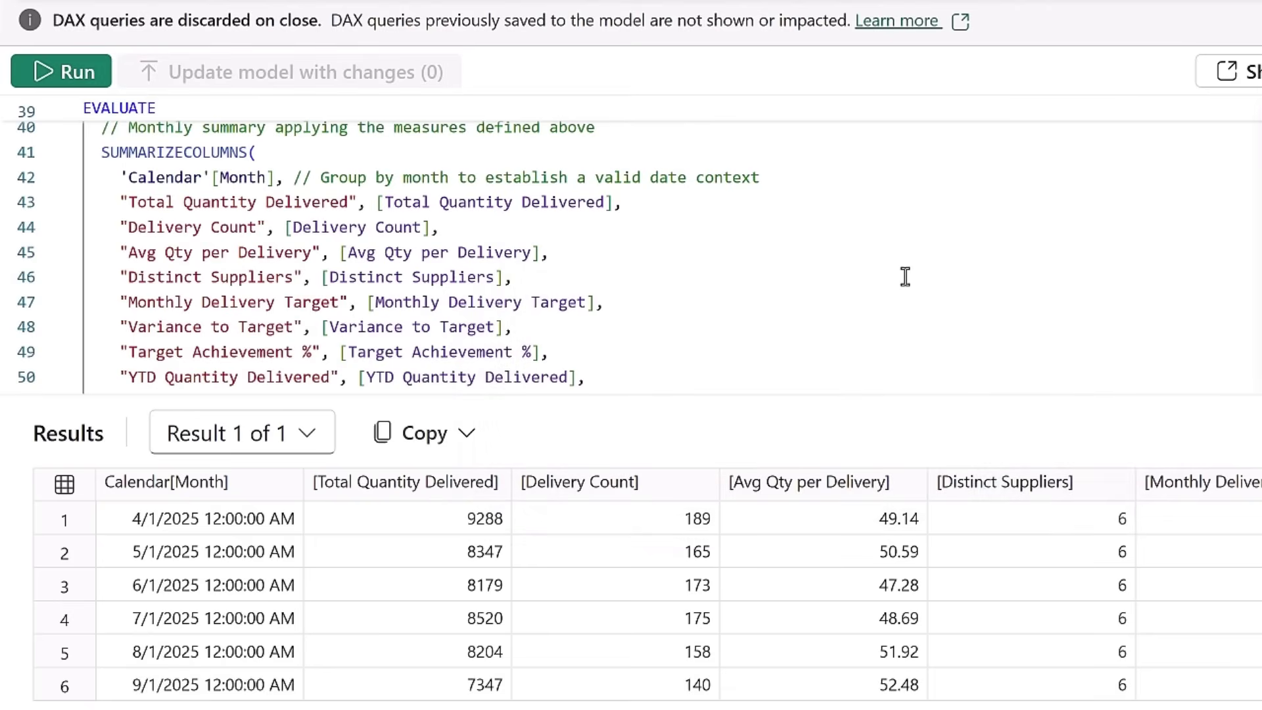
{"action": "scroll", "coordinate": [906, 276], "scroll_direction": "up", "scroll_amount": 3}
{"action": "scroll", "coordinate": [905, 277], "scroll_direction": "up", "scroll_amount": 2}
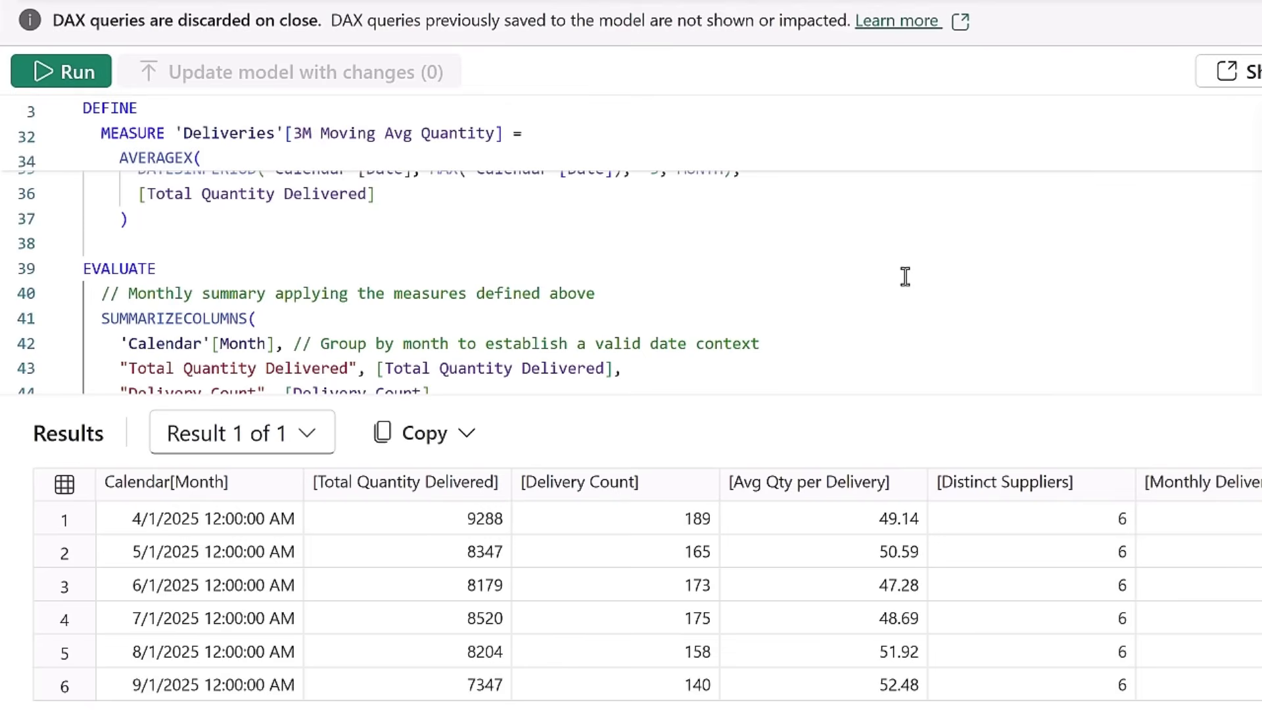
{"action": "scroll", "coordinate": [906, 276], "scroll_direction": "up", "scroll_amount": 3}
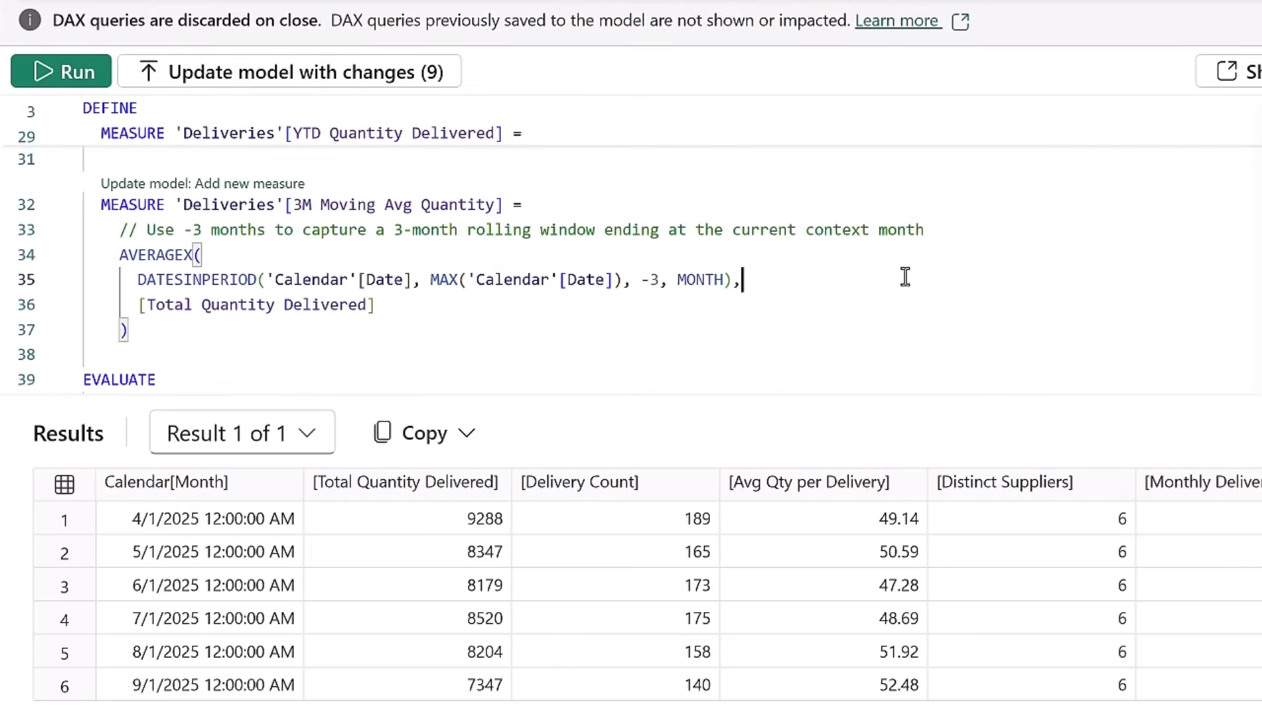
{"action": "scroll", "coordinate": [906, 276], "scroll_direction": "up", "scroll_amount": 3}
{"action": "scroll", "coordinate": [905, 276], "scroll_direction": "up", "scroll_amount": 3}
{"action": "scroll", "coordinate": [905, 276], "scroll_direction": "up", "scroll_amount": 4}
{"action": "scroll", "coordinate": [906, 276], "scroll_direction": "up", "scroll_amount": 1}
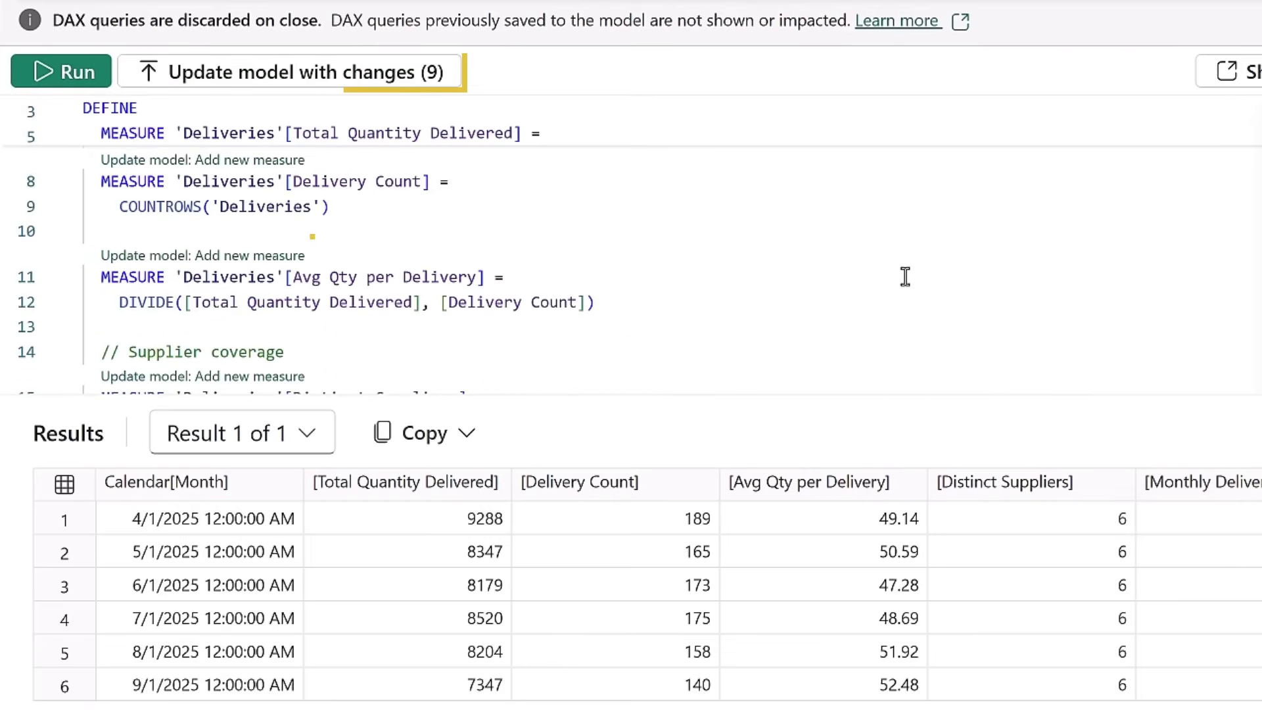
{"action": "scroll", "coordinate": [906, 276], "scroll_direction": "up", "scroll_amount": 2}
{"action": "left_click", "coordinate": [279, 87]}
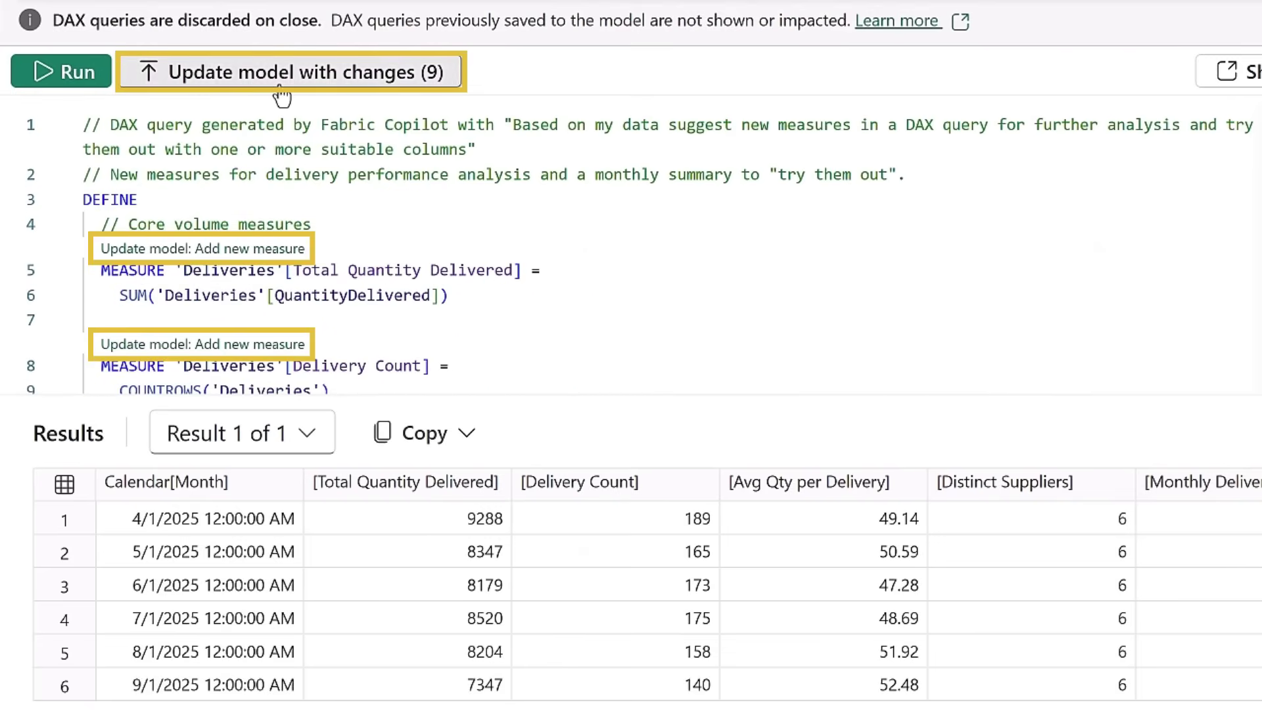
{"action": "left_click", "coordinate": [876, 439]}
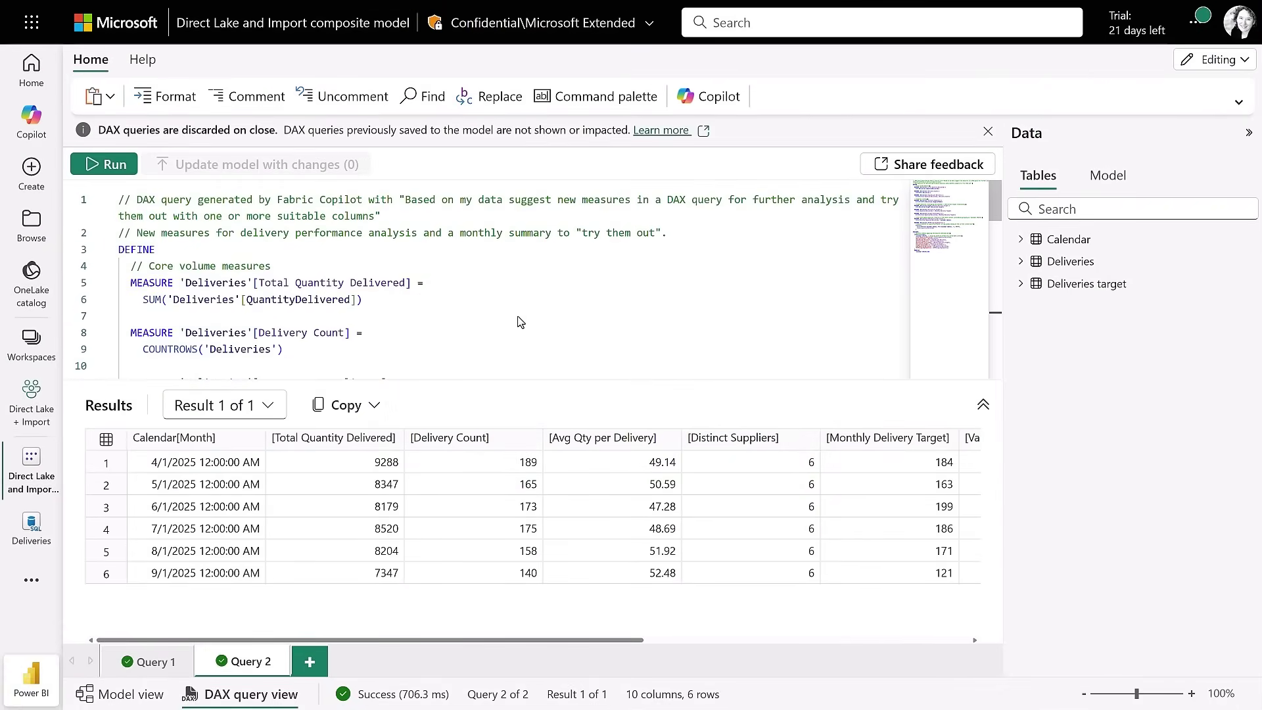
- In a new query, ask Copilot to explain 'What is the difference between SUM and SUMX'
{"action": "left_click", "coordinate": [312, 665]}
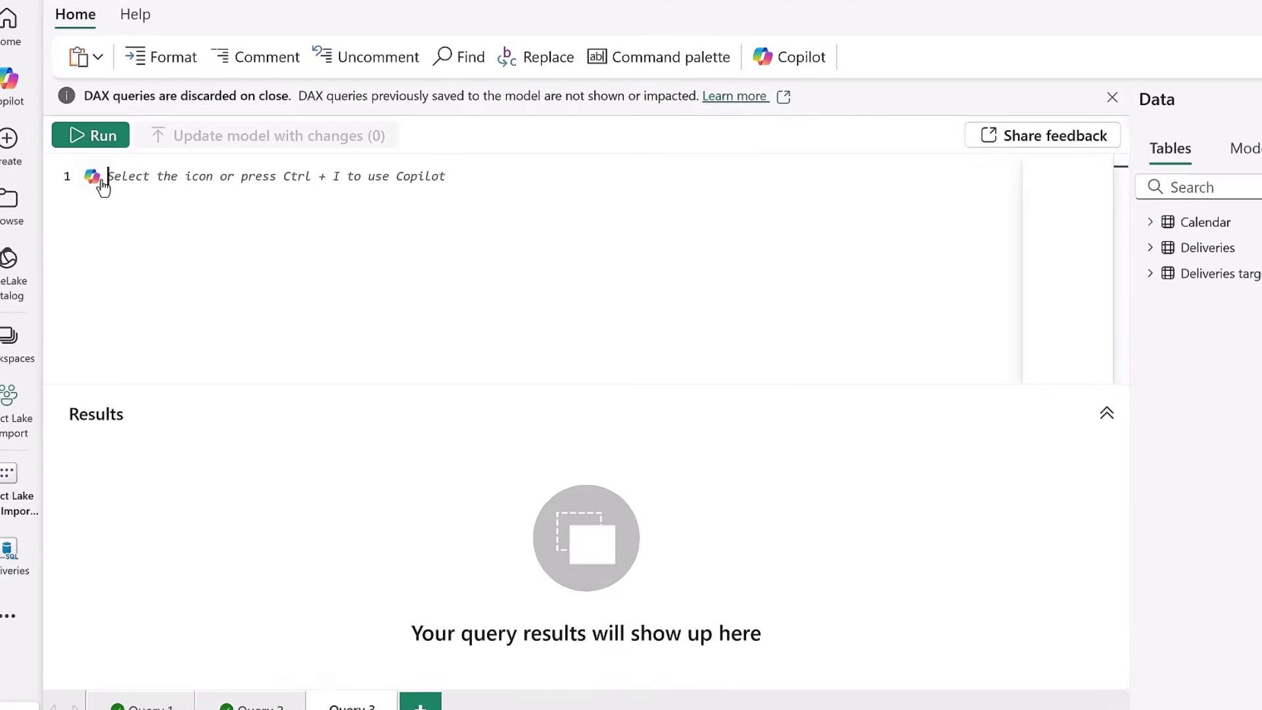
{"action": "left_click", "coordinate": [101, 198]}
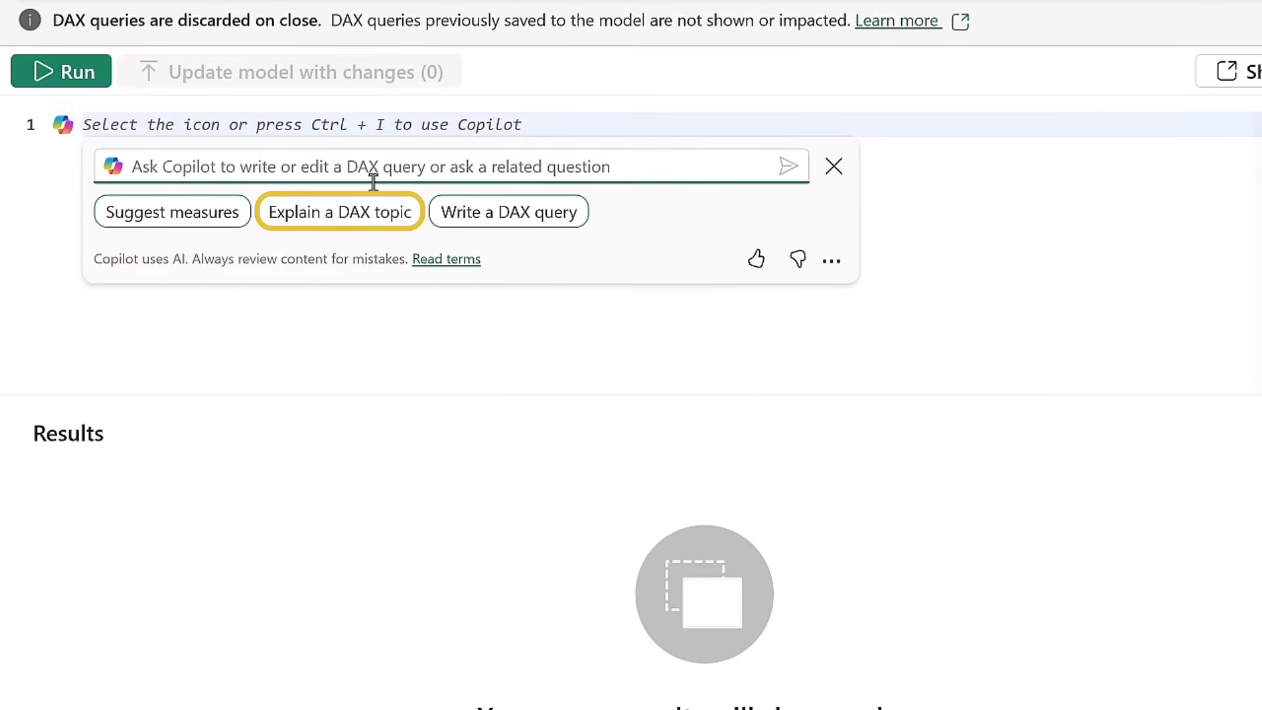
{"action": "left_click", "coordinate": [376, 220]}
{"action": "type", "text": "What"}
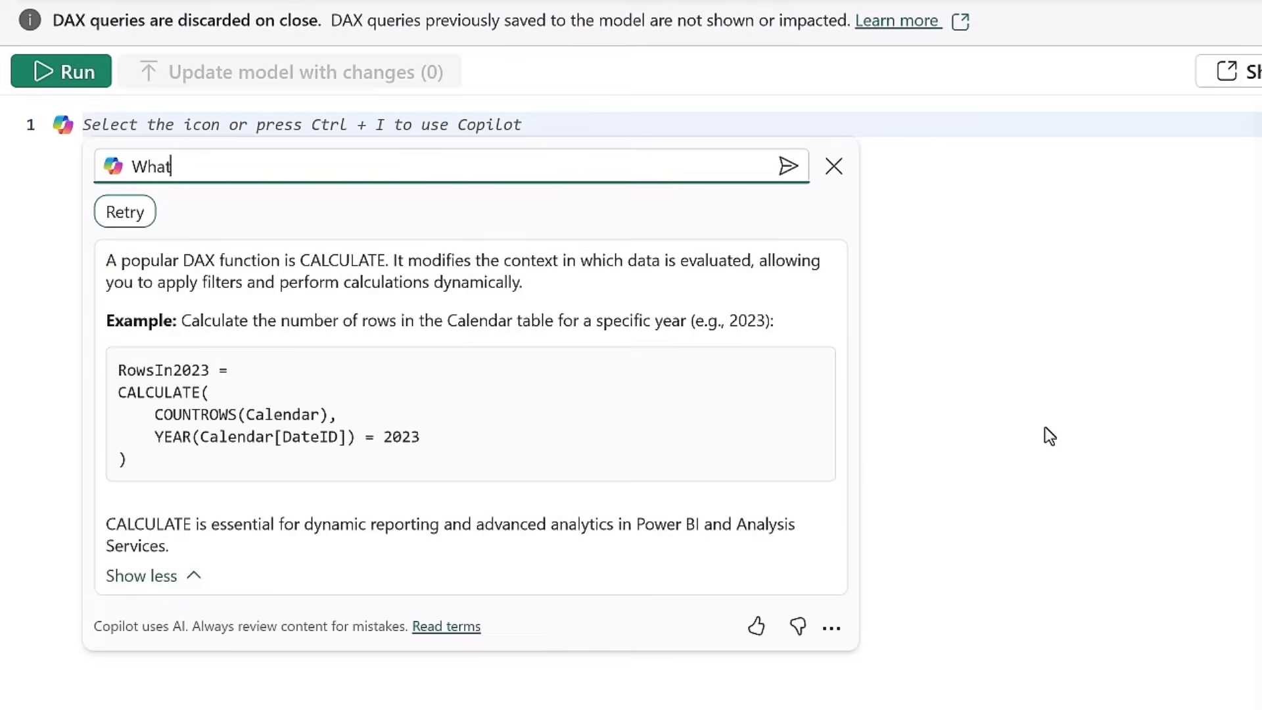
{"action": "type", "text": " is the difference between SUM and SUMX"}
{"action": "key", "text": "Return"}
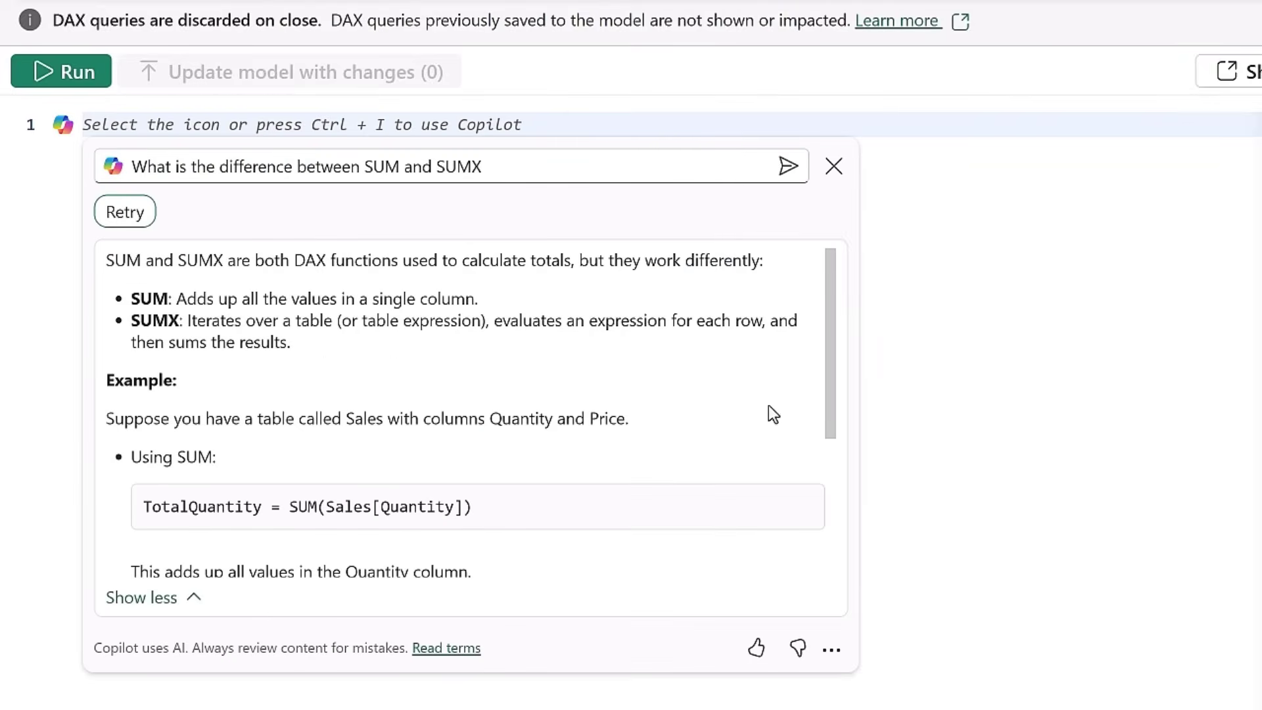
{"action": "scroll", "coordinate": [765, 405], "scroll_direction": "down", "scroll_amount": 1}
{"action": "scroll", "coordinate": [761, 402], "scroll_direction": "down", "scroll_amount": 4}
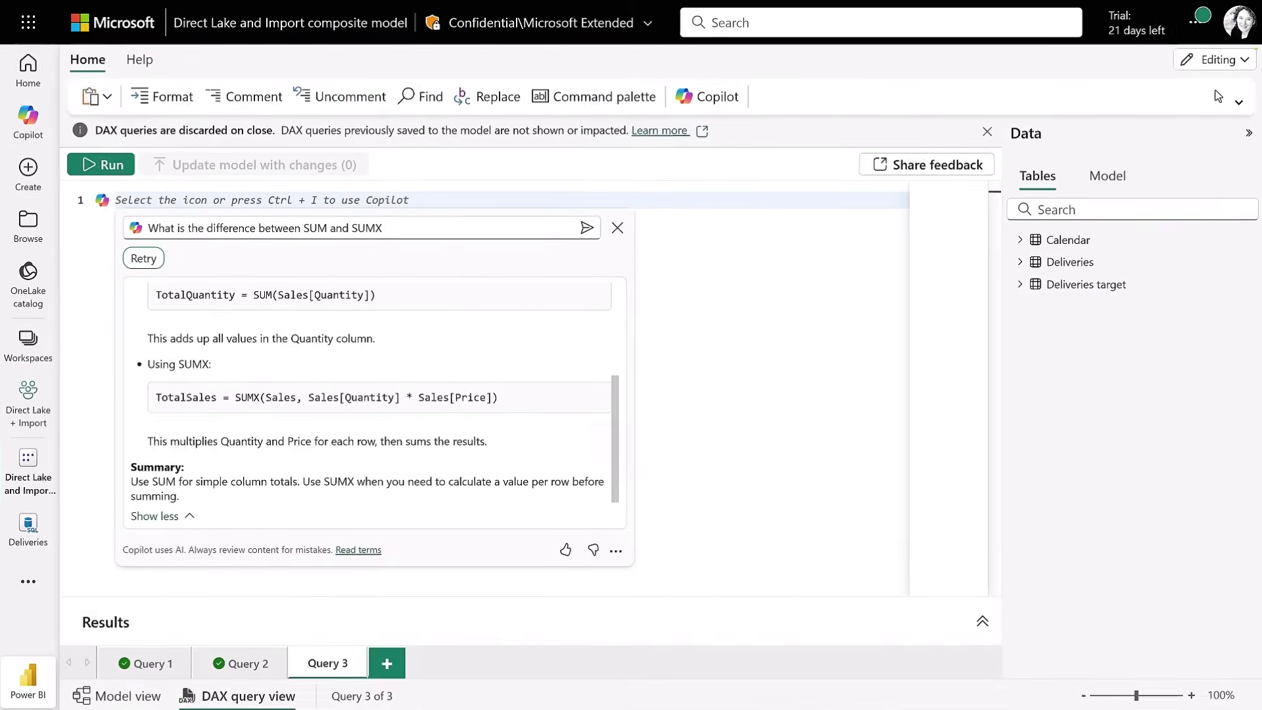
{"action": "left_click", "coordinate": [1222, 59]}
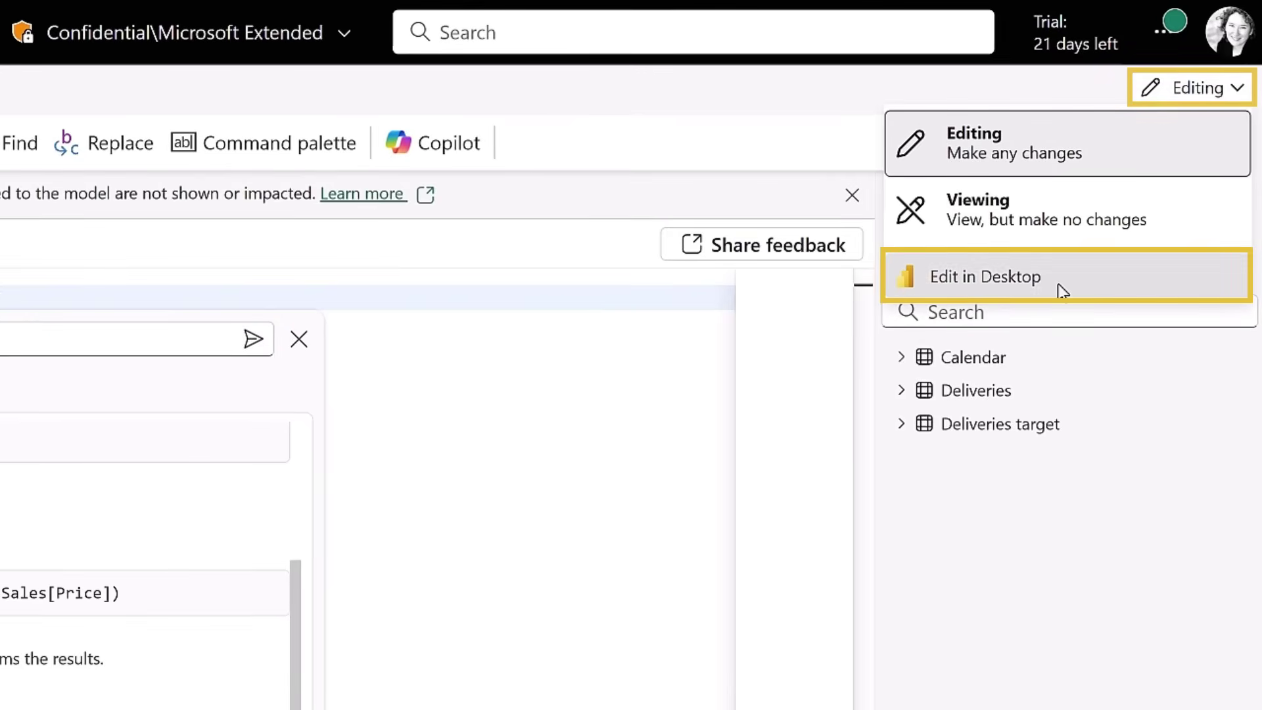
- In Desktop, replace the sample query with a Copilot deliveries-and-target-by-month query, run and keep it
{"action": "left_click", "coordinate": [1059, 286]}
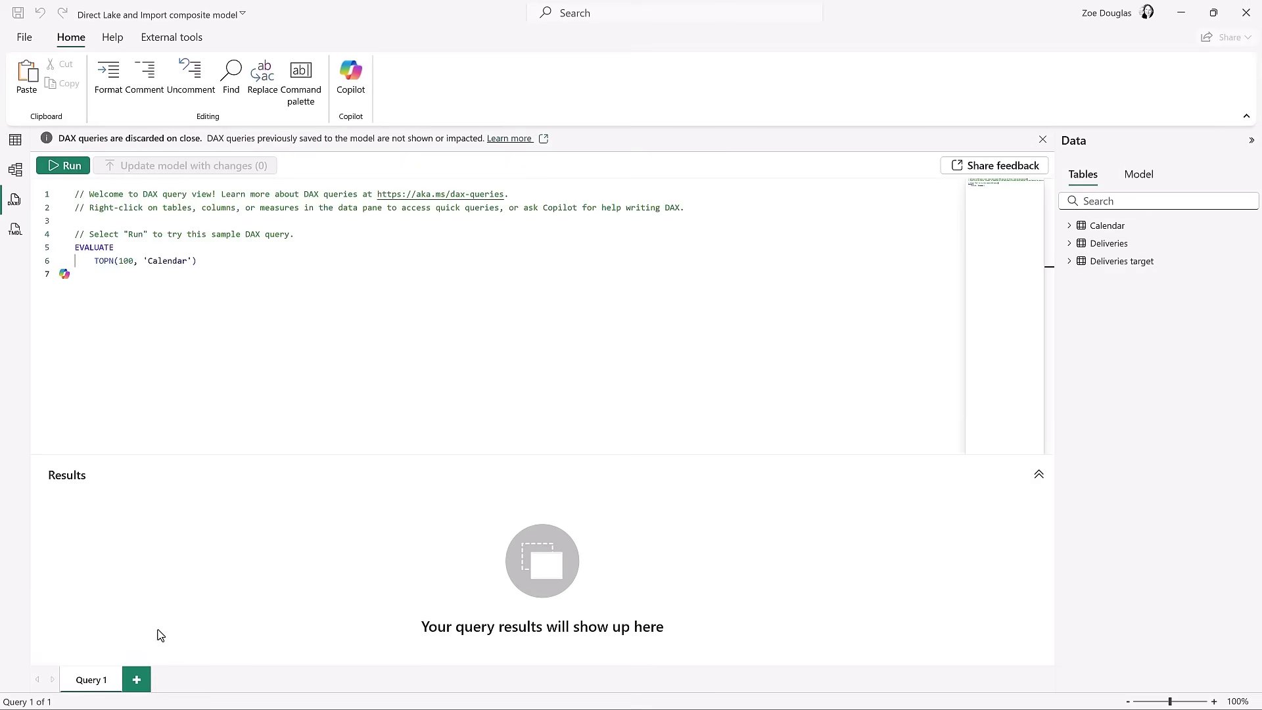
{"action": "key", "text": "ctrl+a"}
{"action": "key", "text": "Delete"}
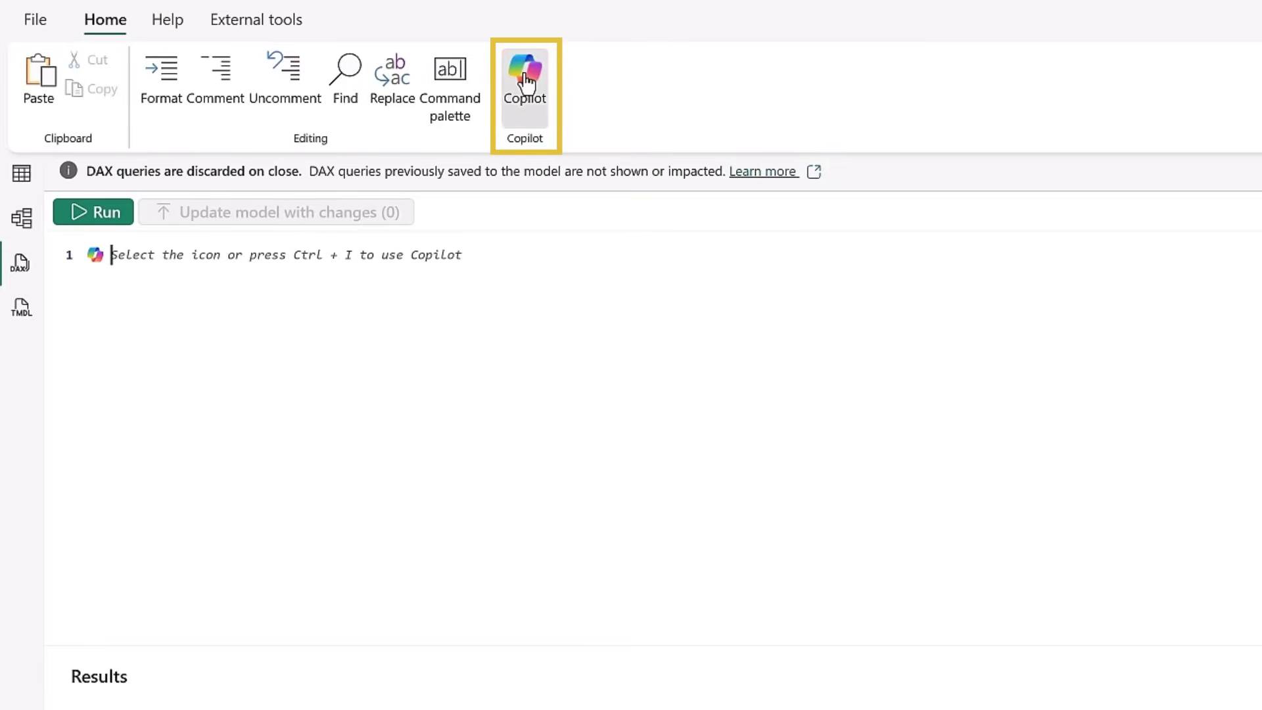
{"action": "left_click", "coordinate": [524, 81]}
{"action": "type", "text": "Show me deliveries and target by month"}
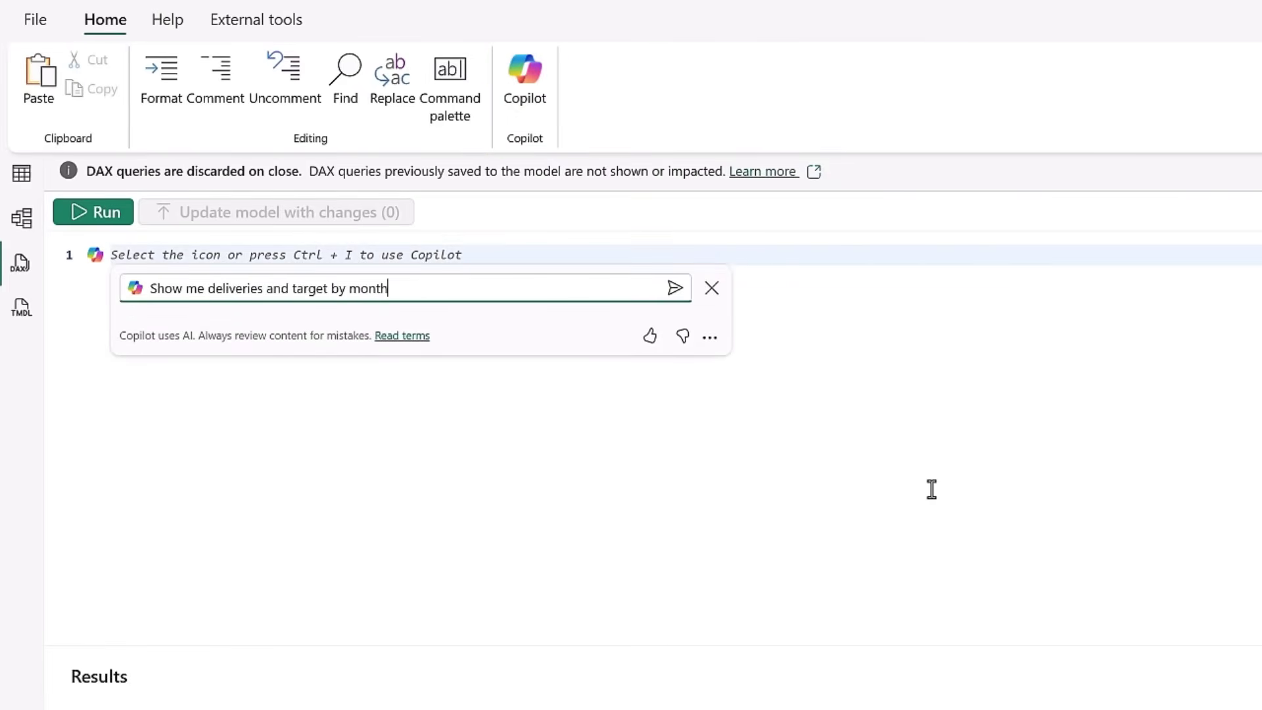
{"action": "key", "text": "Return"}
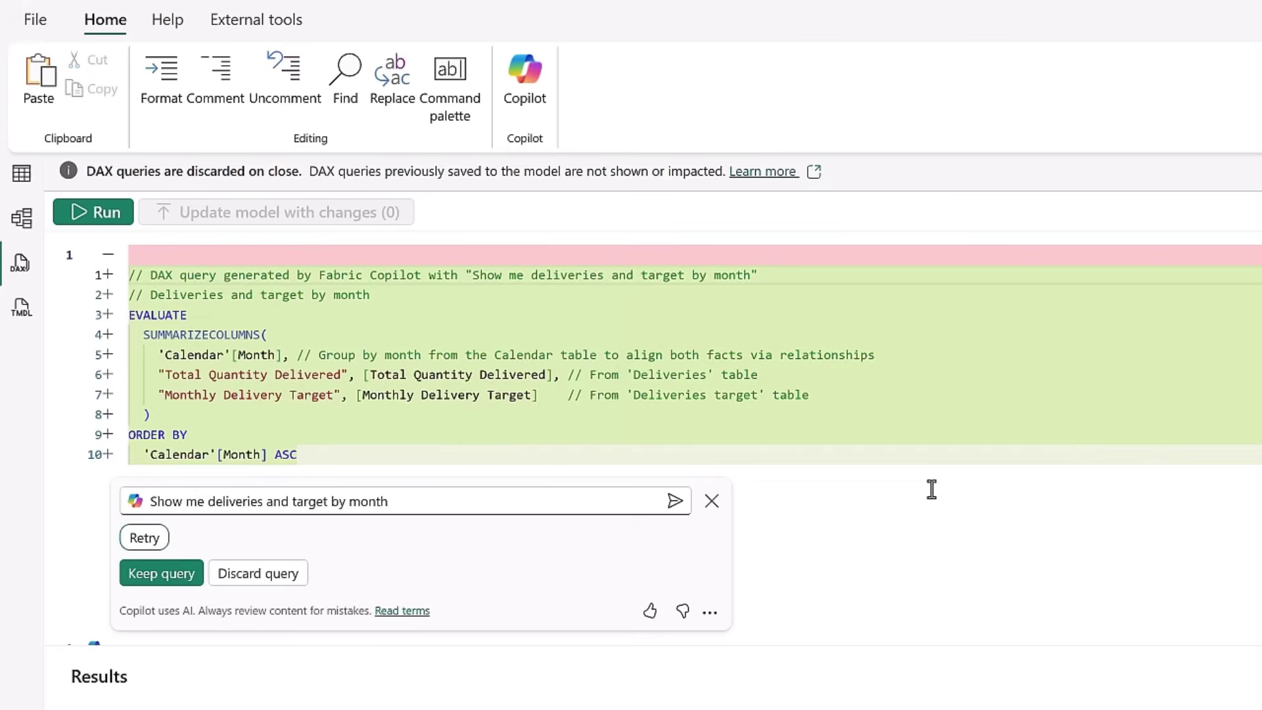
{"action": "left_click", "coordinate": [106, 214]}
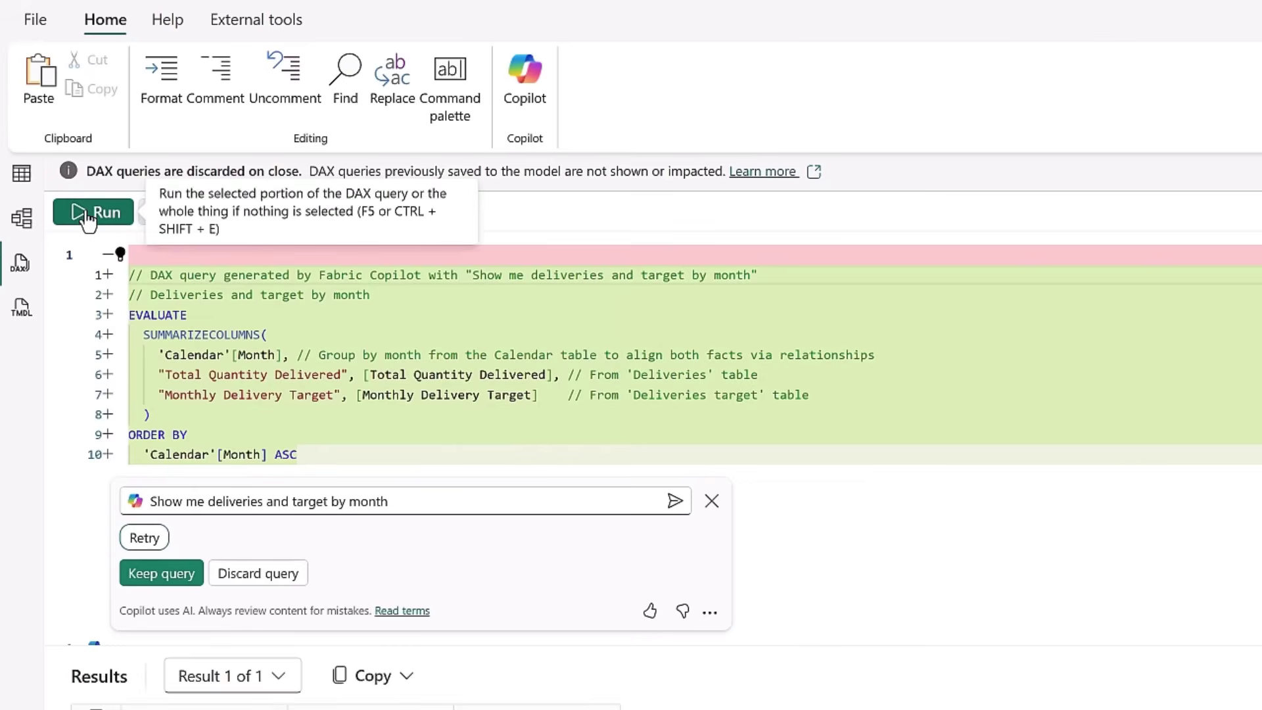
{"action": "left_click", "coordinate": [157, 574]}
- Have Copilot change quantity to count of deliveries, then run and keep the query
{"action": "left_click_drag", "start_coordinate": [309, 449], "coordinate": [32, 226]}
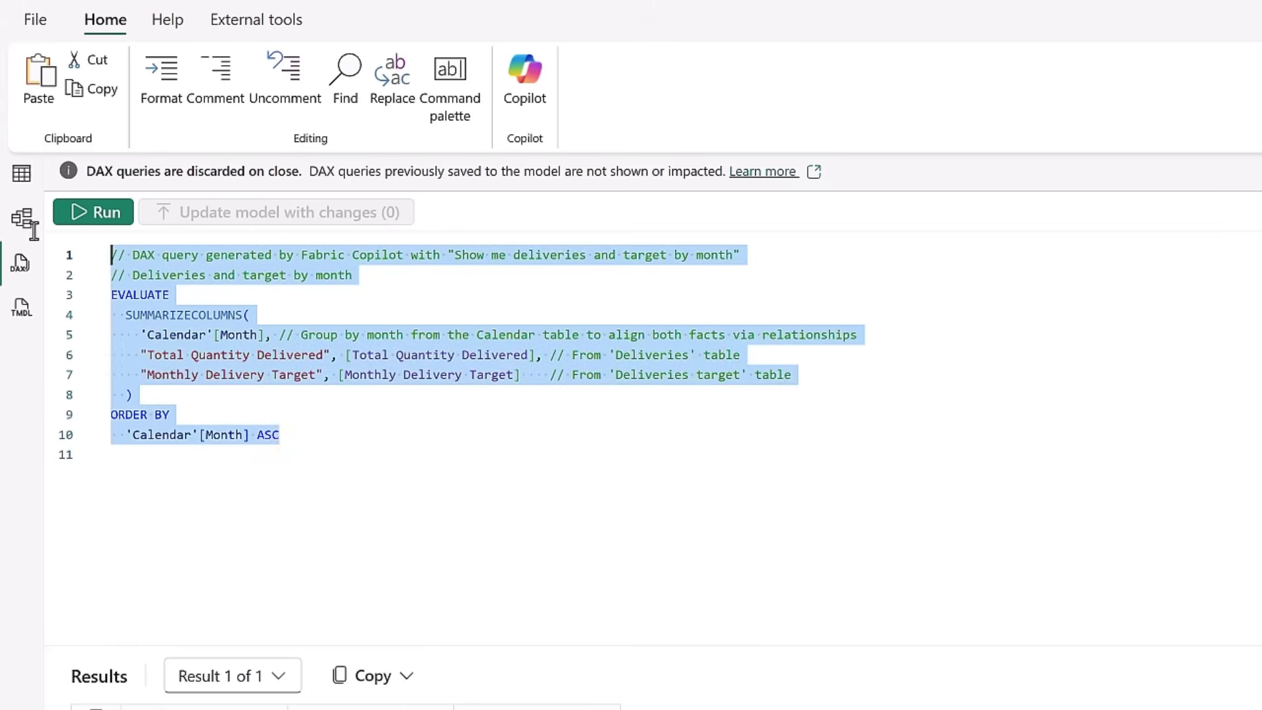
{"action": "left_click", "coordinate": [520, 91]}
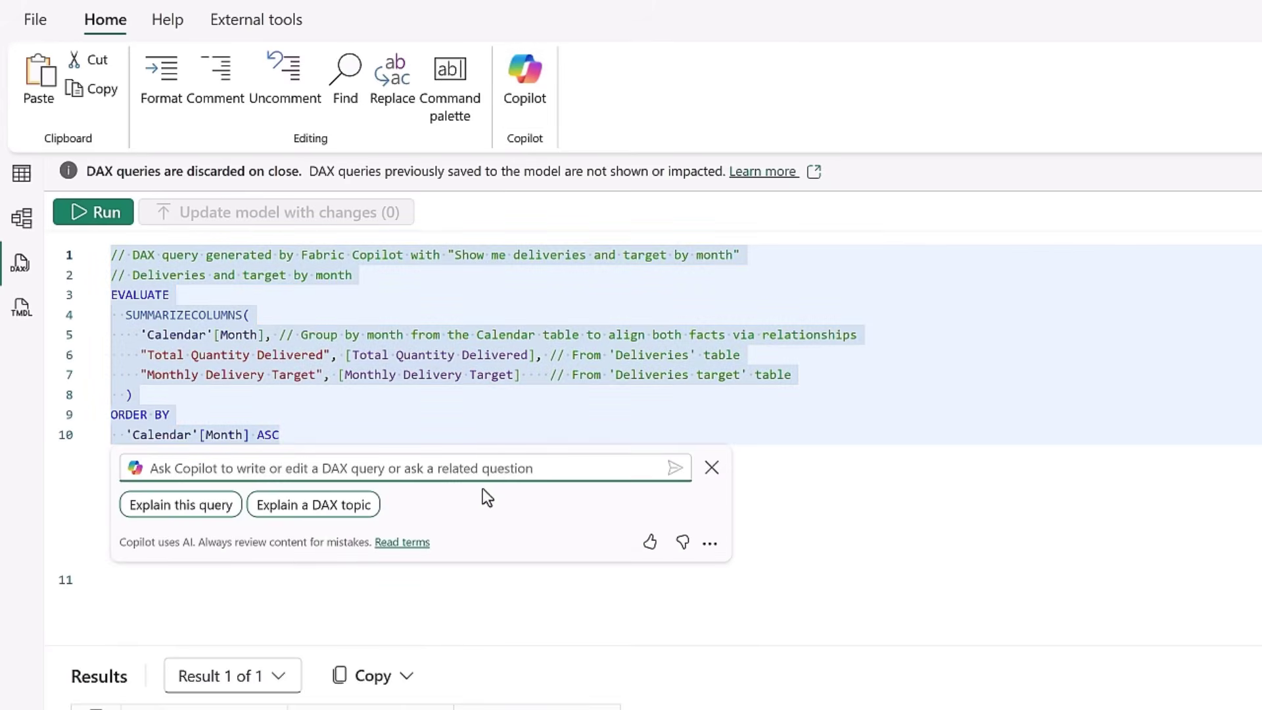
{"action": "type", "text": "Change the quantity delivered to count of deliveries"}
{"action": "key", "text": "Return"}
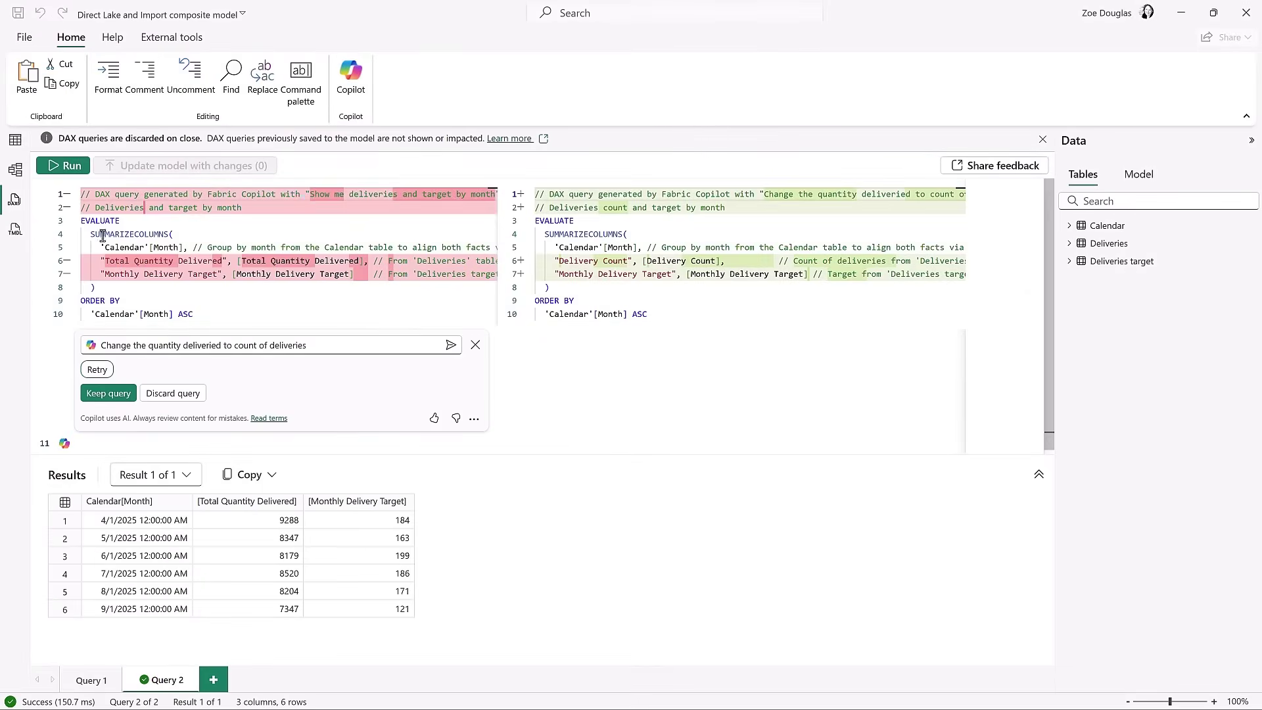
{"action": "left_click", "coordinate": [70, 170]}
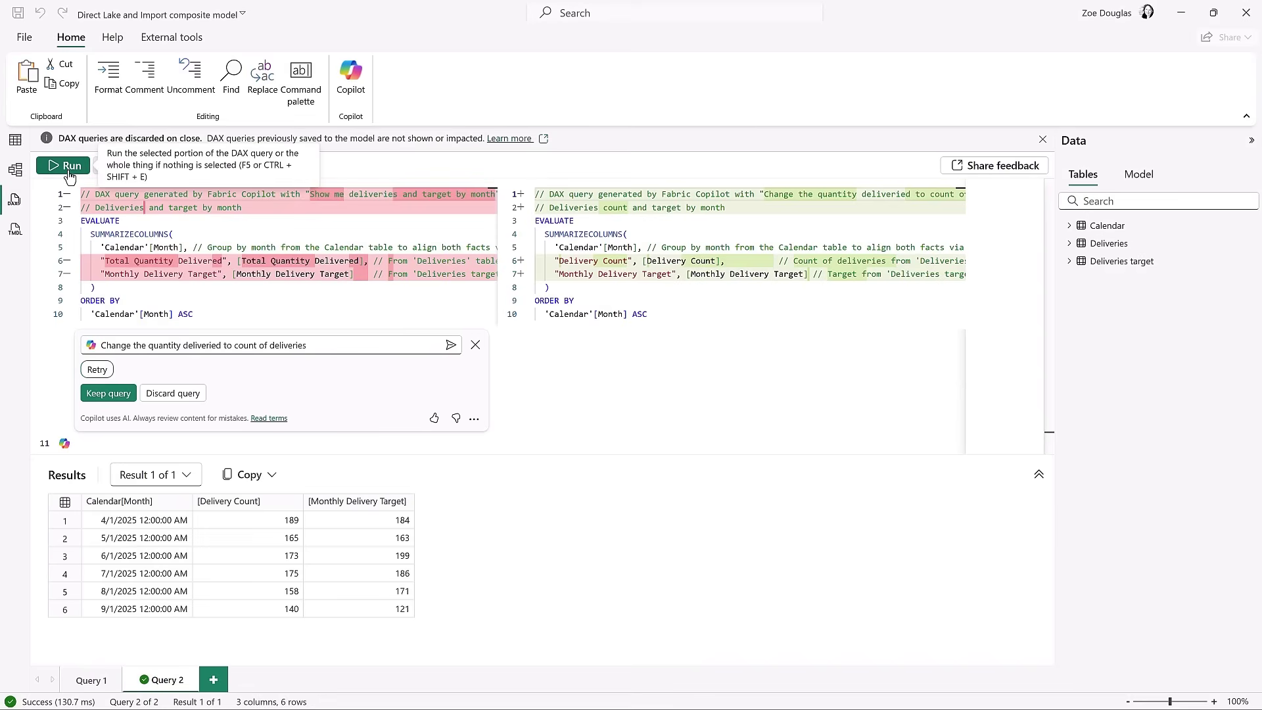
{"action": "left_click", "coordinate": [108, 392]}
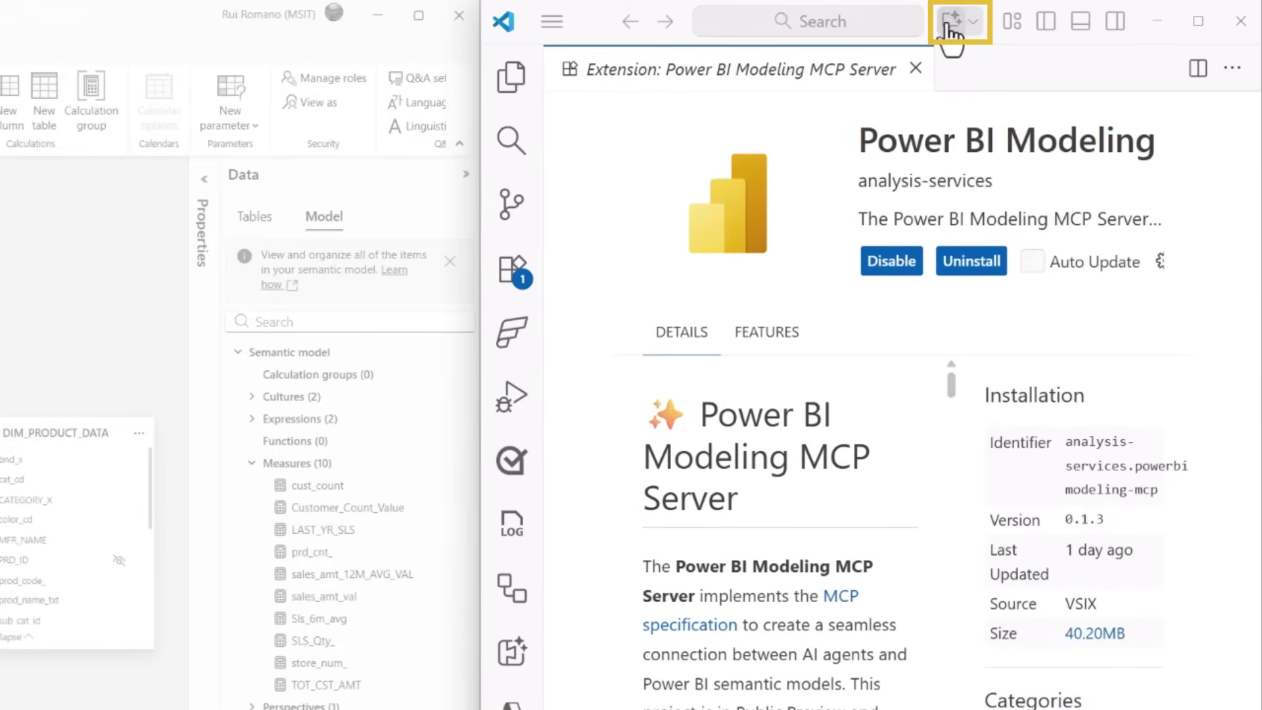
- In the maximized agent chat, send 'Connect to Power BI Desktop Sales'
{"action": "left_click", "coordinate": [949, 29]}
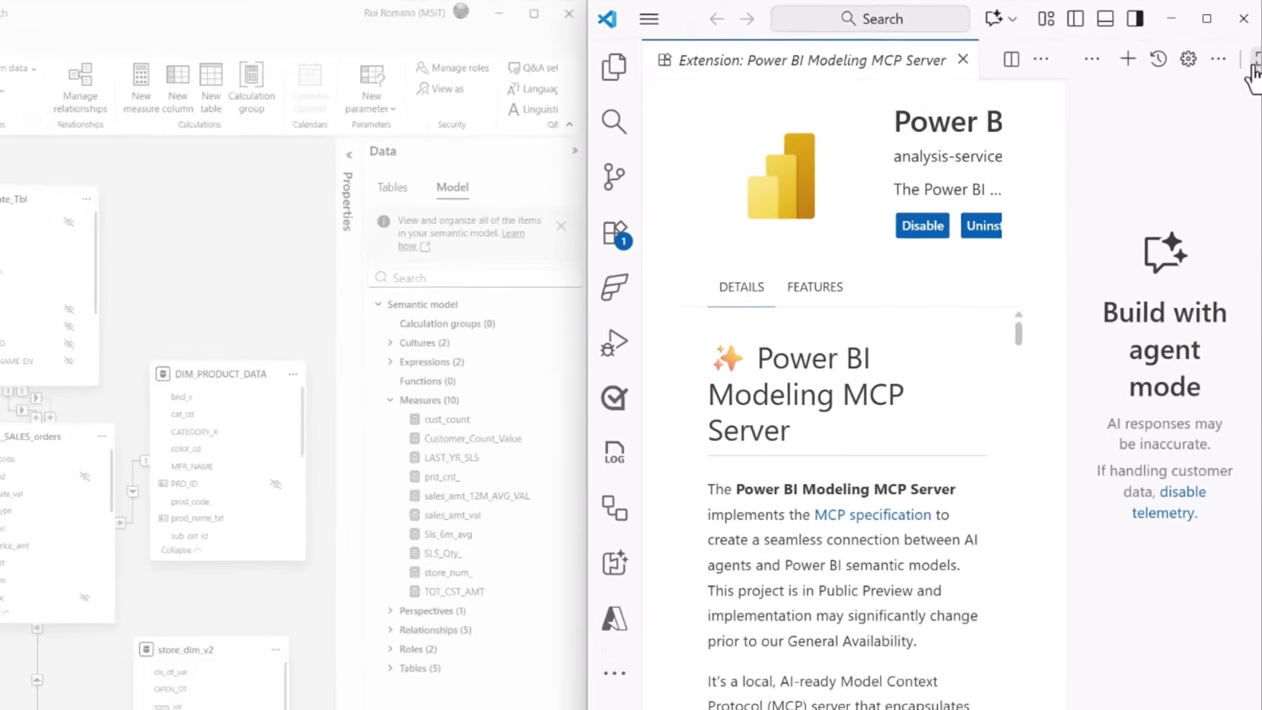
{"action": "left_click", "coordinate": [1217, 47]}
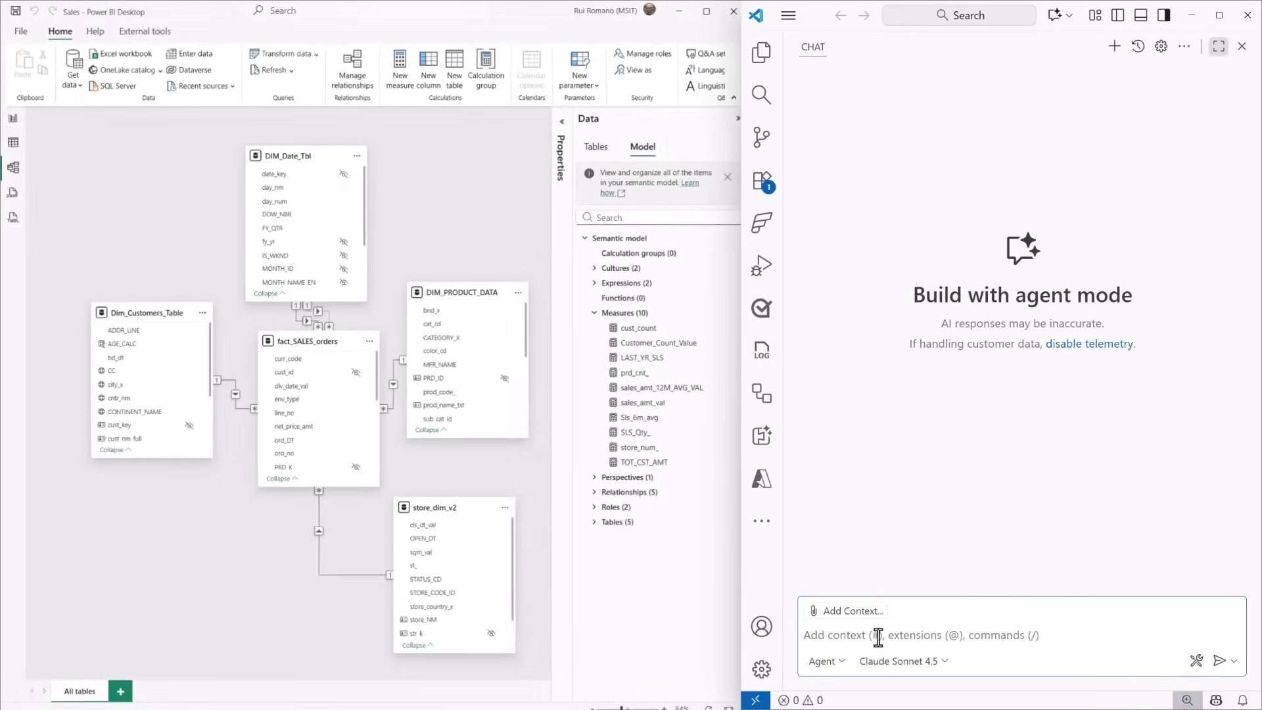
{"action": "type", "text": "Co"}
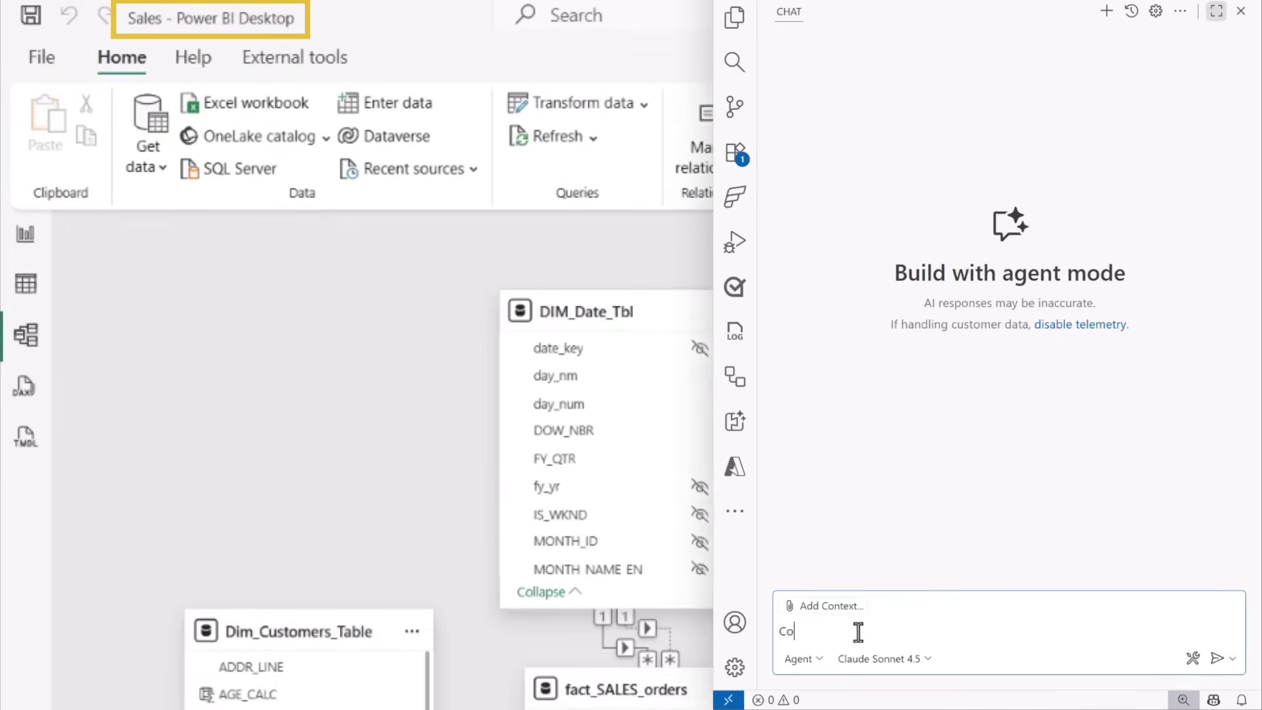
{"action": "type", "text": "nnect"}
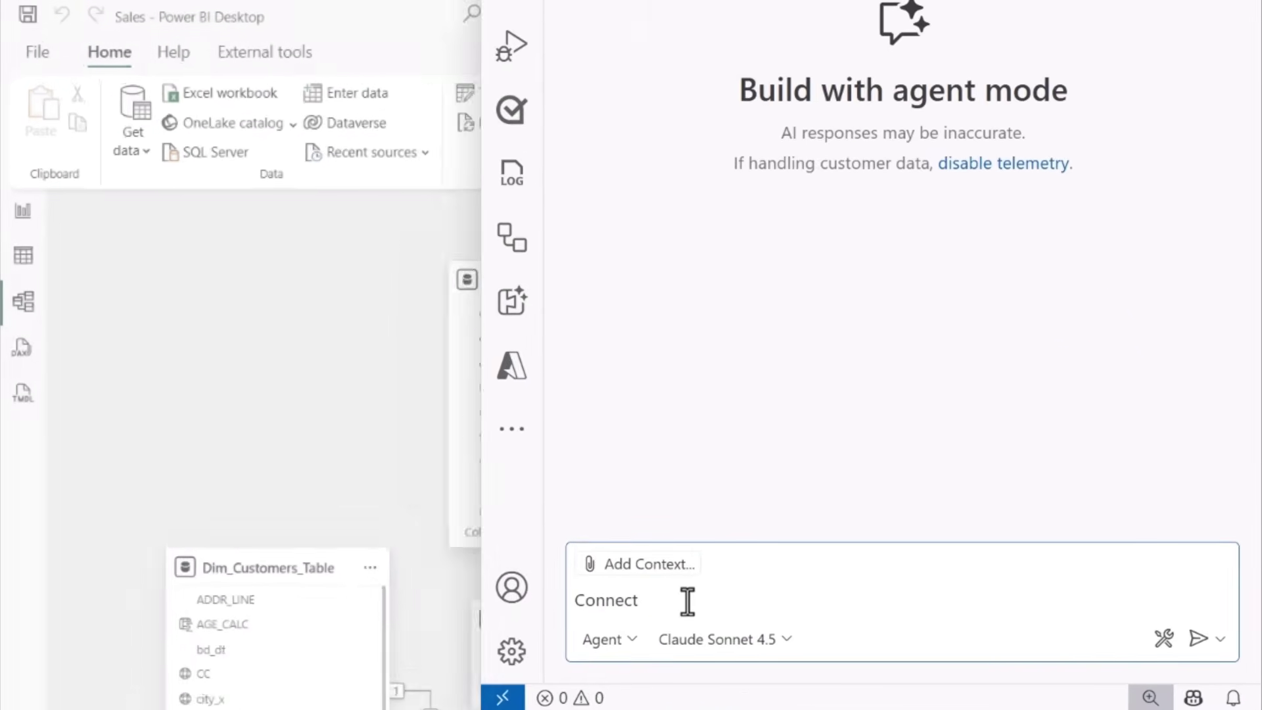
{"action": "type", "text": " to Po"}
{"action": "type", "text": "wer BI Desktop "}
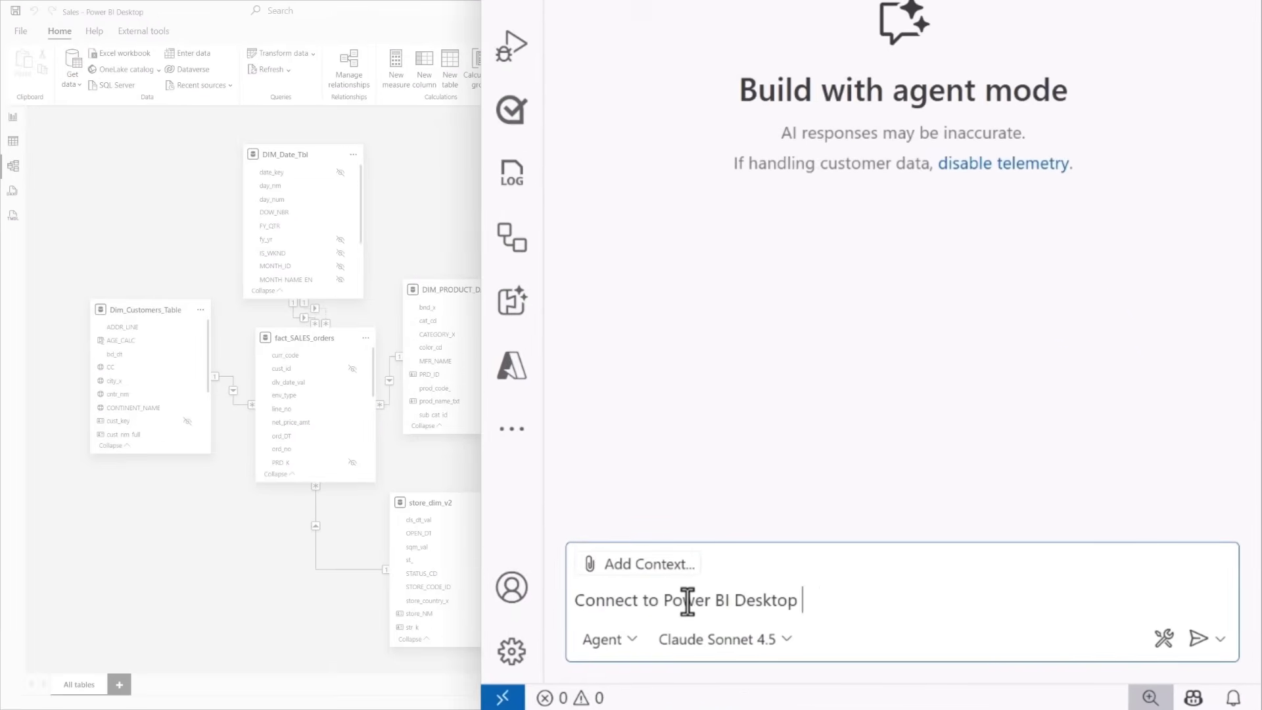
{"action": "type", "text": "Sales"}
{"action": "key", "text": "Return"}
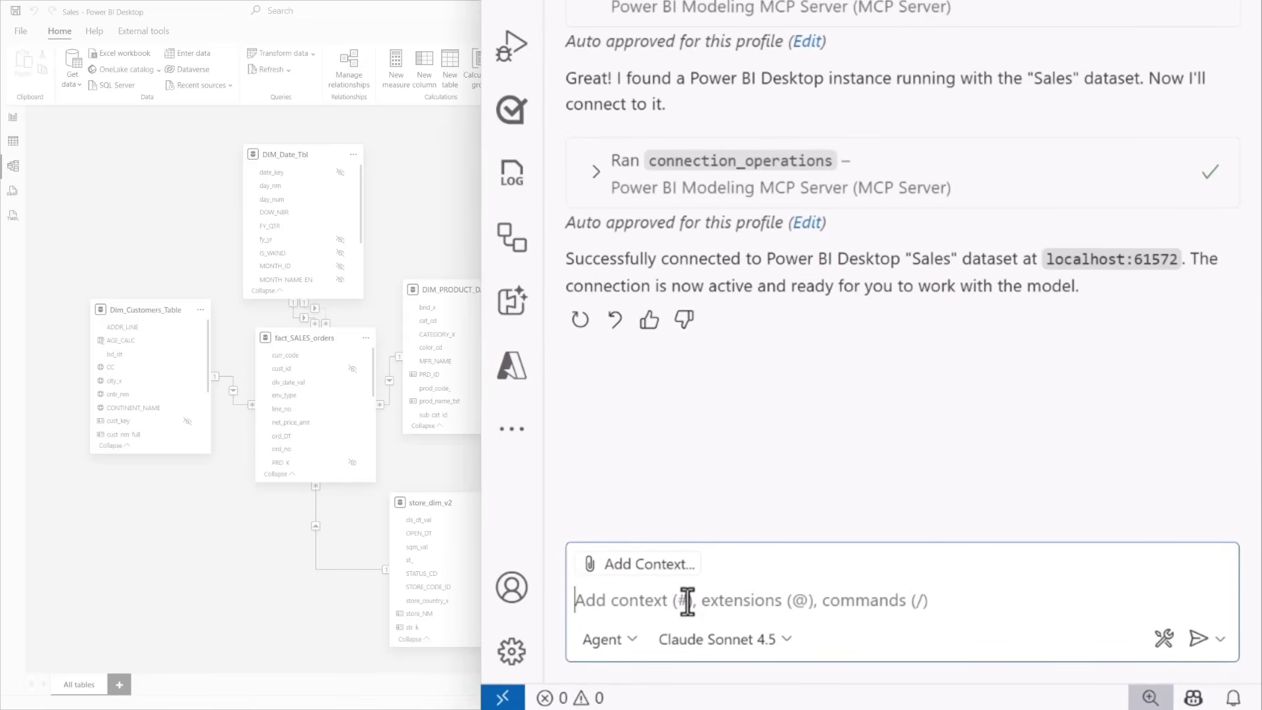
{"action": "type", "text": "Analyze the naming convention of my model."}
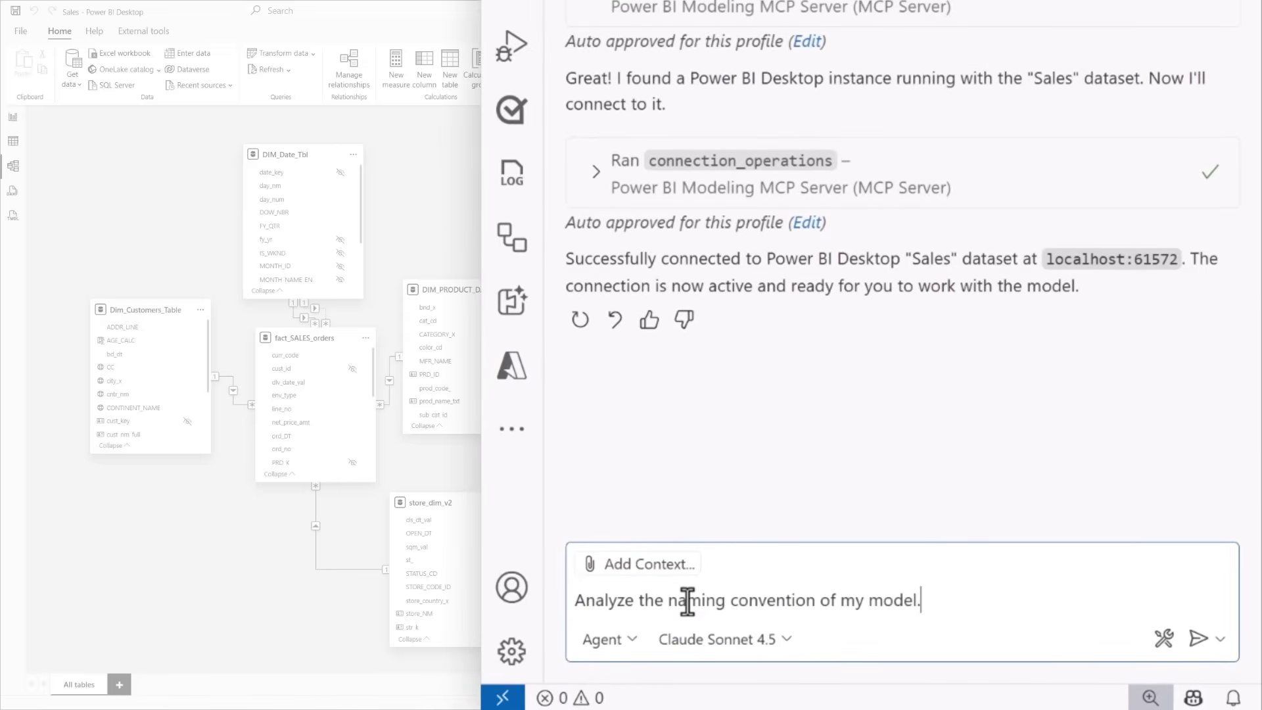
- Ask the agent to analyze the Sales model's naming and suggest consistent business-friendly names
{"action": "key", "text": "shift+Return"}
{"action": "type", "text": "I want to use a consistent naming convention with business friendly"}
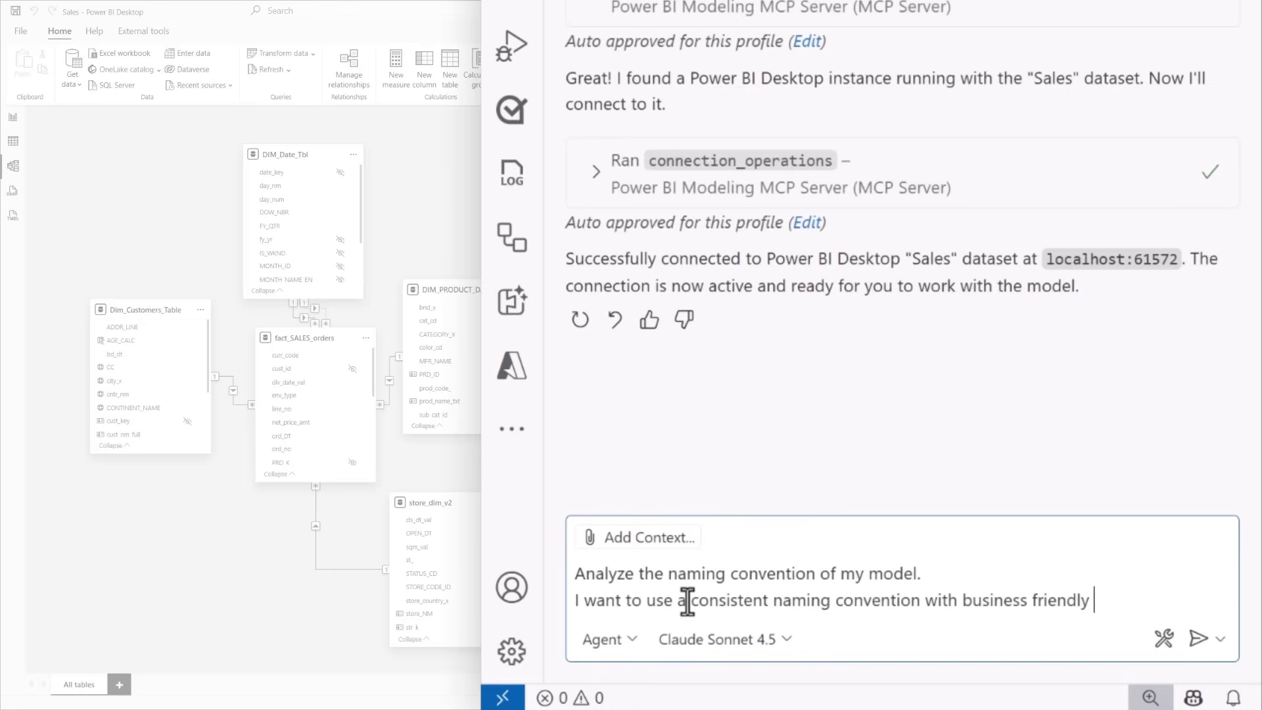
{"action": "type", "text": "names."}
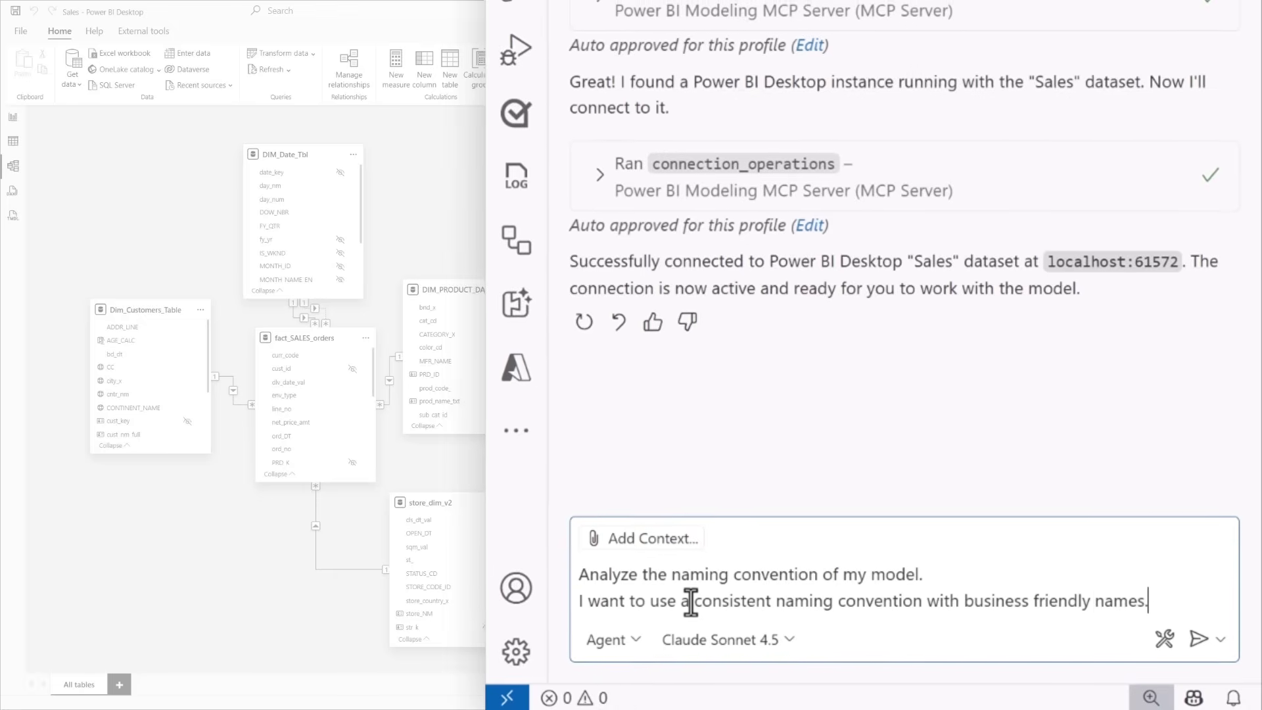
{"action": "key", "text": "Return"}
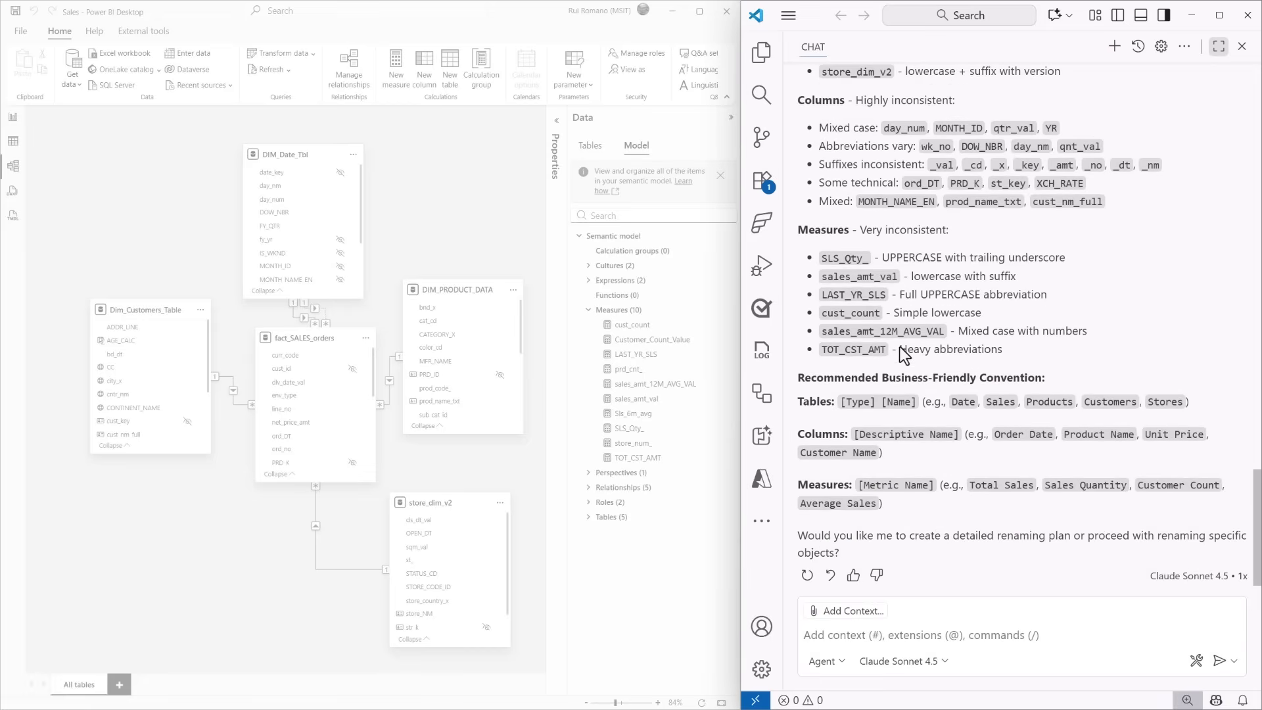
- Reply 'Yes' with rules: # prefix for counts, upper case, no underscores, no technical terms
{"action": "left_click", "coordinate": [902, 631]}
{"action": "type", "text": "Yes. Also make sure you apply the following rules:"}
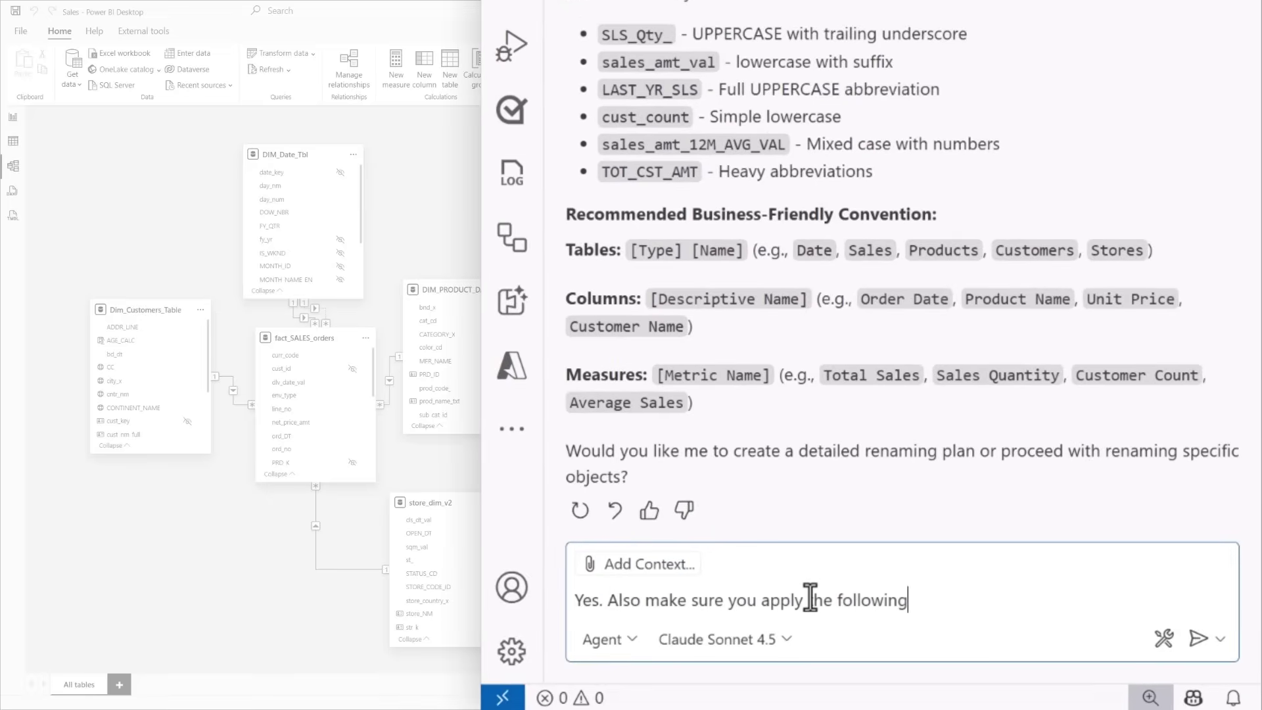
{"action": "key", "text": "shift+Return"}
{"action": "type", "text": "-"}
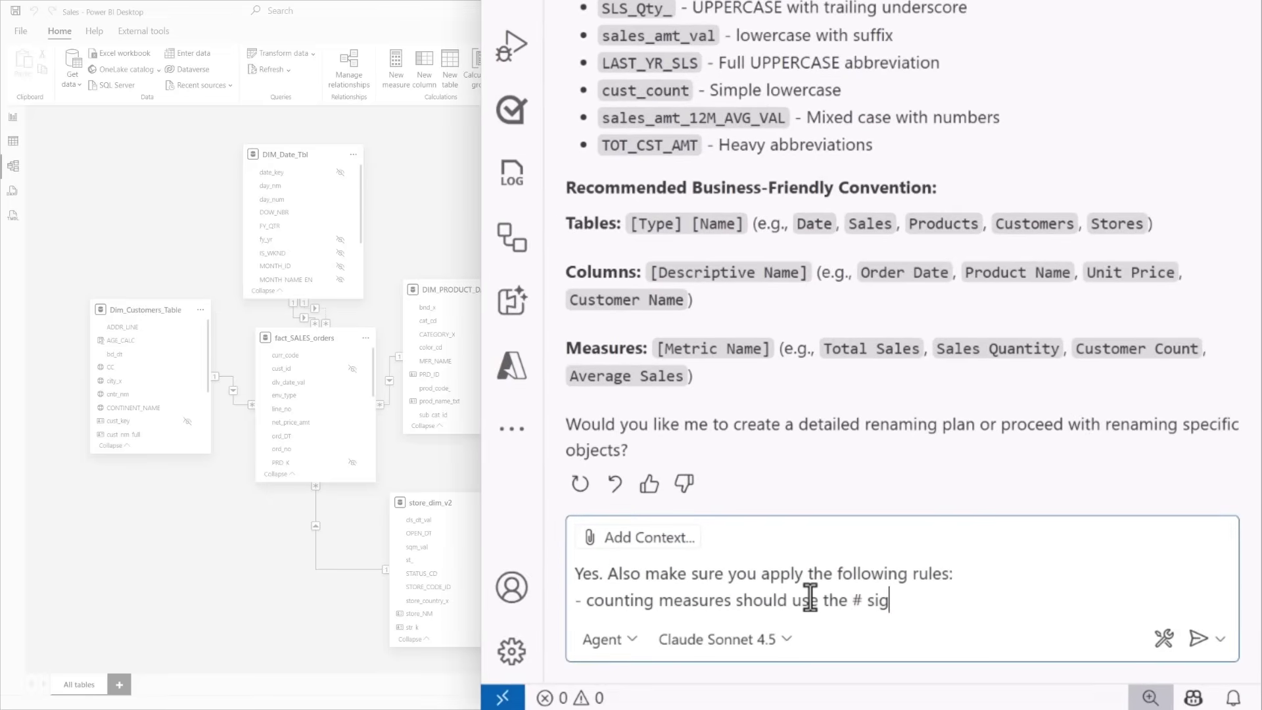
{"action": "key", "text": "shift+Return"}
{"action": "type", "text": "- measures should"}
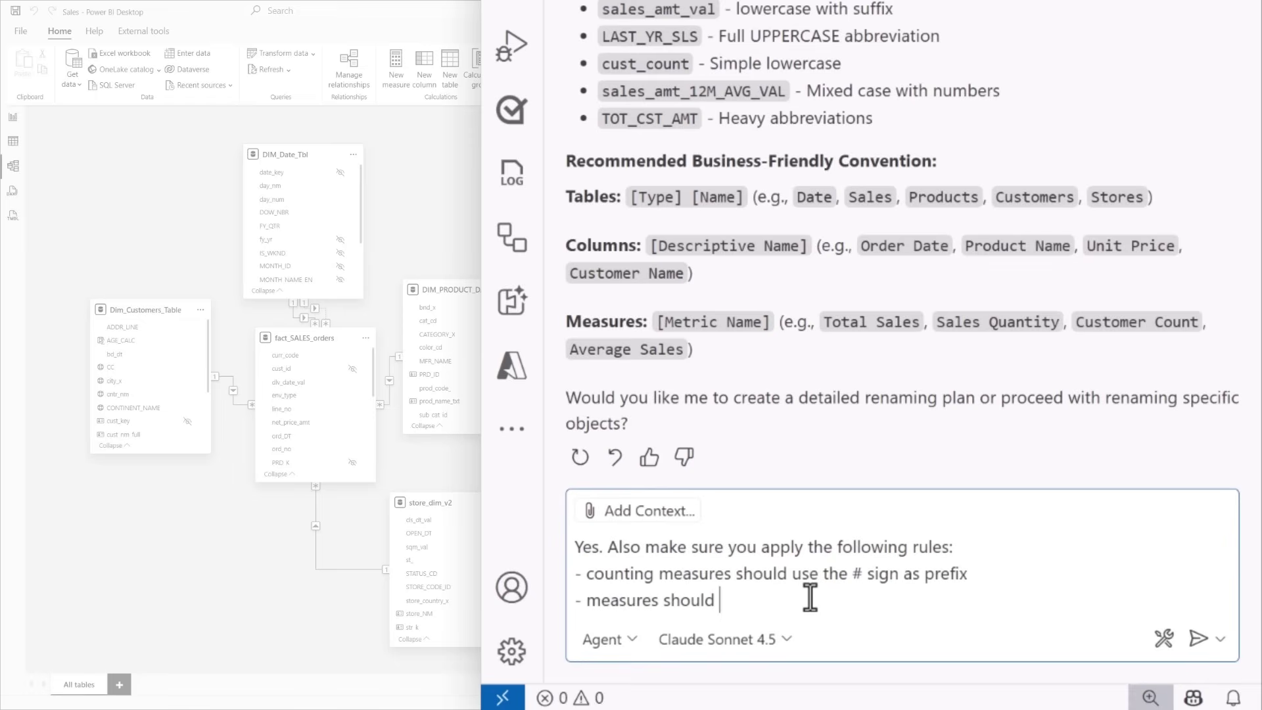
{"action": "type", "text": "r case"}
{"action": "key", "text": "shift+Return"}
{"action": "type", "text": "- don't use underscores instead"}
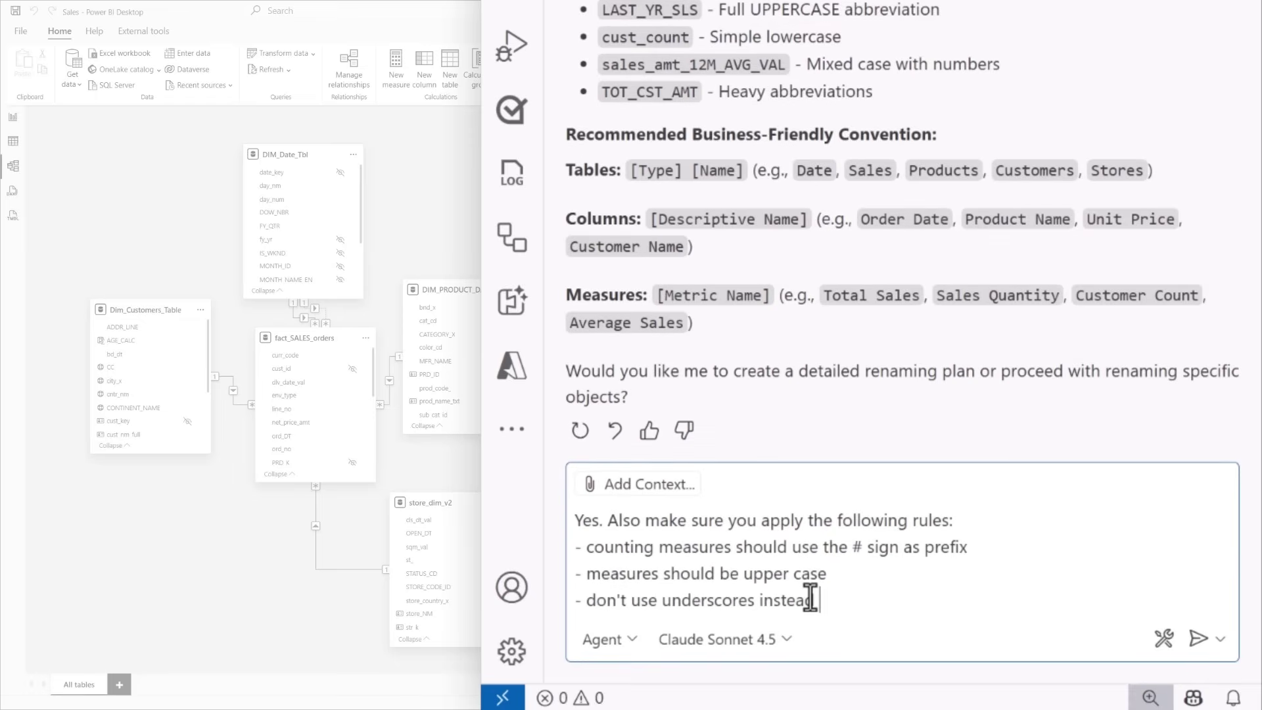
{"action": "key", "text": "shift+Return"}
{"action": "type", "text": "- don"}
{"action": "type", "text": "'"}
{"action": "type", "text": "t use te"}
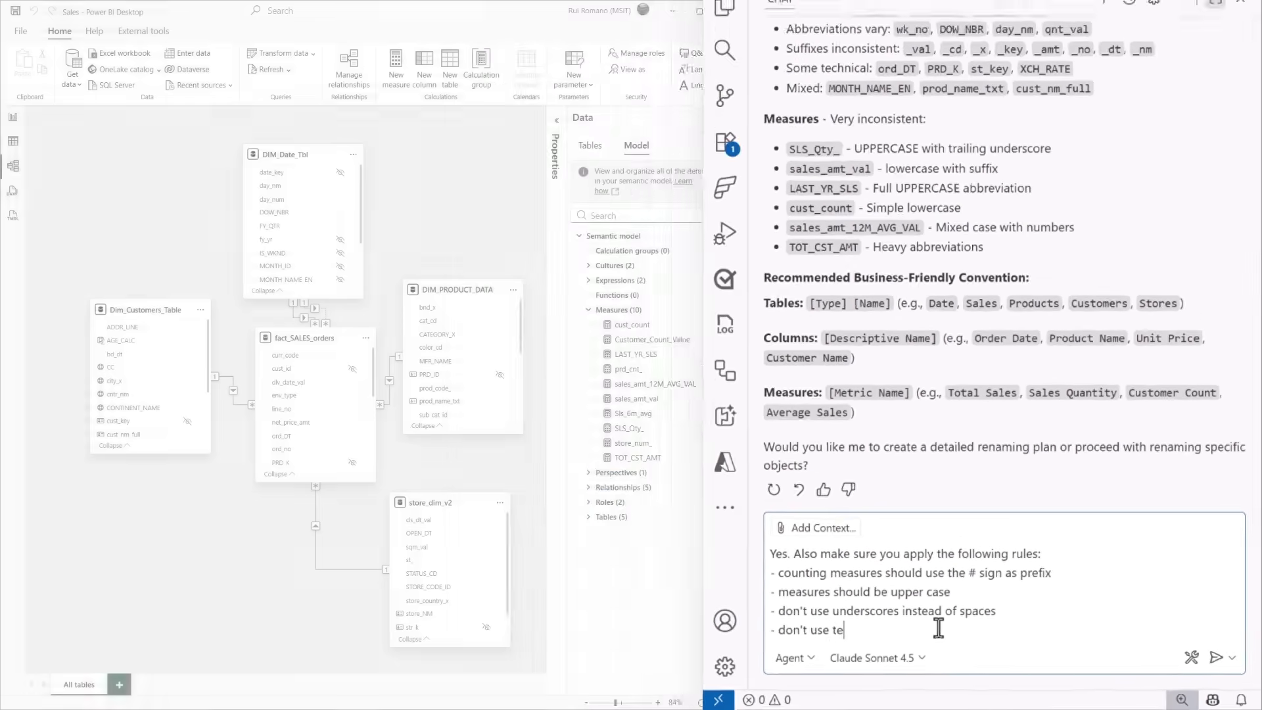
{"action": "type", "text": "chnical terms"}
{"action": "key", "text": "Return"}
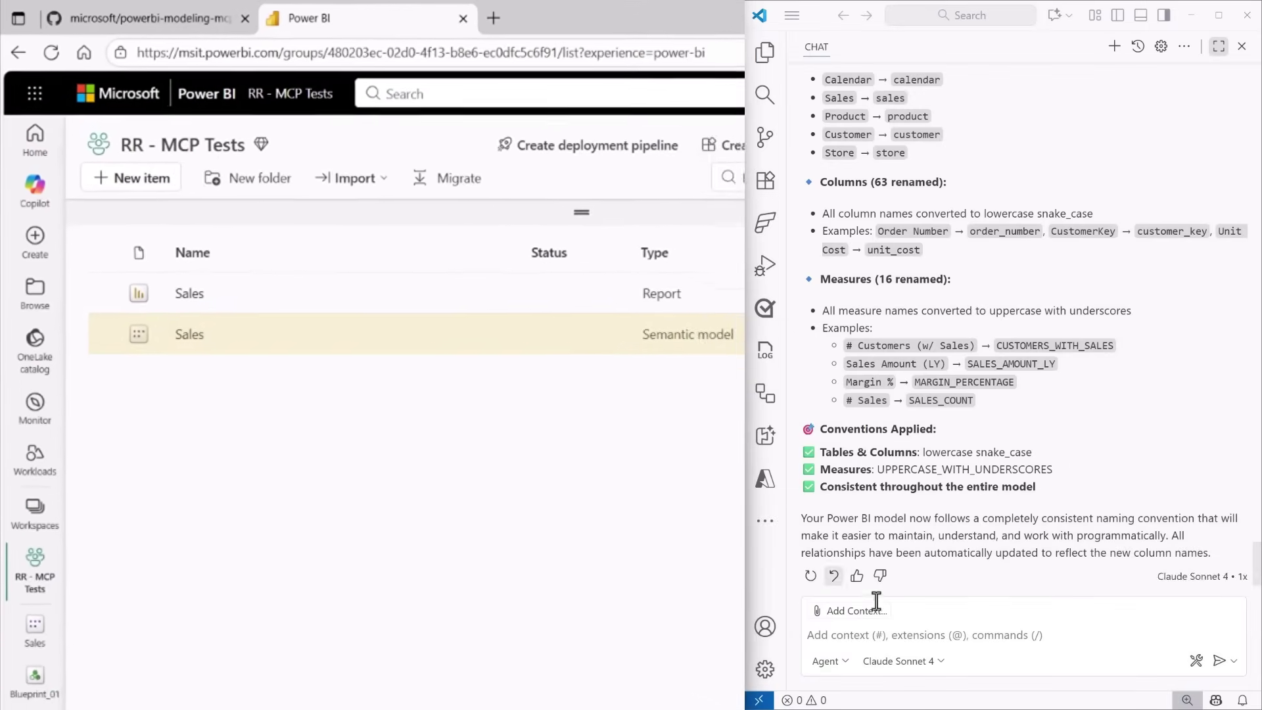
- Connect the VS Code agent to the workspace's Sales semantic model using the signed-in account
{"action": "left_click", "coordinate": [831, 622]}
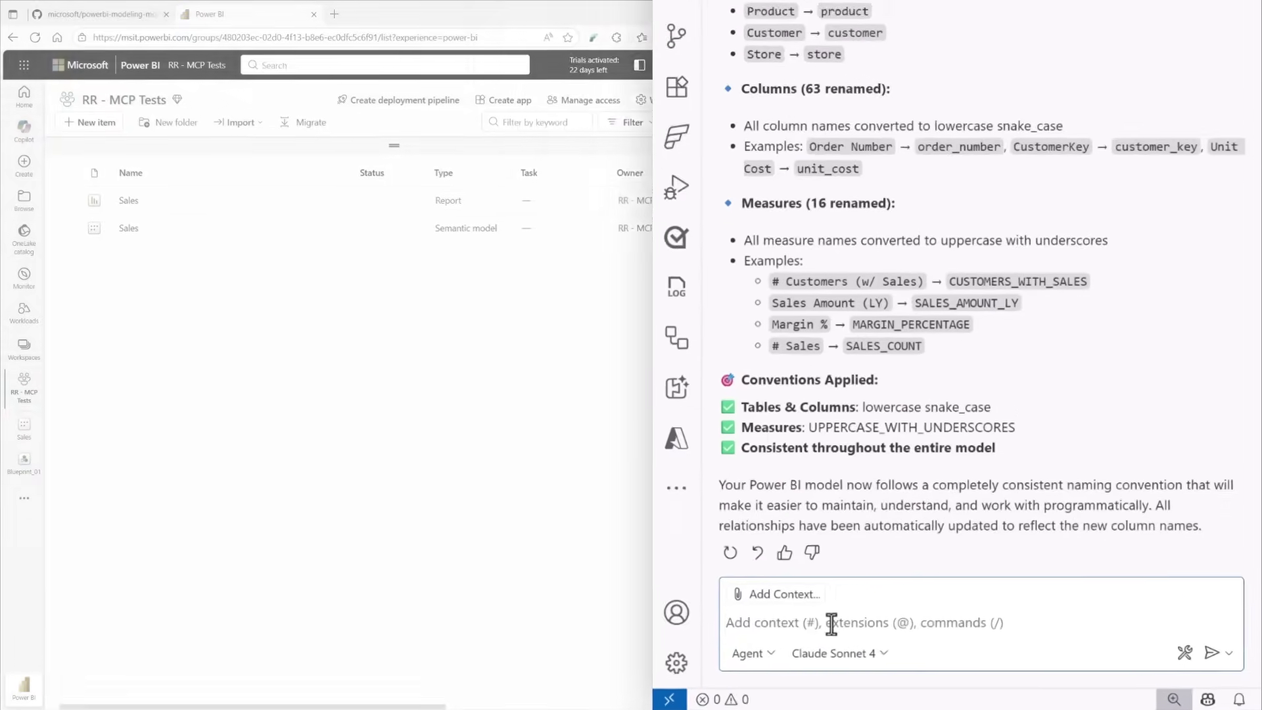
{"action": "type", "text": "connect"}
{"action": "type", "text": " to semantic model Sales in RR - MCP Tests workspace"}
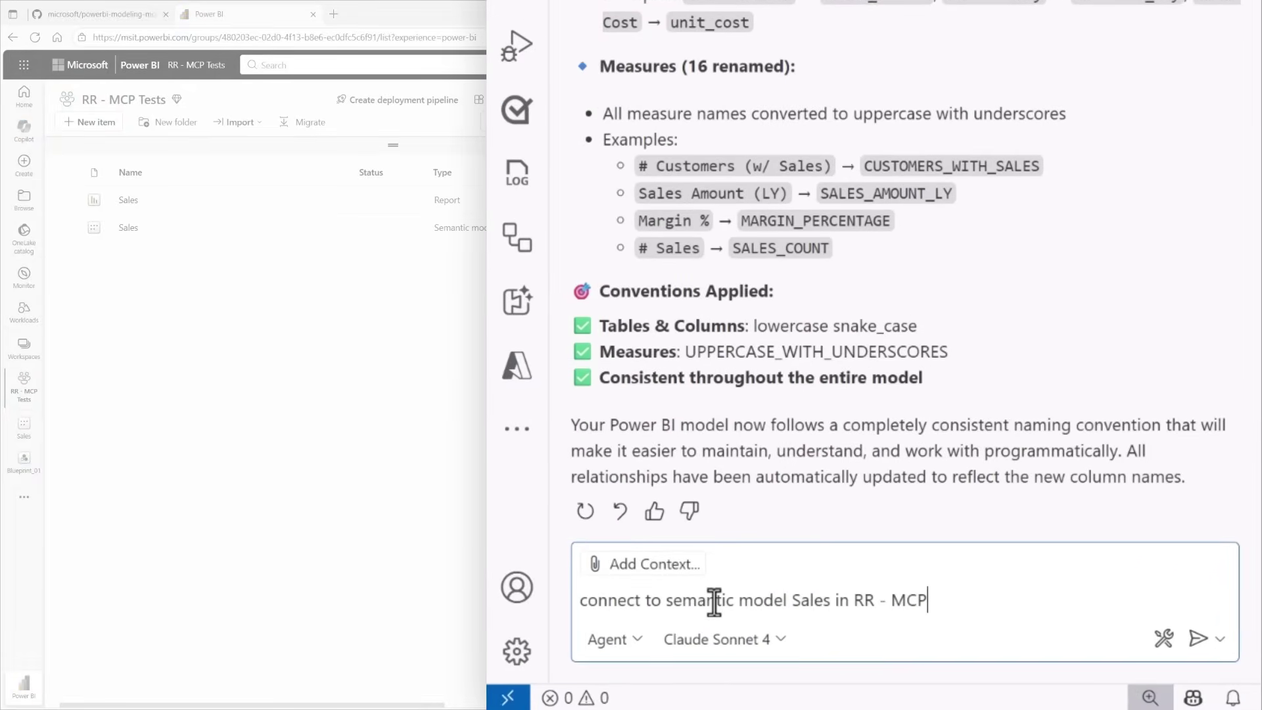
{"action": "key", "text": "Return"}
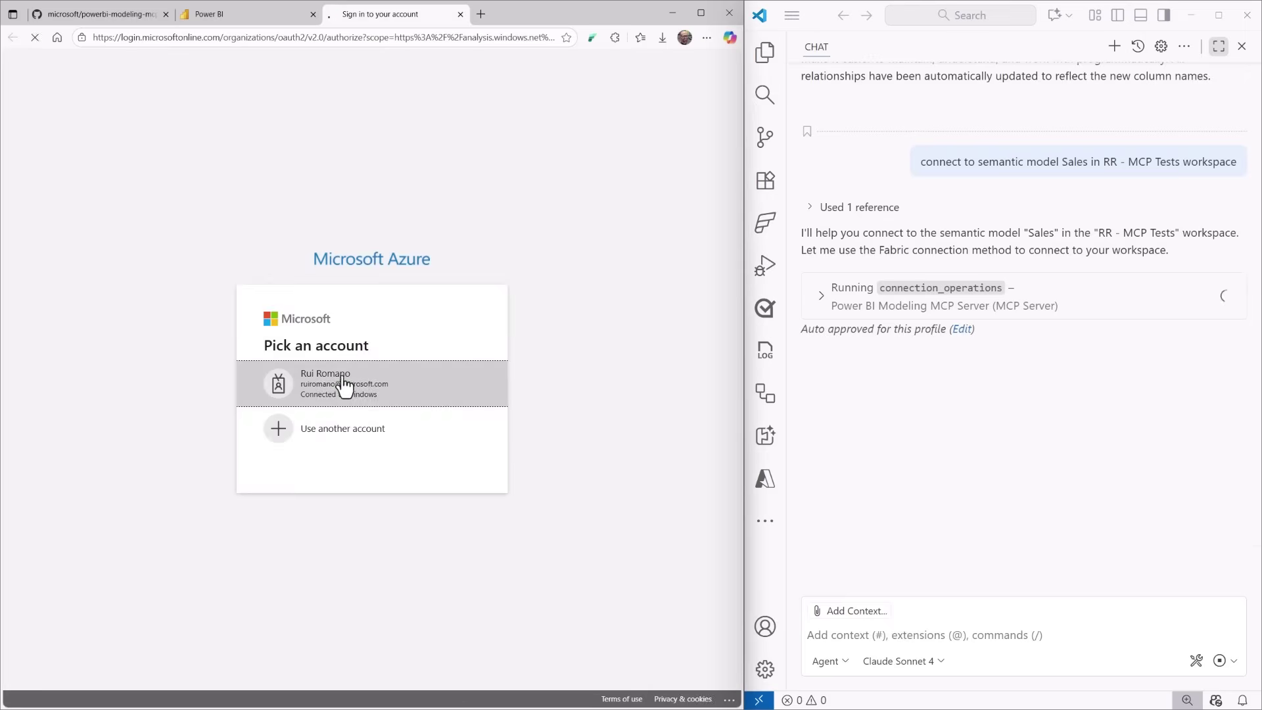
{"action": "left_click", "coordinate": [344, 379]}
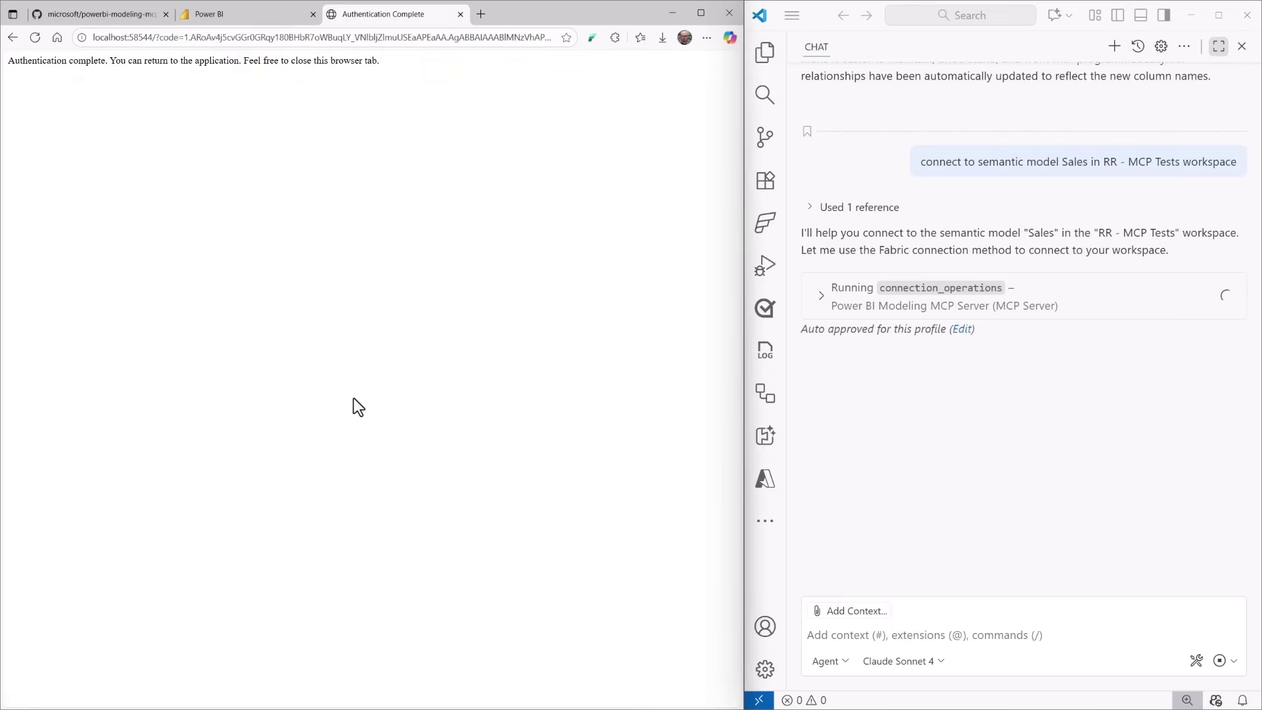
- Review the Sales semantic model's measures in Power BI web and begin the new-measures request
{"action": "left_click", "coordinate": [264, 15]}
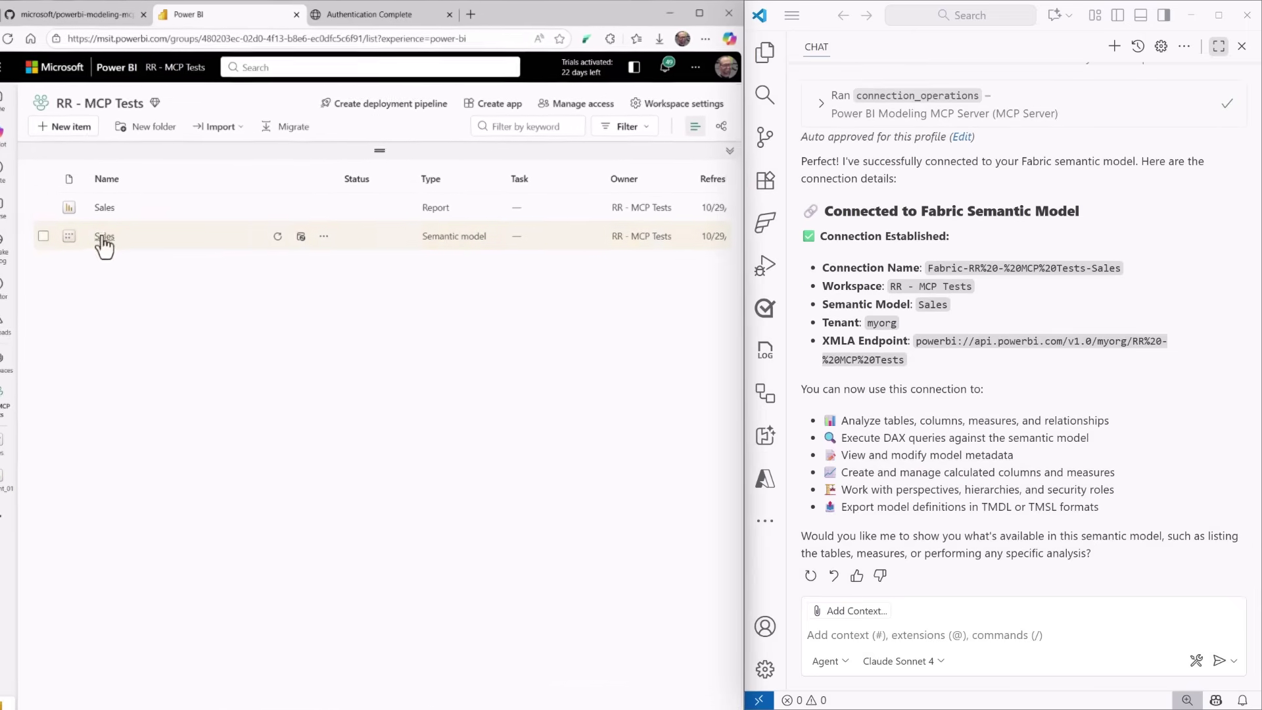
{"action": "left_click", "coordinate": [124, 228]}
{"action": "left_click", "coordinate": [533, 158]}
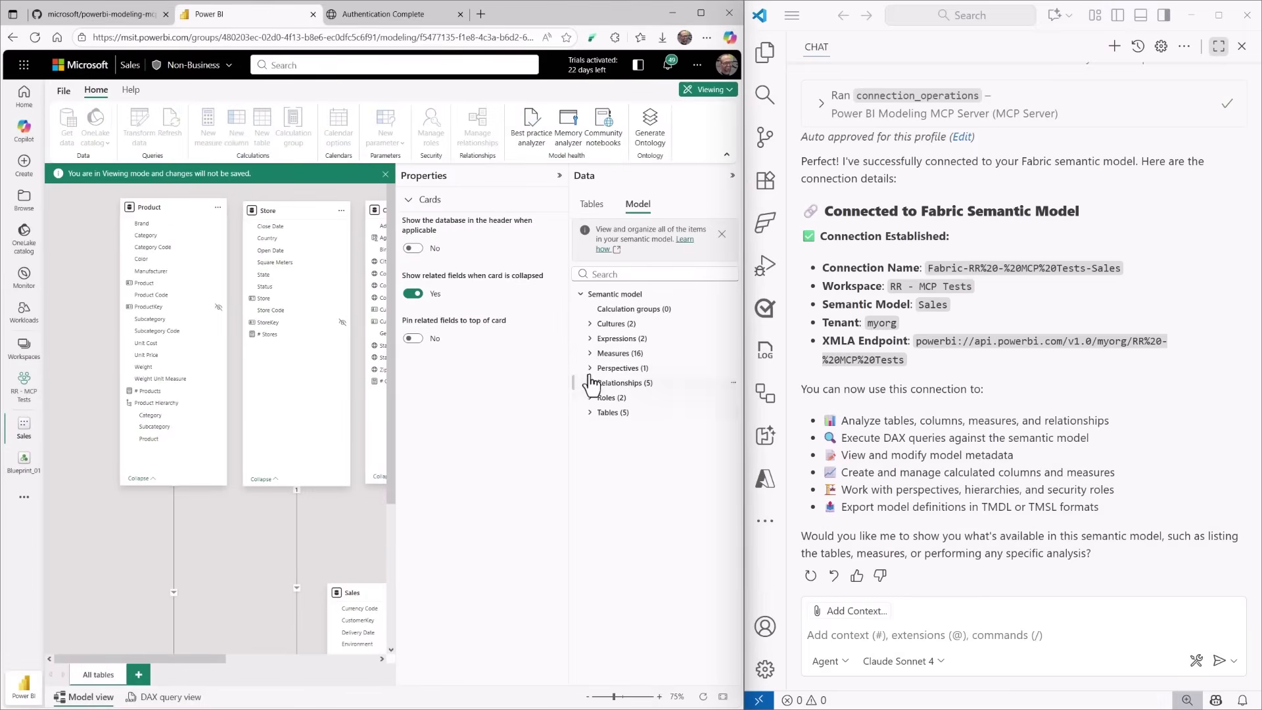
{"action": "left_click", "coordinate": [588, 359]}
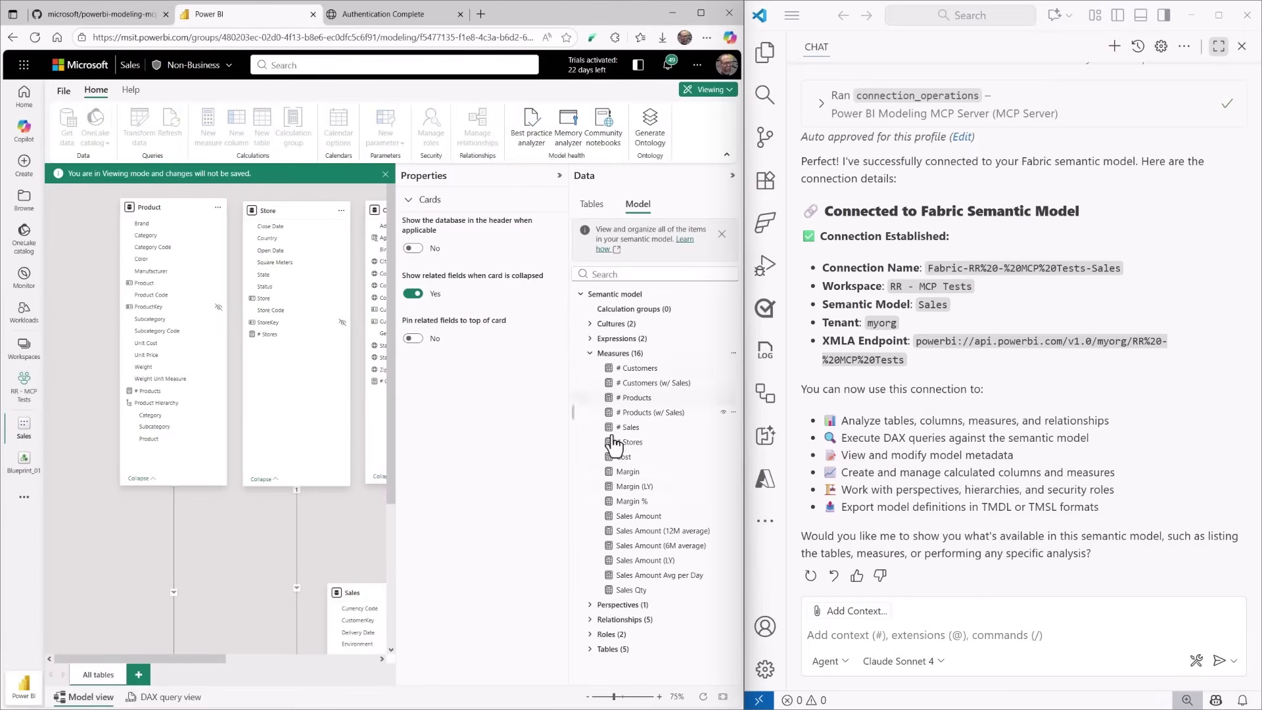
{"action": "left_click", "coordinate": [869, 636]}
{"action": "type", "text": "Following the pattern"}
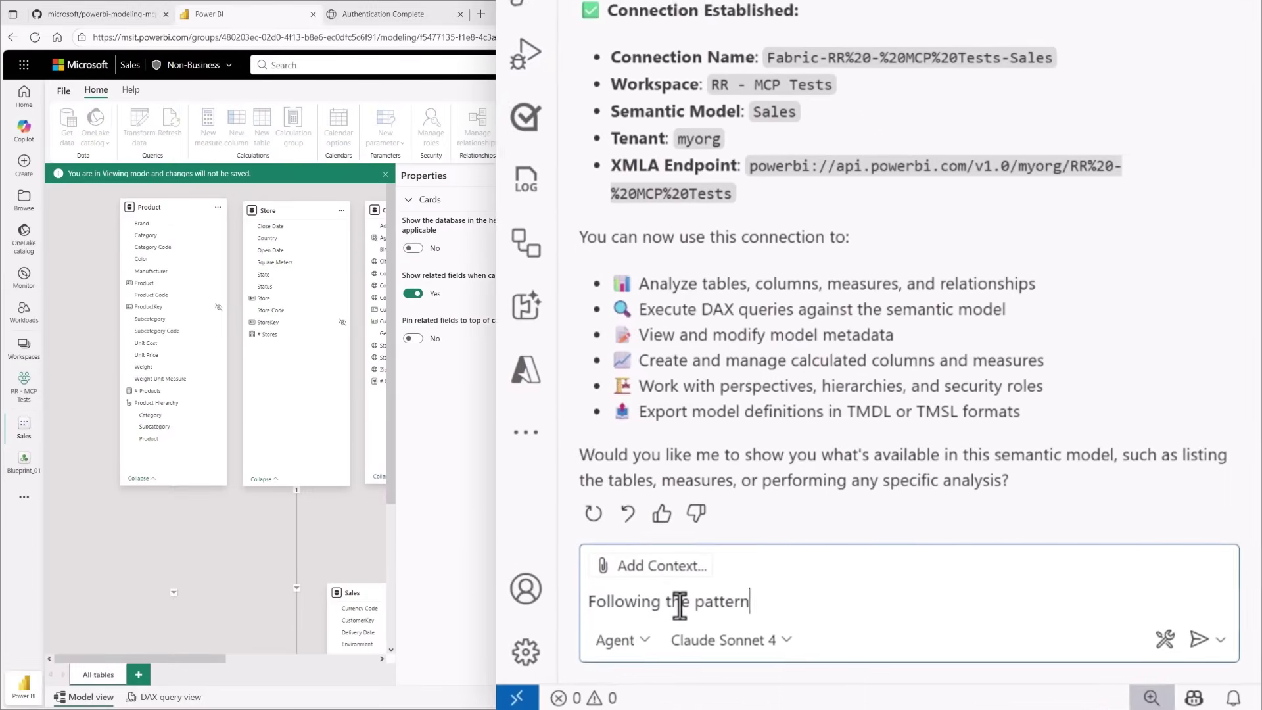
{"action": "type", "text": " of the rolling avfg sales amount 12M create"}
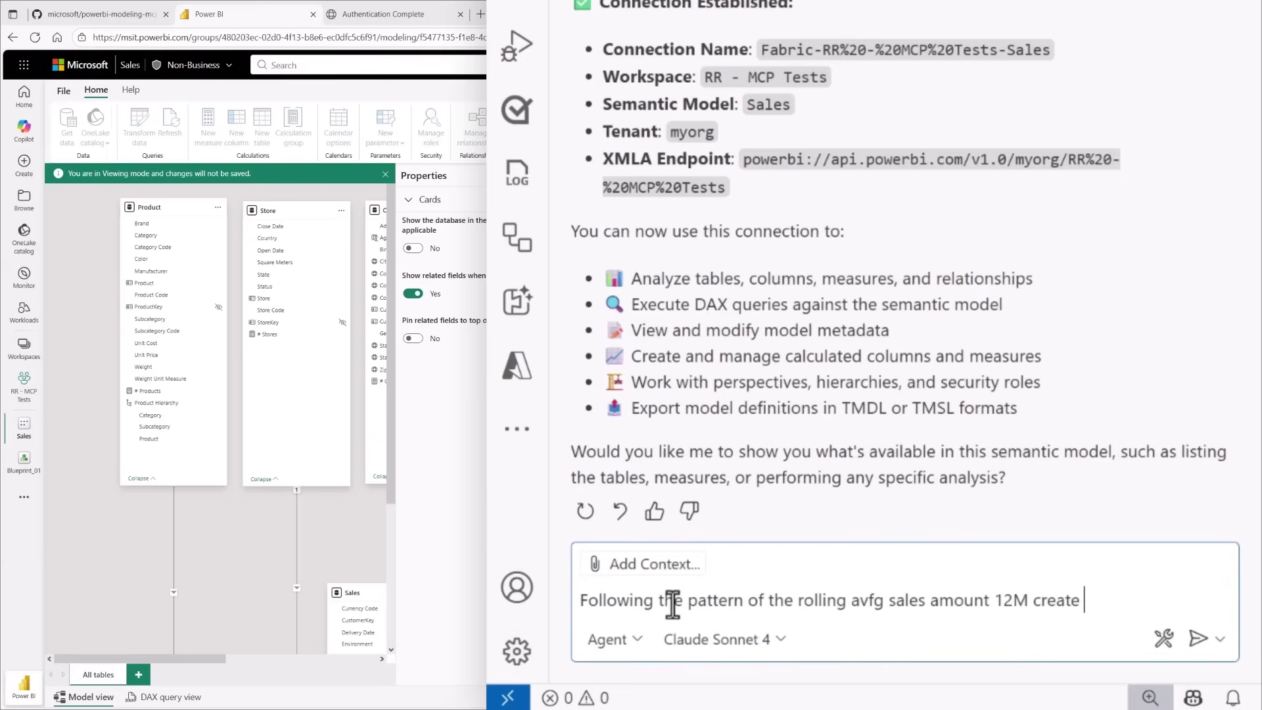
{"action": "type", "text": "res for 3M and 24M"}
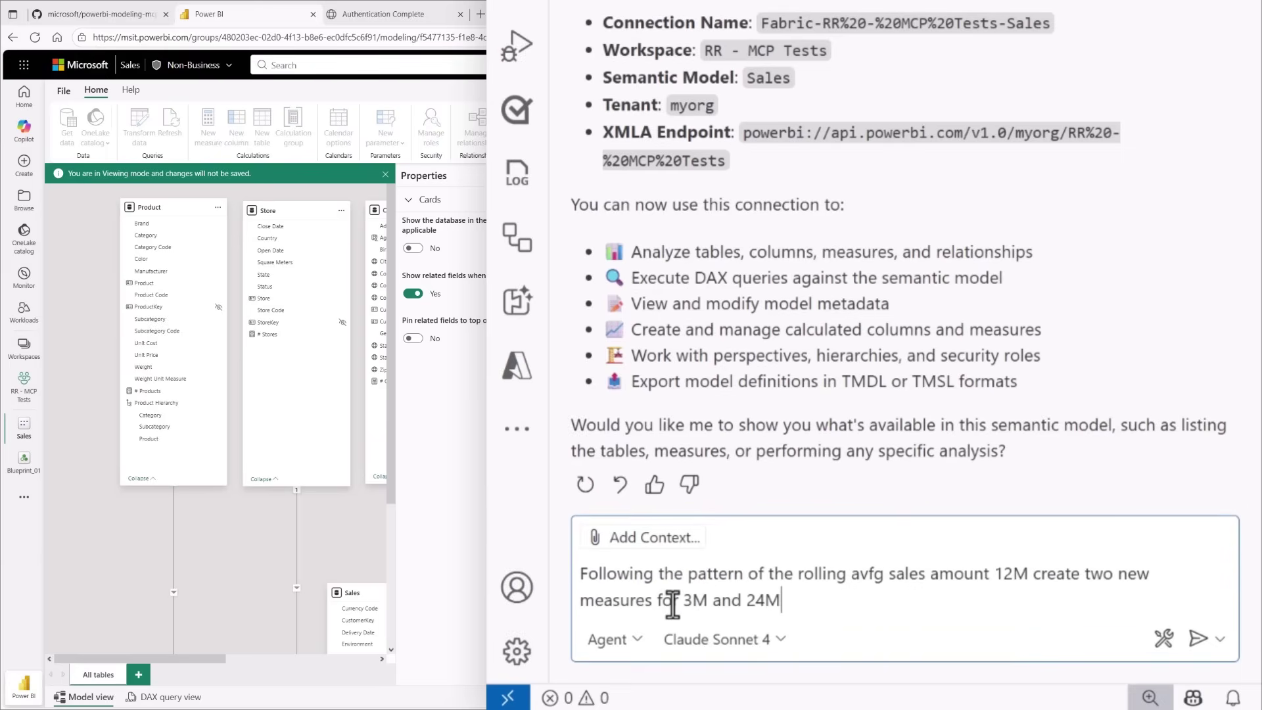
- Approve the agent's 3M and 24M average measures and inspect Sales Amount (3M average)
{"action": "key", "text": "Return"}
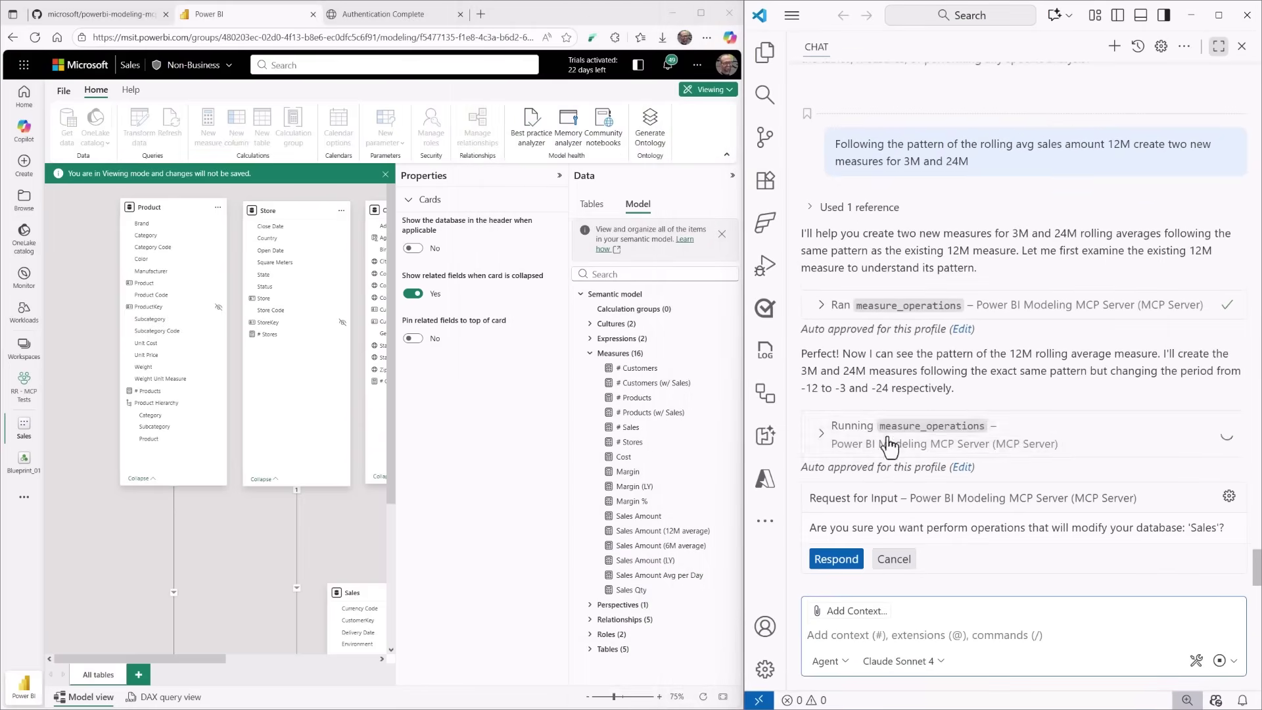
{"action": "left_click", "coordinate": [838, 570]}
{"action": "left_click", "coordinate": [927, 70]}
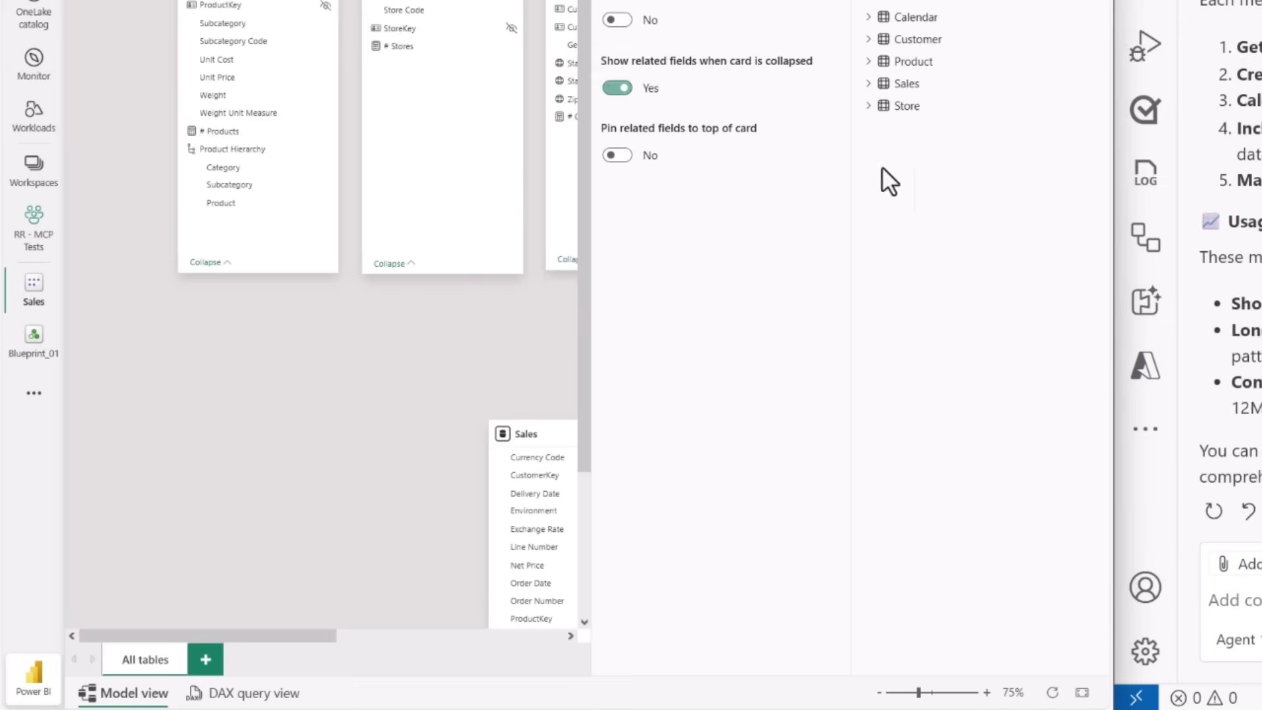
{"action": "left_click", "coordinate": [868, 83]}
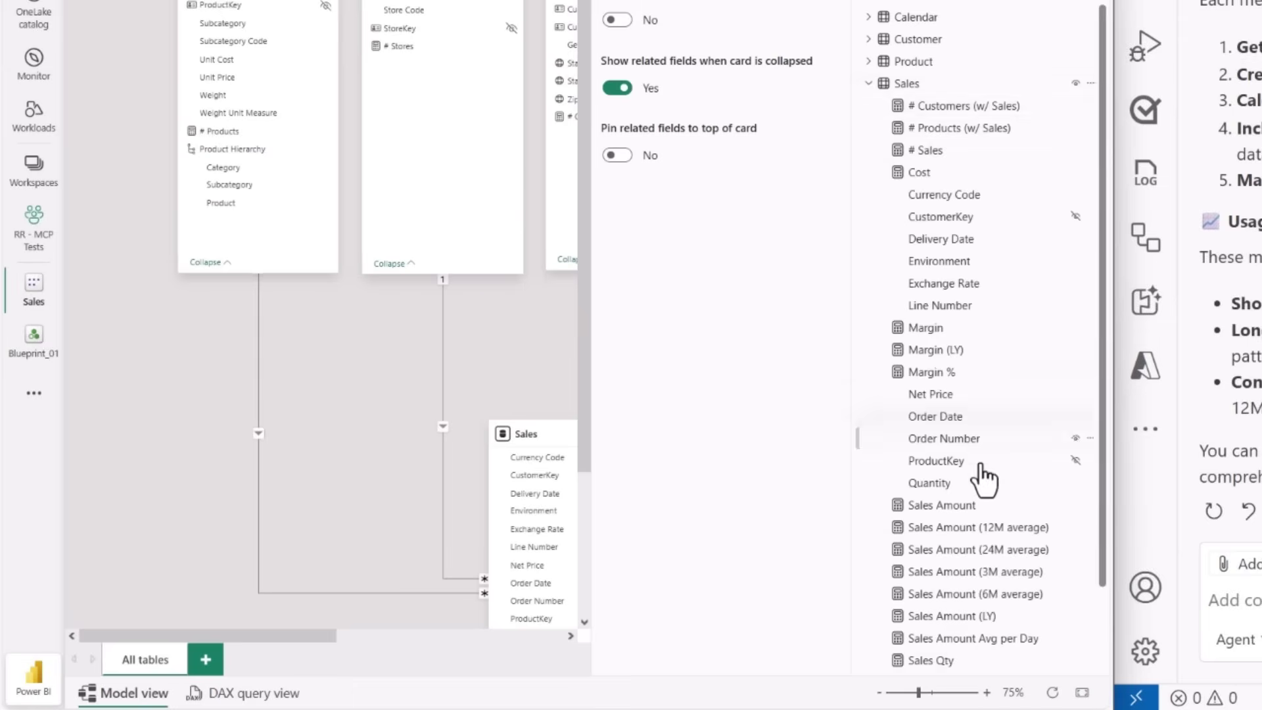
{"action": "scroll", "coordinate": [986, 479], "scroll_direction": "down", "scroll_amount": 2}
{"action": "left_click", "coordinate": [975, 492]}
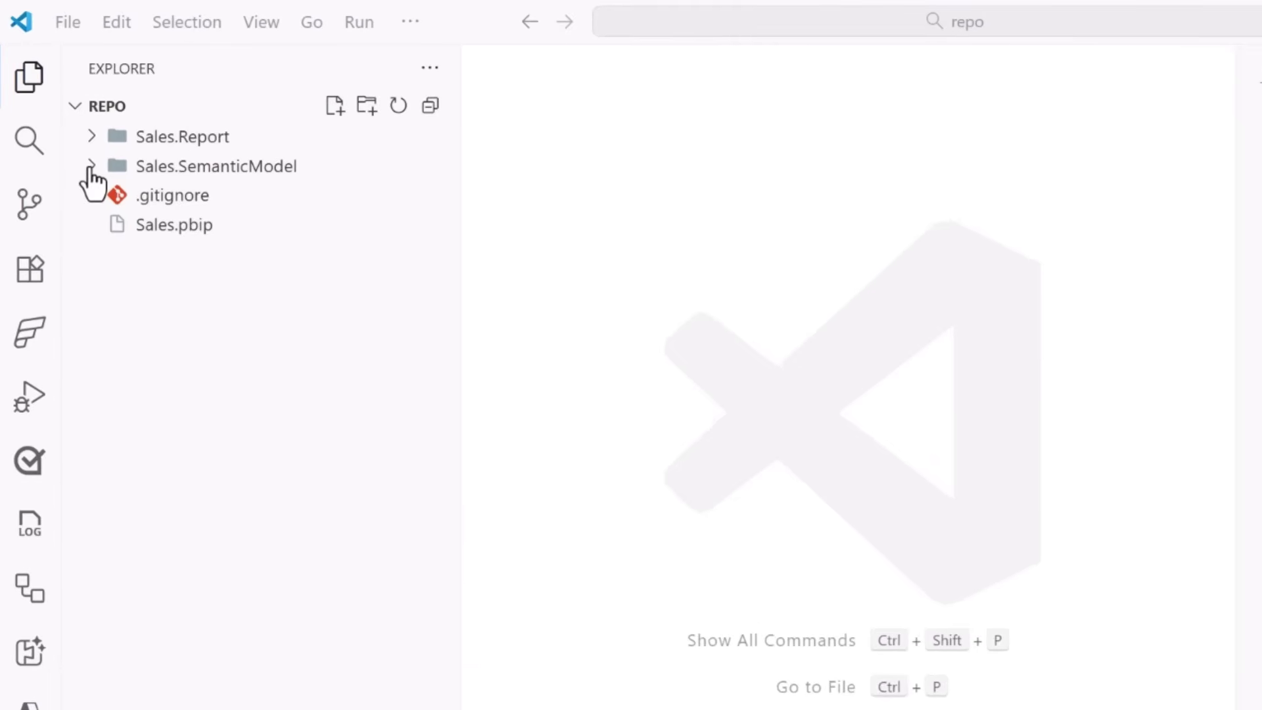
- Inspect the measures in Sales.SemanticModel's sales.tmdl table definition file
{"action": "left_click", "coordinate": [92, 168]}
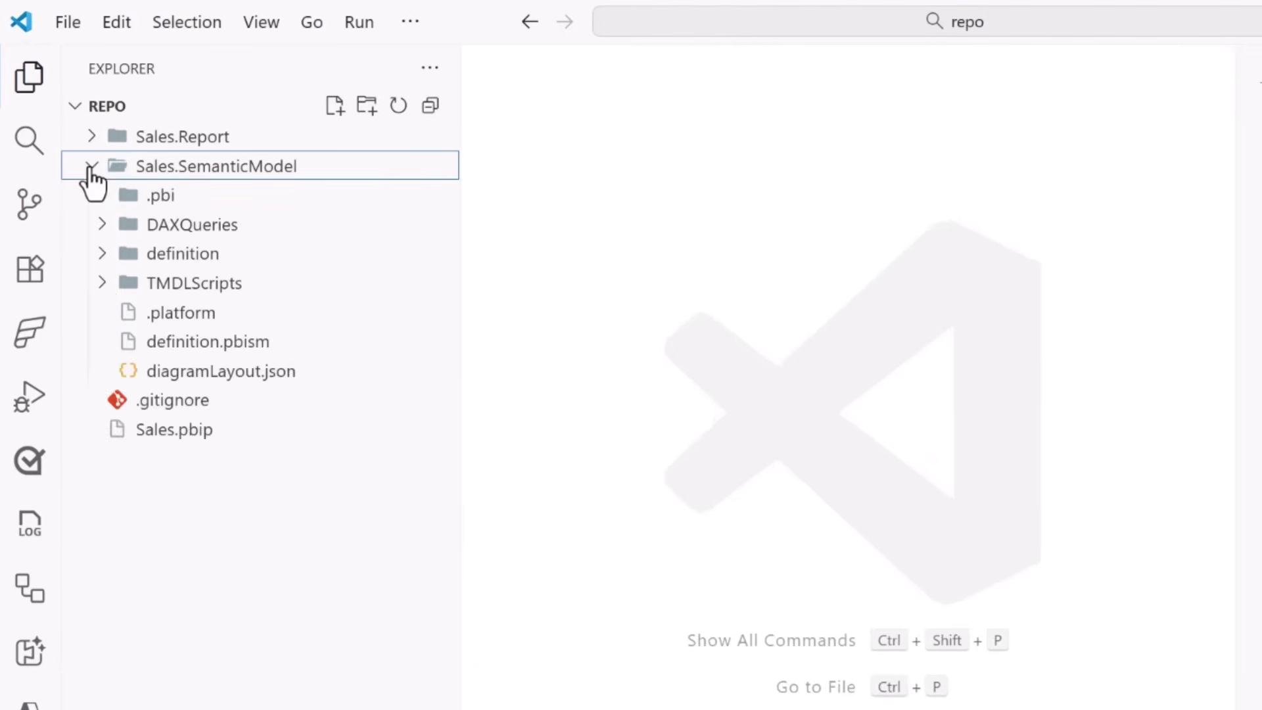
{"action": "left_click", "coordinate": [103, 255]}
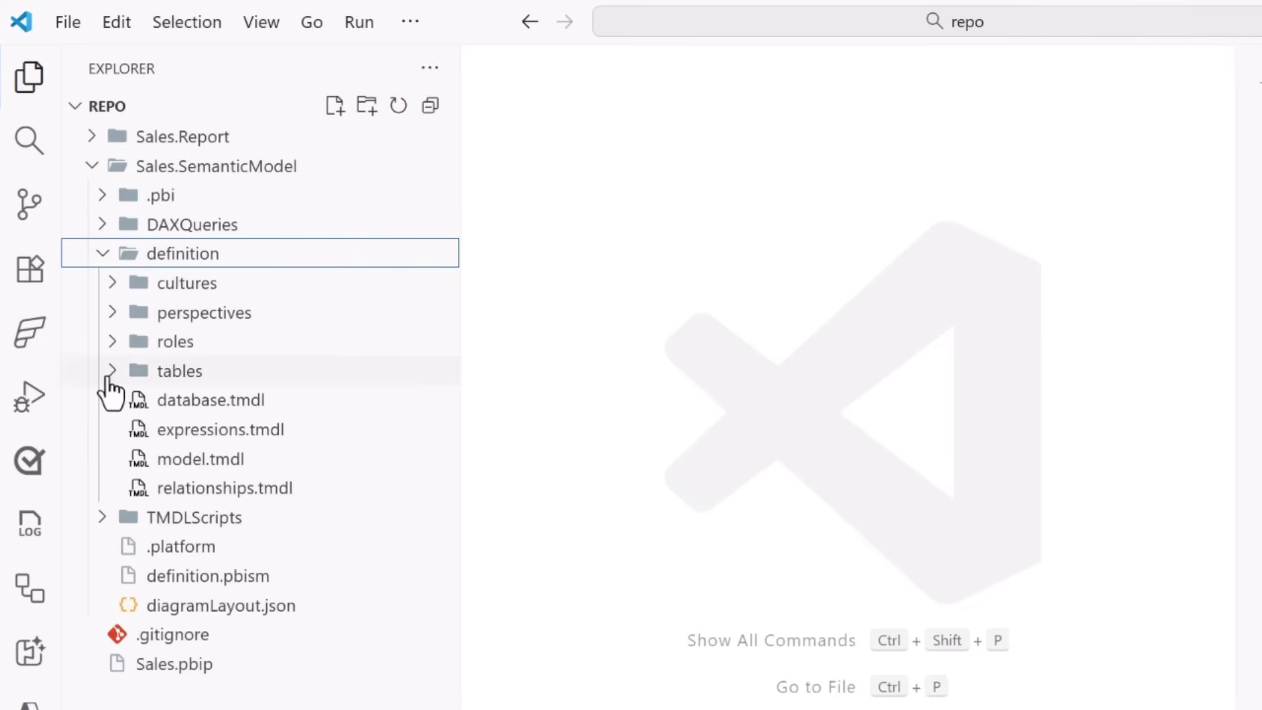
{"action": "left_click", "coordinate": [112, 375]}
{"action": "left_click", "coordinate": [225, 505]}
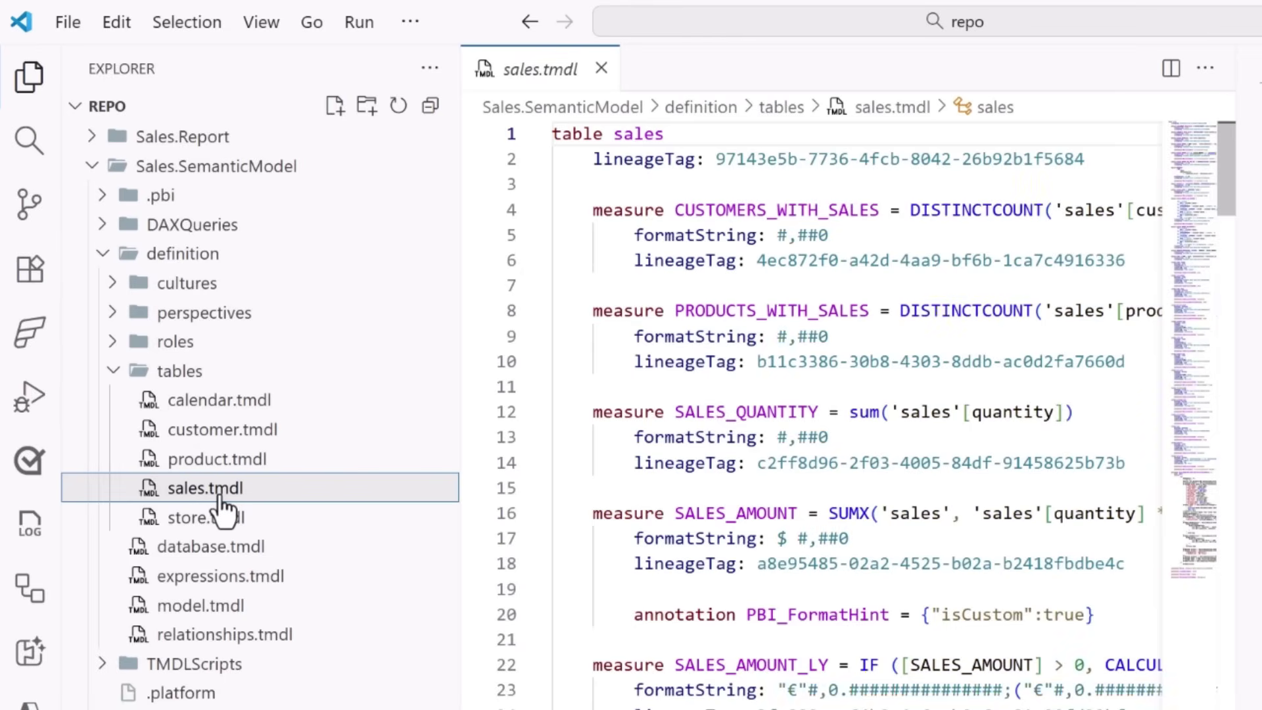
{"action": "left_click", "coordinate": [601, 69]}
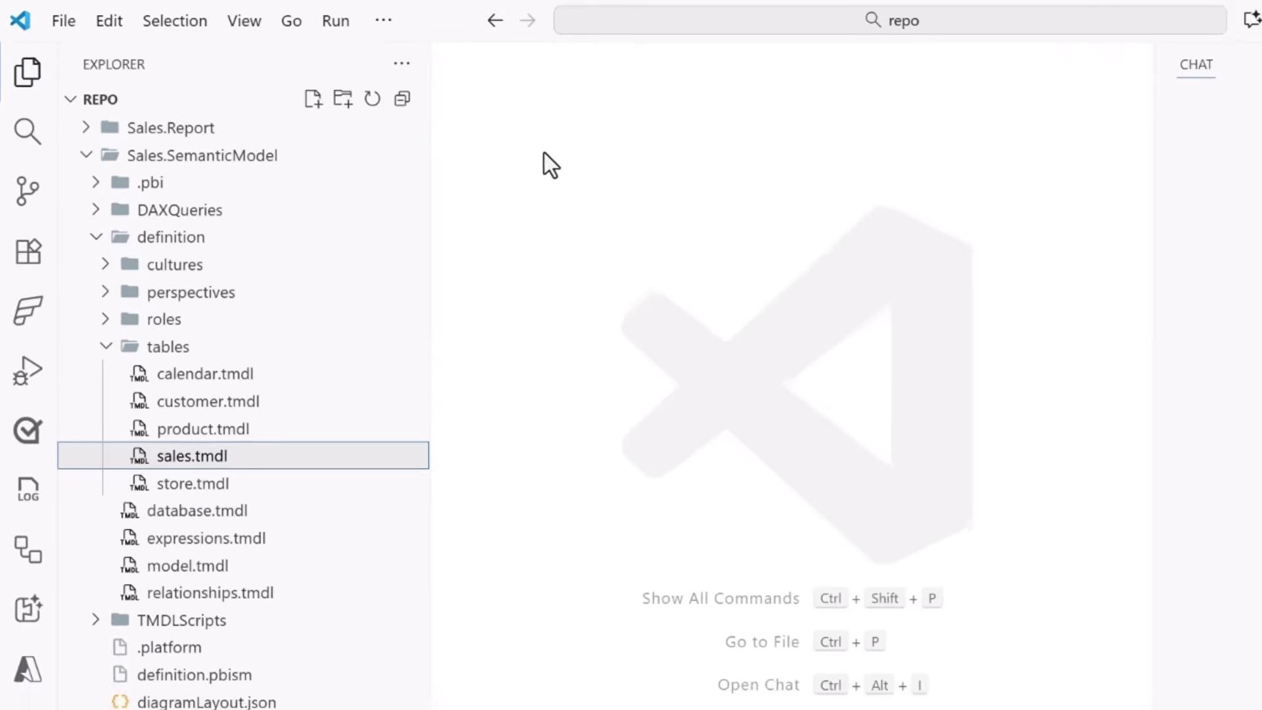
- Start a ConnectToPowerBIProject prompt with Sales.pbip's path and preview the attached instructions
{"action": "left_click", "coordinate": [881, 632]}
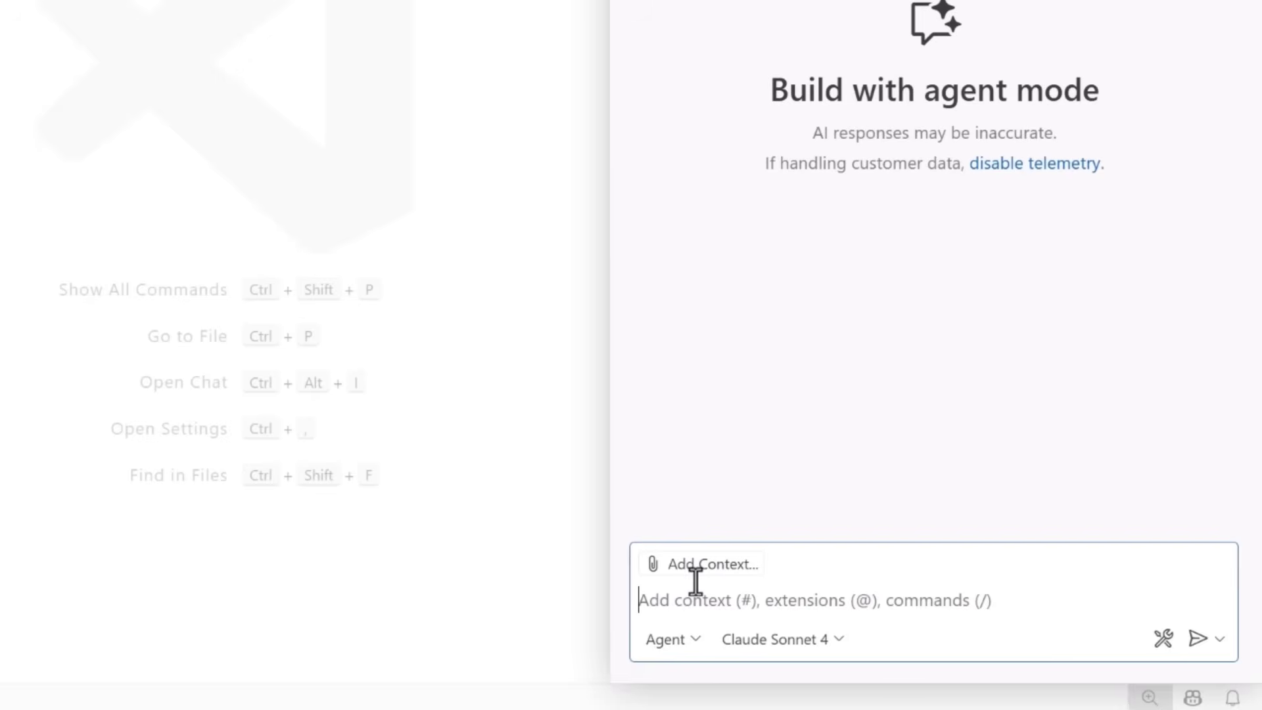
{"action": "type", "text": "/con"}
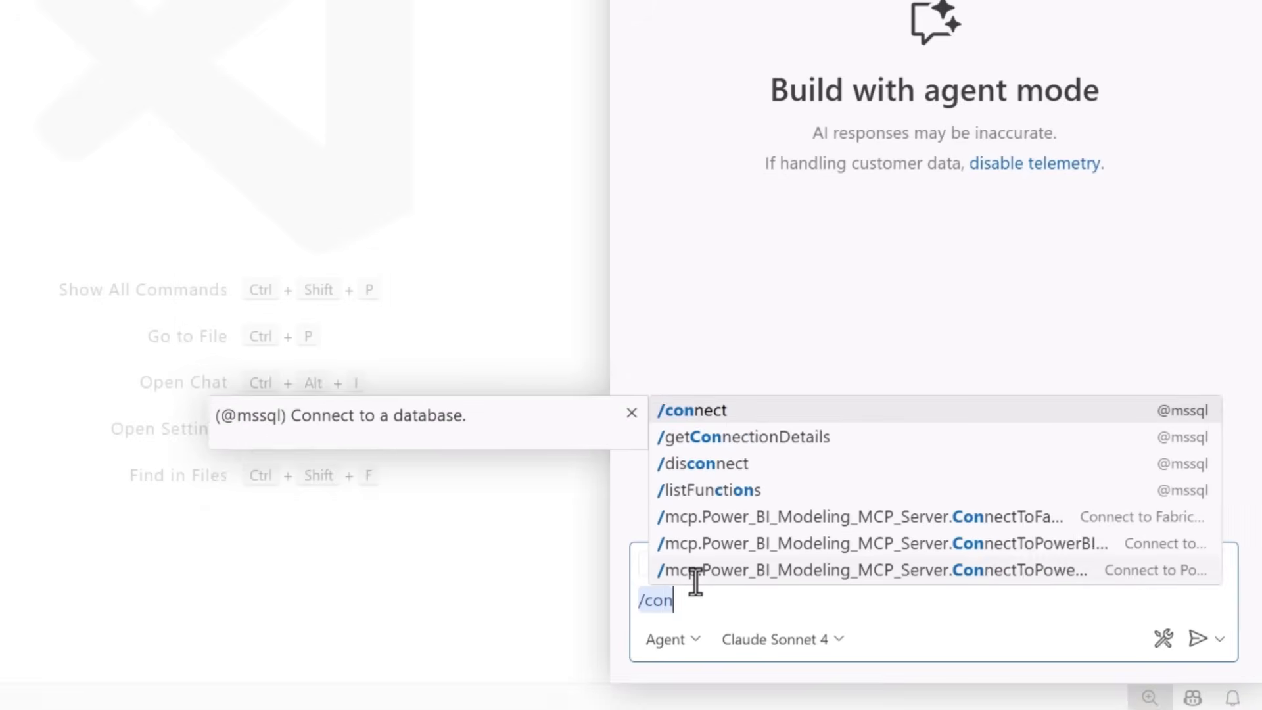
{"action": "type", "text": "n"}
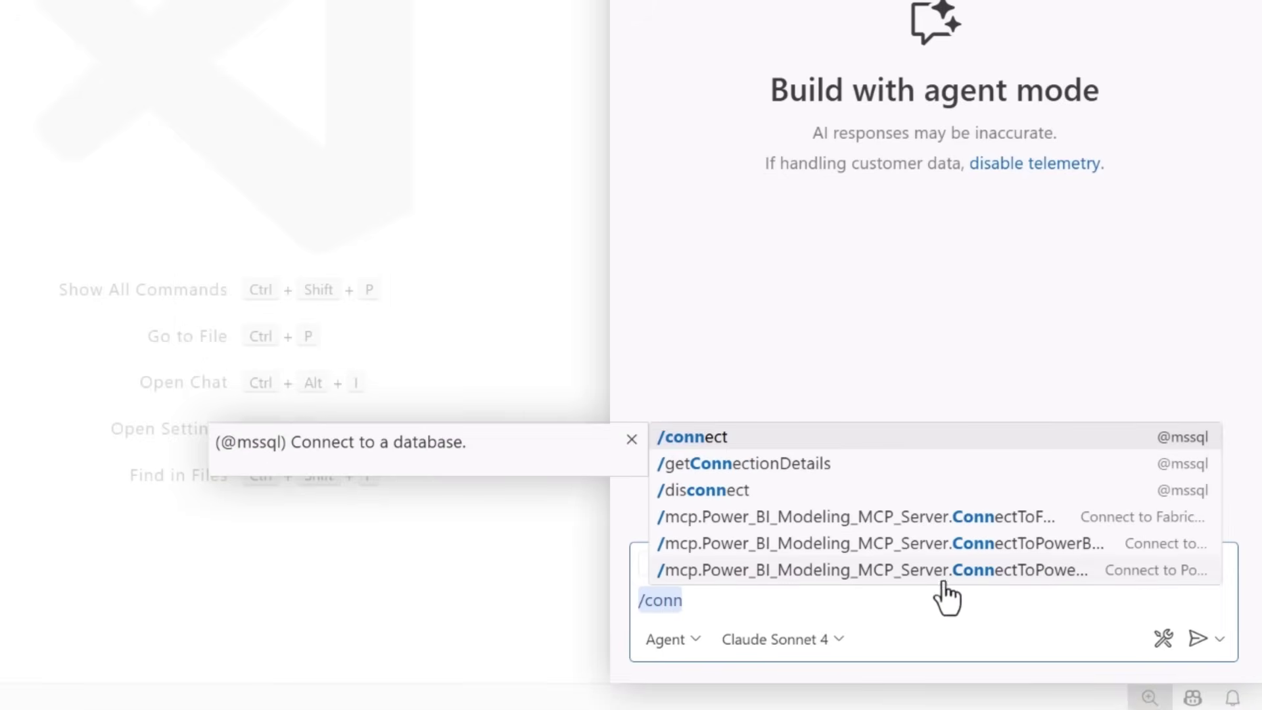
{"action": "left_click", "coordinate": [951, 577]}
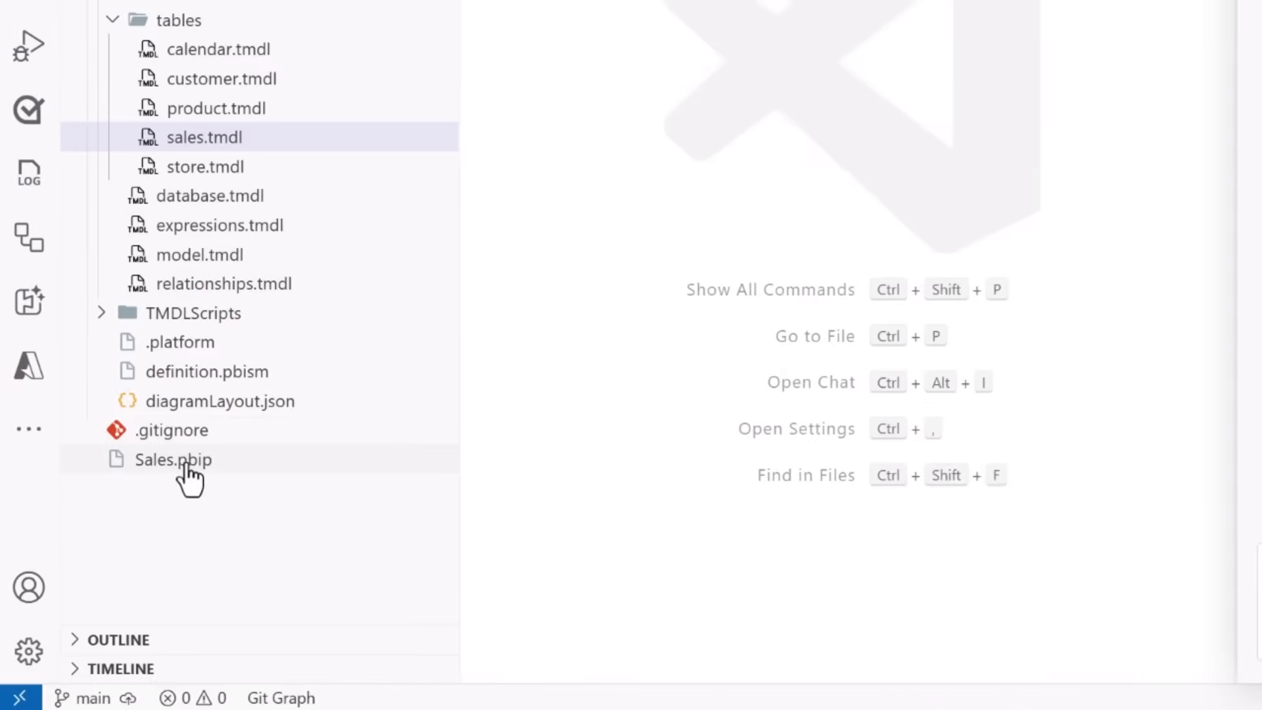
{"action": "right_click", "coordinate": [187, 478]}
{"action": "left_click", "coordinate": [301, 325]}
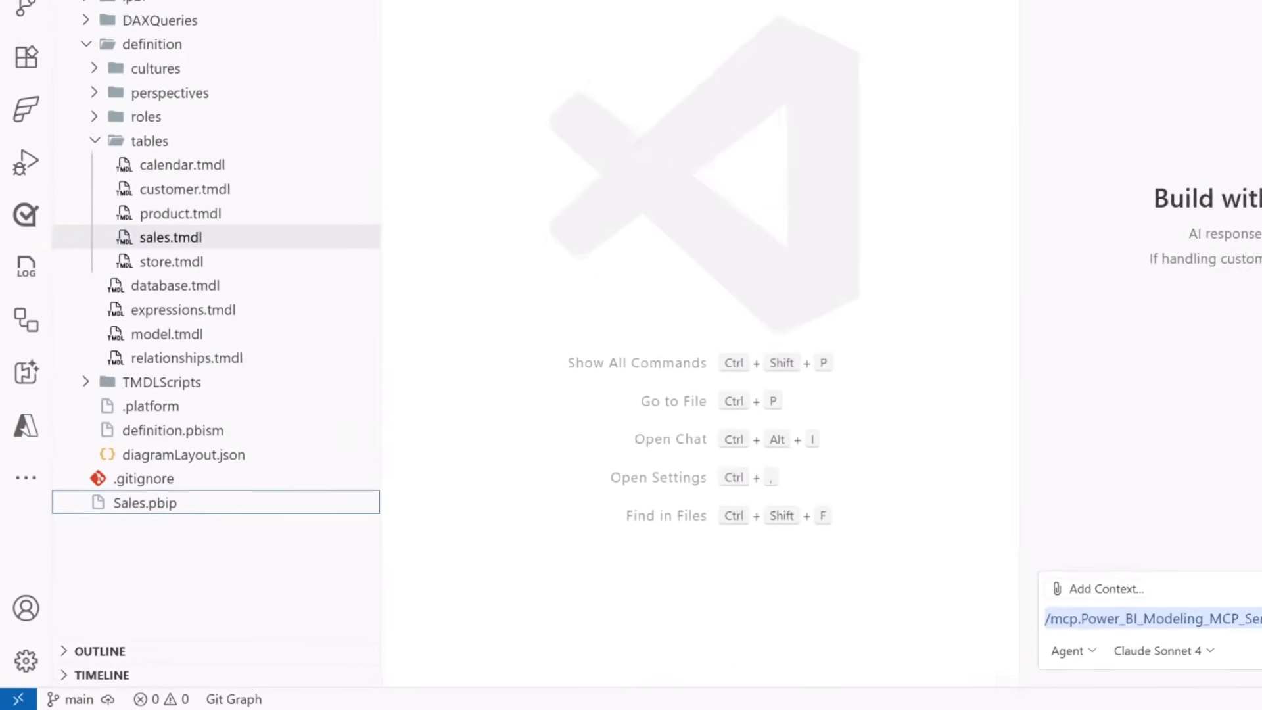
{"action": "key", "text": "ctrl+v"}
{"action": "key", "text": "Return"}
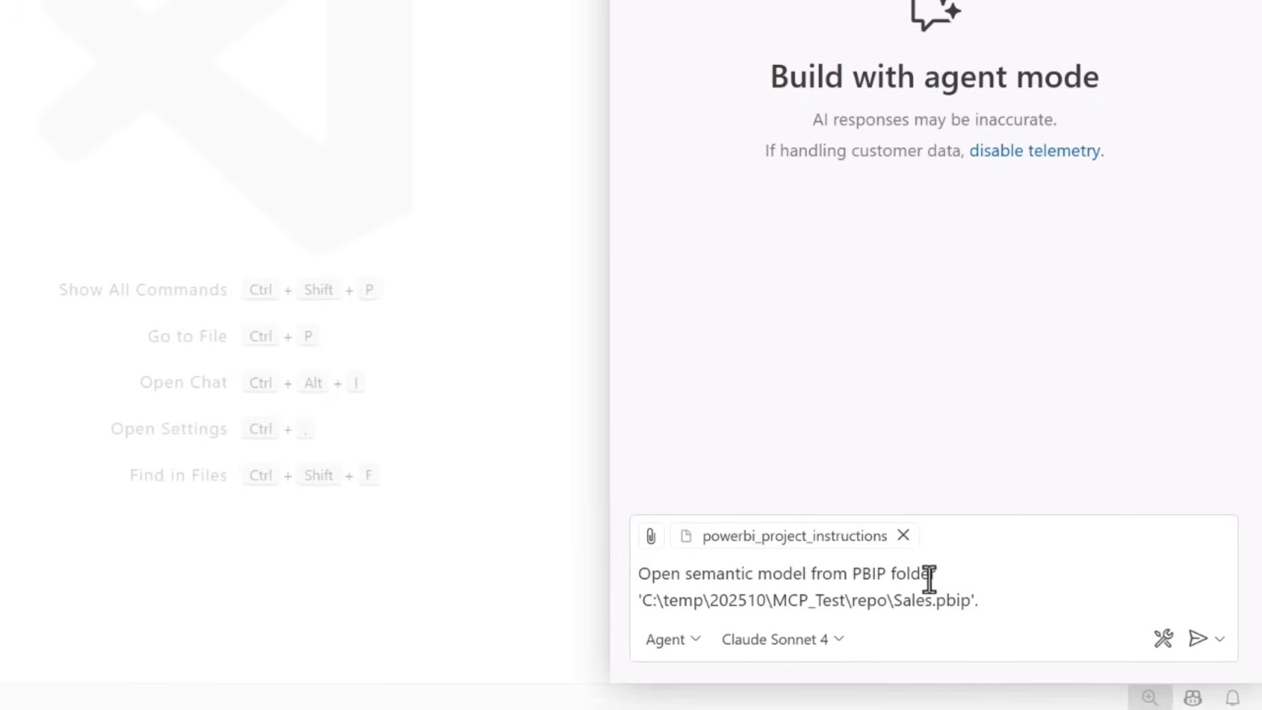
{"action": "left_click", "coordinate": [814, 540]}
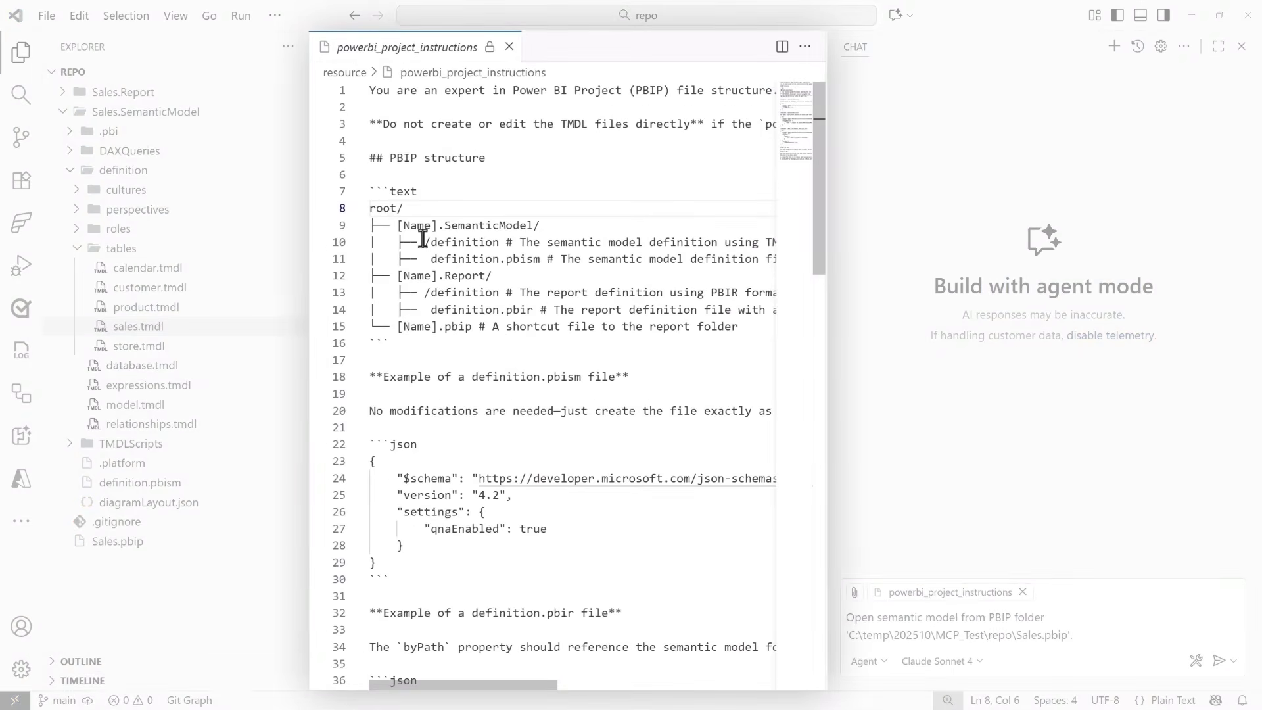
{"action": "scroll", "coordinate": [504, 451], "scroll_direction": "down", "scroll_amount": 2}
{"action": "scroll", "coordinate": [503, 451], "scroll_direction": "down", "scroll_amount": 2}
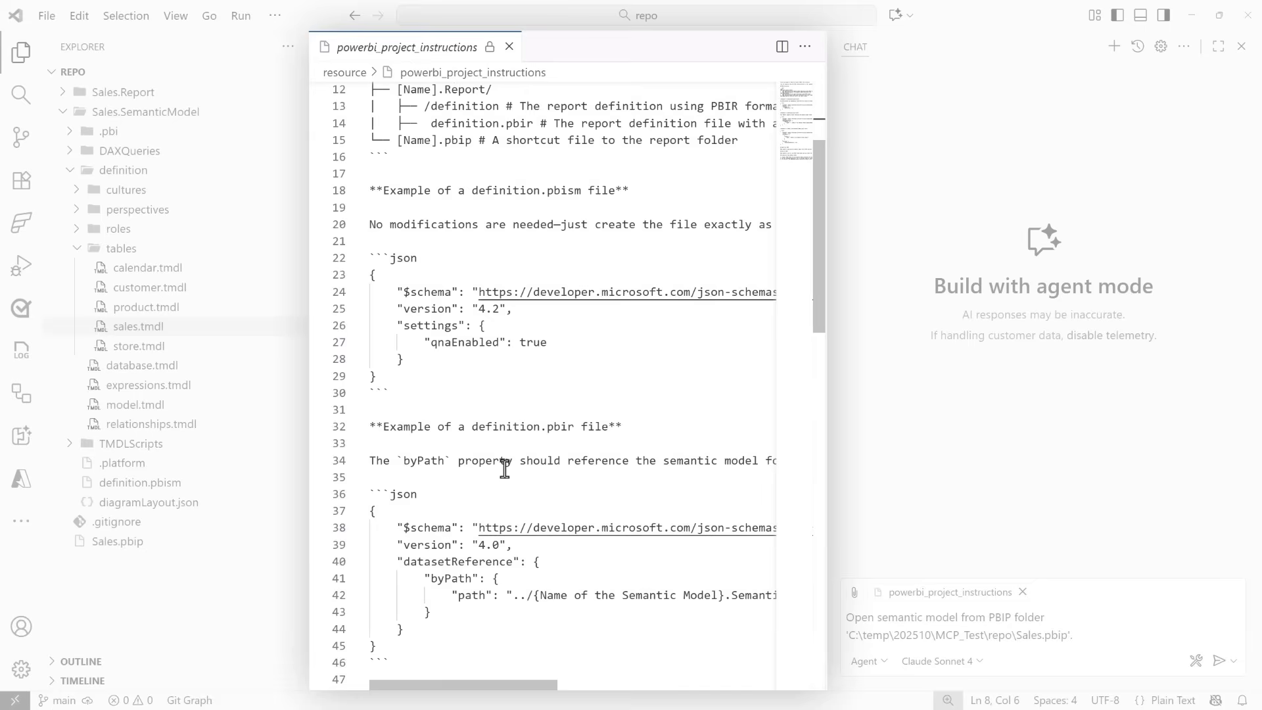
{"action": "scroll", "coordinate": [505, 451], "scroll_direction": "down", "scroll_amount": 3}
{"action": "scroll", "coordinate": [503, 487], "scroll_direction": "down", "scroll_amount": 5}
{"action": "scroll", "coordinate": [503, 486], "scroll_direction": "down", "scroll_amount": 3}
{"action": "scroll", "coordinate": [504, 489], "scroll_direction": "down", "scroll_amount": 2}
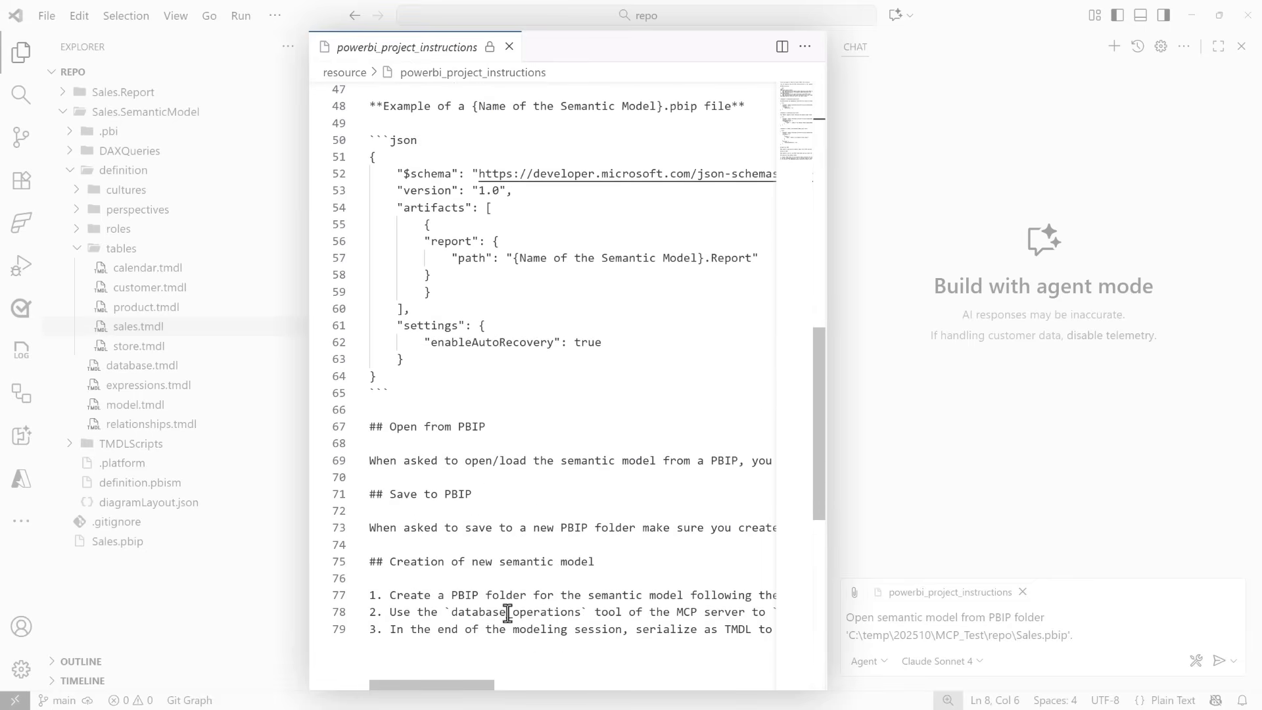
{"action": "left_click", "coordinate": [508, 46]}
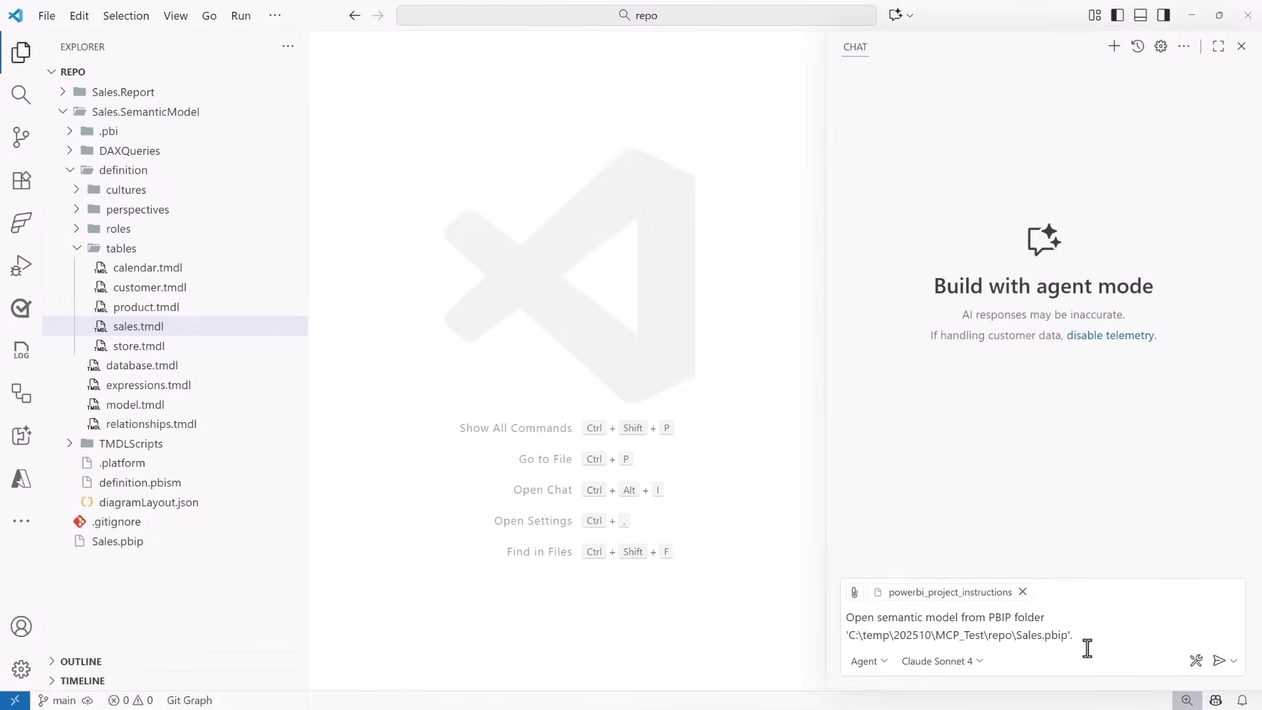
- Open the Sales.pbip model and request business-friendly descriptions for all its measures
{"action": "key", "text": "Return"}
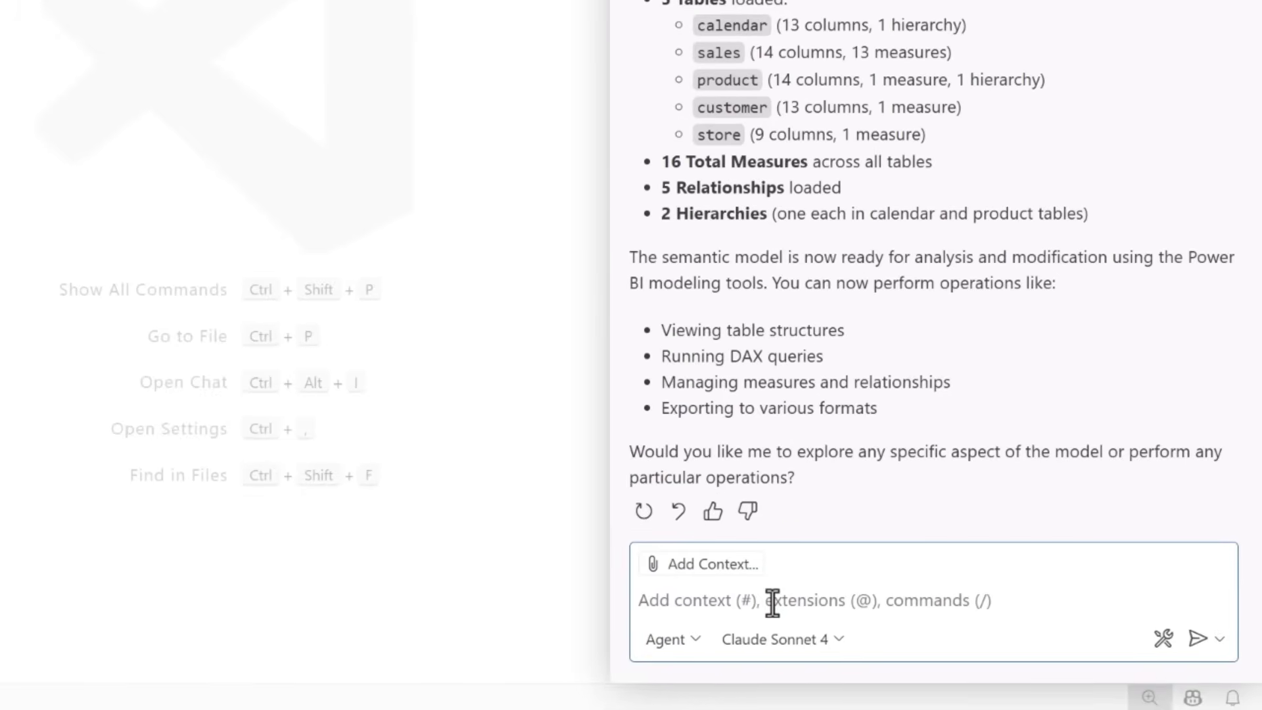
{"action": "type", "text": "set descriptions in all mo"}
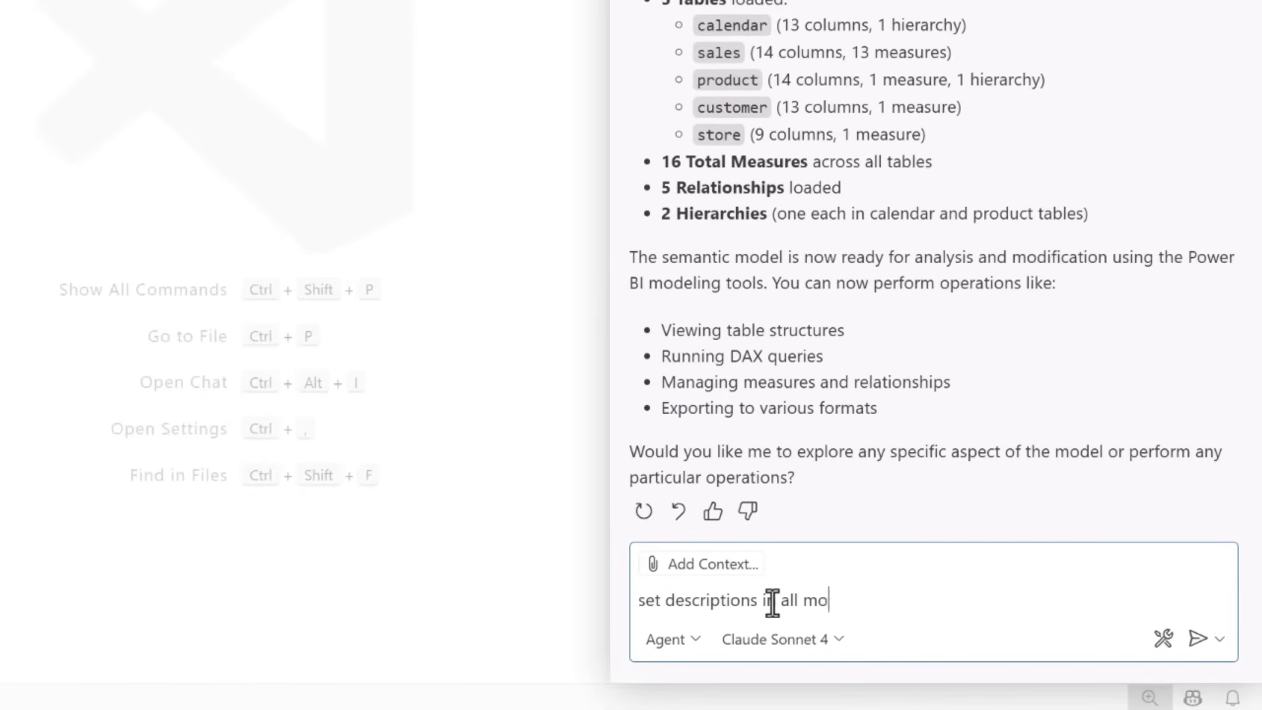
{"action": "type", "text": "code and create "}
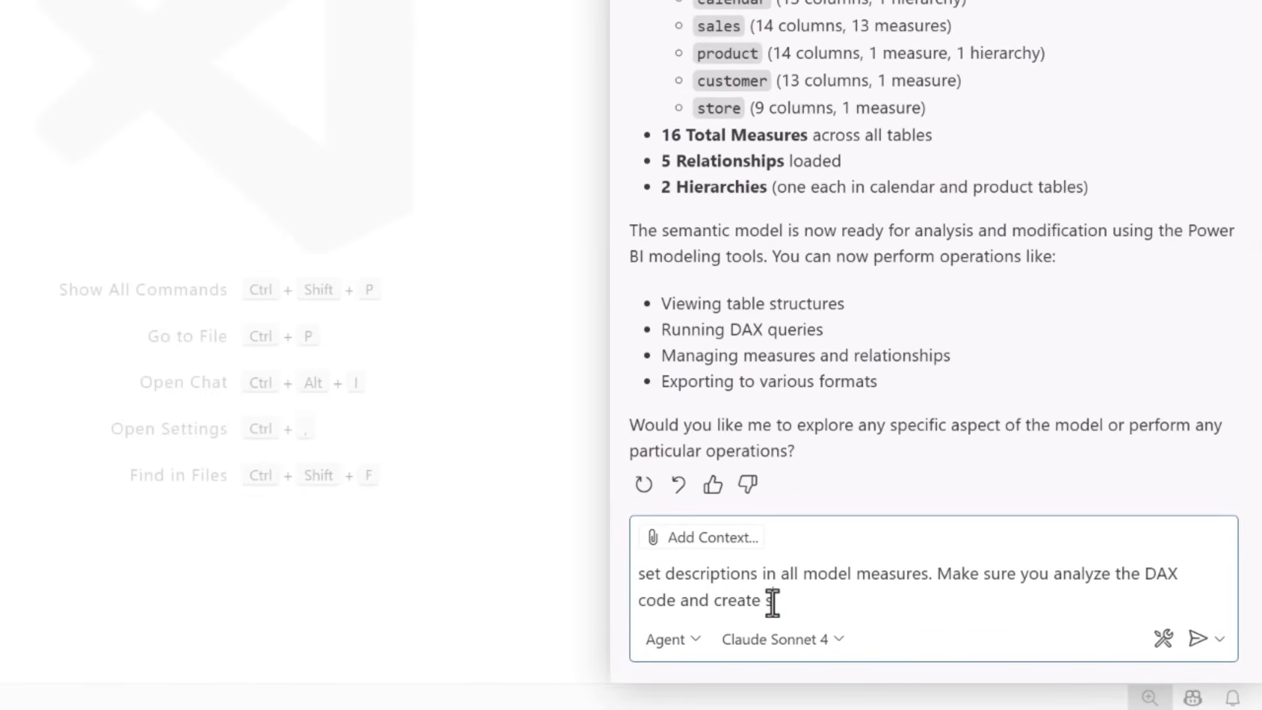
{"action": "type", "text": "some business friendly descriptions."}
{"action": "key", "text": "Return"}
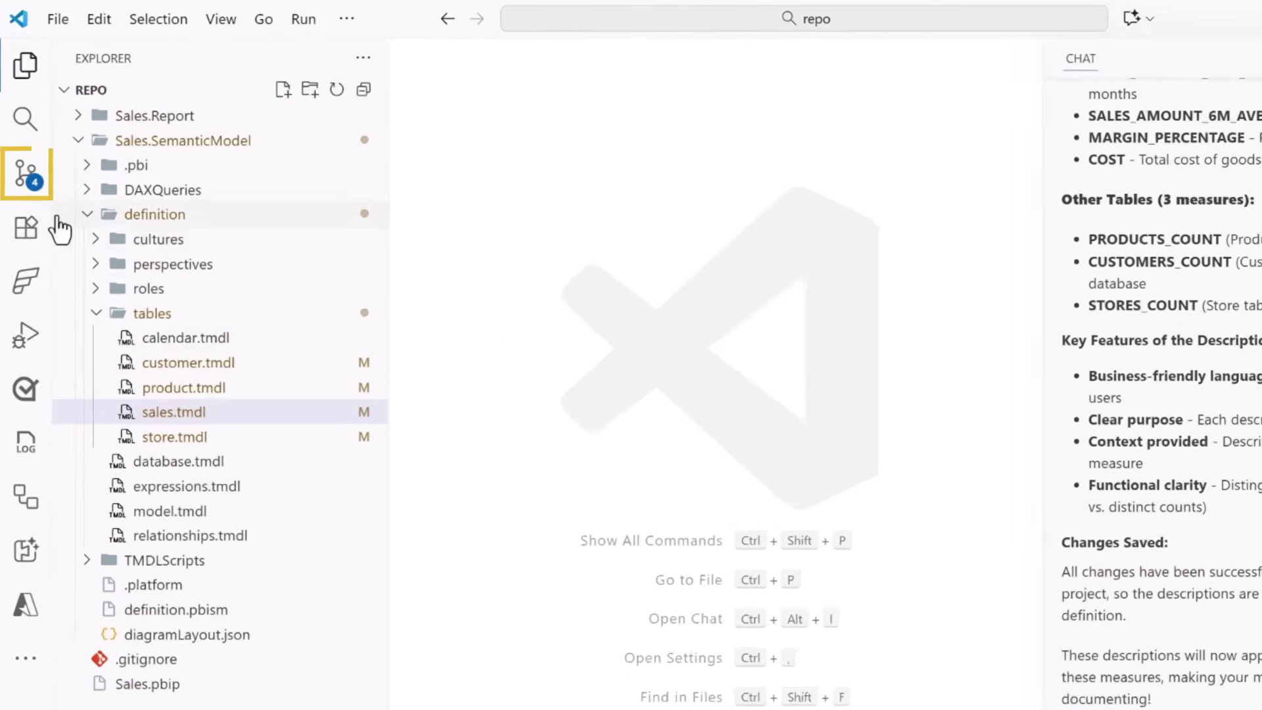
- Compare the changed customer.tmdl, product.tmdl and sales.tmdl files against their previous versions
{"action": "left_click", "coordinate": [21, 142]}
{"action": "left_click", "coordinate": [209, 263]}
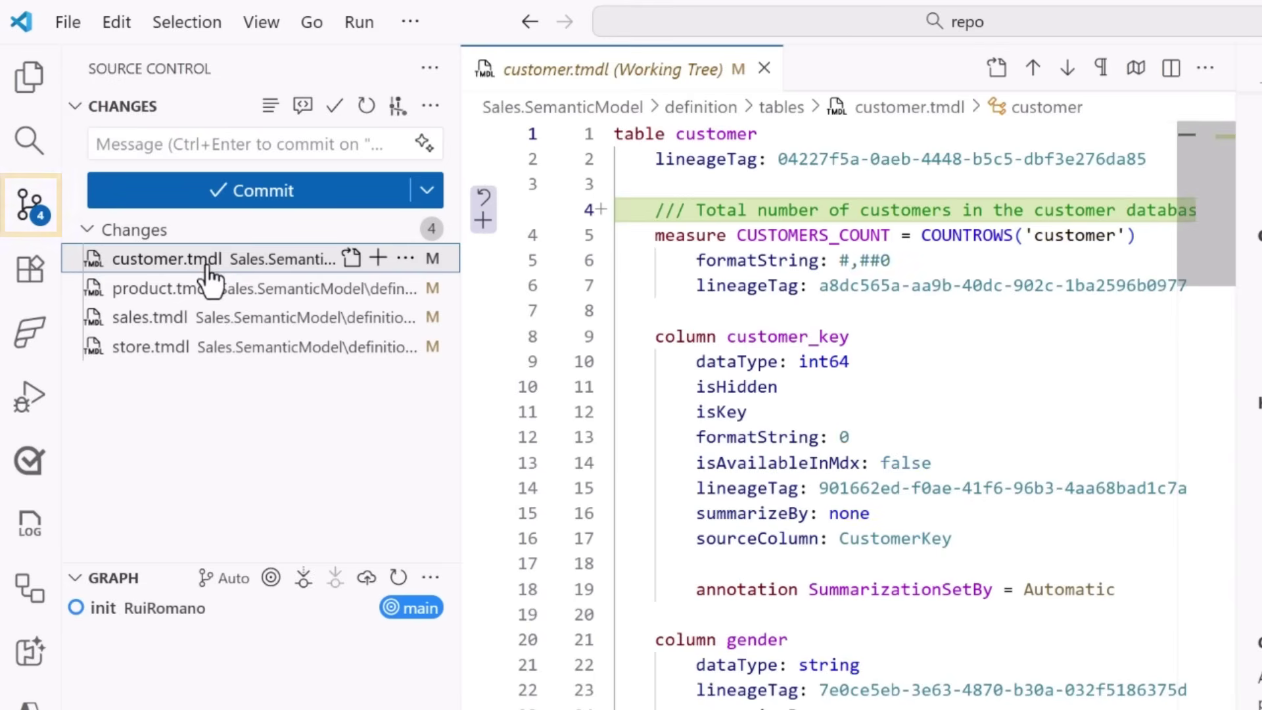
{"action": "left_click", "coordinate": [203, 292]}
{"action": "left_click", "coordinate": [197, 324]}
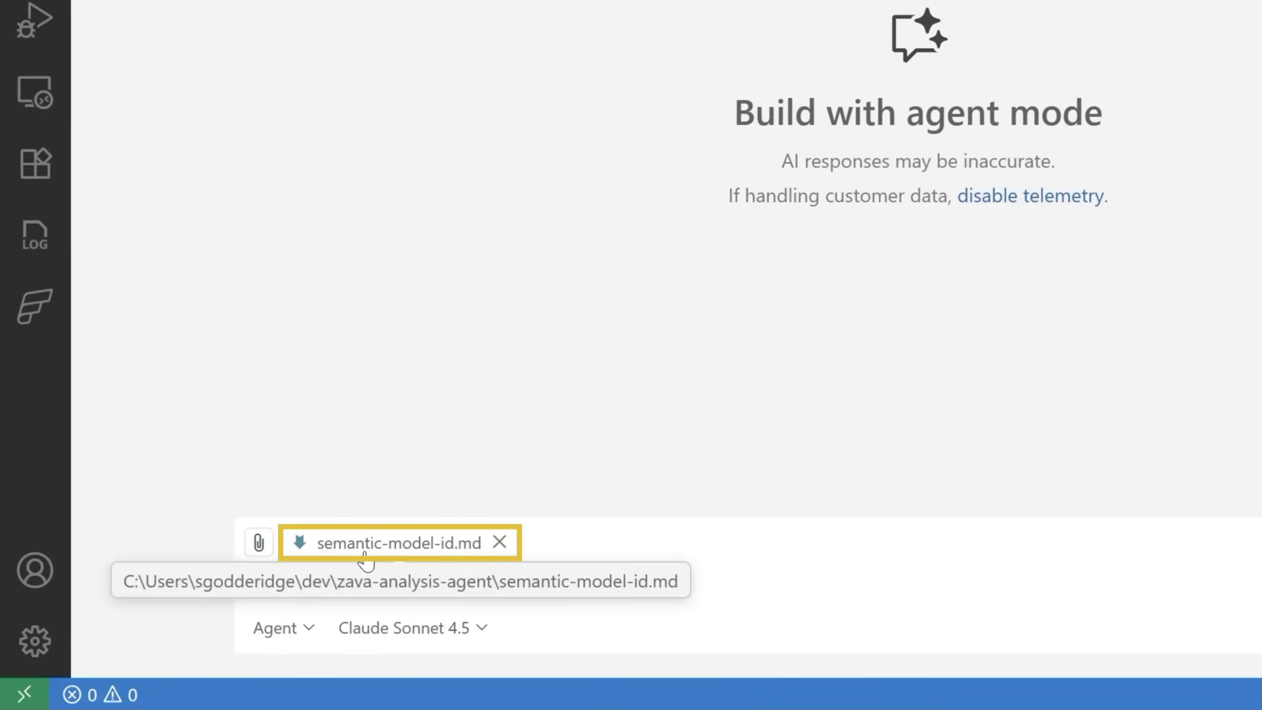
- Using Agent mode with Claude Sonnet 4.5, ask which materials get the best feedback
{"action": "left_click", "coordinate": [304, 627]}
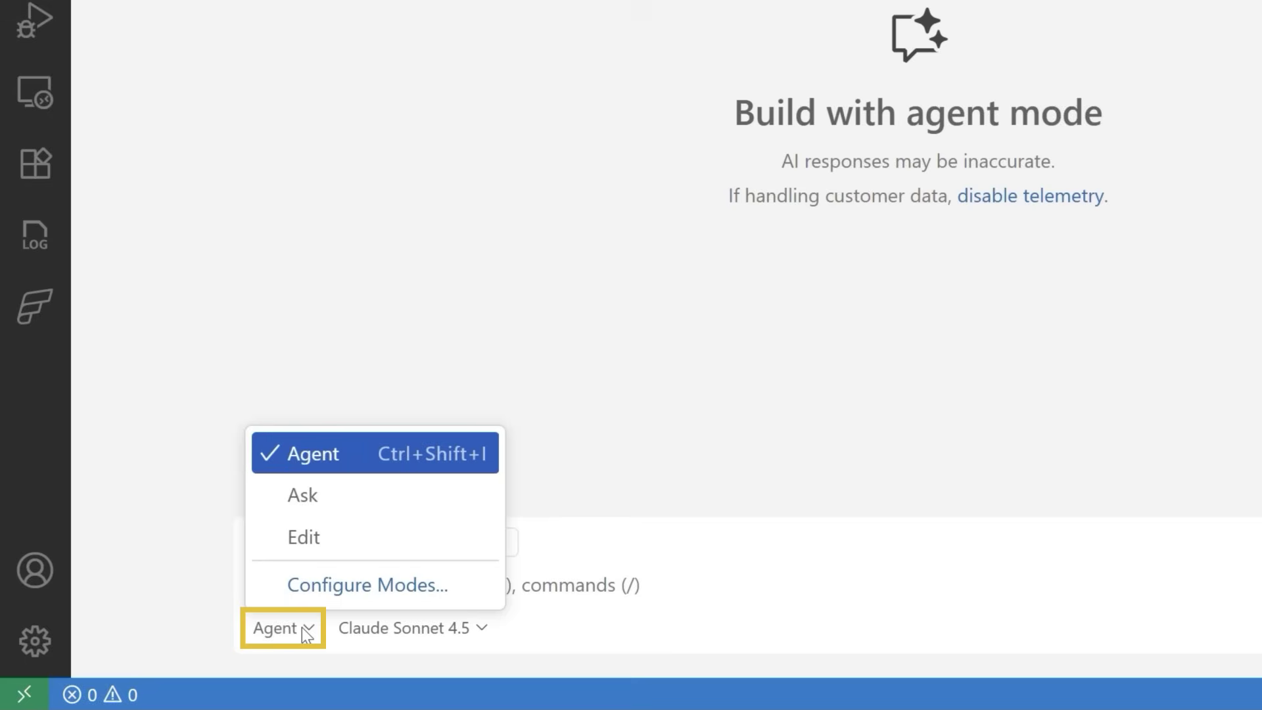
{"action": "left_click", "coordinate": [319, 455]}
{"action": "left_click", "coordinate": [421, 636]}
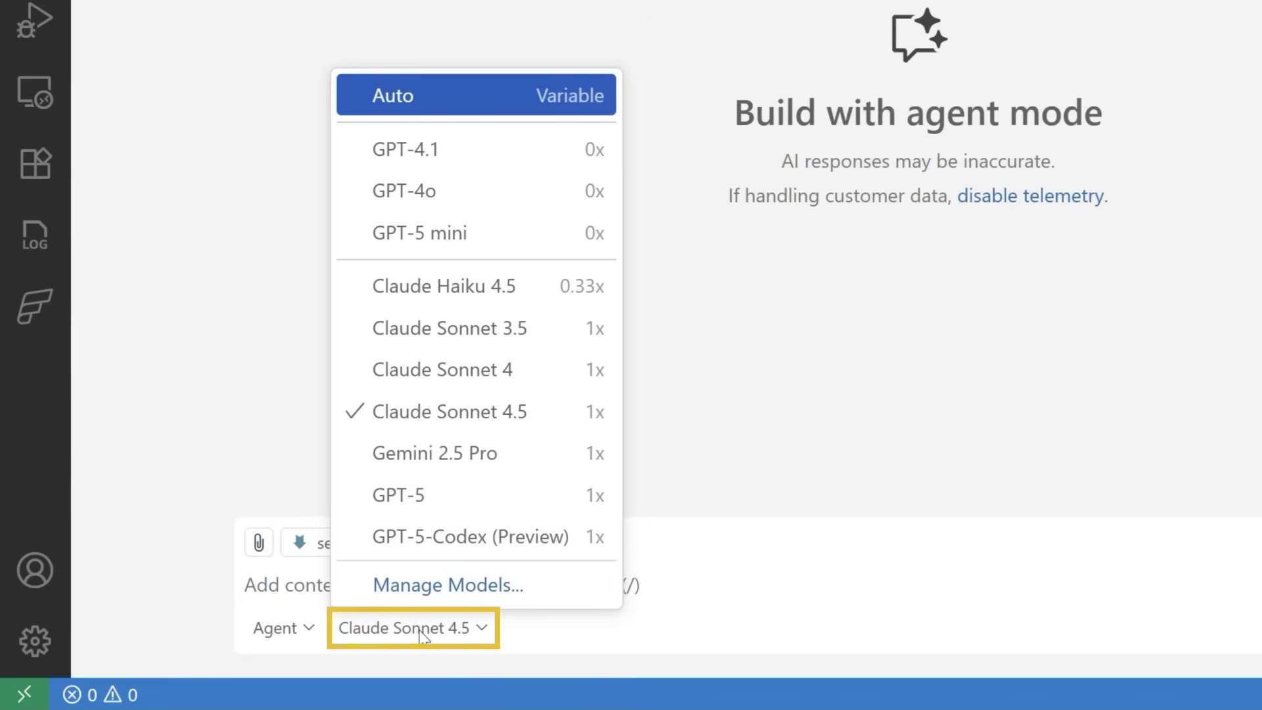
{"action": "left_click", "coordinate": [435, 419]}
{"action": "type", "text": "Which materials get the best fe"}
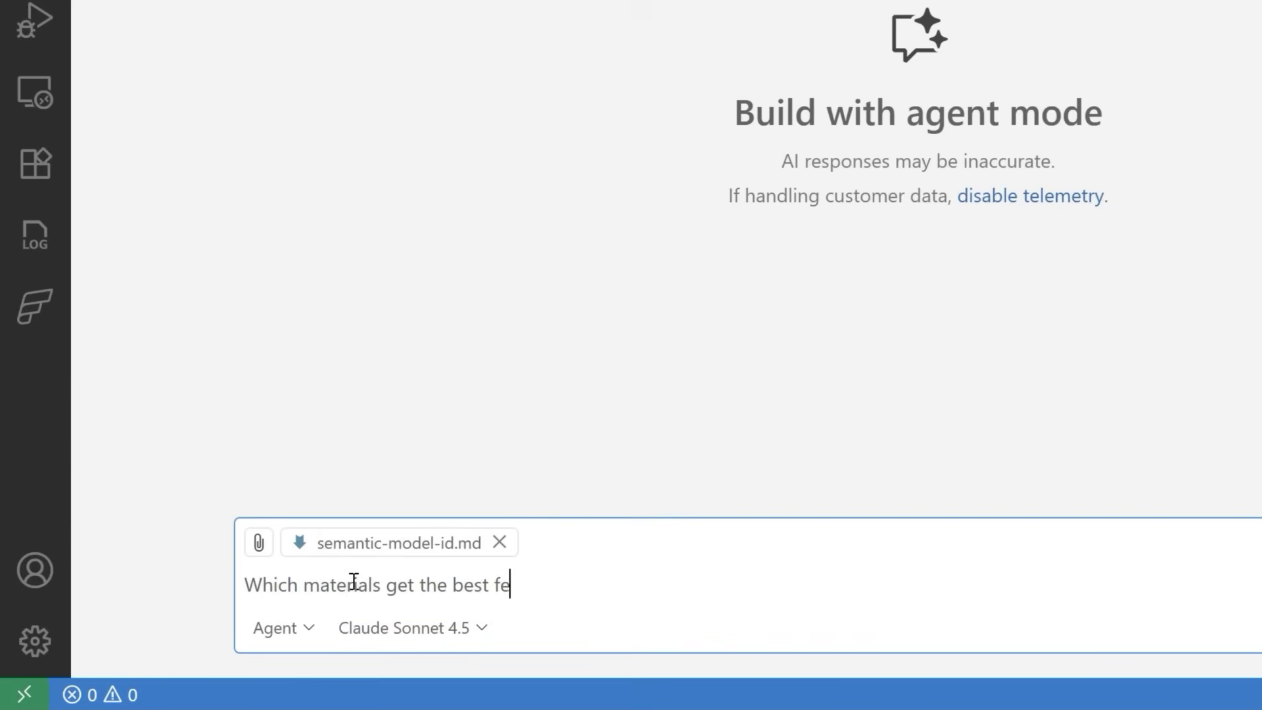
{"action": "type", "text": "dback?"}
{"action": "key", "text": "Return"}
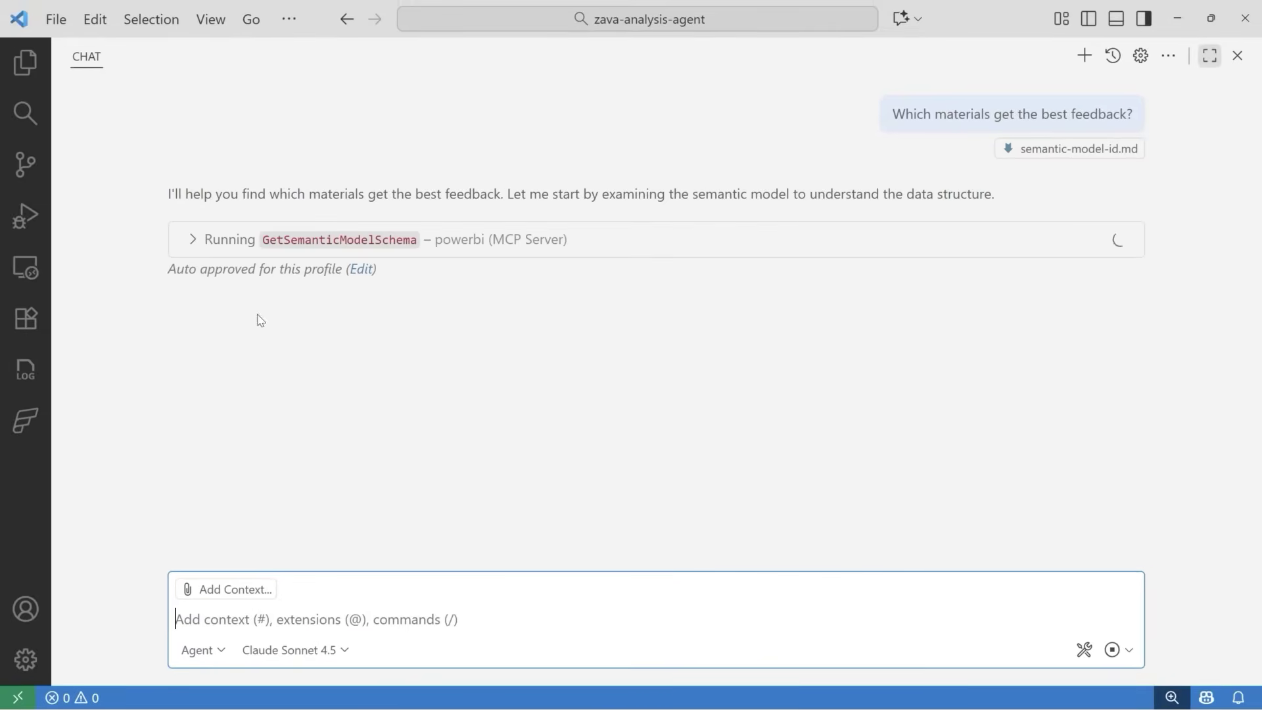
- Review the schema, query generation and query execution details, revealing DryFitLiner as best-reviewed
{"action": "left_click", "coordinate": [190, 240]}
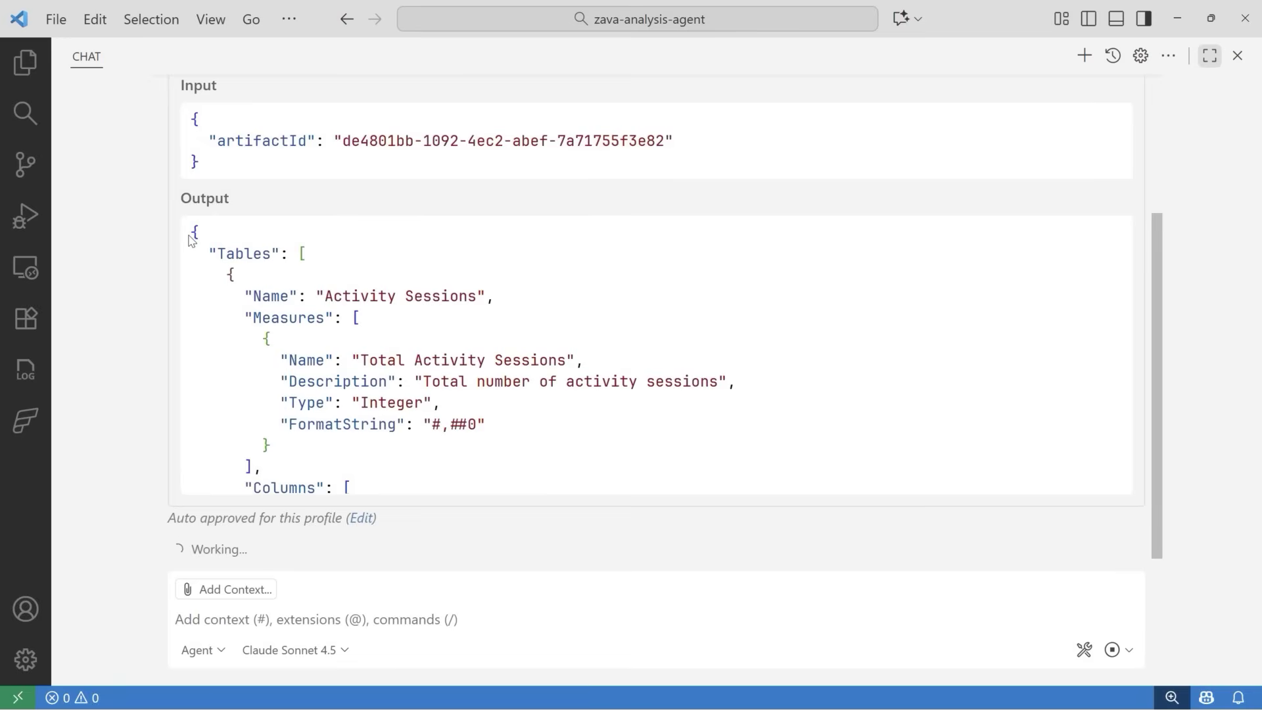
{"action": "scroll", "coordinate": [190, 240], "scroll_direction": "up", "scroll_amount": 2}
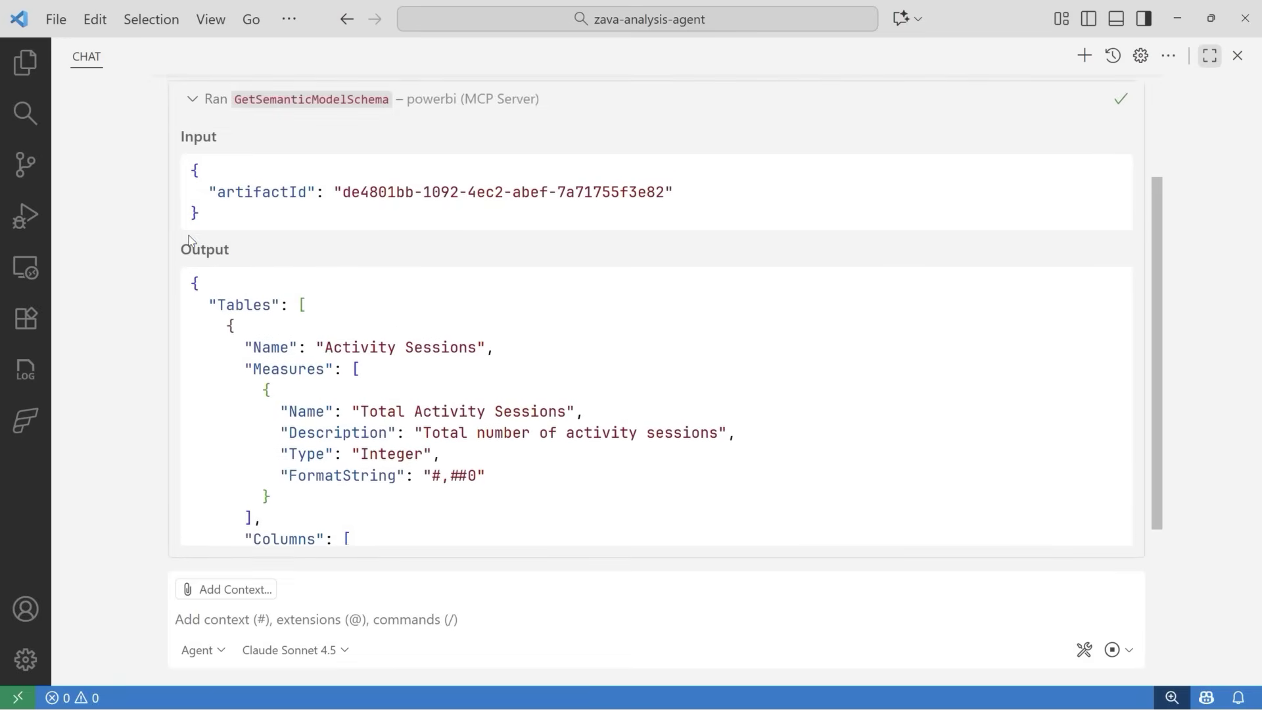
{"action": "left_click", "coordinate": [189, 107]}
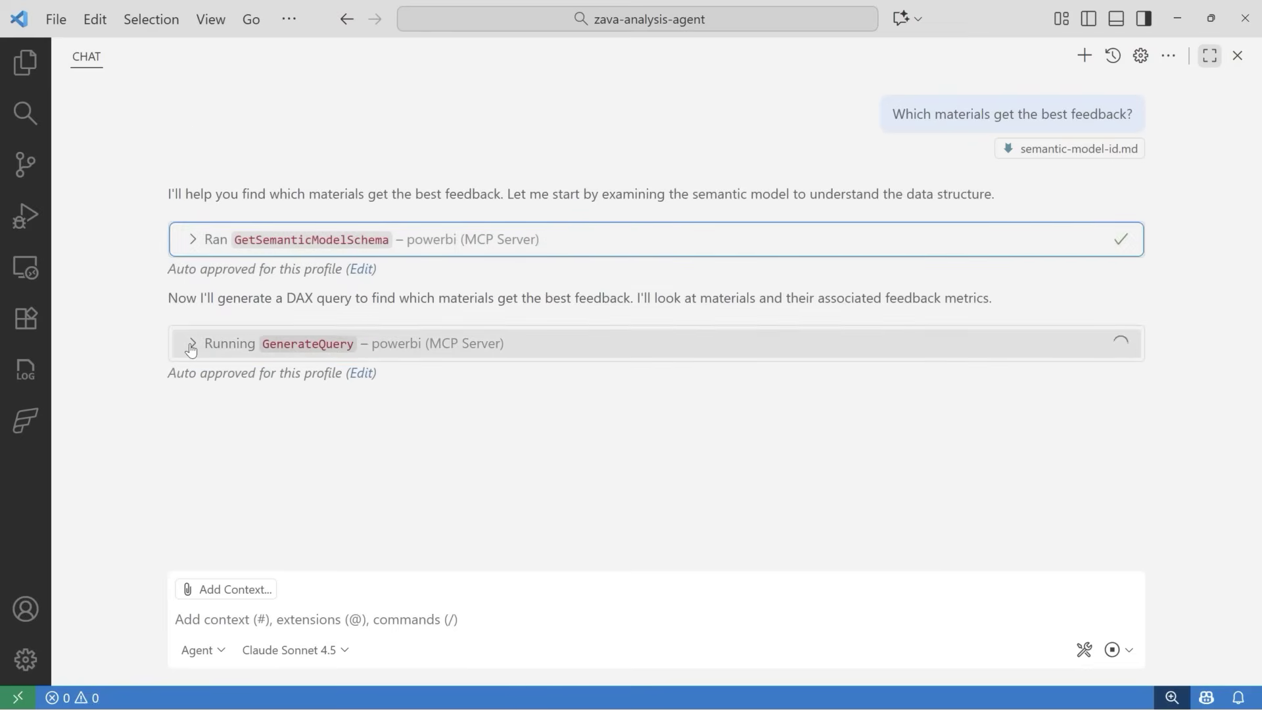
{"action": "left_click", "coordinate": [191, 346]}
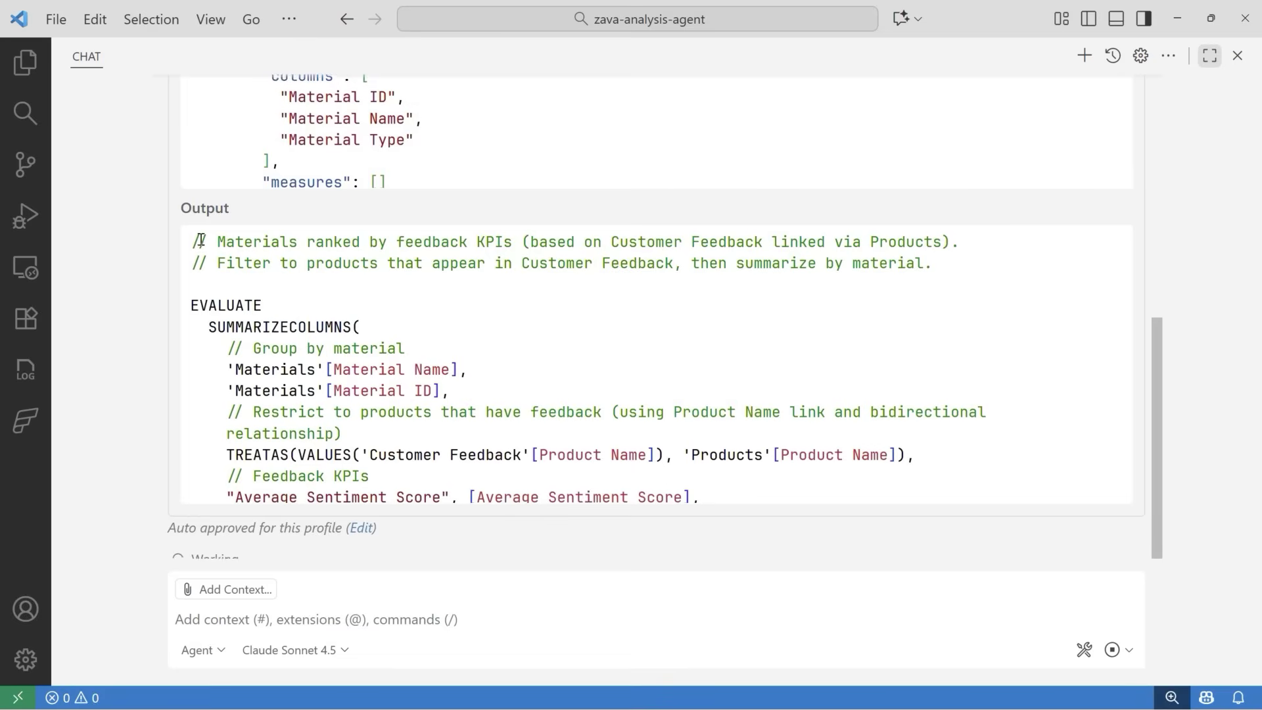
{"action": "scroll", "coordinate": [200, 239], "scroll_direction": "up", "scroll_amount": 2}
{"action": "scroll", "coordinate": [200, 240], "scroll_direction": "up", "scroll_amount": 2}
{"action": "scroll", "coordinate": [201, 239], "scroll_direction": "up", "scroll_amount": 1}
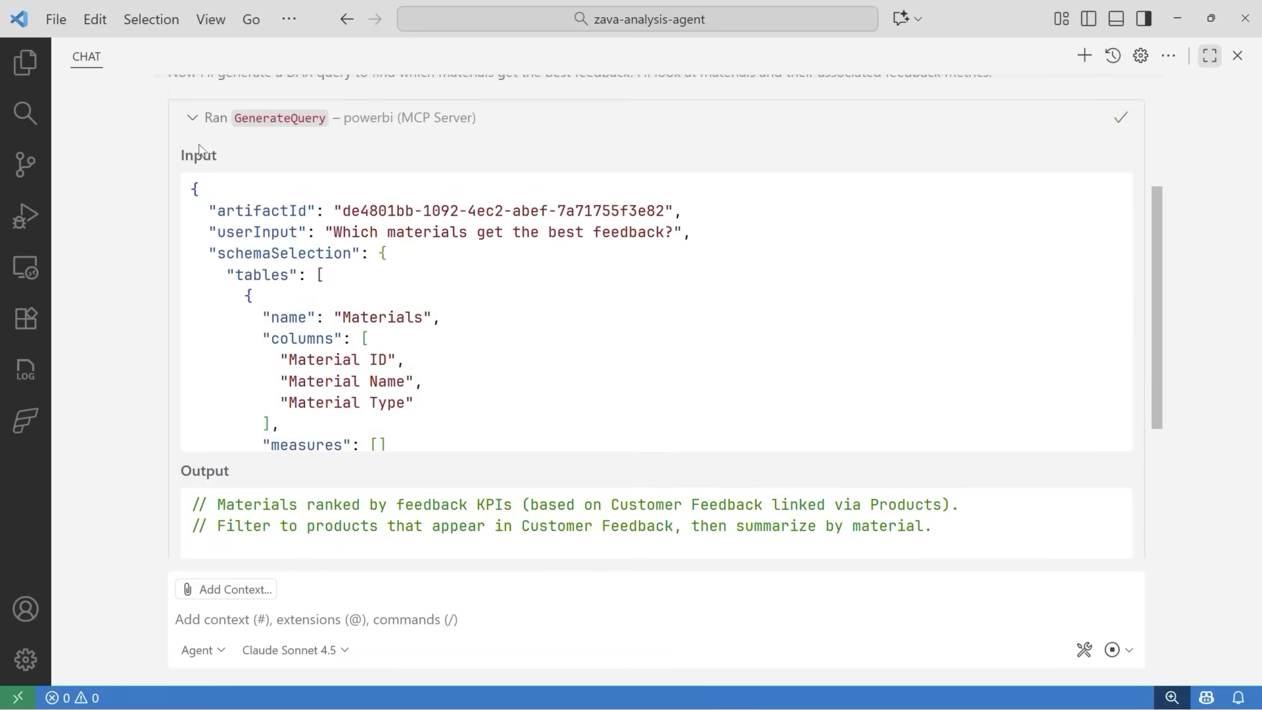
{"action": "left_click", "coordinate": [194, 120]}
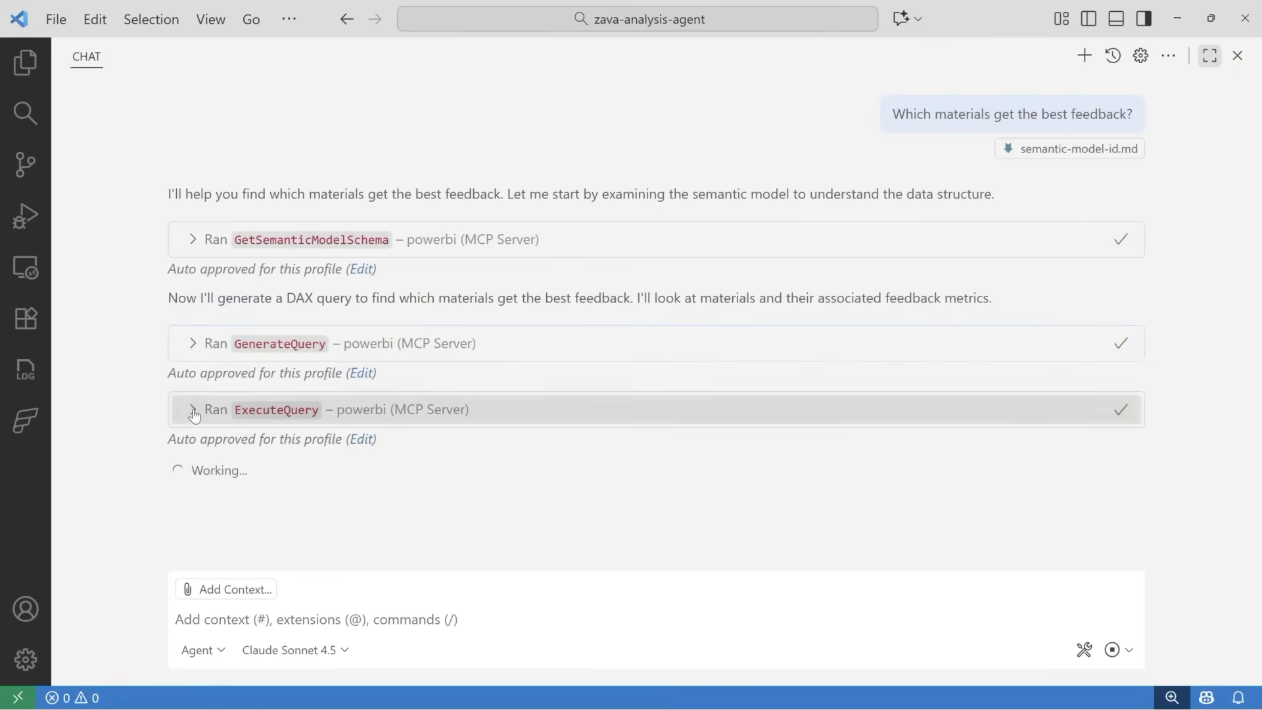
{"action": "left_click", "coordinate": [194, 412]}
{"action": "scroll", "coordinate": [217, 263], "scroll_direction": "up", "scroll_amount": 2}
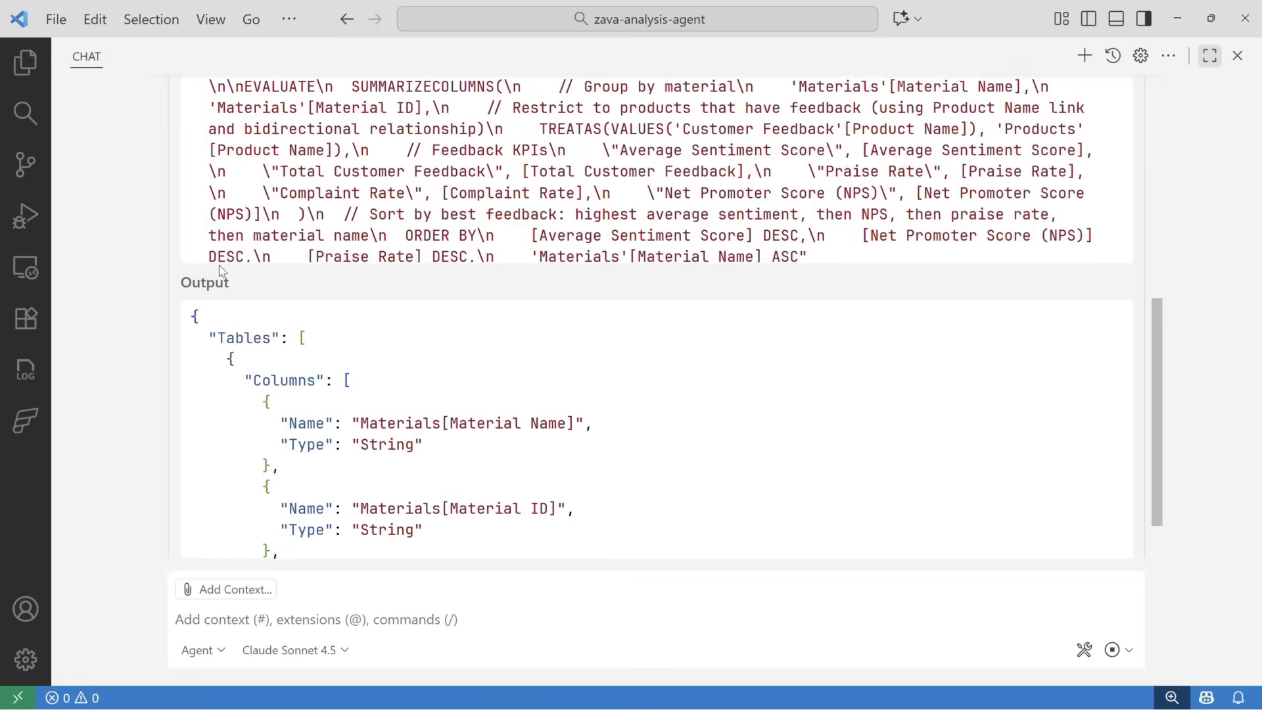
{"action": "scroll", "coordinate": [198, 272], "scroll_direction": "up", "scroll_amount": 1}
{"action": "scroll", "coordinate": [236, 217], "scroll_direction": "up", "scroll_amount": 2}
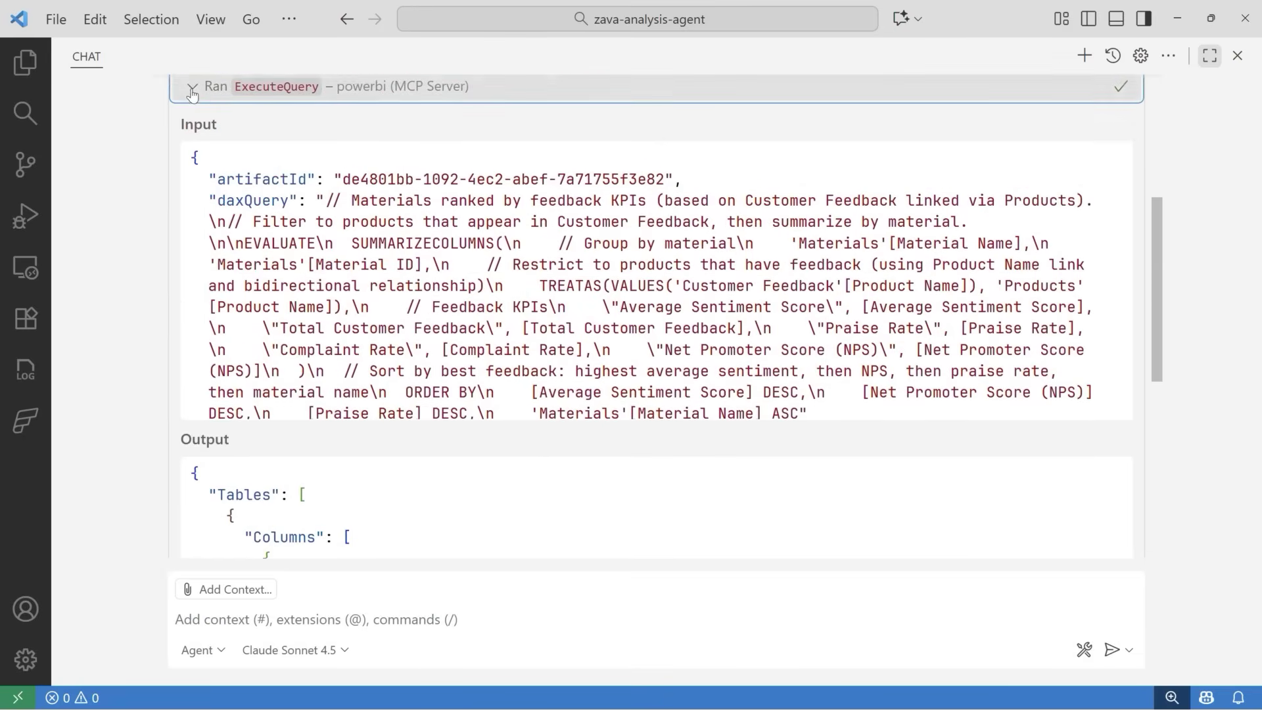
{"action": "left_click", "coordinate": [192, 84]}
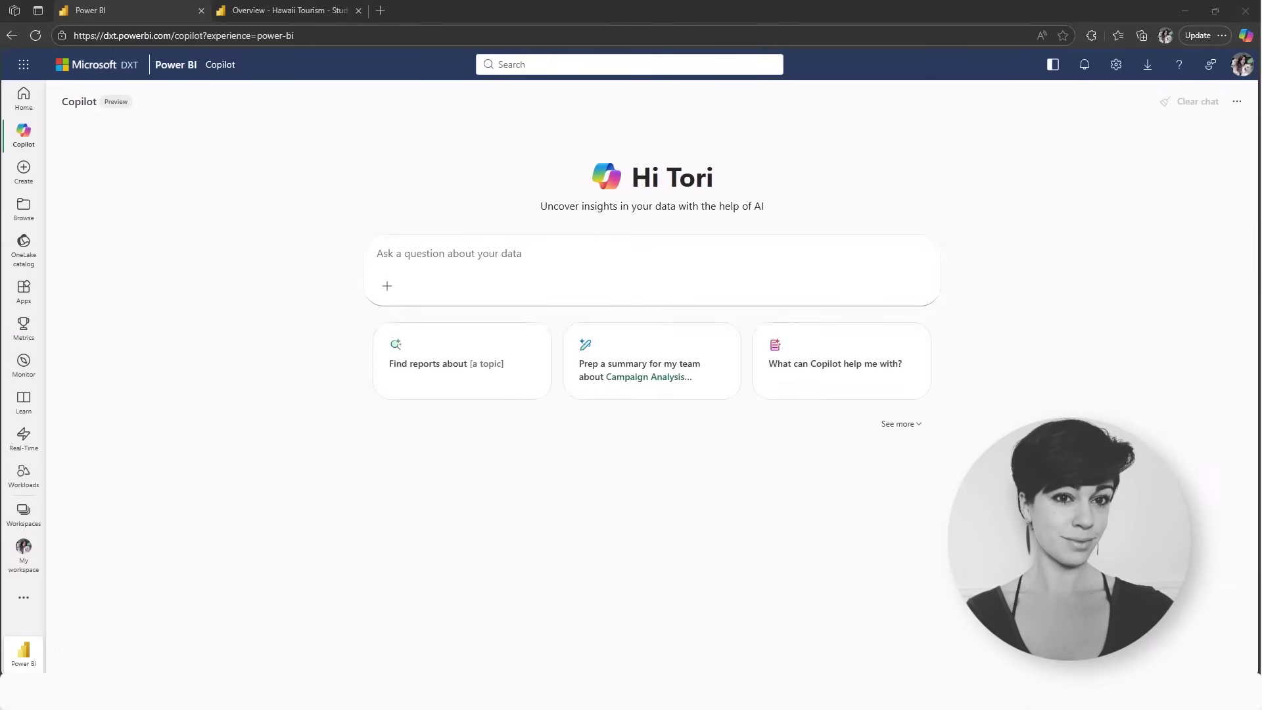
- Ask standalone Copilot which campaign converted best, getting Social Media at 10.73%
{"action": "left_click", "coordinate": [336, 9]}
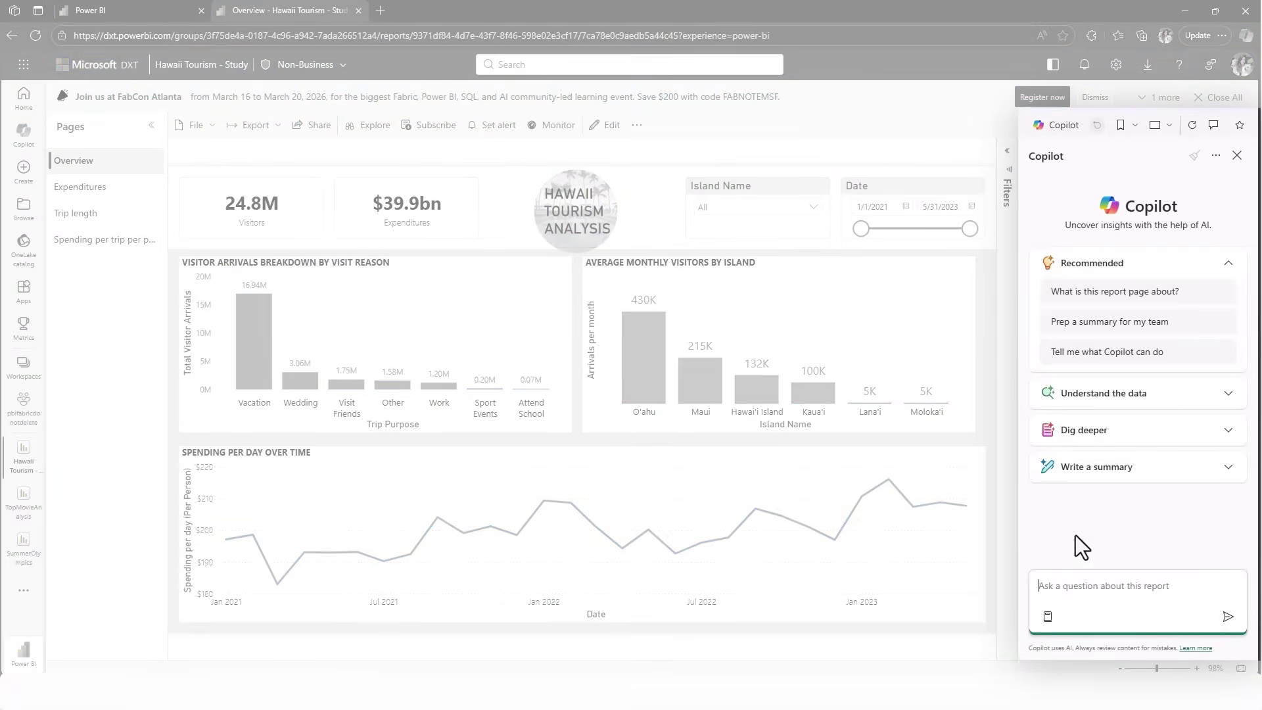
{"action": "left_click", "coordinate": [165, 11]}
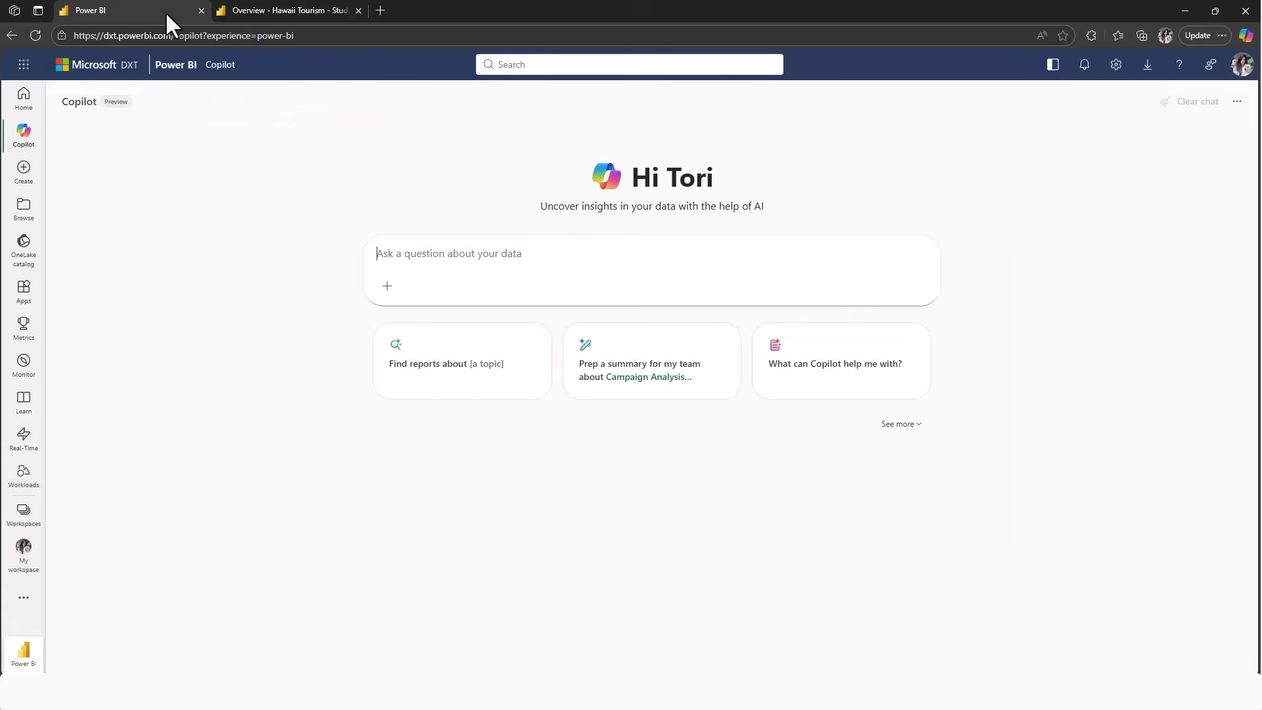
{"action": "type", "text": "Which campaign had the high"}
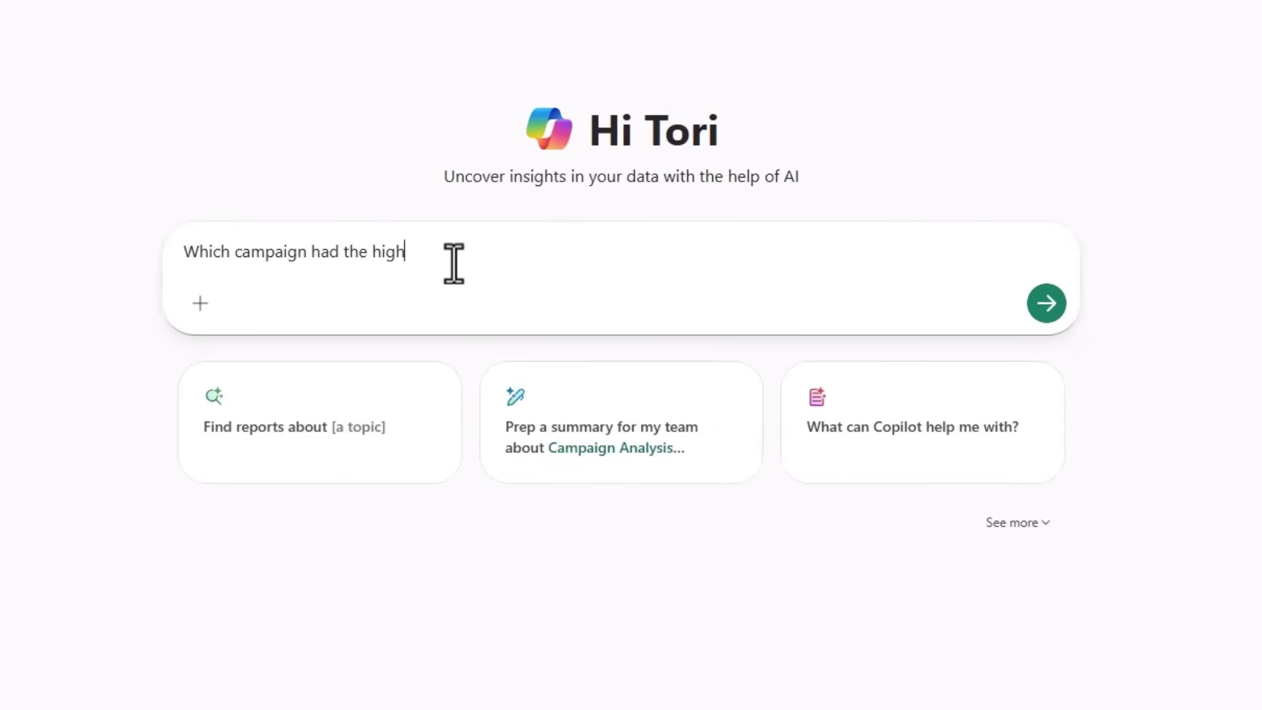
{"action": "type", "text": "e?"}
{"action": "key", "text": "Return"}
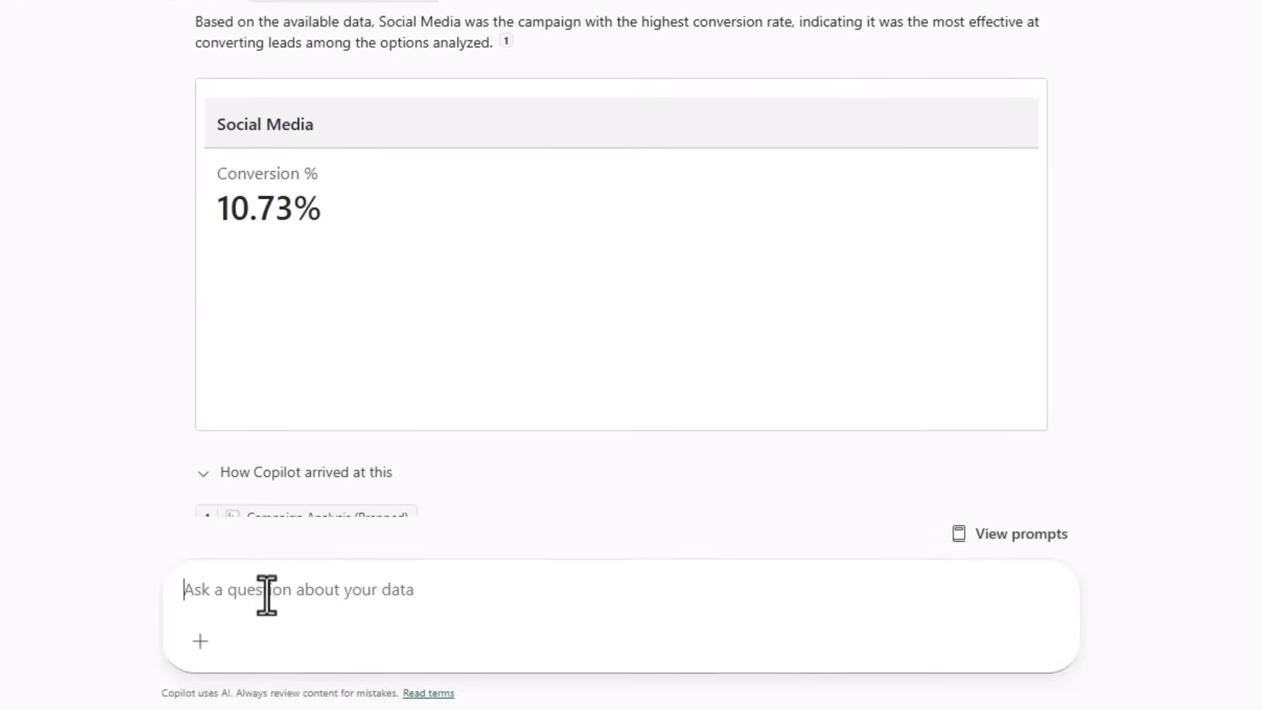
- Send the travel prompt, monthly spending trends question, and 'Summarize the top insights about tourism in Hawaii'
{"action": "left_click", "coordinate": [266, 572]}
{"action": "type", "text": "I'm "}
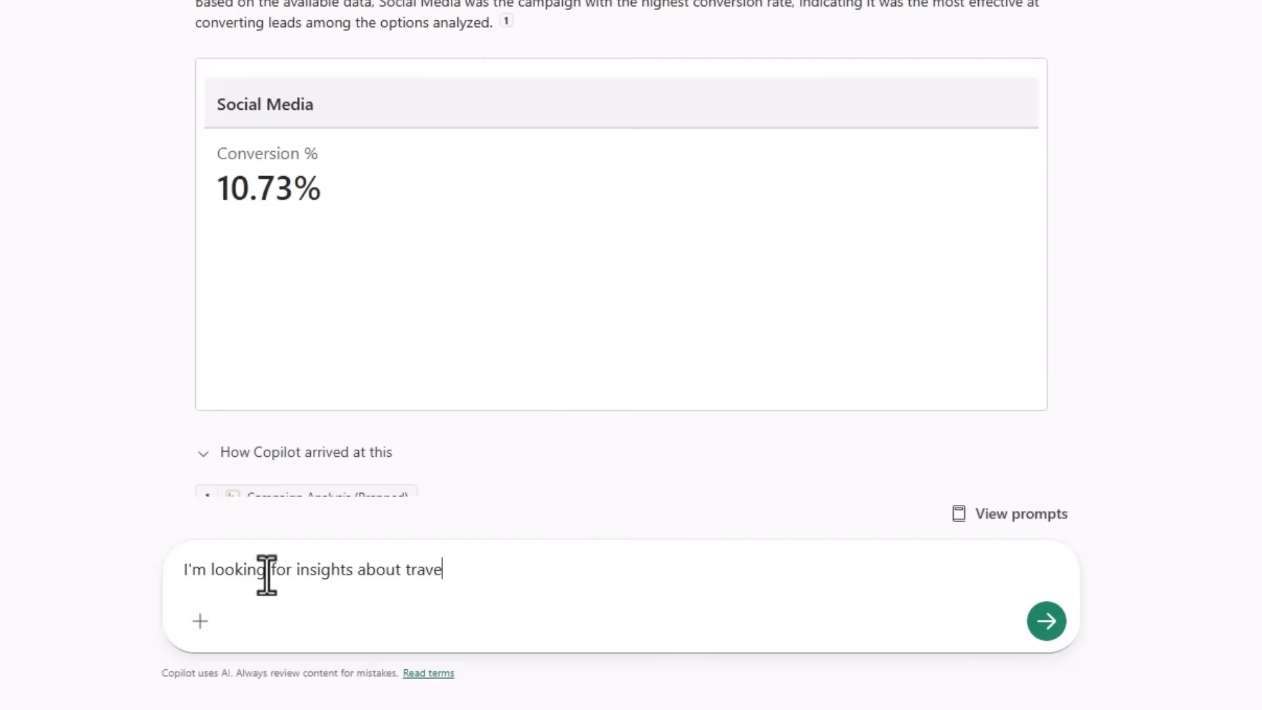
{"action": "type", "text": "l"}
{"action": "key", "text": "Return"}
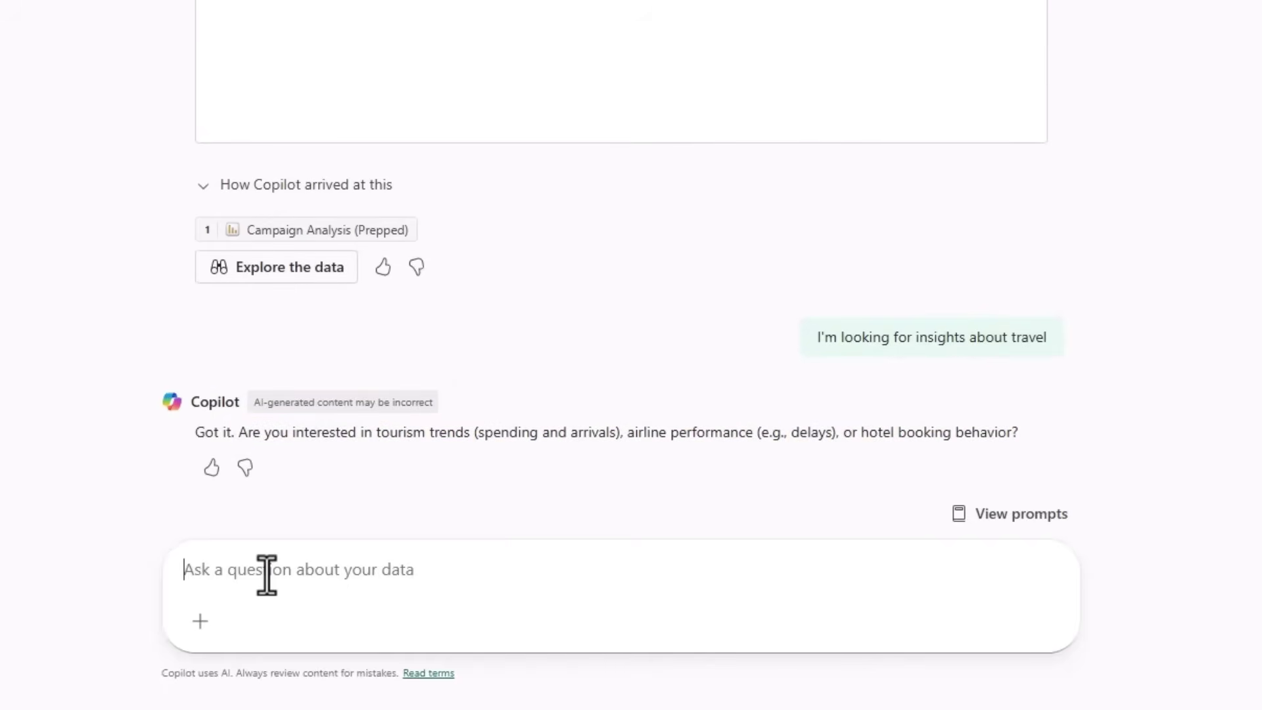
{"action": "type", "text": "I'm curious about monthl"}
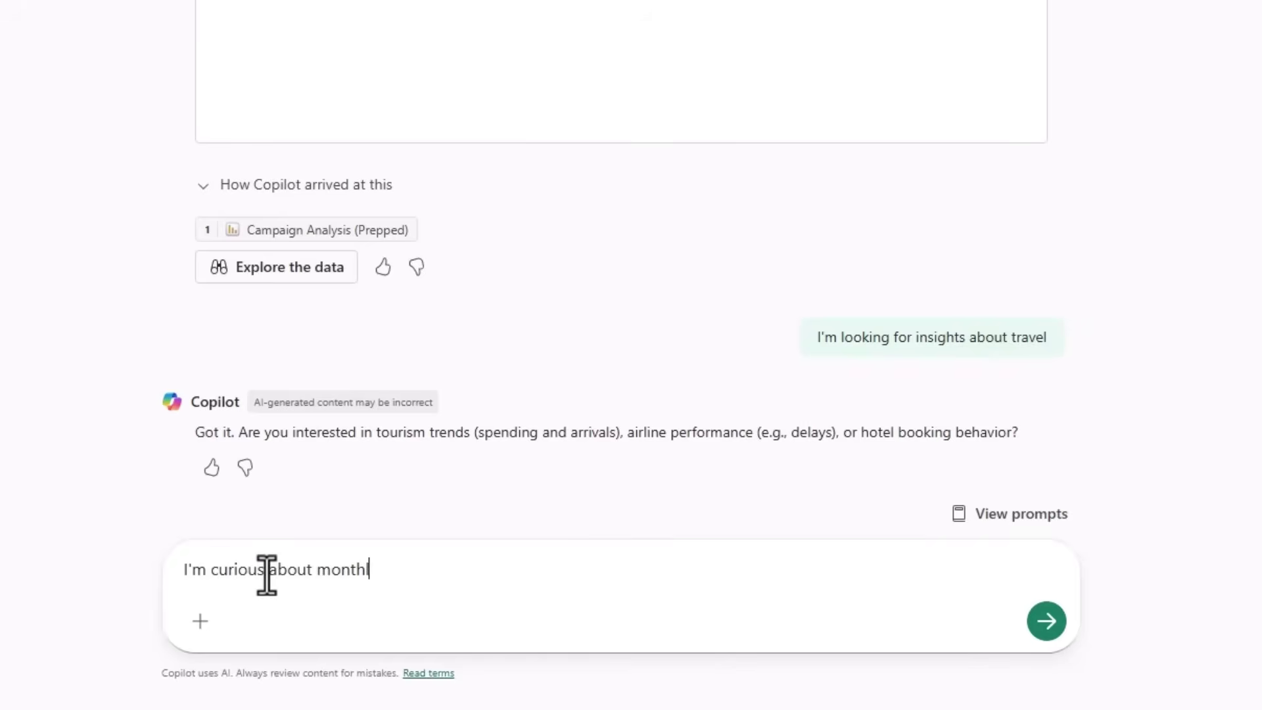
{"action": "key", "text": "Return"}
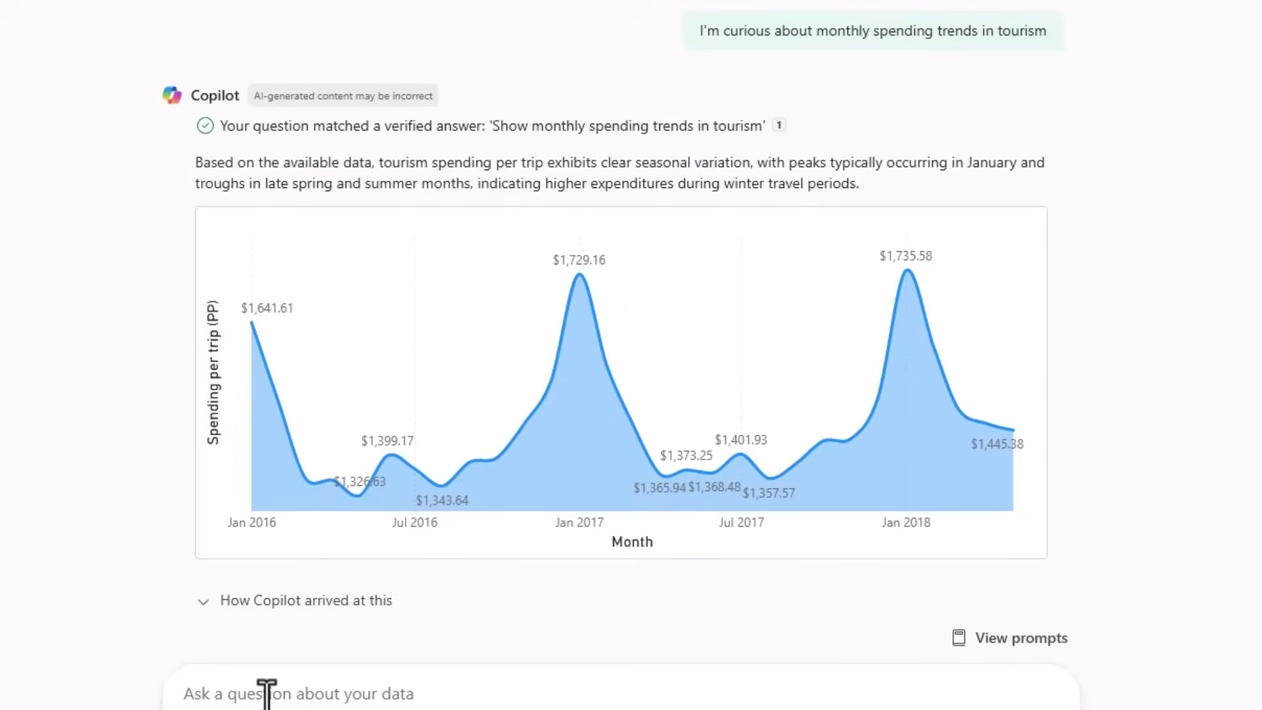
{"action": "type", "text": "Summarize the top insights about tourism in Hawaii"}
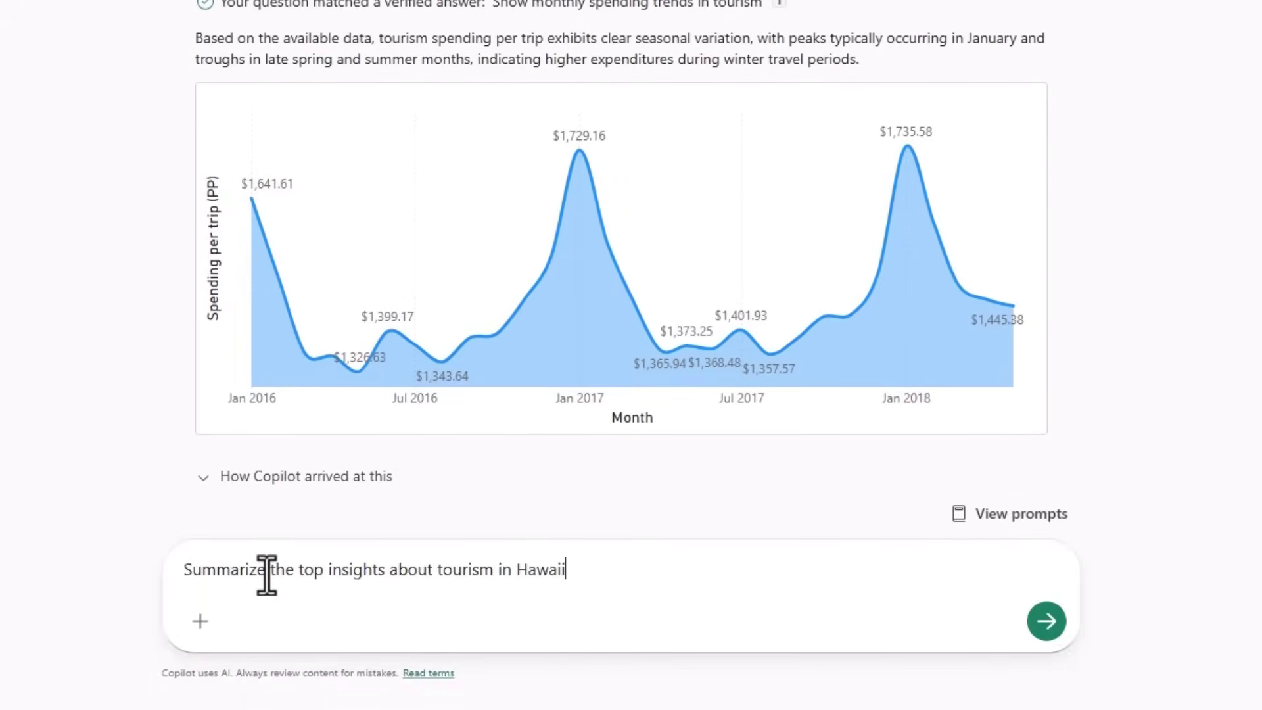
{"action": "key", "text": "Return"}
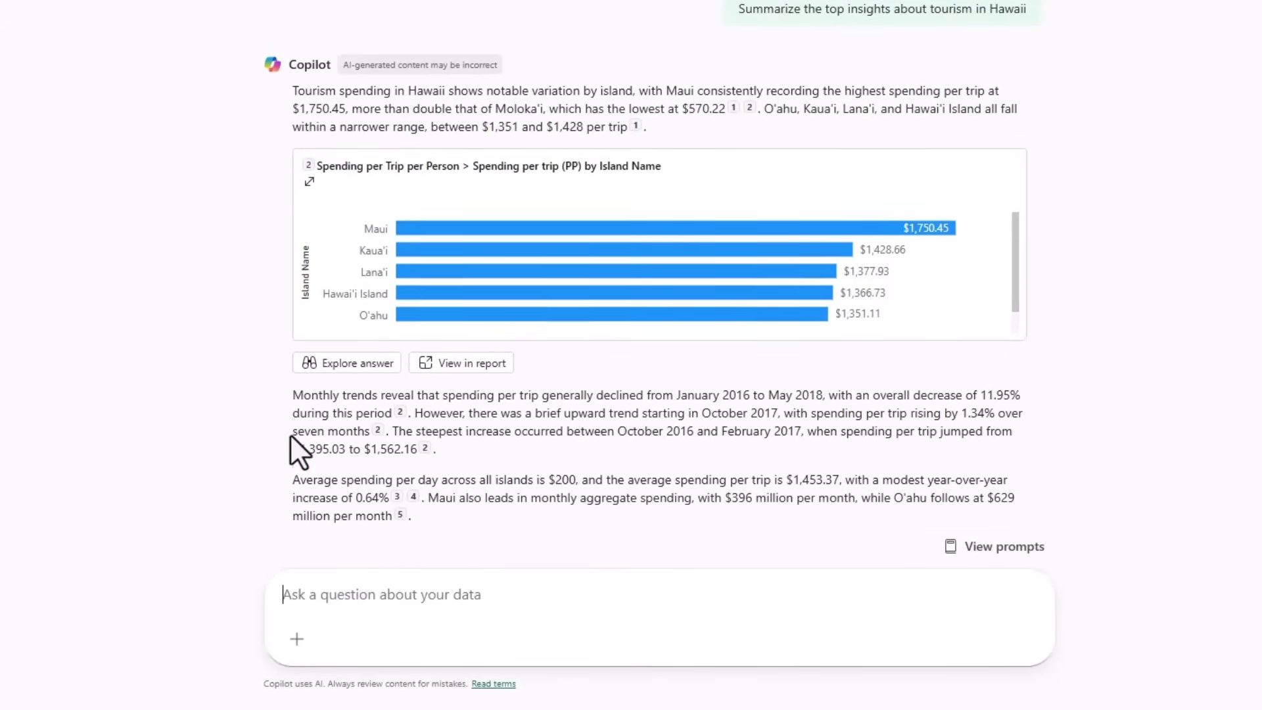
{"action": "scroll", "coordinate": [290, 434], "scroll_direction": "down", "scroll_amount": 4}
{"action": "scroll", "coordinate": [290, 434], "scroll_direction": "down", "scroll_amount": 1}
{"action": "scroll", "coordinate": [290, 434], "scroll_direction": "down", "scroll_amount": 4}
{"action": "scroll", "coordinate": [290, 434], "scroll_direction": "down", "scroll_amount": 1}
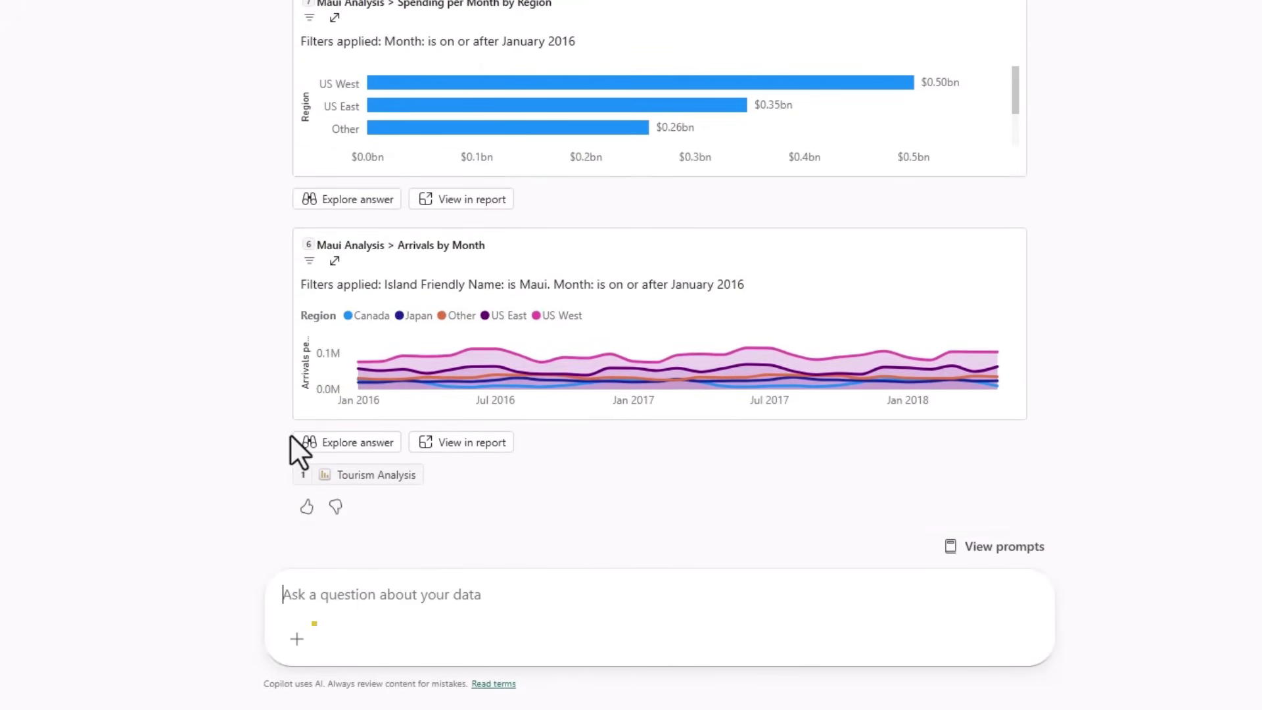
{"action": "left_click", "coordinate": [289, 639]}
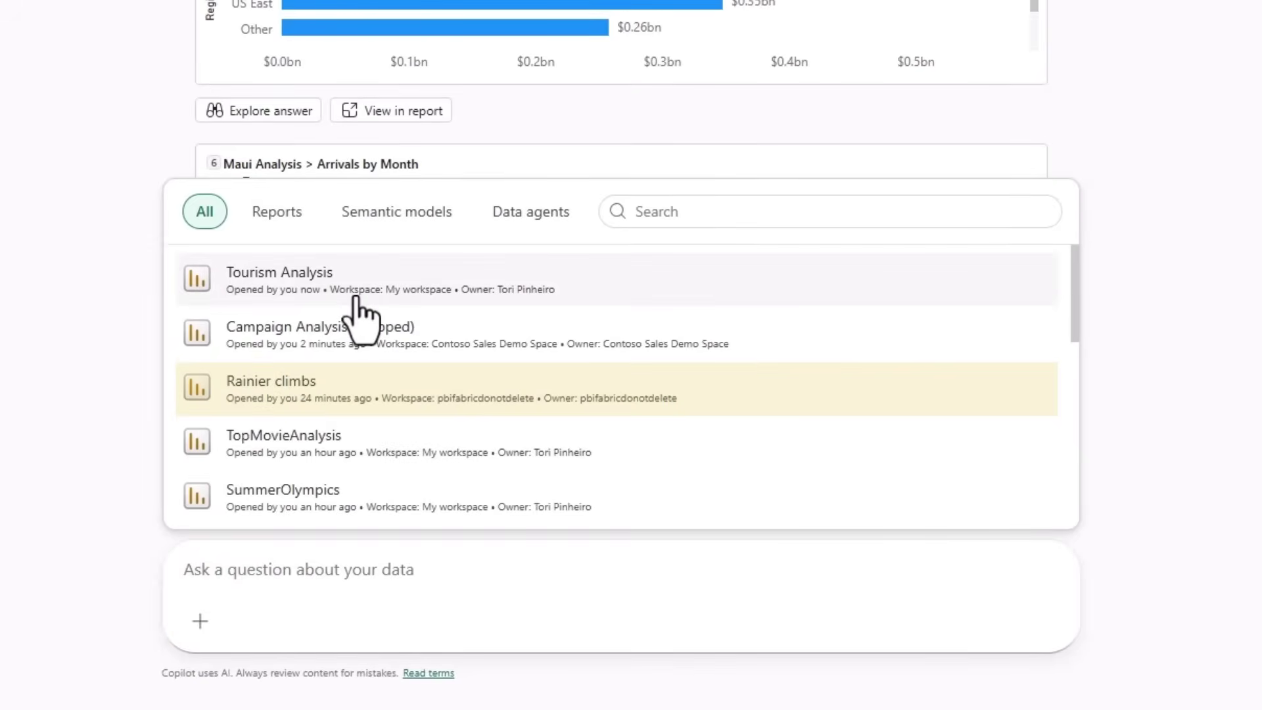
- Ground Copilot in Rainier climbs and ask 'Which climbing route was most successful?'
{"action": "left_click", "coordinate": [414, 395]}
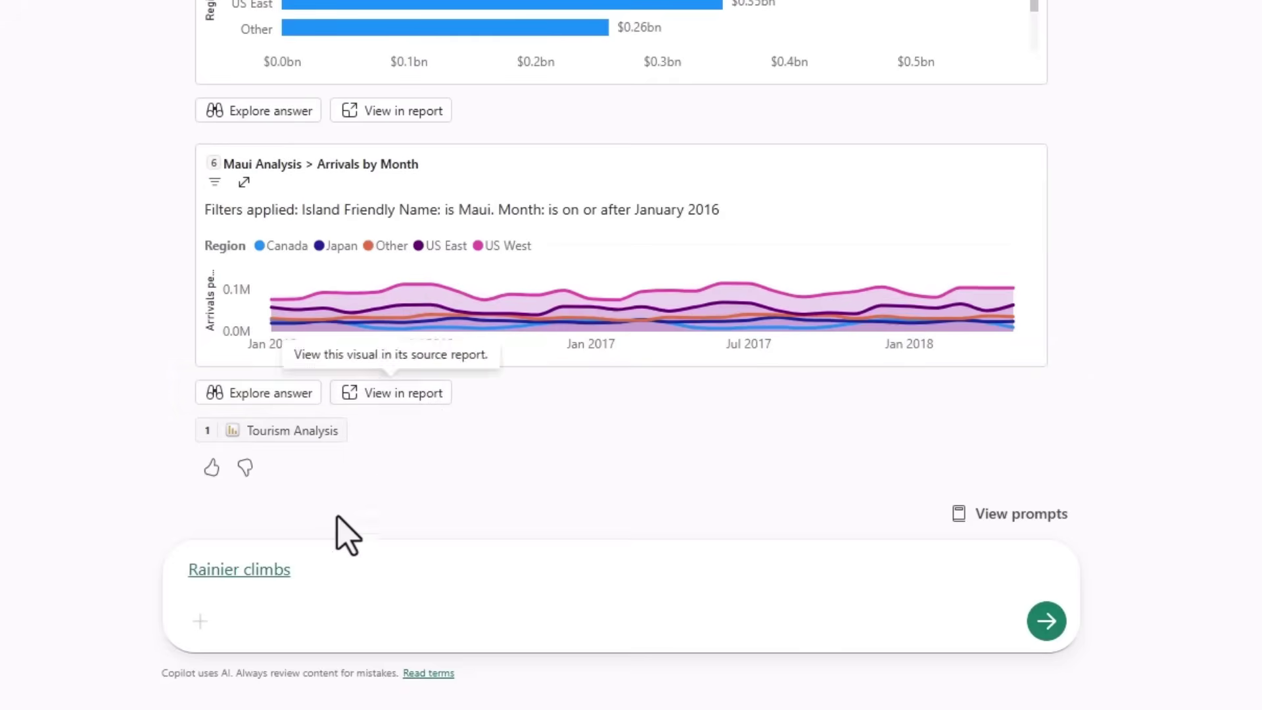
{"action": "type", "text": "Which climbing route was most successful?"}
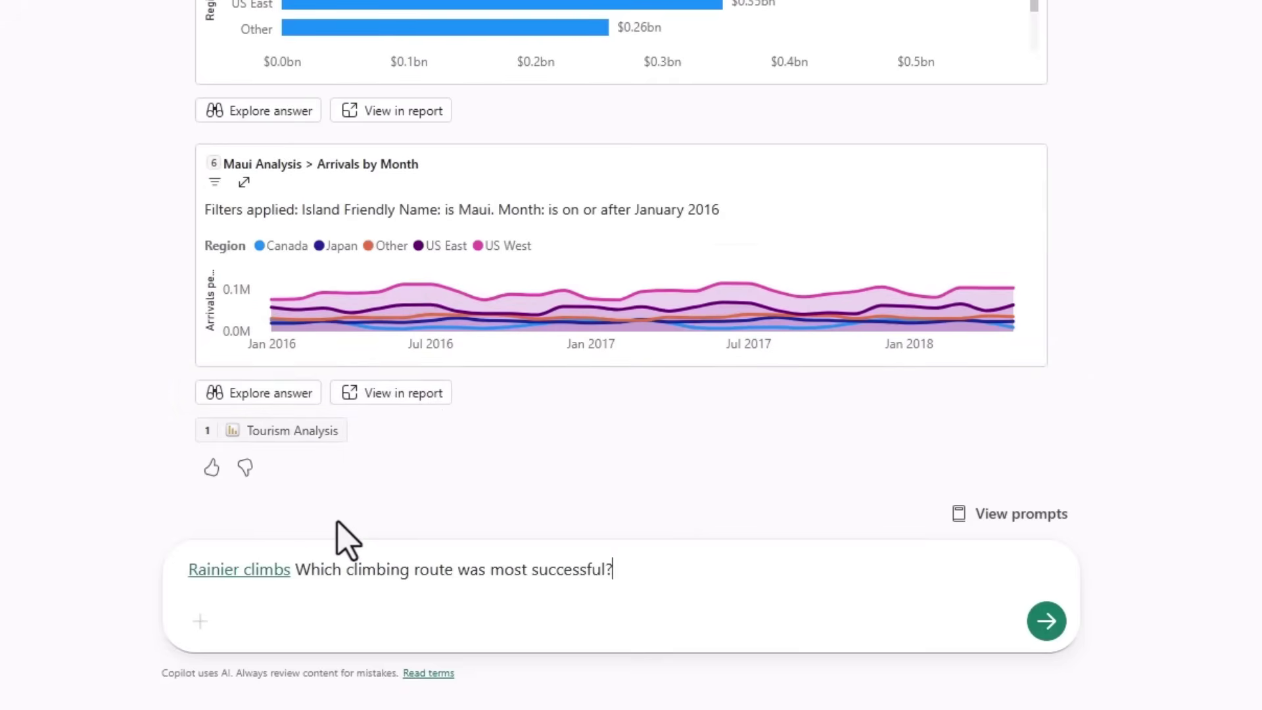
{"action": "key", "text": "Return"}
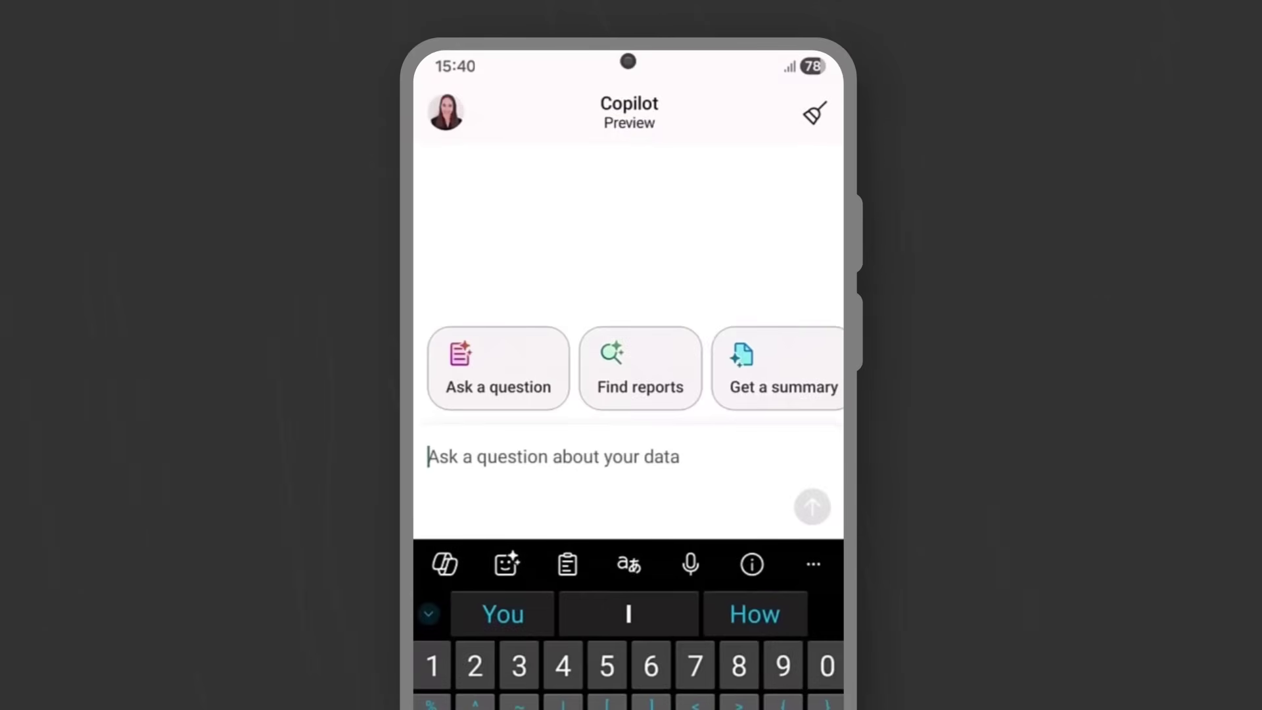
{"action": "type", "text": "What is the total spending"}
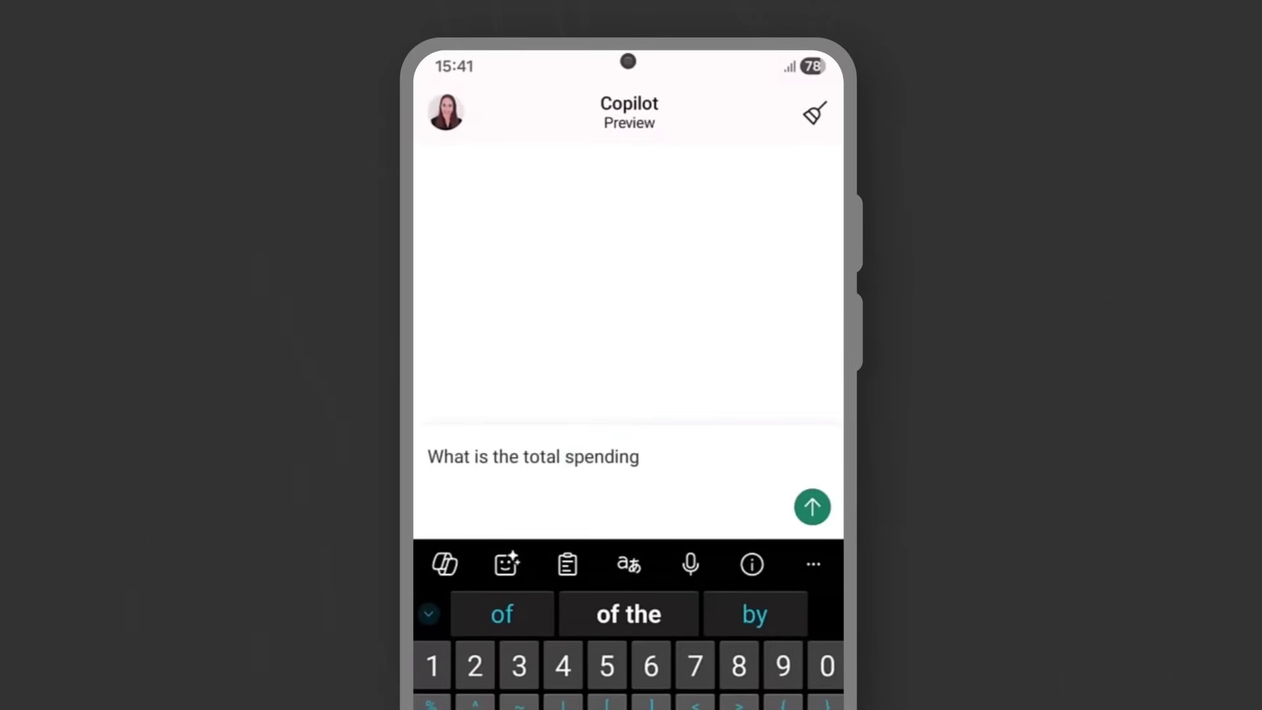
{"action": "type", "text": " by island in tourism?"}
- Ask Copilot 'What is the total spending by island in tourism?' and answer from Tourism Analysis Overview
{"action": "key", "text": "Return"}
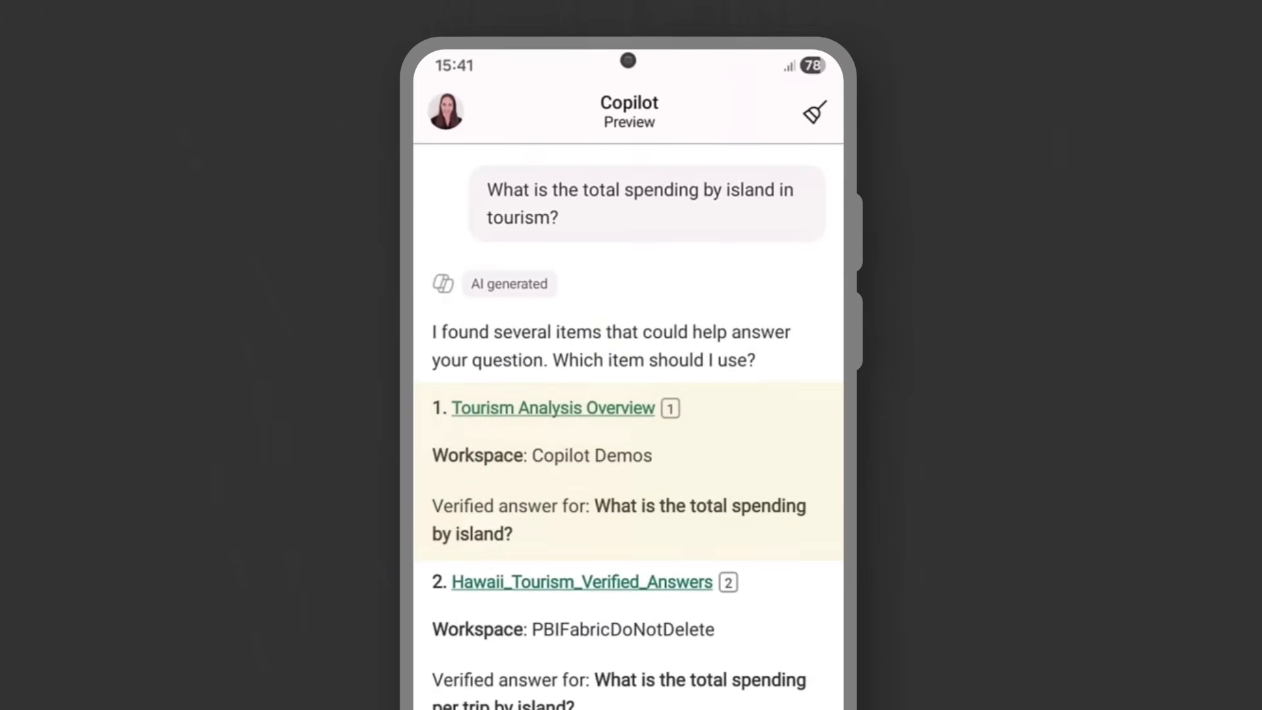
{"action": "scroll", "coordinate": [629, 444], "scroll_direction": "down", "scroll_amount": 10}
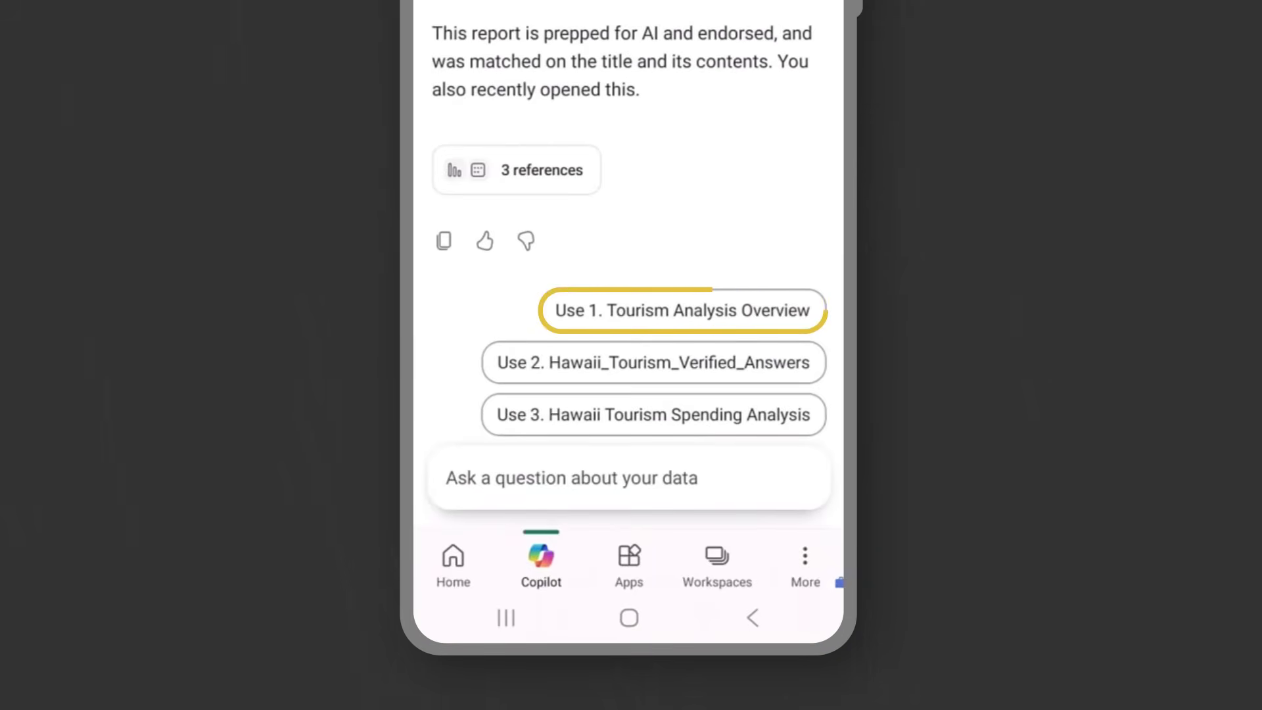
{"action": "left_click", "coordinate": [683, 314]}
{"action": "left_click", "coordinate": [811, 496]}
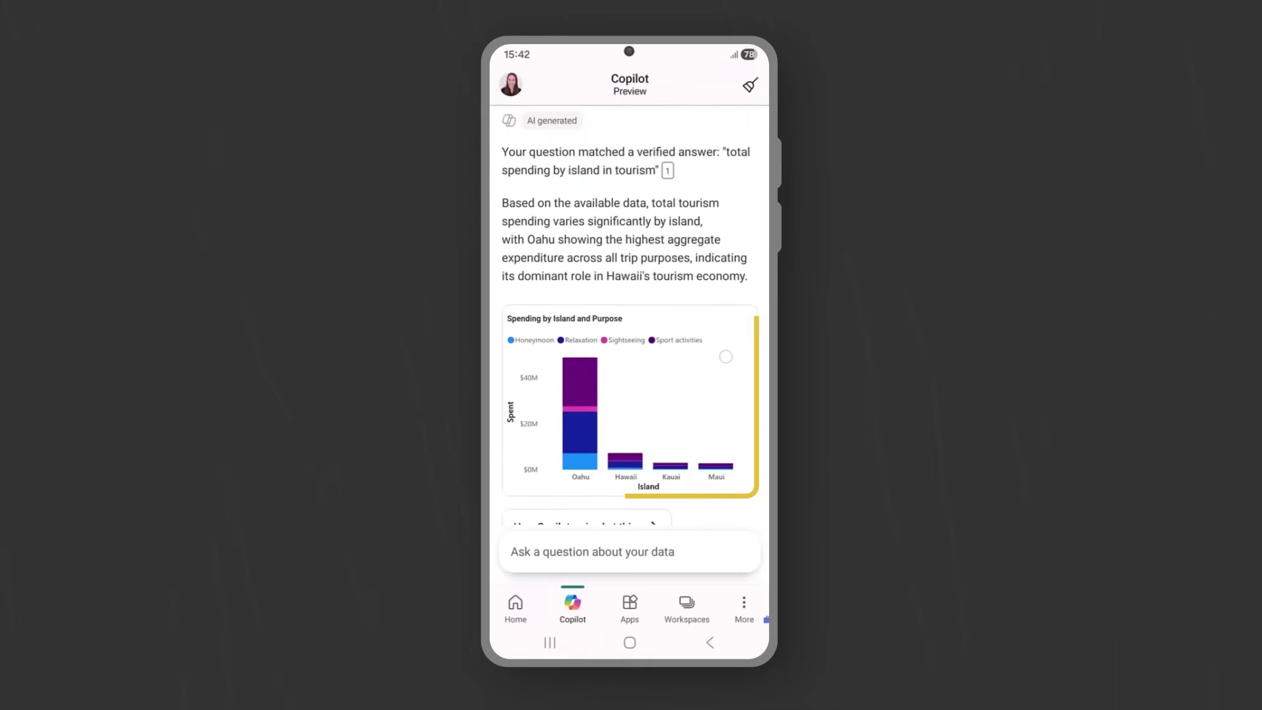
- Enlarge the island spending chart, view Oahu and Hawaii values, share it, and copy the answer
{"action": "left_click", "coordinate": [629, 405]}
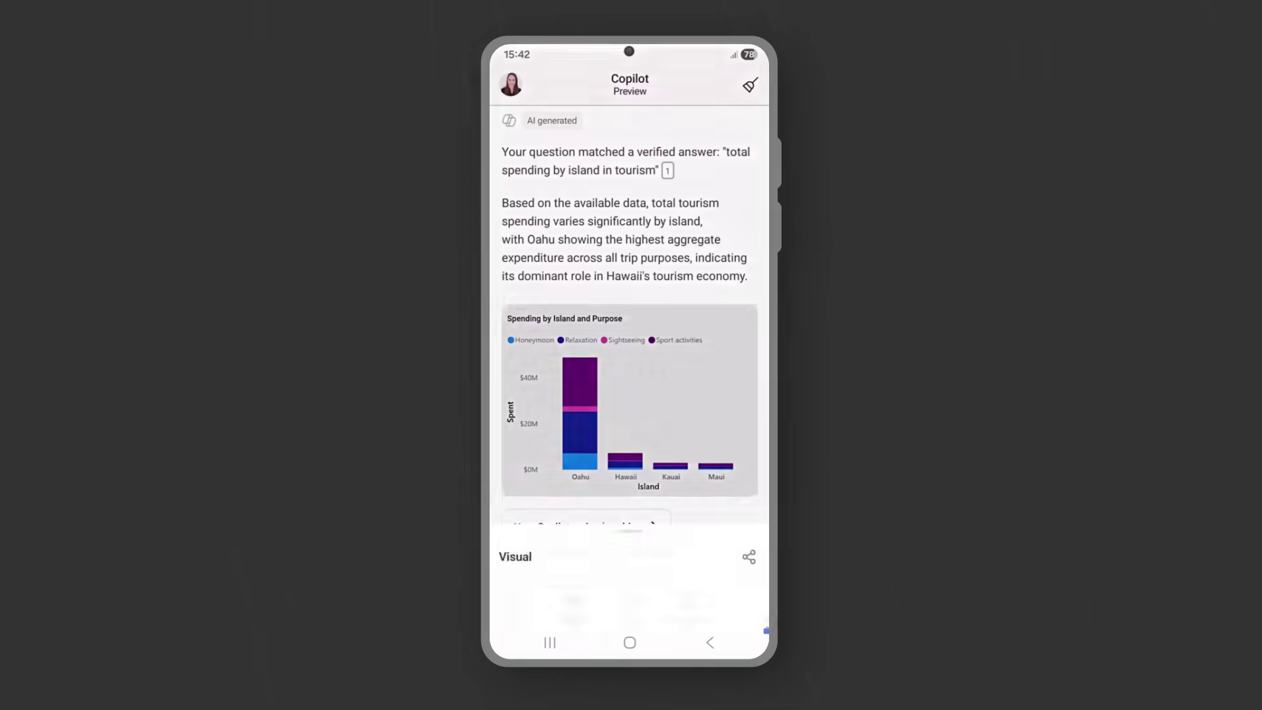
{"action": "left_click", "coordinate": [584, 394]}
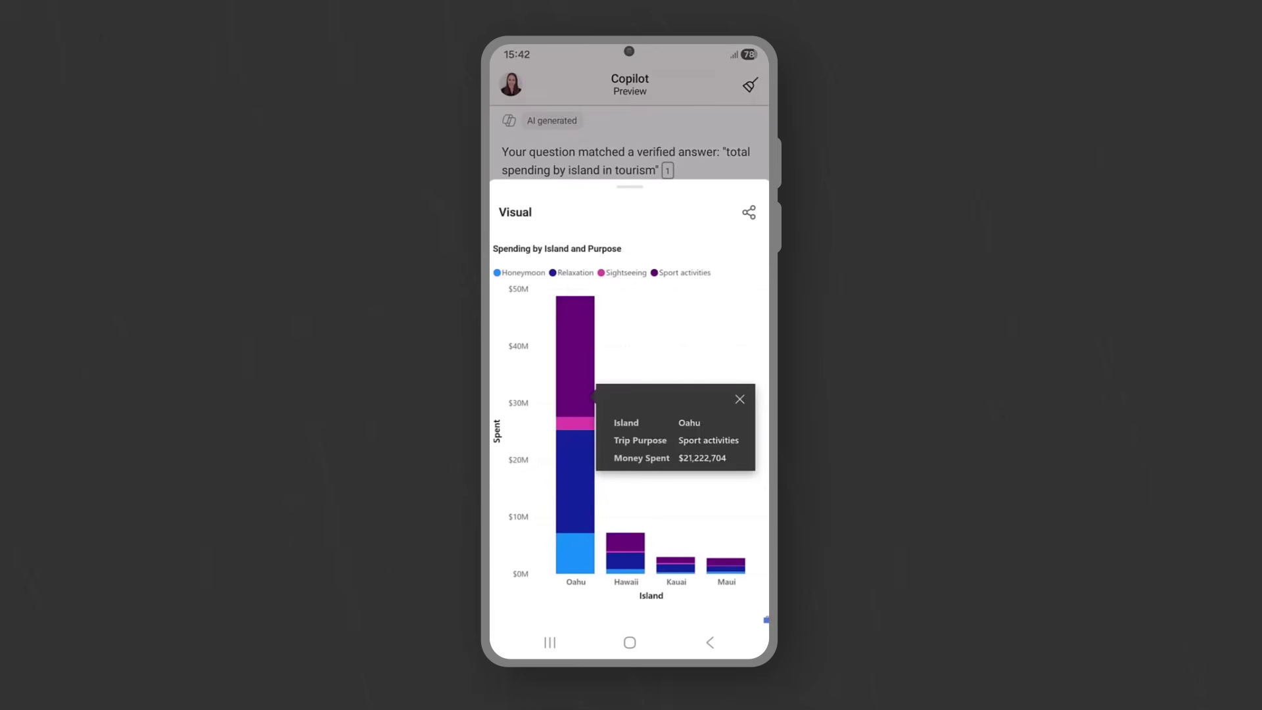
{"action": "left_click", "coordinate": [625, 541]}
{"action": "left_click", "coordinate": [626, 542]}
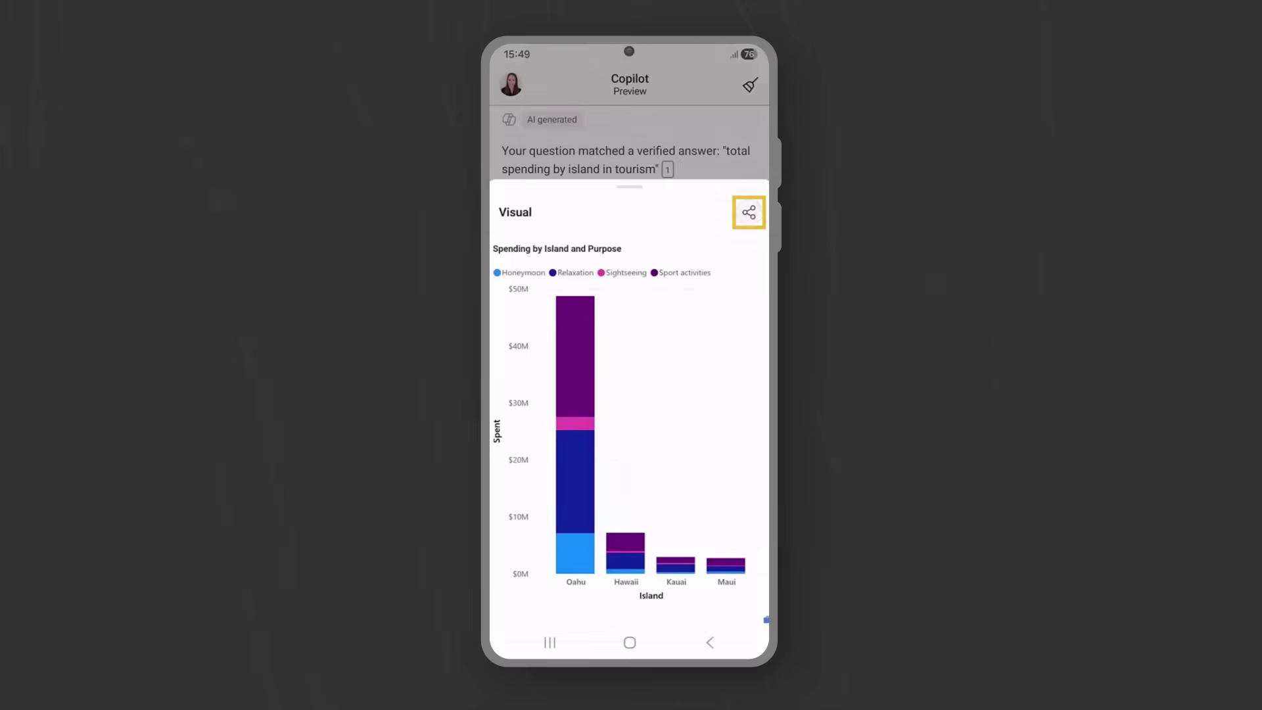
{"action": "left_click", "coordinate": [749, 212]}
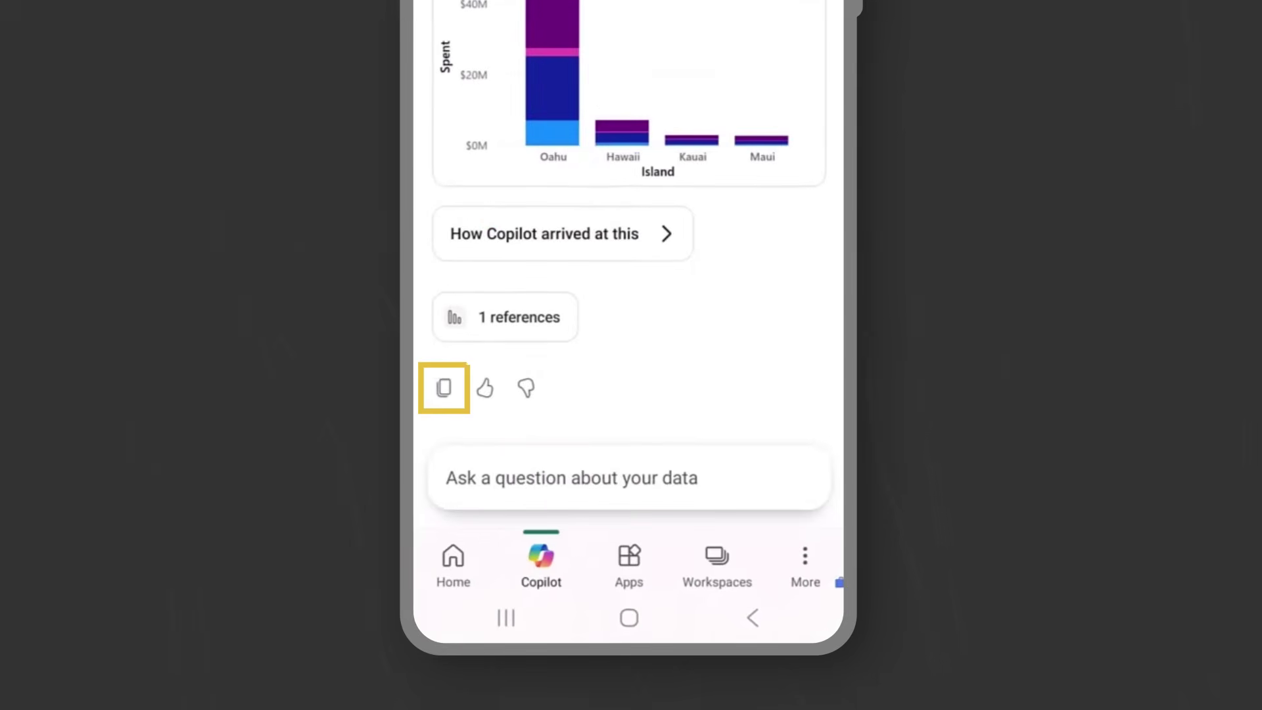
{"action": "left_click", "coordinate": [445, 388]}
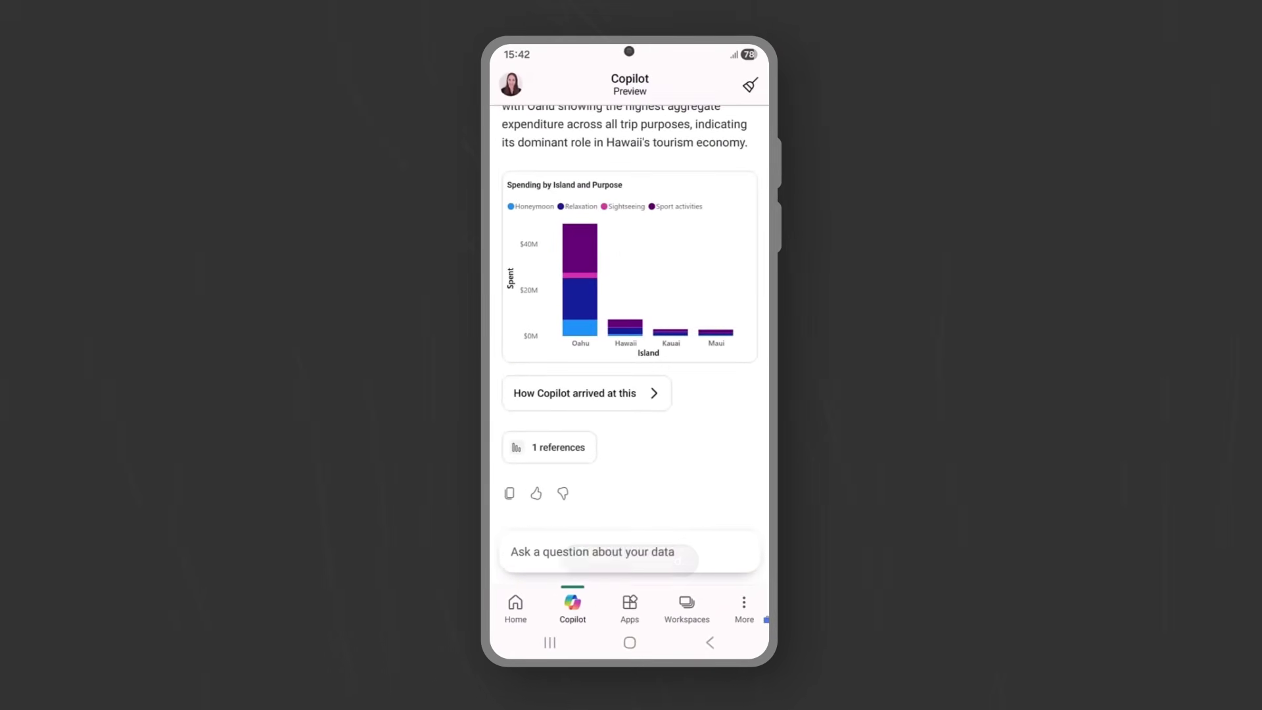
- Ask Copilot to 'Summarize the report focus on spending analysis' and preview citations 1–2
{"action": "left_click", "coordinate": [629, 550]}
{"action": "type", "text": "Summarize the "}
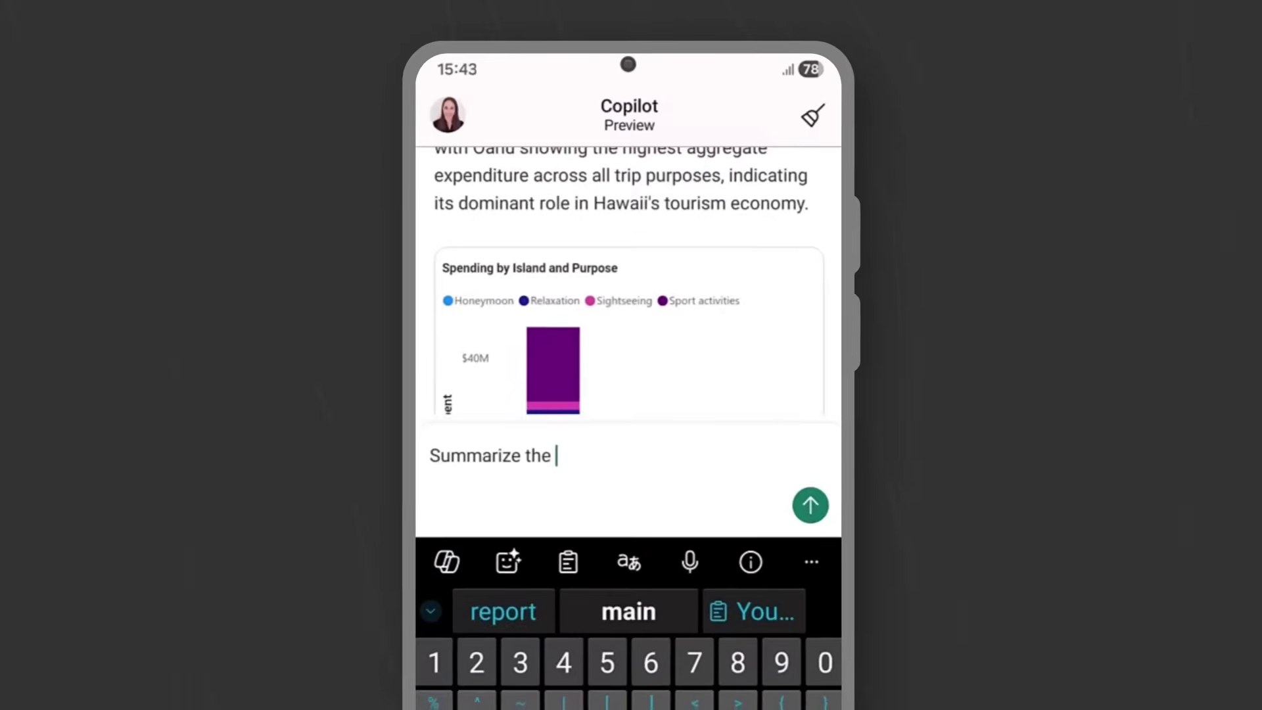
{"action": "type", "text": "report focus on spending"}
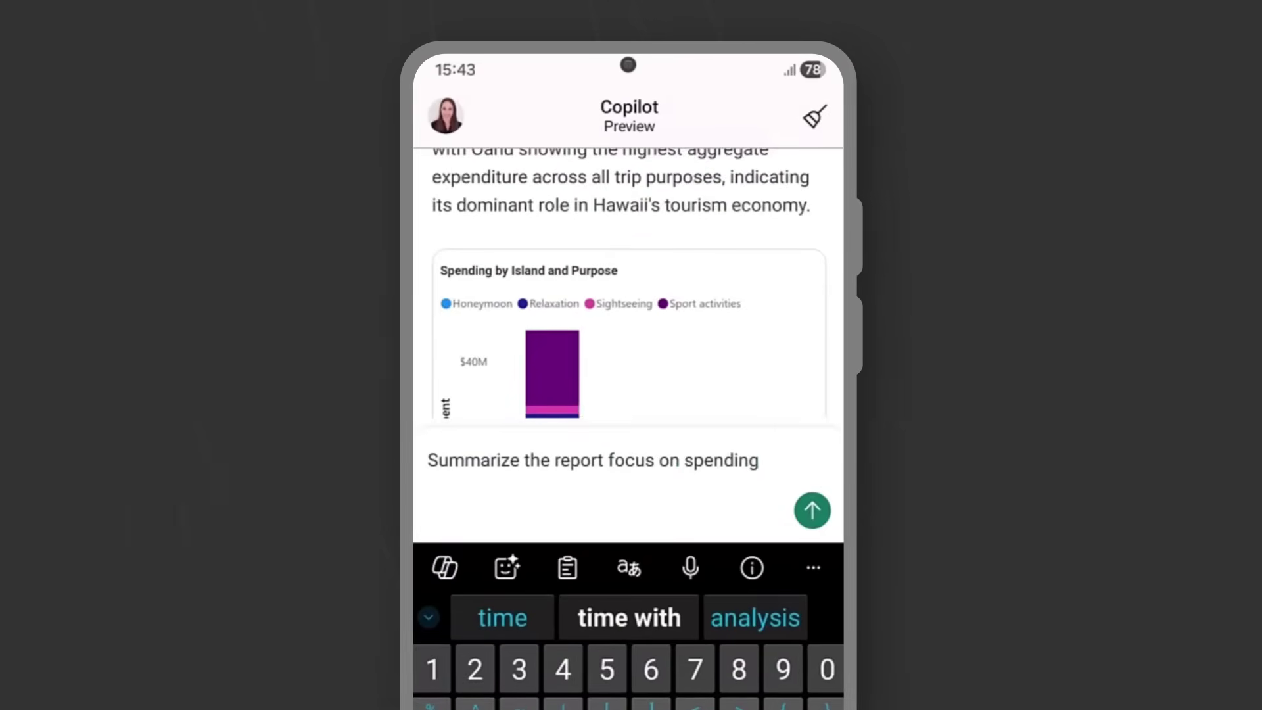
{"action": "type", "text": " analysis"}
{"action": "left_click", "coordinate": [812, 510]}
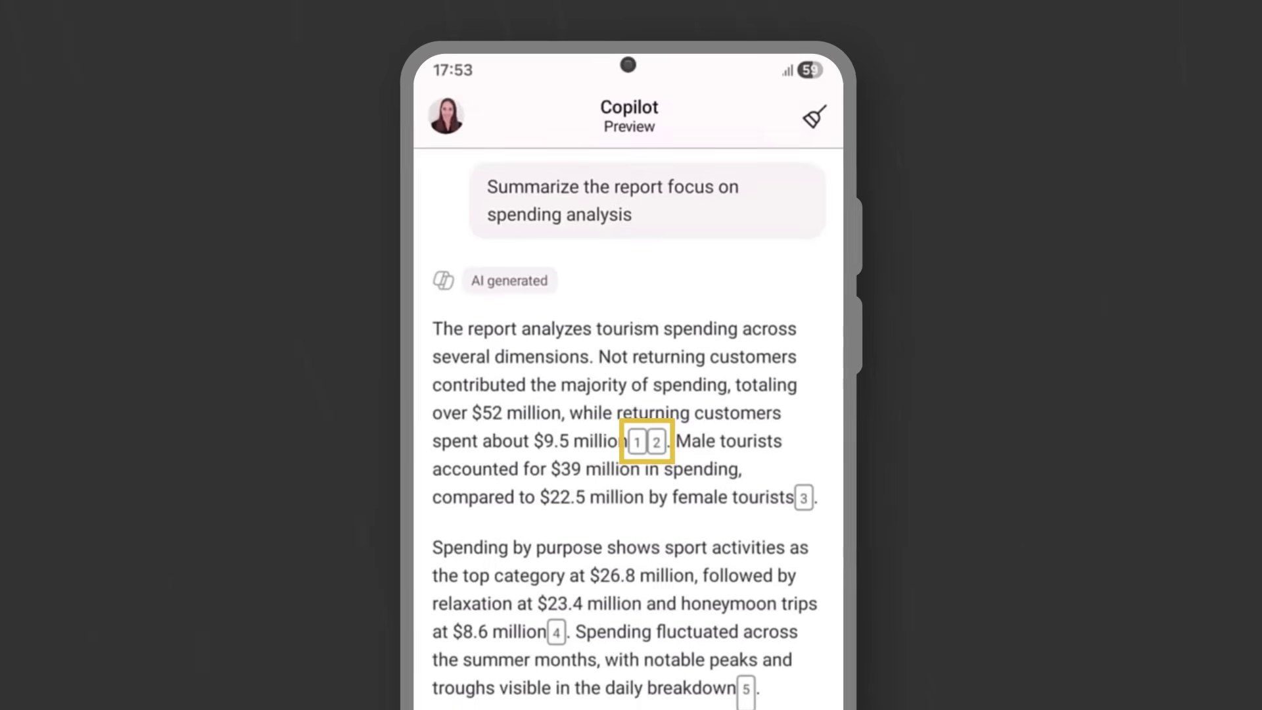
{"action": "left_click", "coordinate": [636, 335]}
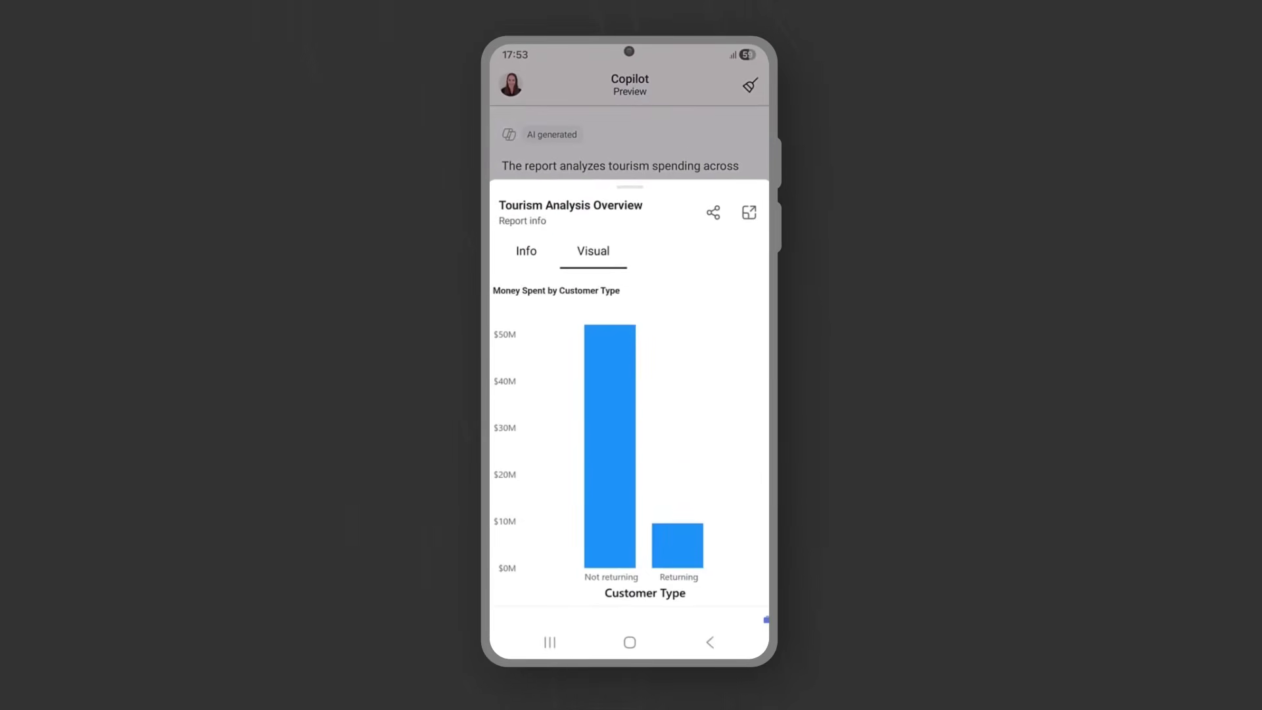
{"action": "key", "text": "Escape"}
- Preview the charts behind citations 4 and 5, open the full report, then return to Copilot
{"action": "left_click", "coordinate": [583, 363]}
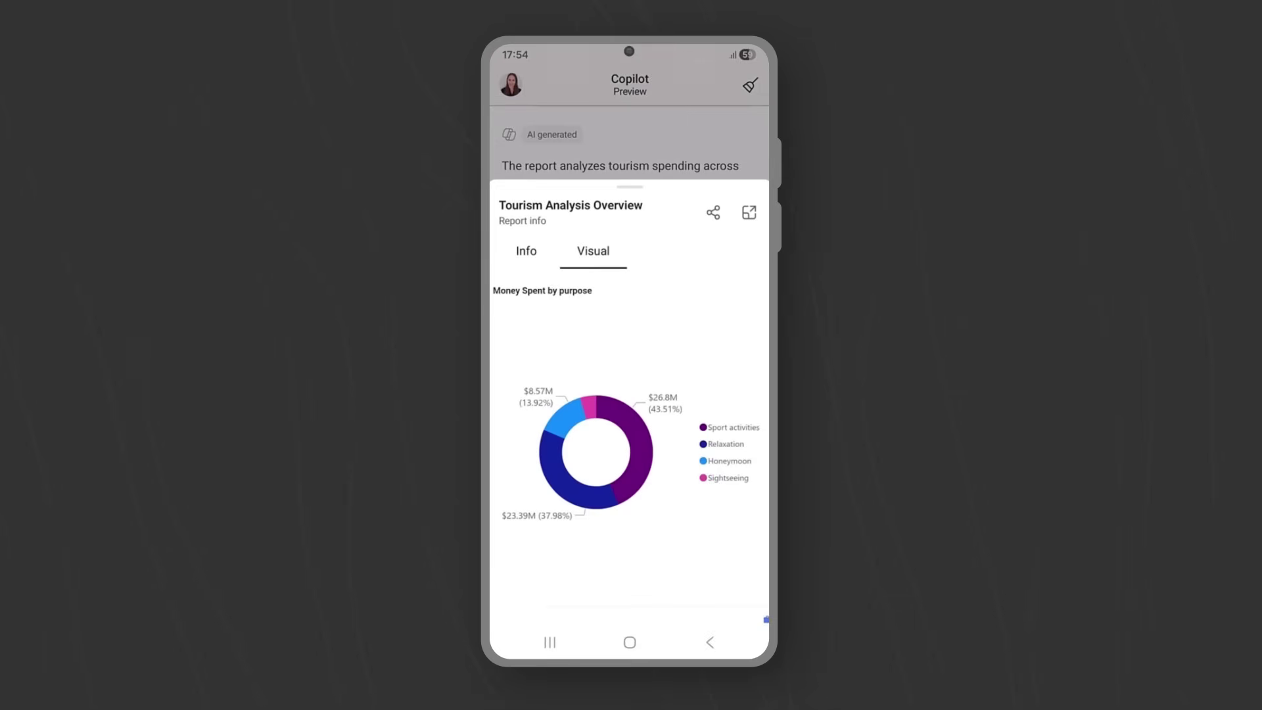
{"action": "key", "text": "Escape"}
{"action": "left_click", "coordinate": [705, 401]}
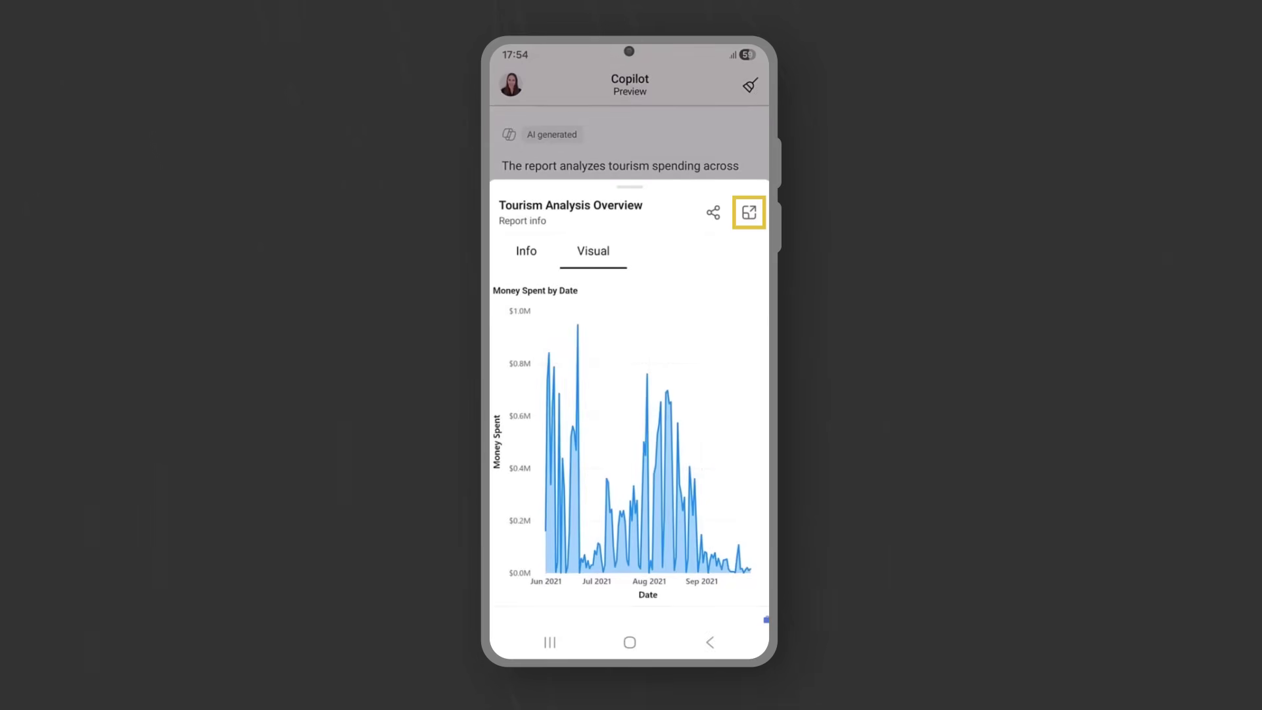
{"action": "left_click", "coordinate": [748, 212]}
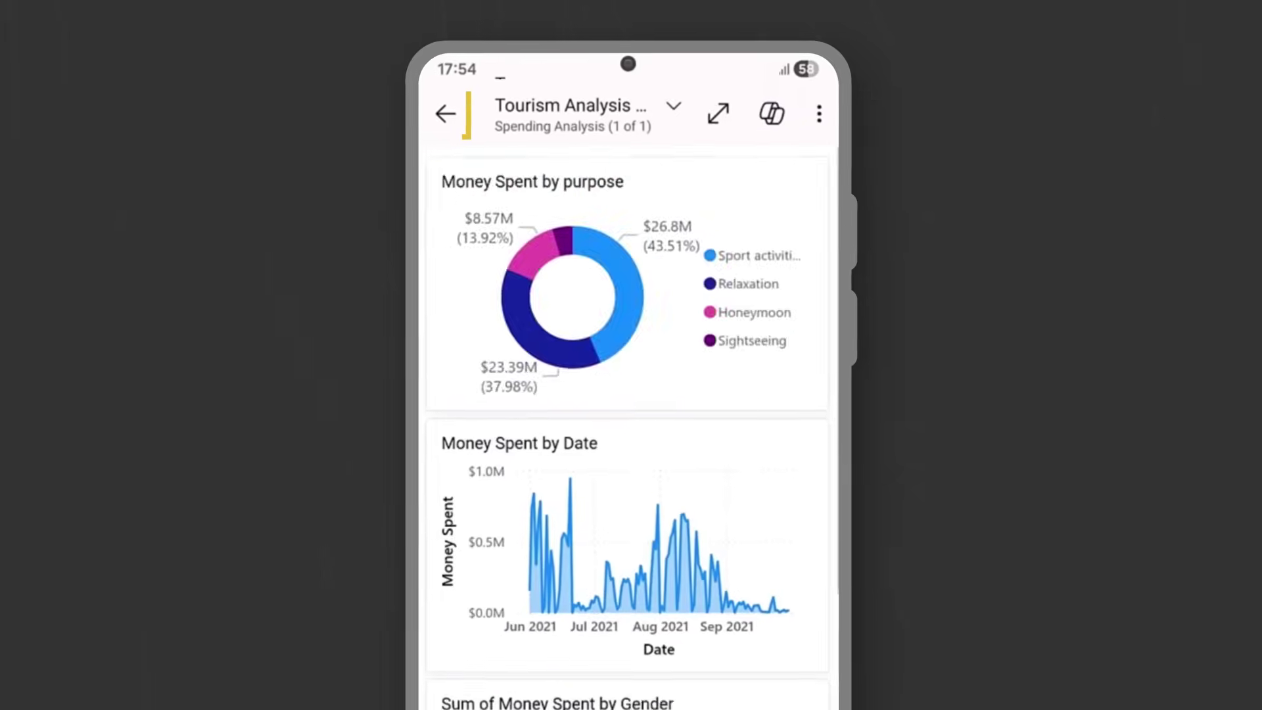
{"action": "scroll", "coordinate": [780, 225], "scroll_direction": "down", "scroll_amount": 5}
{"action": "scroll", "coordinate": [782, 225], "scroll_direction": "up", "scroll_amount": 3}
{"action": "left_click", "coordinate": [441, 115]}
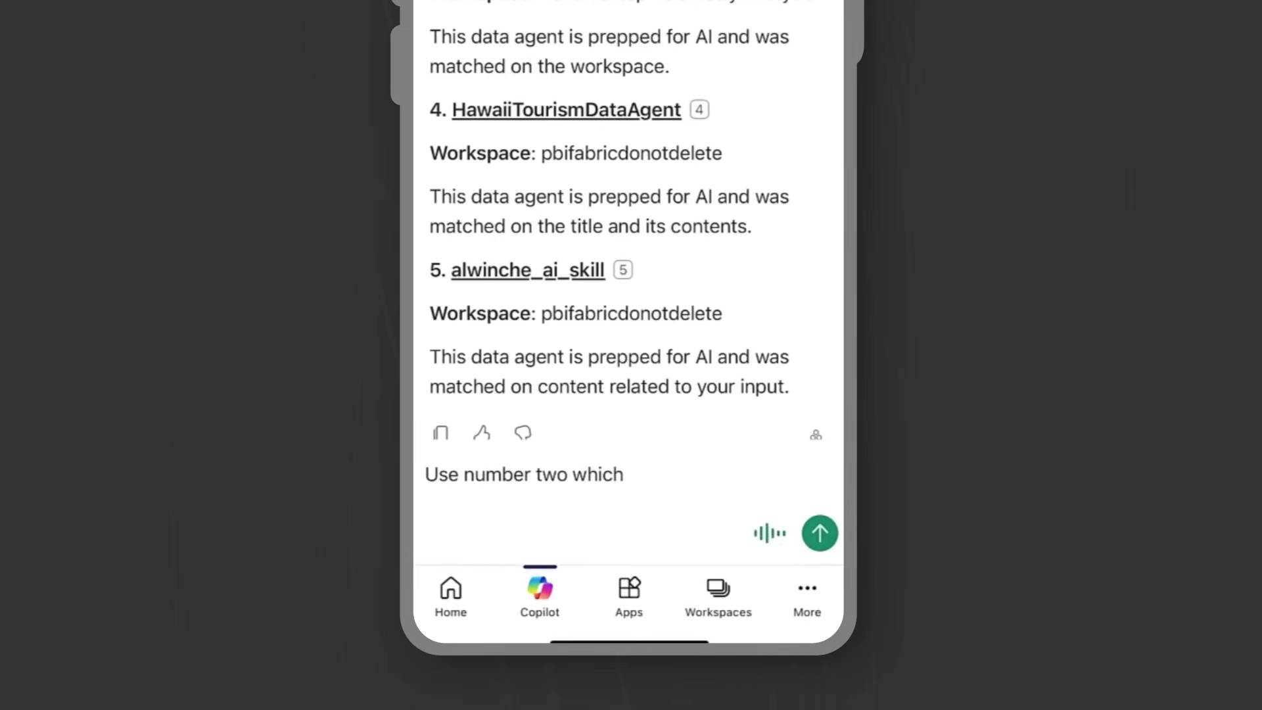
{"action": "type", "text": "ned"}
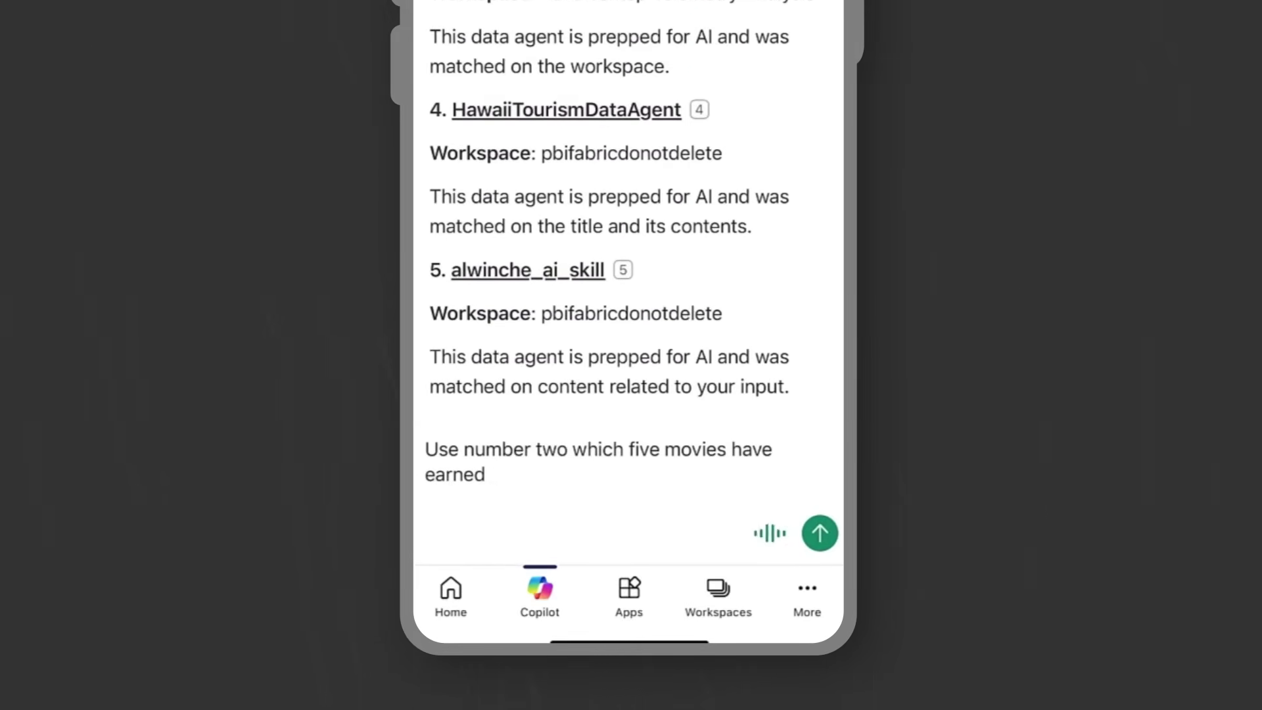
{"action": "type", "text": " revenue"}
- Send the follow-up 'Use number two which five movies have earned revenue'
{"action": "key", "text": "Return"}
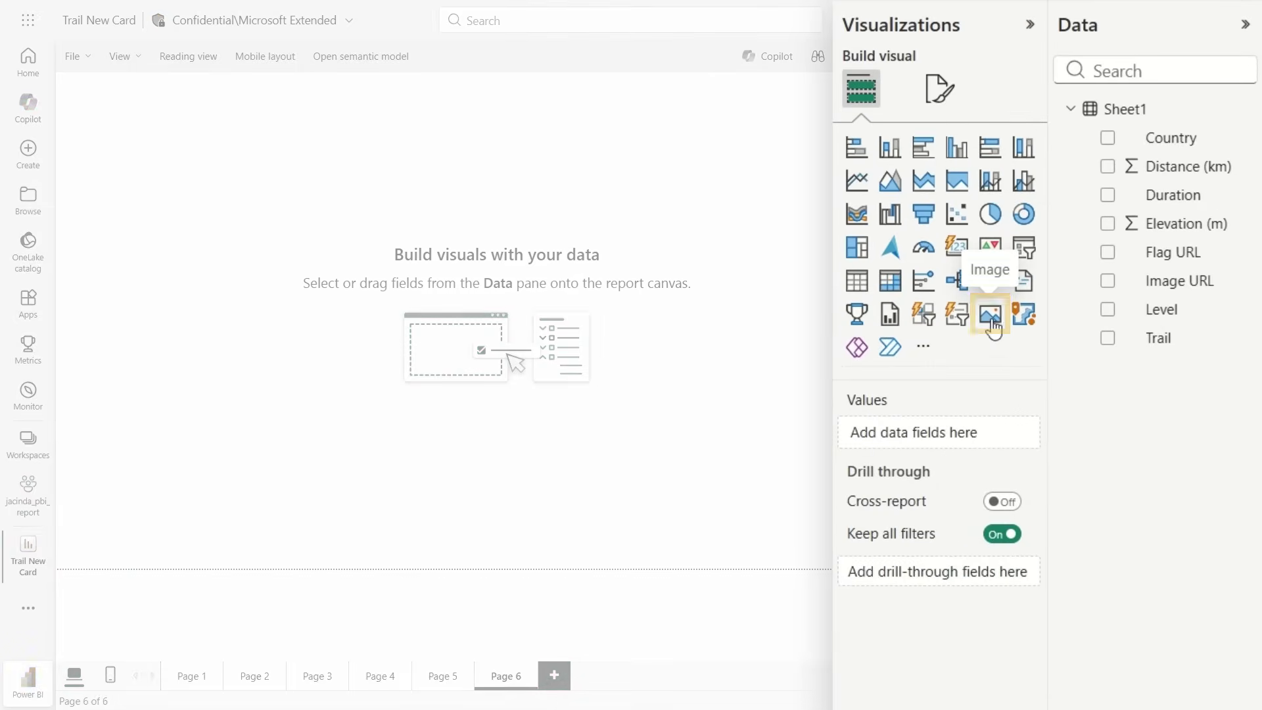
- Add an image visual and set its Image source to Select from data
{"action": "left_click", "coordinate": [990, 322]}
{"action": "left_click_drag", "start_coordinate": [128, 225], "coordinate": [464, 351]}
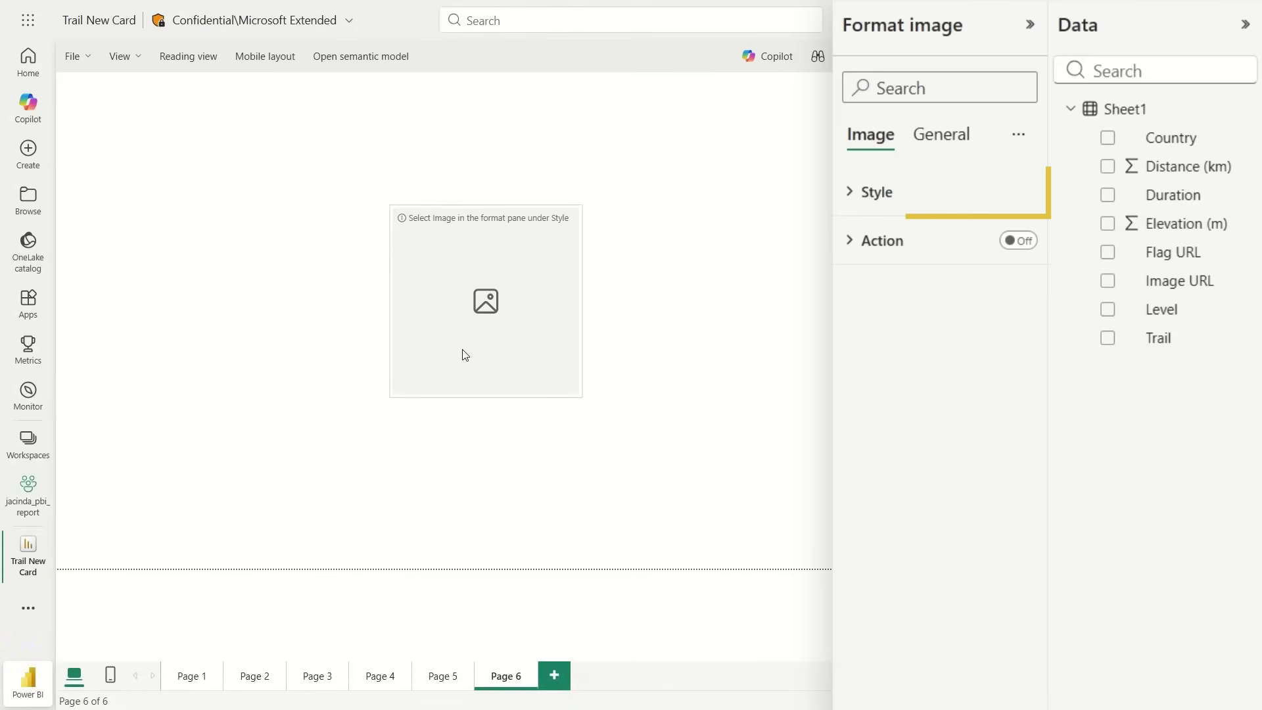
{"action": "left_click", "coordinate": [882, 202]}
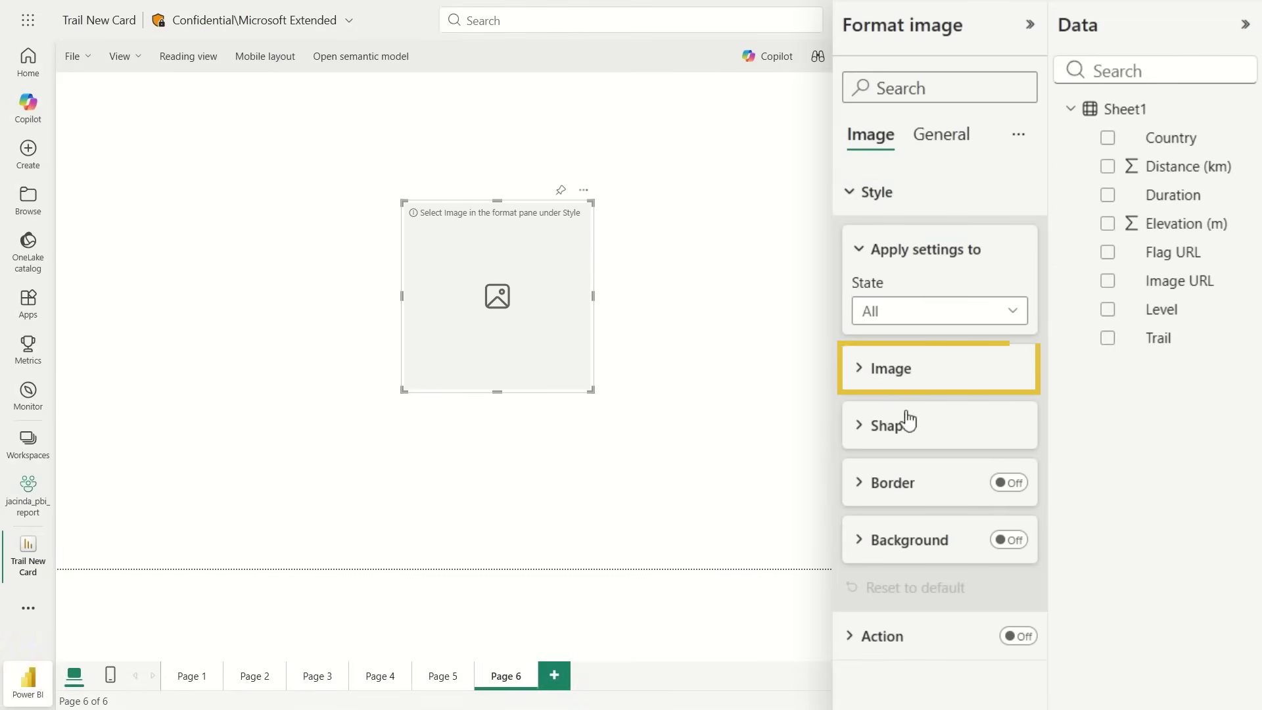
{"action": "left_click", "coordinate": [892, 370]}
{"action": "left_click", "coordinate": [960, 439]}
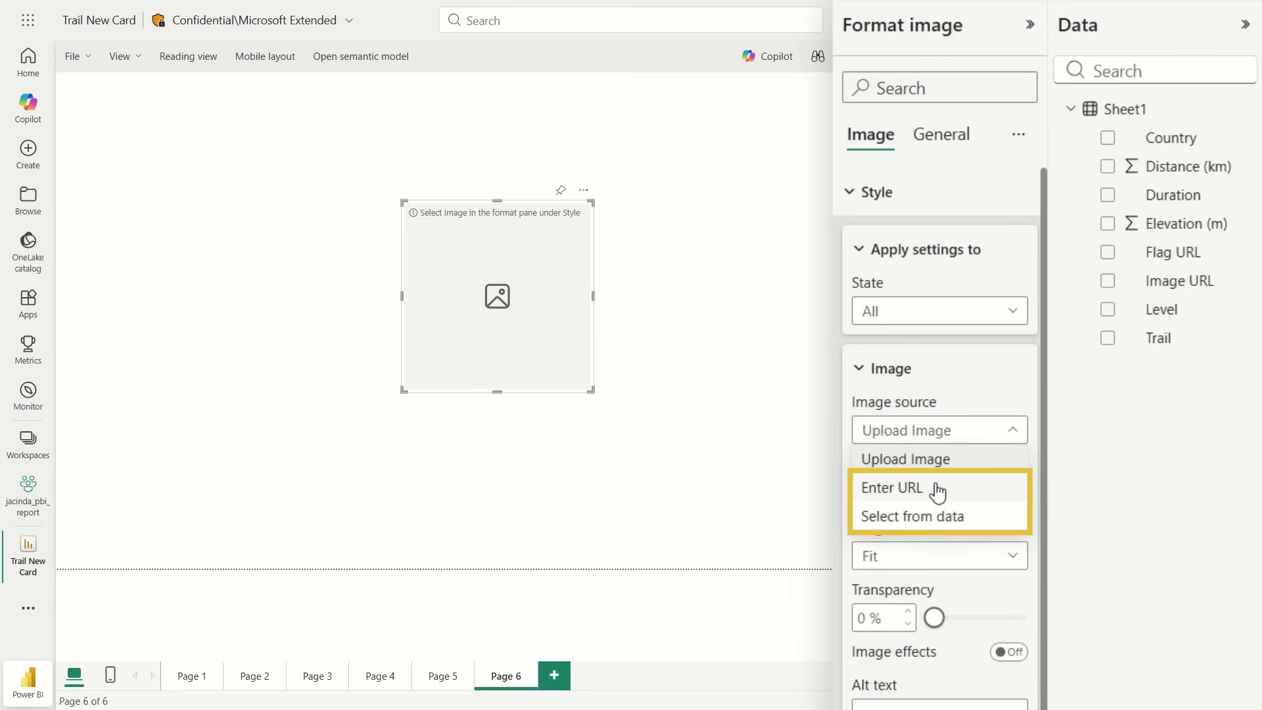
{"action": "left_click", "coordinate": [973, 521]}
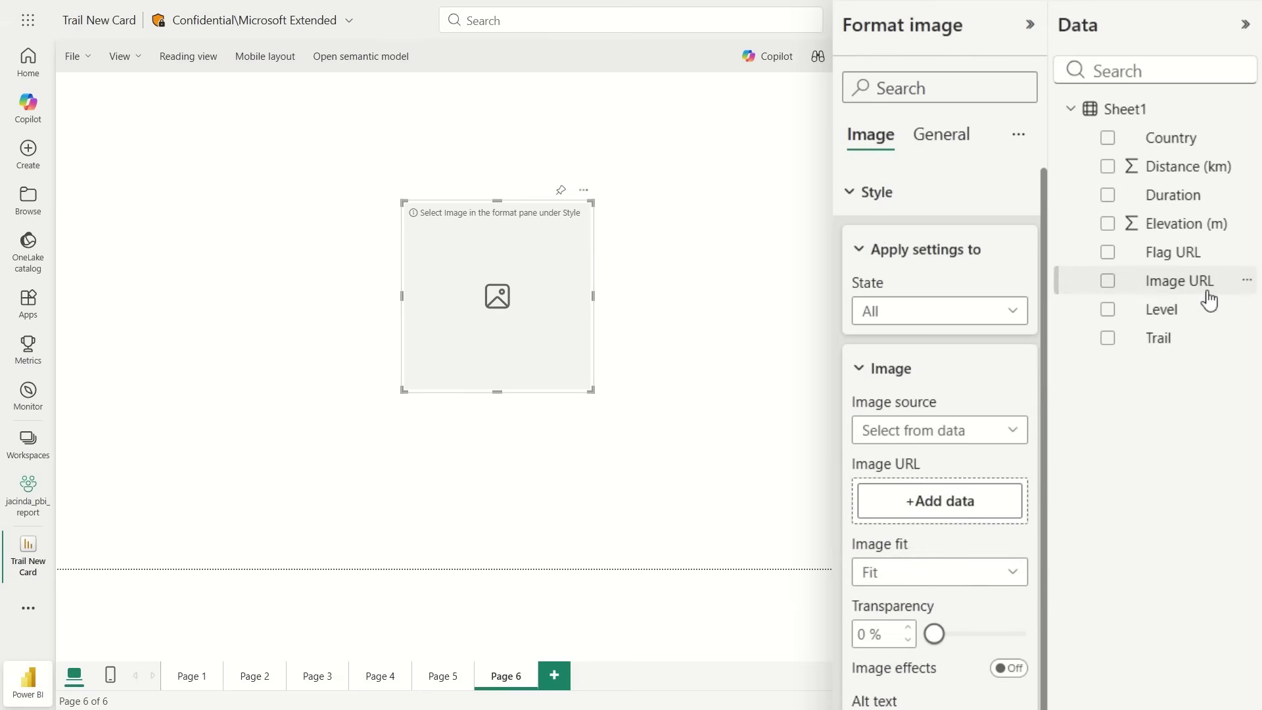
- Use the Image URL field as the picture, then enlarge the visual and move it left
{"action": "left_click_drag", "start_coordinate": [1195, 297], "coordinate": [995, 506]}
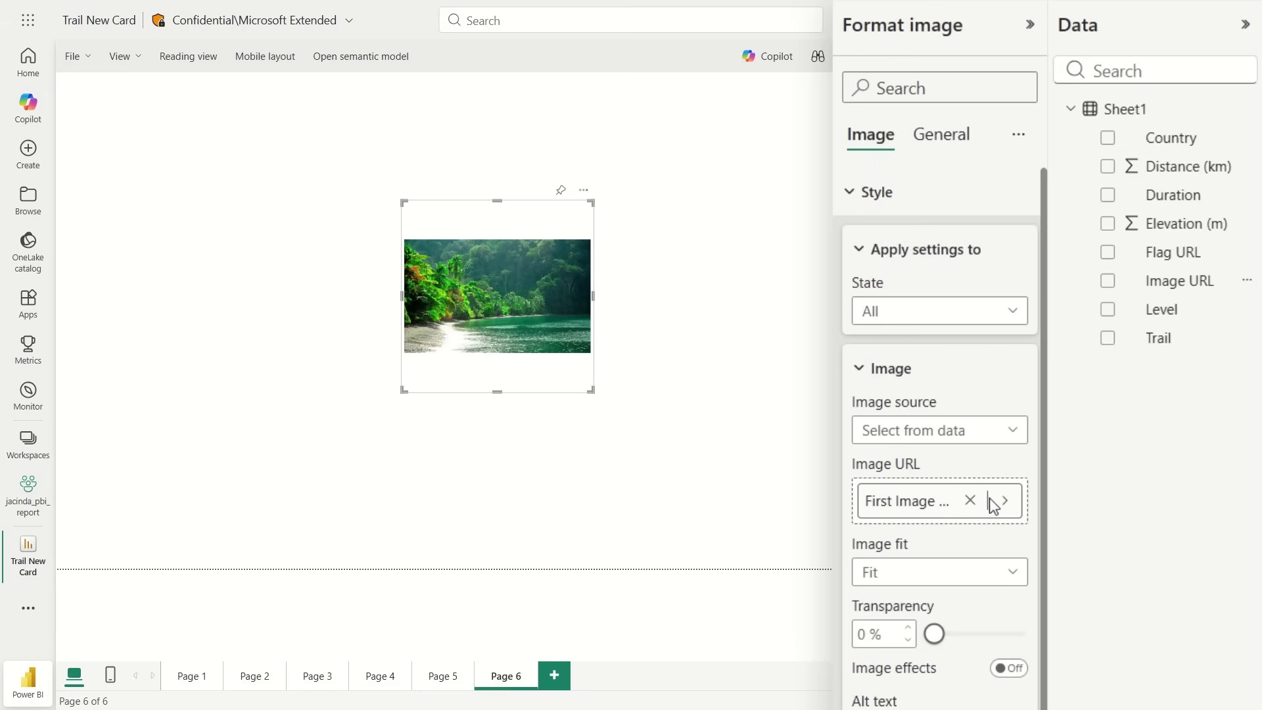
{"action": "left_click_drag", "start_coordinate": [590, 391], "coordinate": [726, 532]}
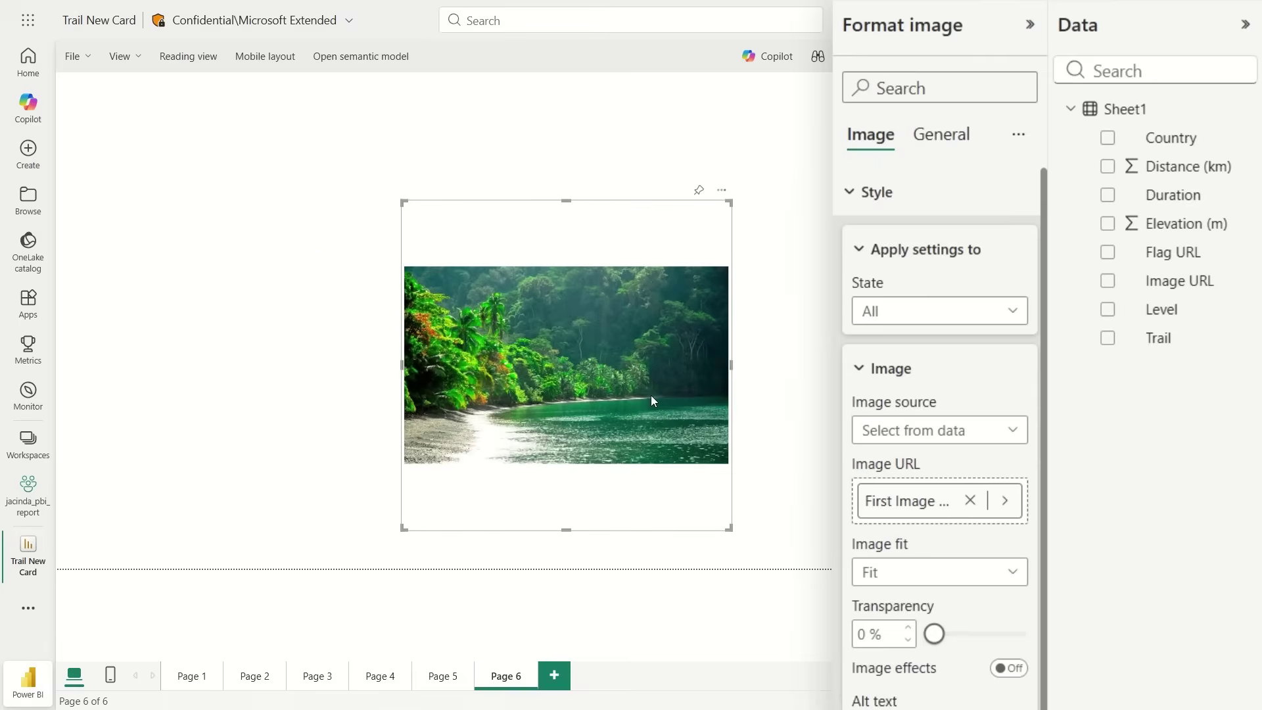
{"action": "left_click_drag", "start_coordinate": [653, 401], "coordinate": [375, 380]}
- Add a Country button slicer and select Germany, then USA, to swap the pictured scene
{"action": "left_click", "coordinate": [761, 324]}
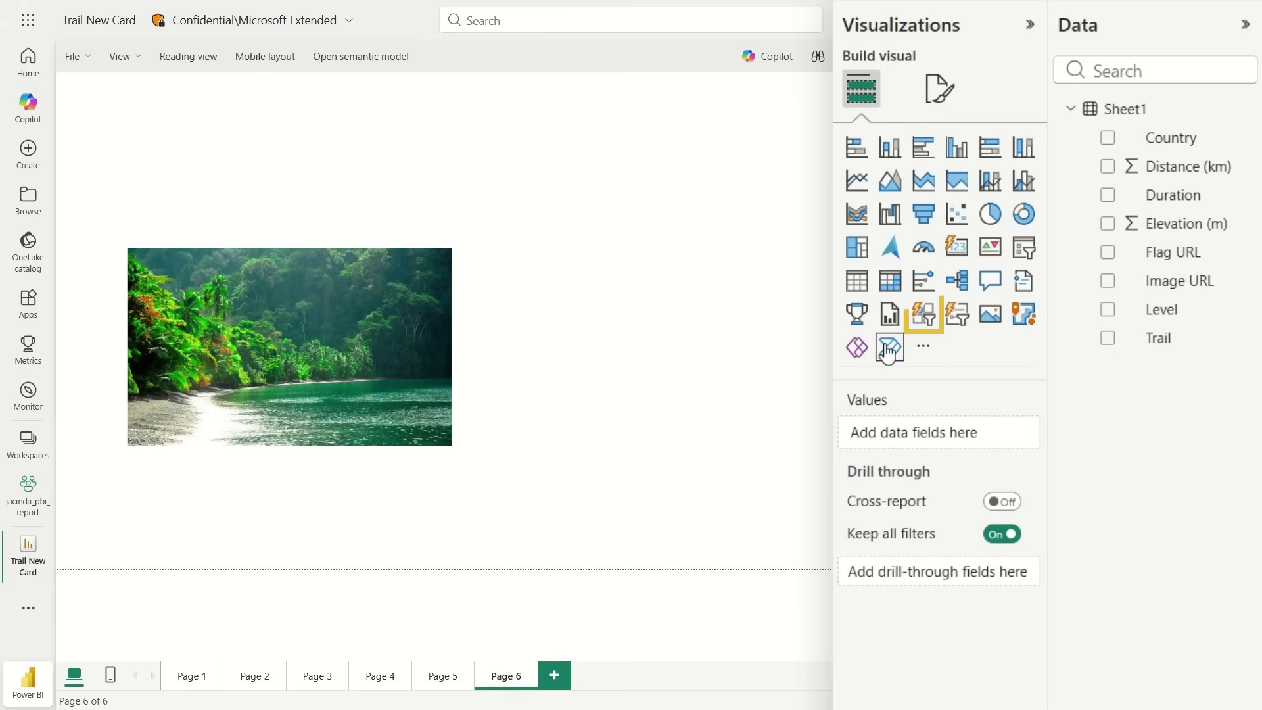
{"action": "left_click", "coordinate": [924, 313]}
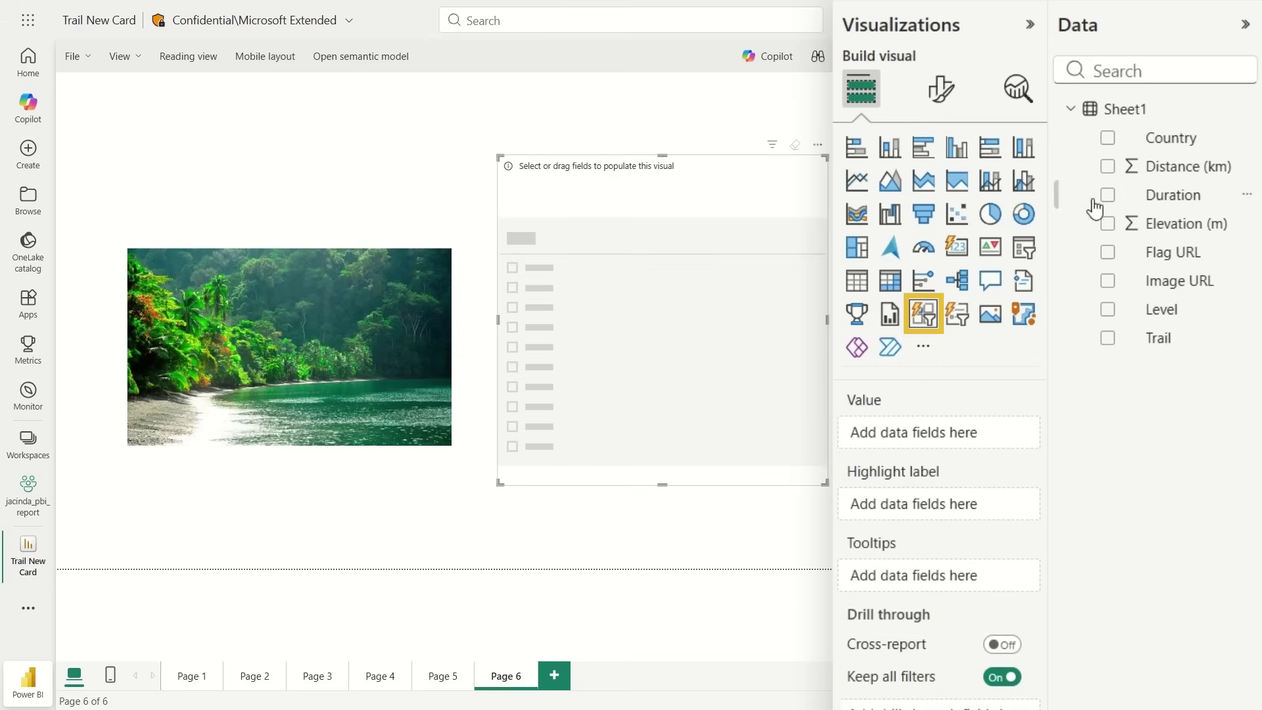
{"action": "left_click", "coordinate": [1111, 138]}
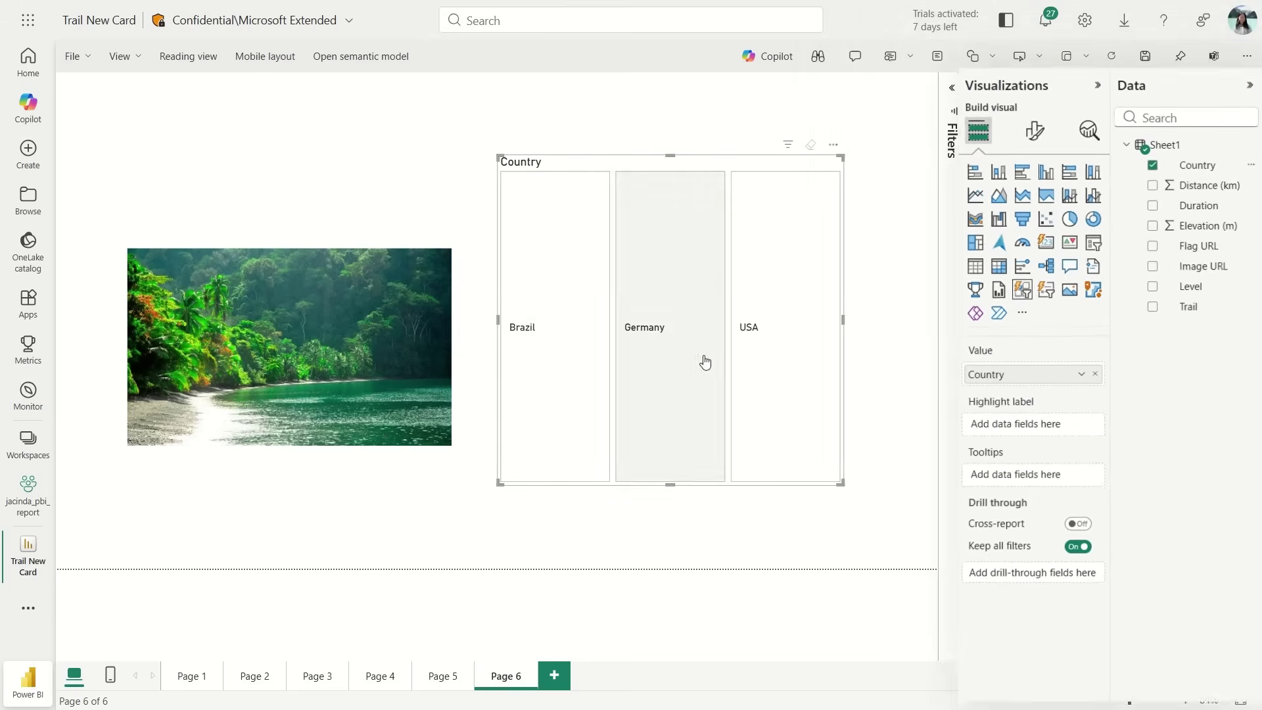
{"action": "left_click", "coordinate": [705, 363]}
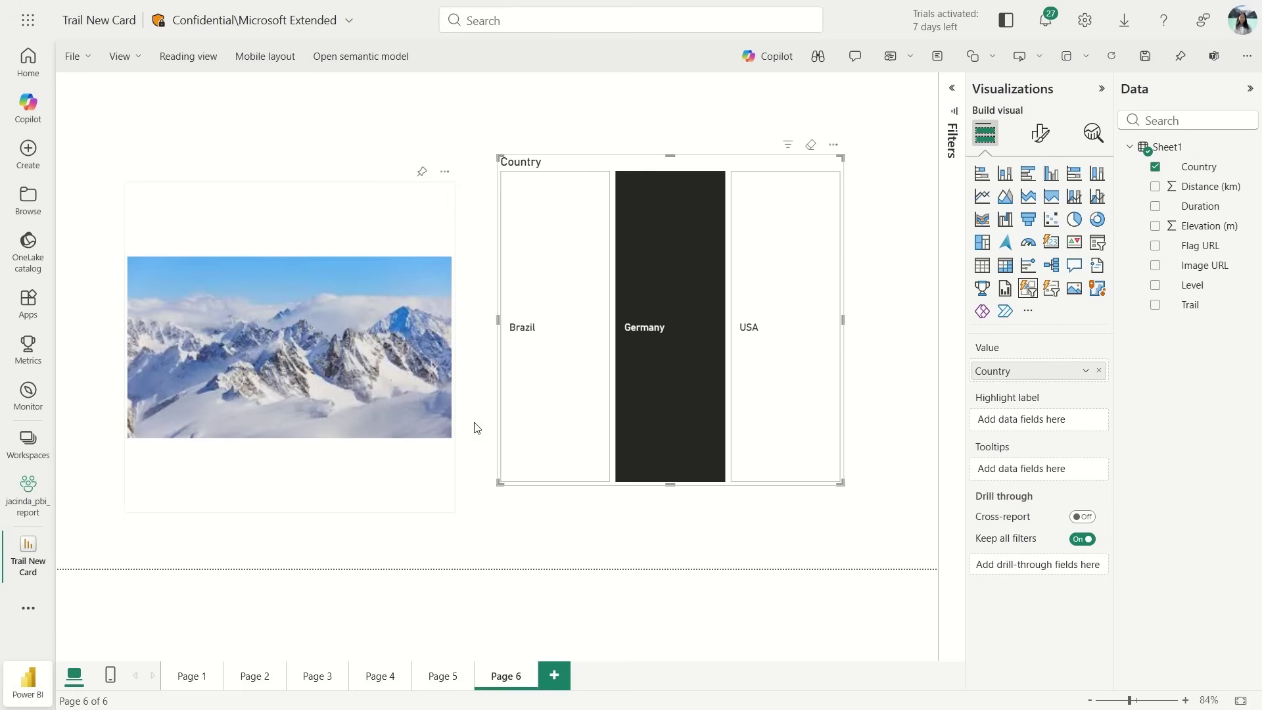
{"action": "left_click", "coordinate": [751, 388]}
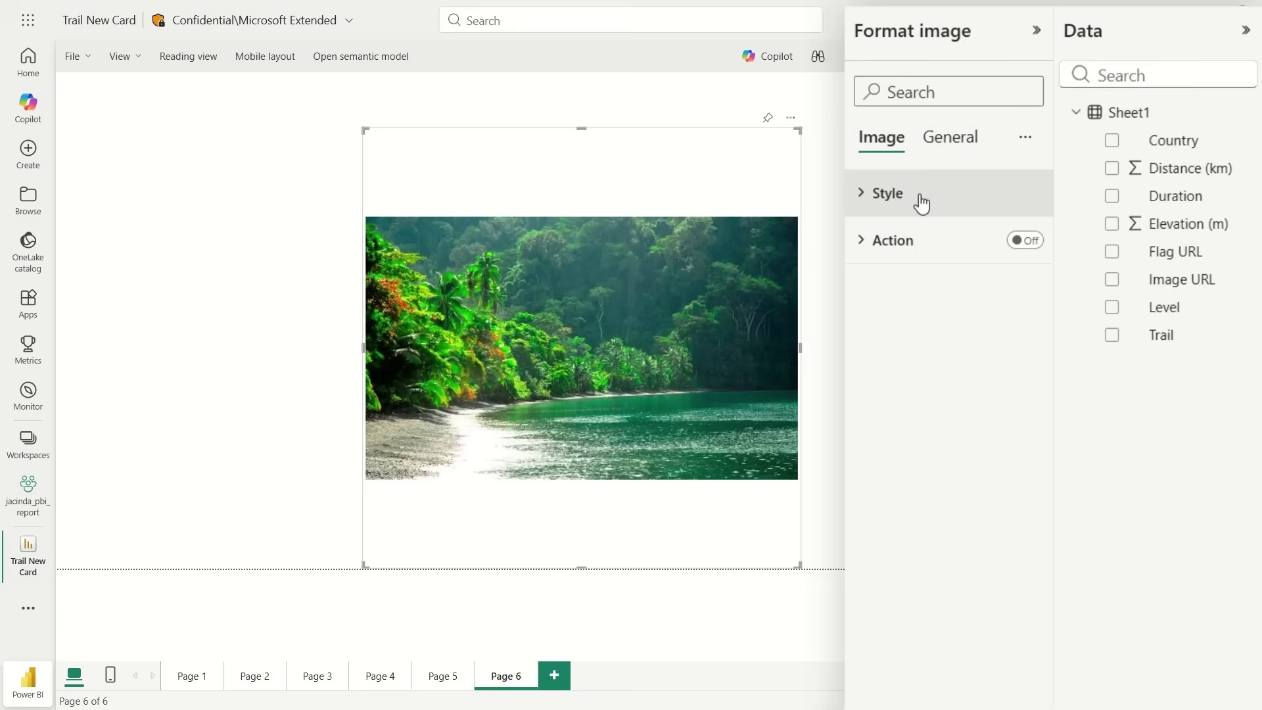
- Try the Image fit options, settle on fitting inside the visual, and toggle image effects off
{"action": "left_click", "coordinate": [913, 201]}
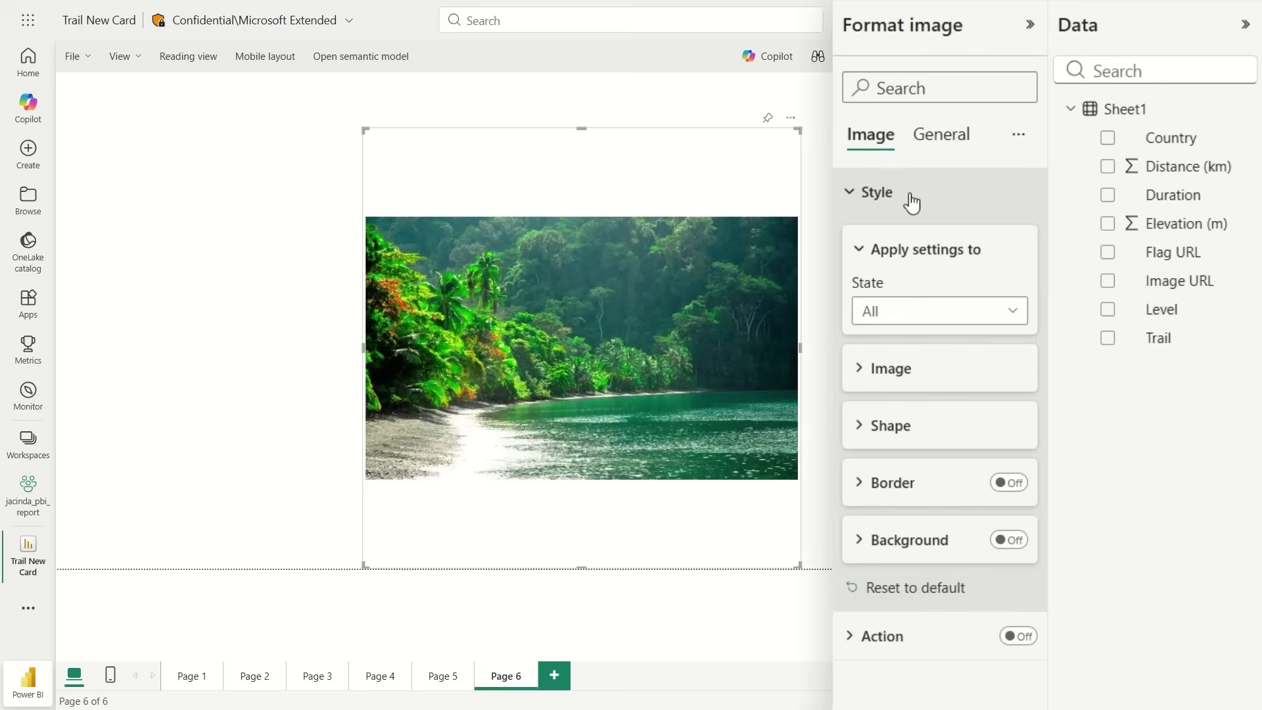
{"action": "left_click", "coordinate": [918, 389]}
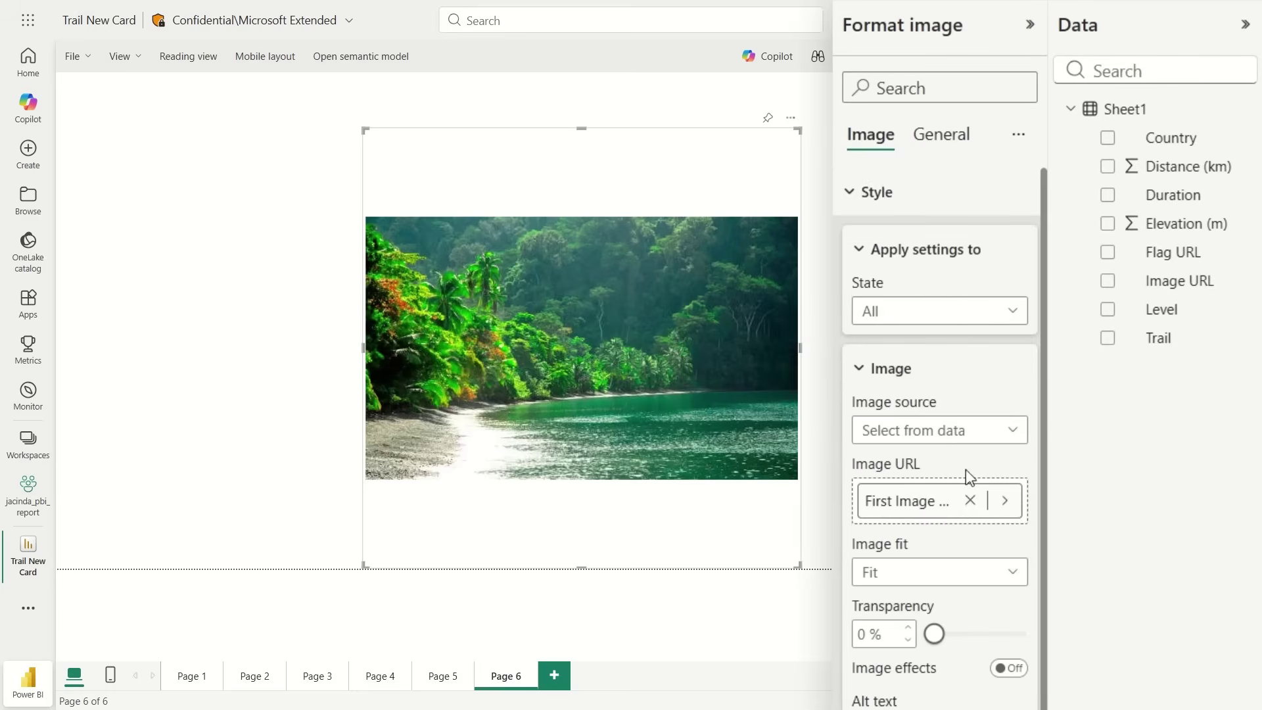
{"action": "scroll", "coordinate": [973, 495], "scroll_direction": "down", "scroll_amount": 3}
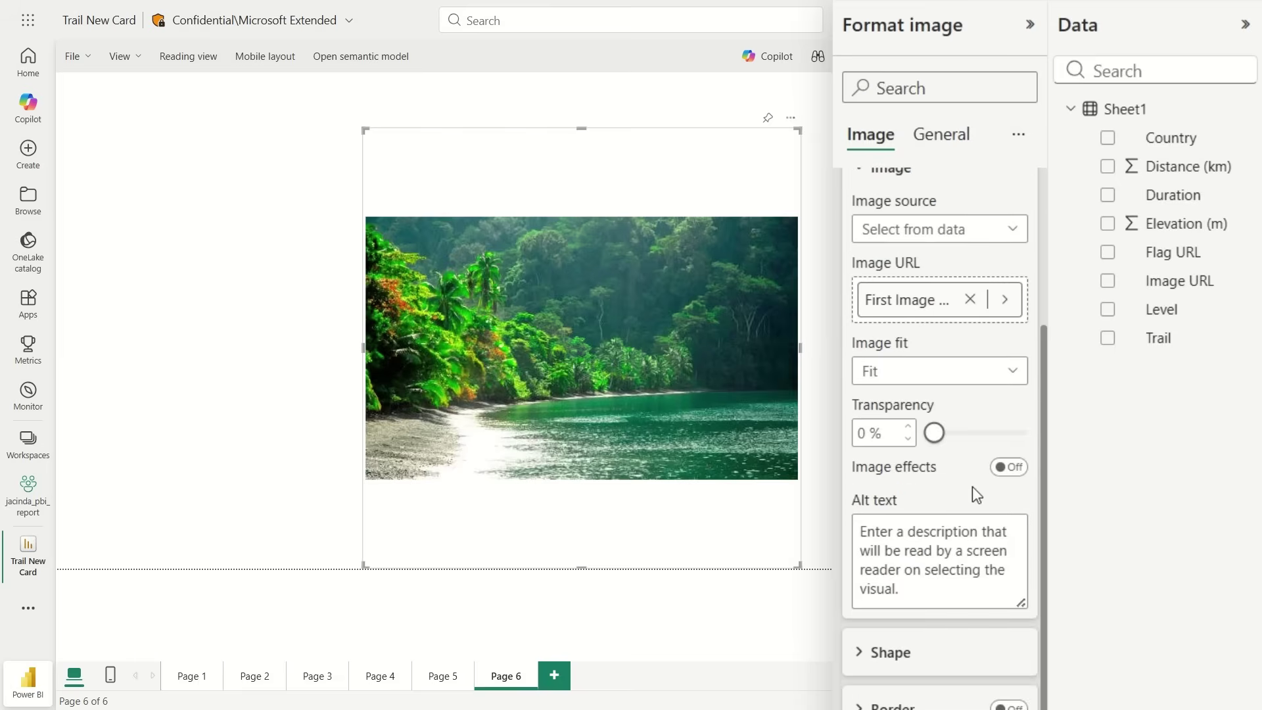
{"action": "left_click", "coordinate": [961, 377]}
{"action": "left_click", "coordinate": [921, 429]}
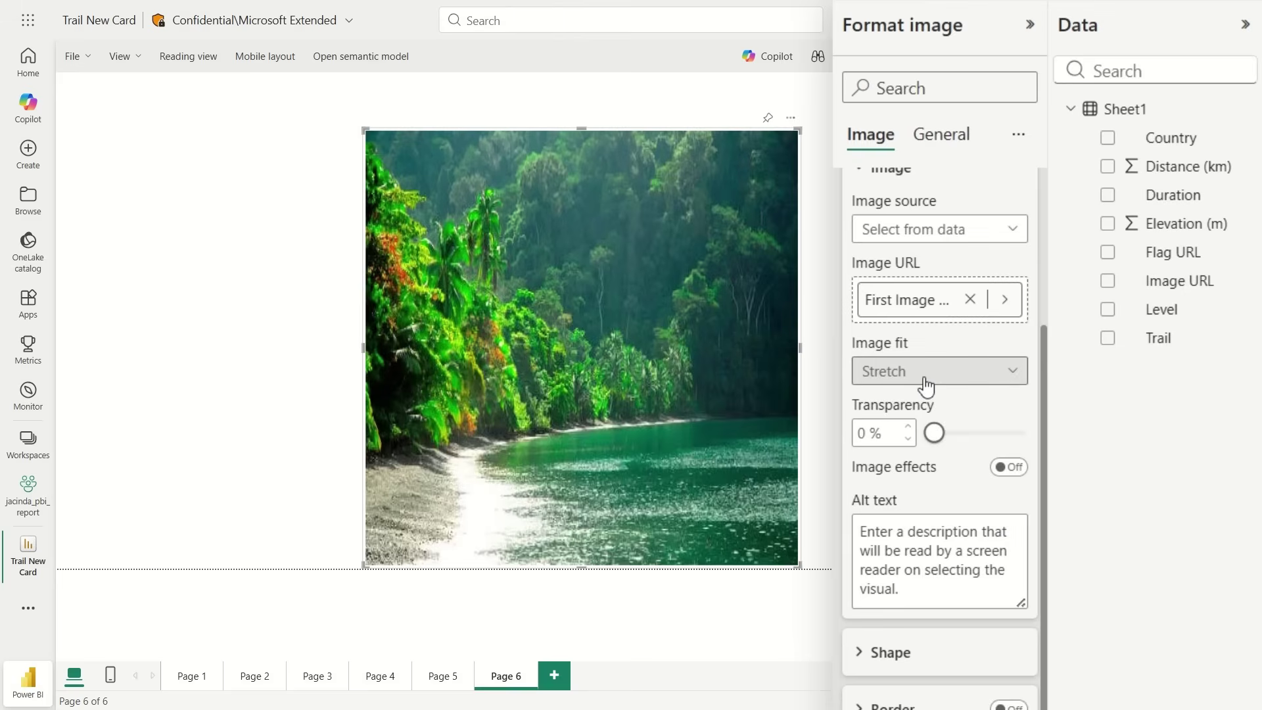
{"action": "left_click", "coordinate": [926, 384]}
{"action": "left_click", "coordinate": [936, 460]}
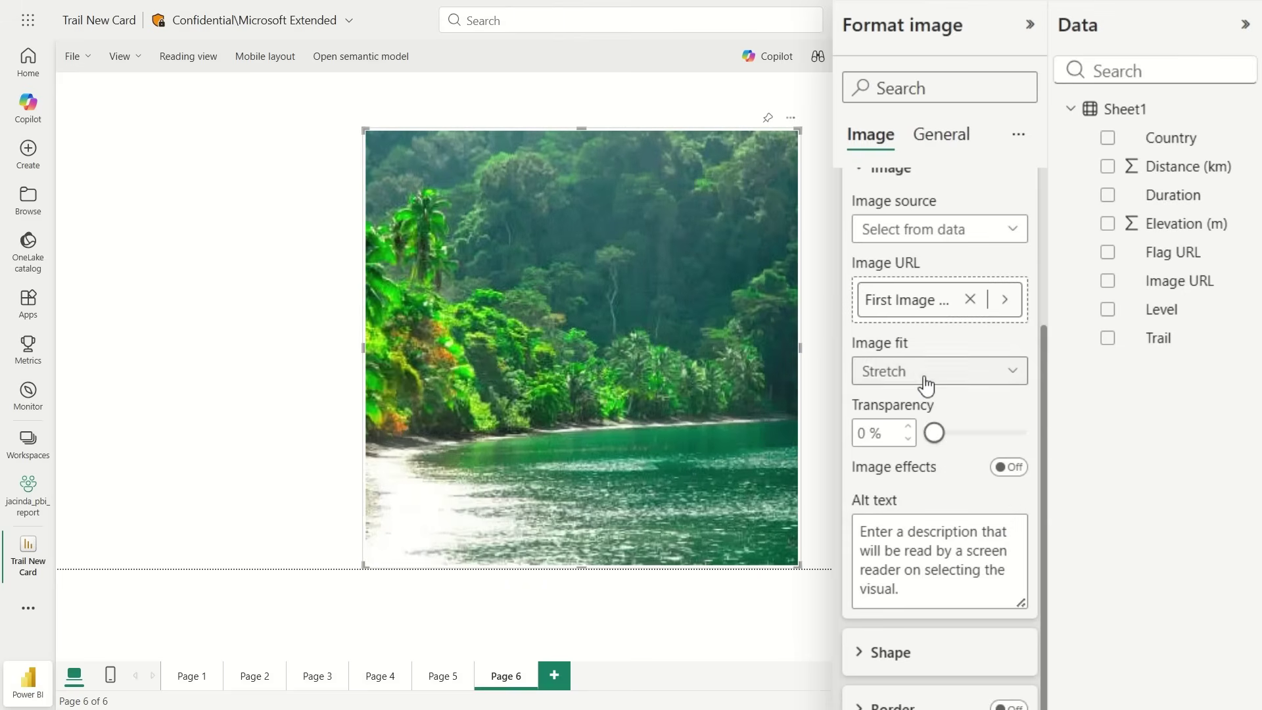
{"action": "left_click", "coordinate": [924, 380]}
{"action": "left_click", "coordinate": [929, 401]}
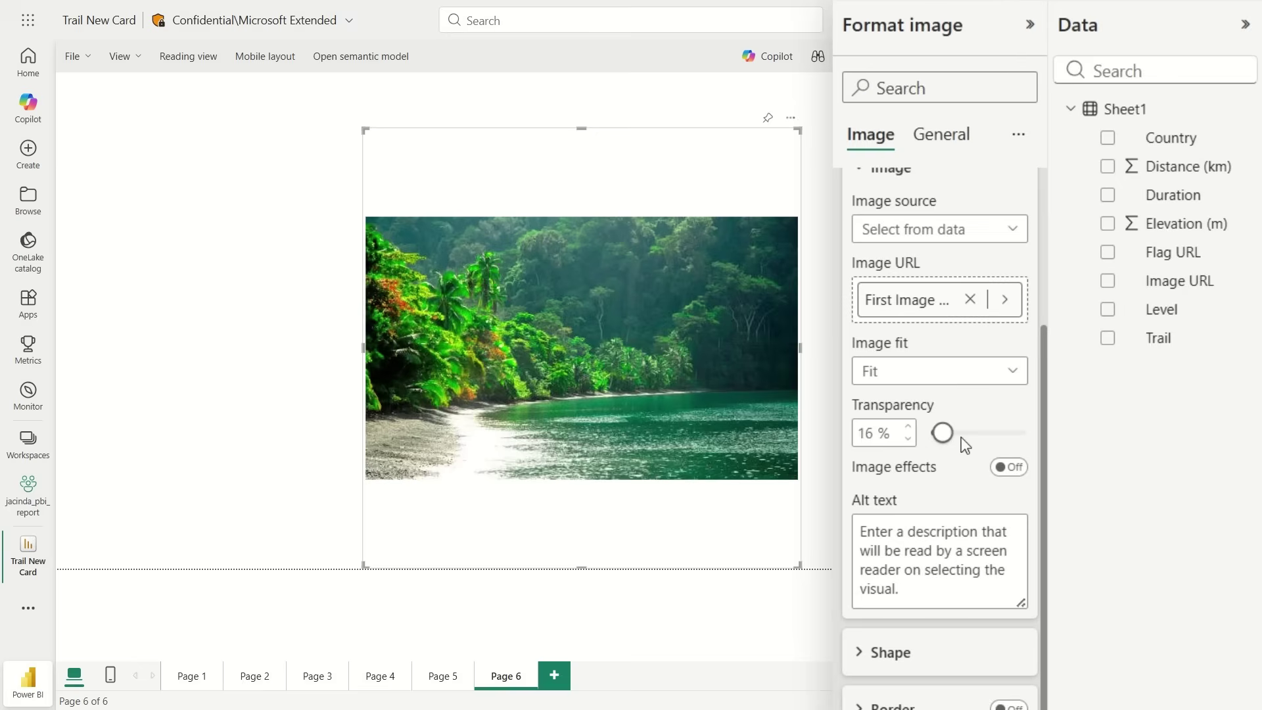
{"action": "left_click_drag", "start_coordinate": [975, 431], "coordinate": [934, 432]}
{"action": "scroll", "coordinate": [1013, 380], "scroll_direction": "down", "scroll_amount": 1}
{"action": "left_click", "coordinate": [1008, 378]}
{"action": "scroll", "coordinate": [1016, 304], "scroll_direction": "down", "scroll_amount": 1}
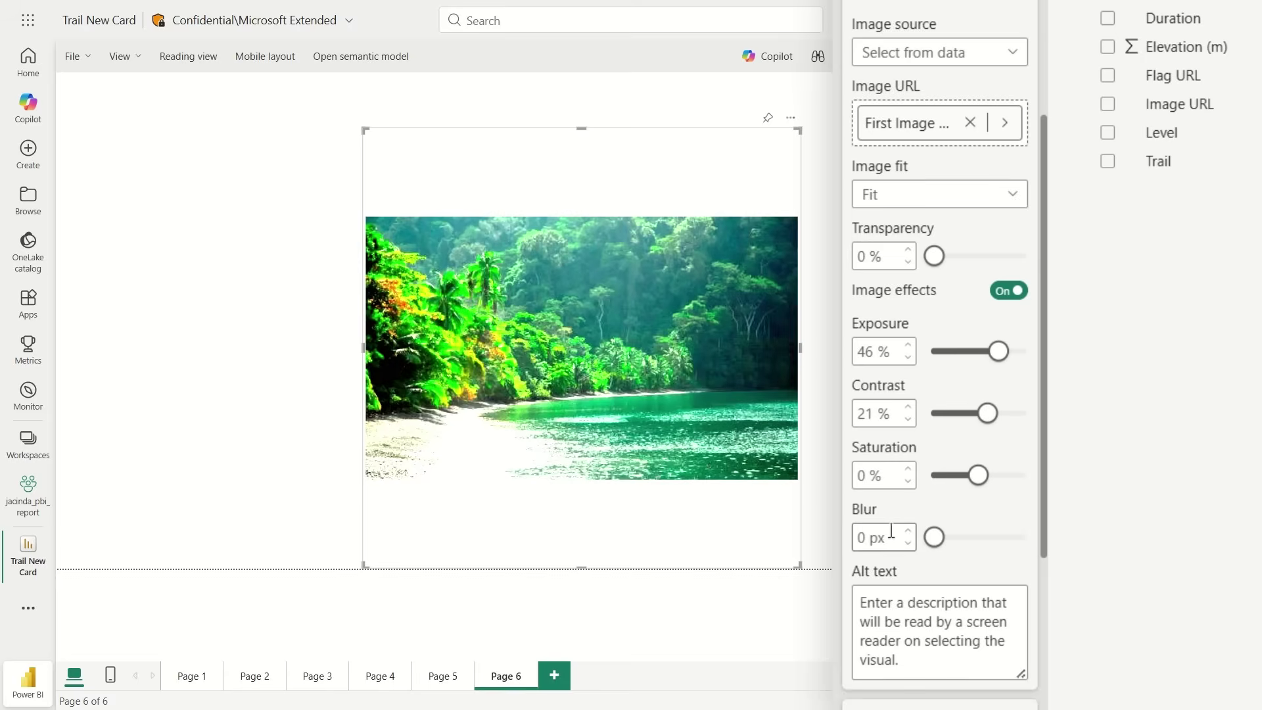
{"action": "left_click", "coordinate": [1019, 295]}
{"action": "scroll", "coordinate": [927, 247], "scroll_direction": "up", "scroll_amount": 3}
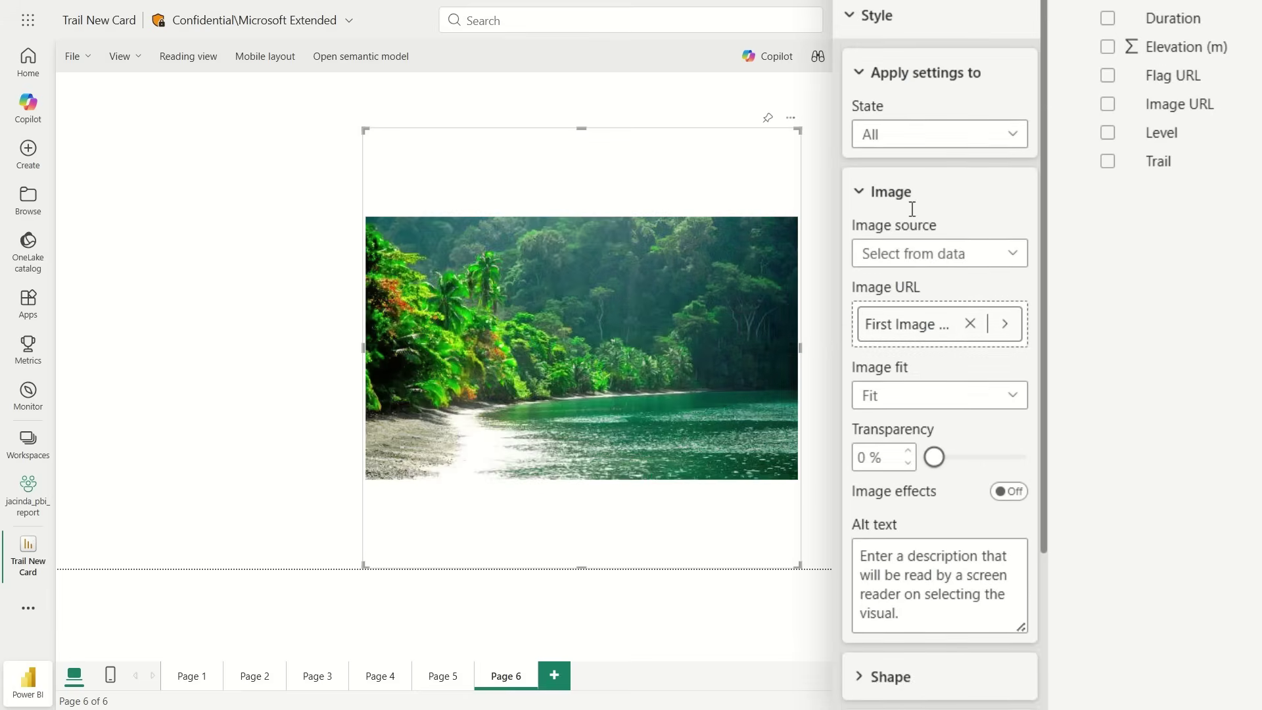
{"action": "left_click", "coordinate": [913, 190]}
- Turn on the image visual's border and set a 20 px corner radius
{"action": "left_click", "coordinate": [1010, 306]}
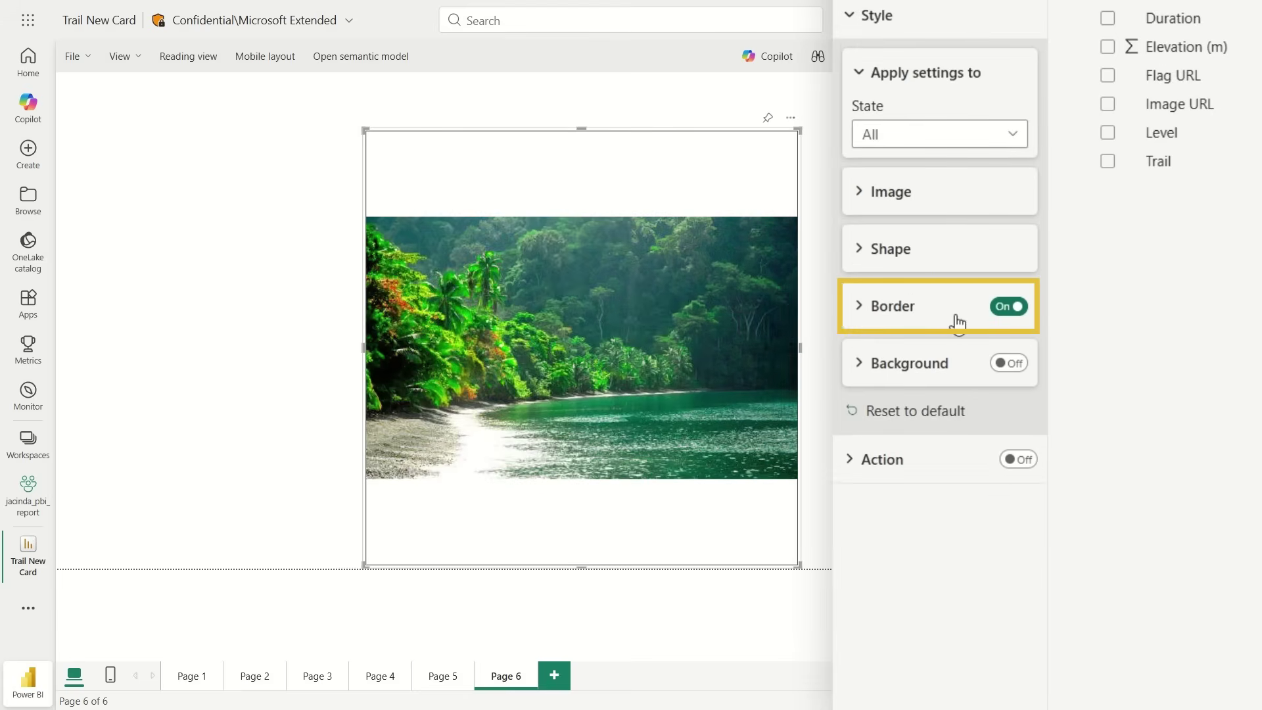
{"action": "left_click", "coordinate": [892, 307]}
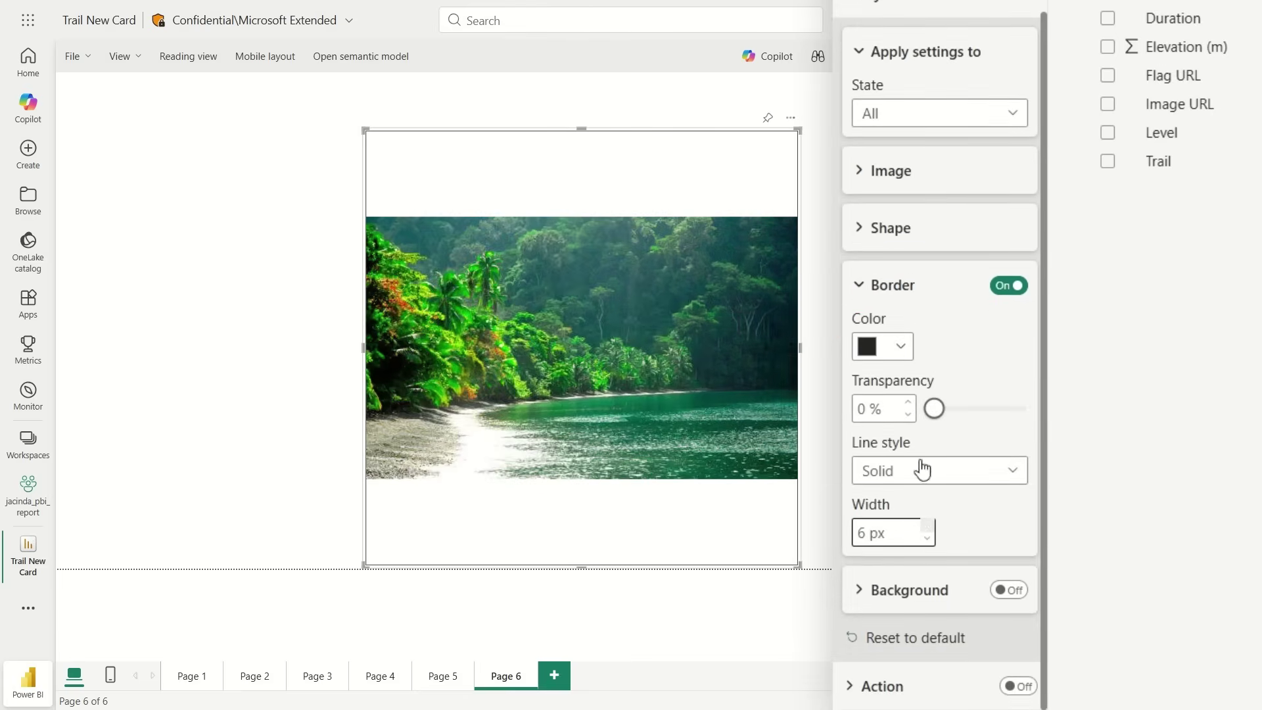
{"action": "left_click", "coordinate": [893, 245]}
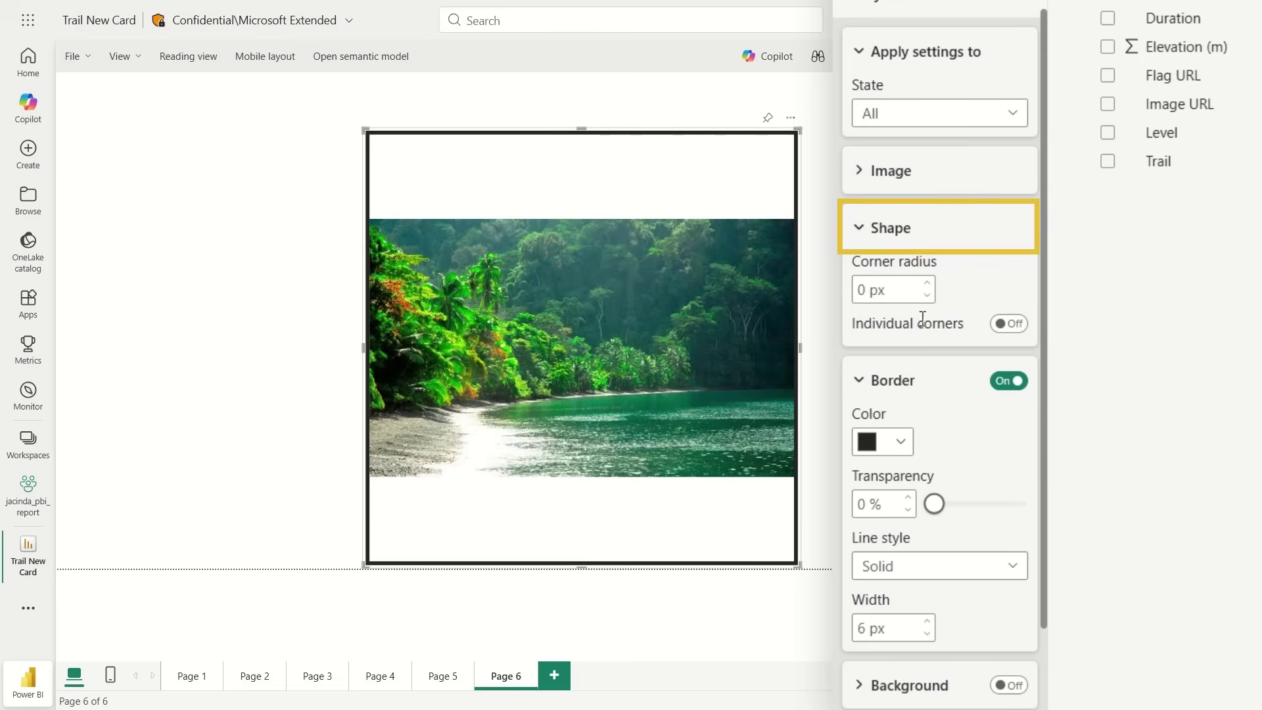
{"action": "double_click", "coordinate": [871, 291]}
{"action": "type", "text": "20"}
{"action": "key", "text": "Return"}
{"action": "scroll", "coordinate": [922, 332], "scroll_direction": "down", "scroll_amount": 1}
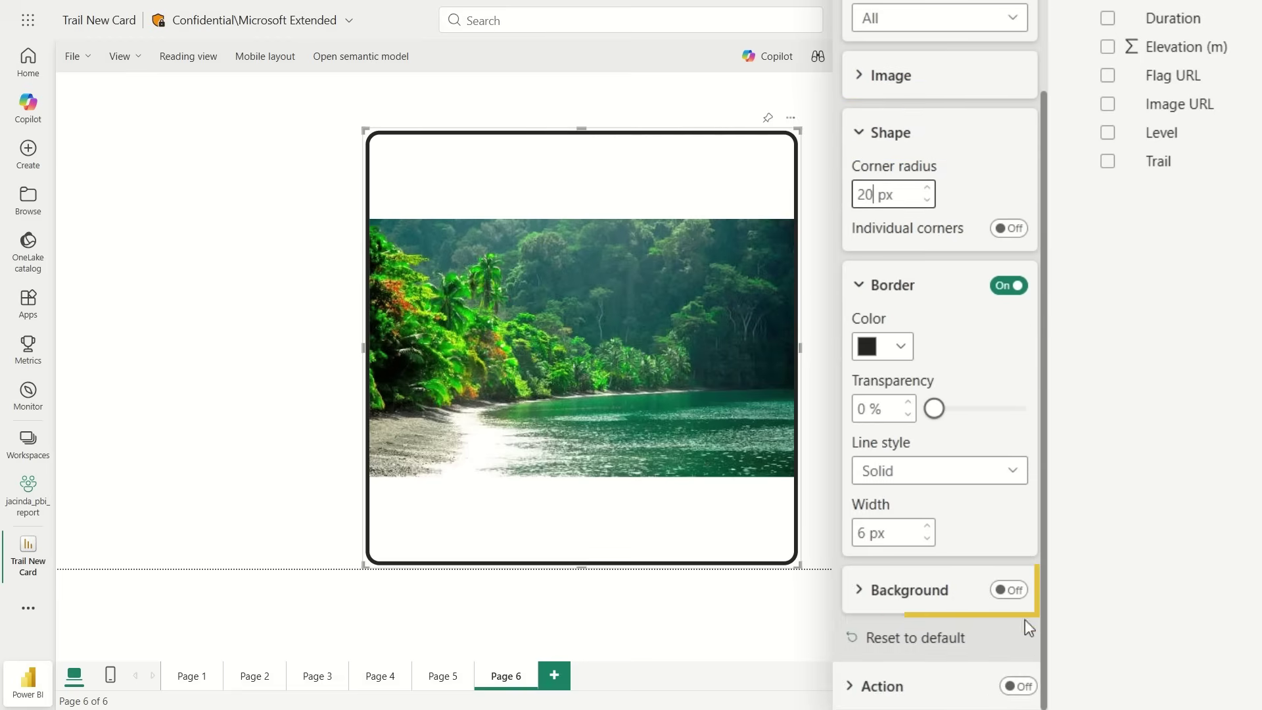
- Turn on the visual's background and make it light blue
{"action": "left_click", "coordinate": [932, 592]}
{"action": "scroll", "coordinate": [904, 544], "scroll_direction": "down", "scroll_amount": 1}
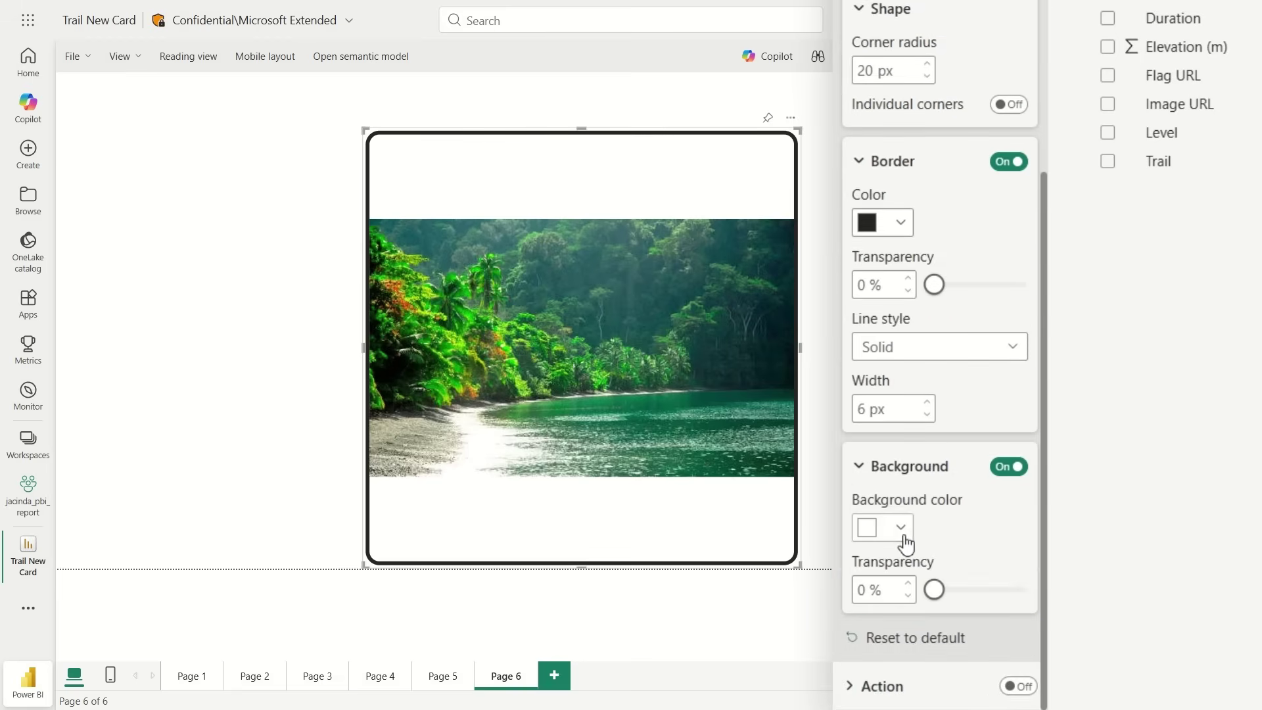
{"action": "left_click", "coordinate": [903, 530]}
{"action": "left_click", "coordinate": [951, 207]}
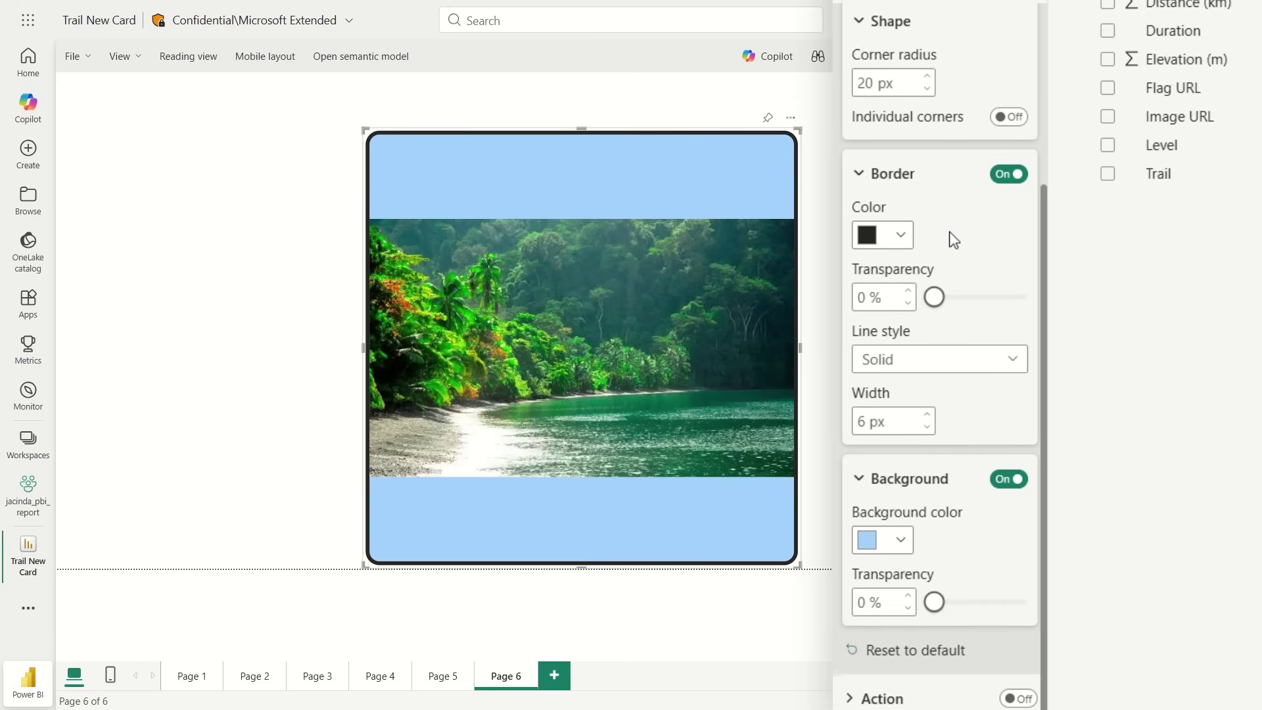
{"action": "scroll", "coordinate": [957, 394], "scroll_direction": "up", "scroll_amount": 5}
- Collapse the shape, border and background sections and apply settings to the Hover state
{"action": "left_click", "coordinate": [894, 430]}
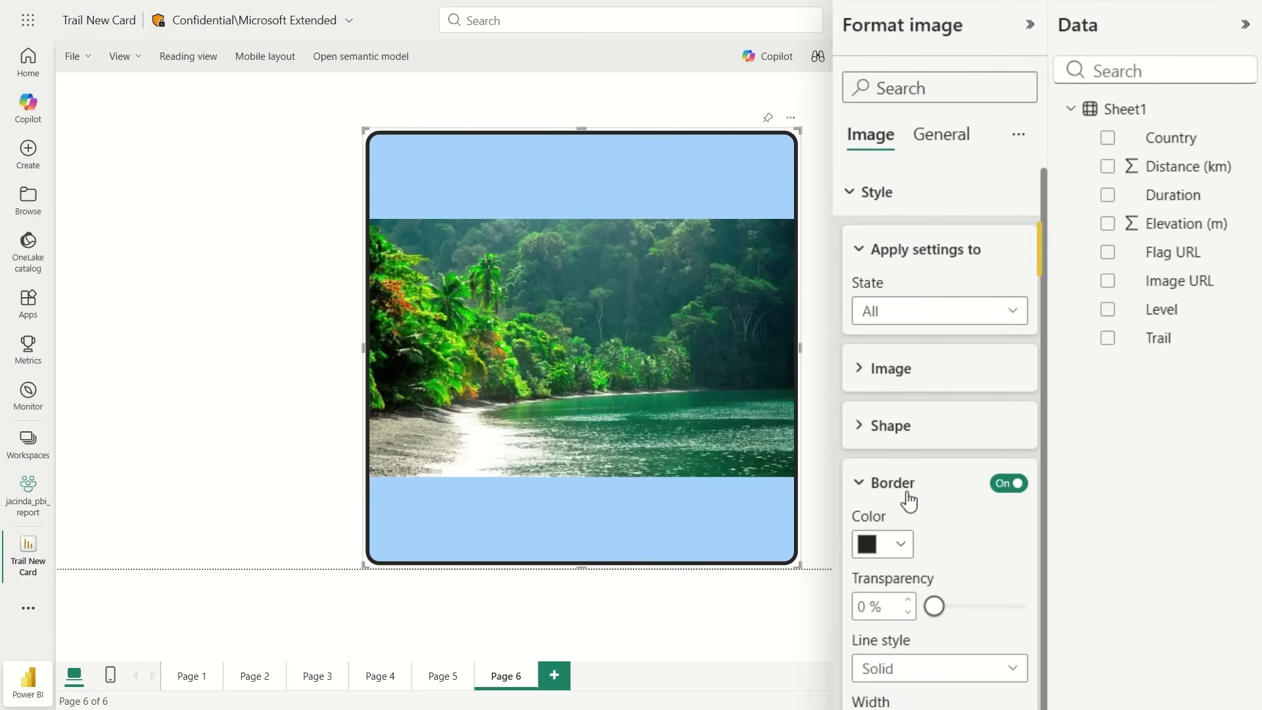
{"action": "left_click", "coordinate": [902, 491]}
{"action": "left_click", "coordinate": [909, 550]}
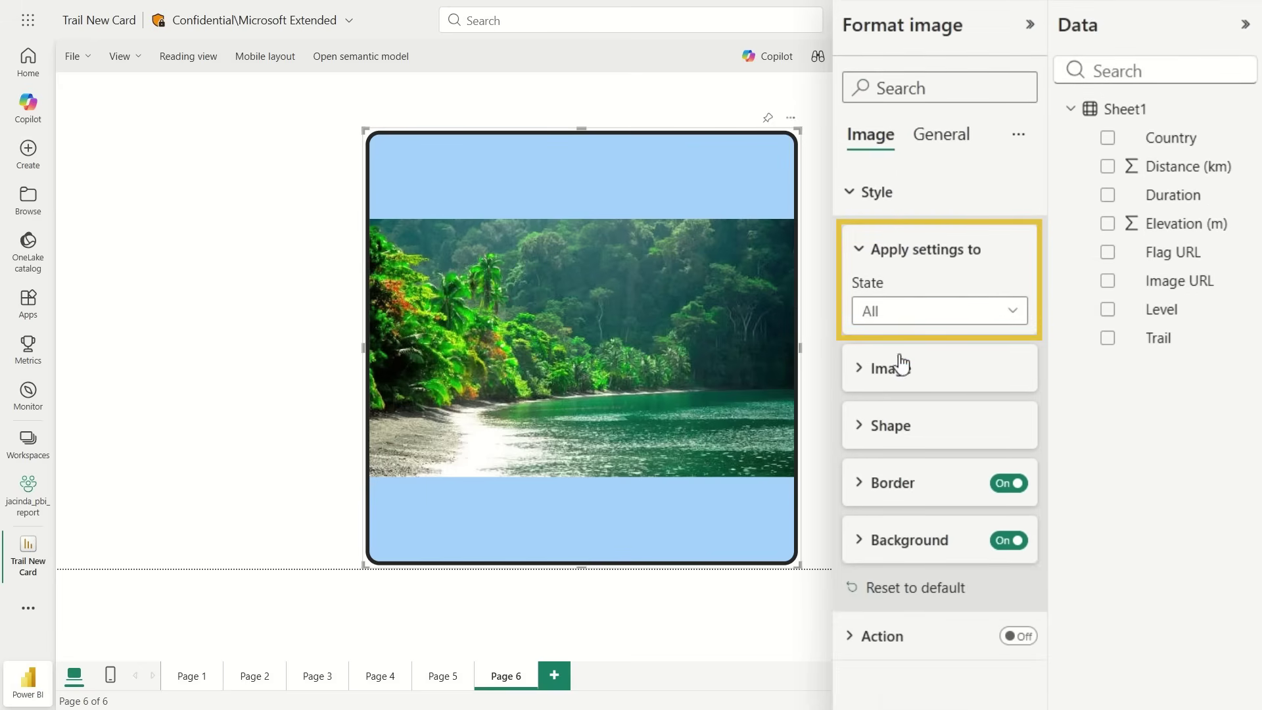
{"action": "left_click", "coordinate": [882, 318]}
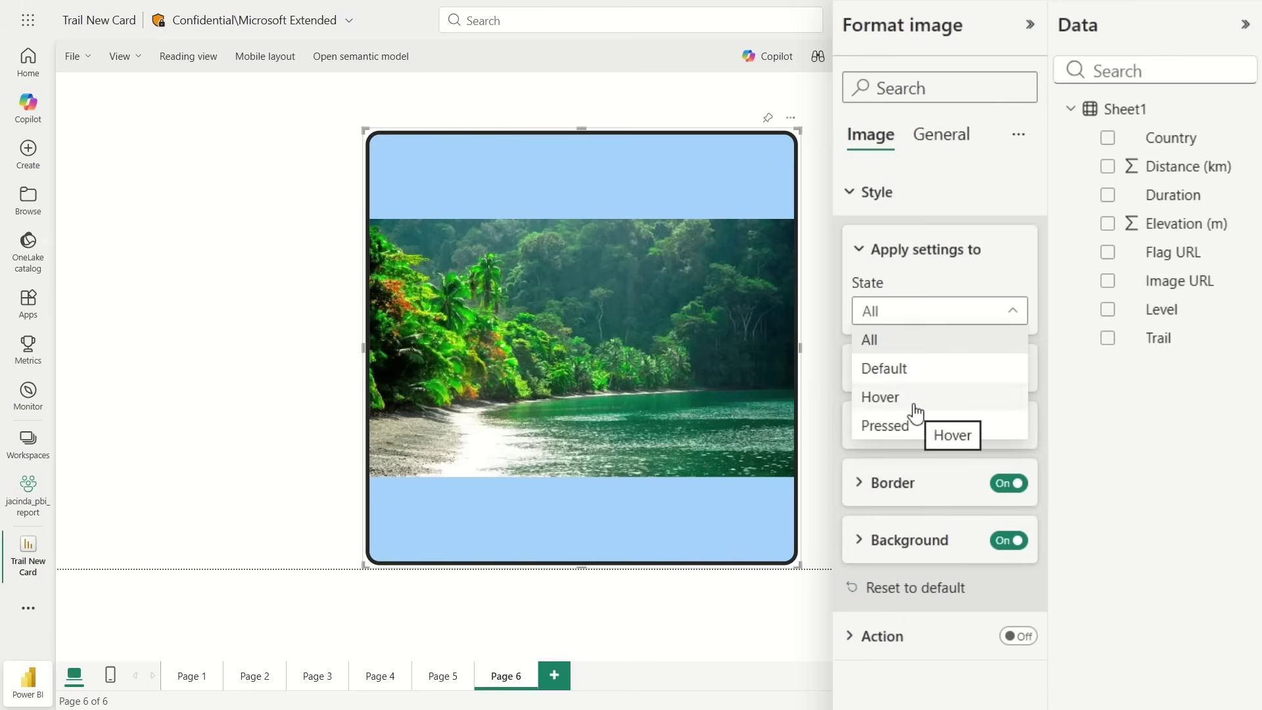
{"action": "left_click", "coordinate": [911, 408]}
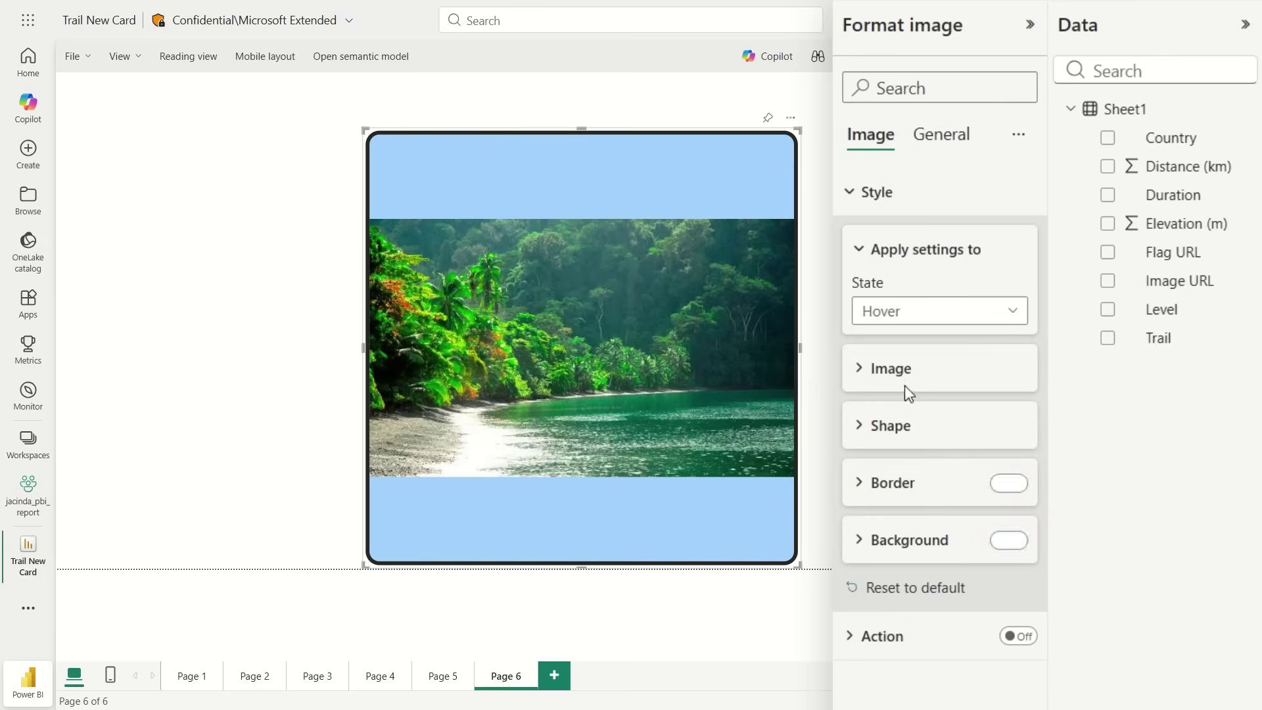
- Set the hover Image source to Enter URL and paste the image web address
{"action": "left_click", "coordinate": [902, 370]}
{"action": "left_click", "coordinate": [927, 430]}
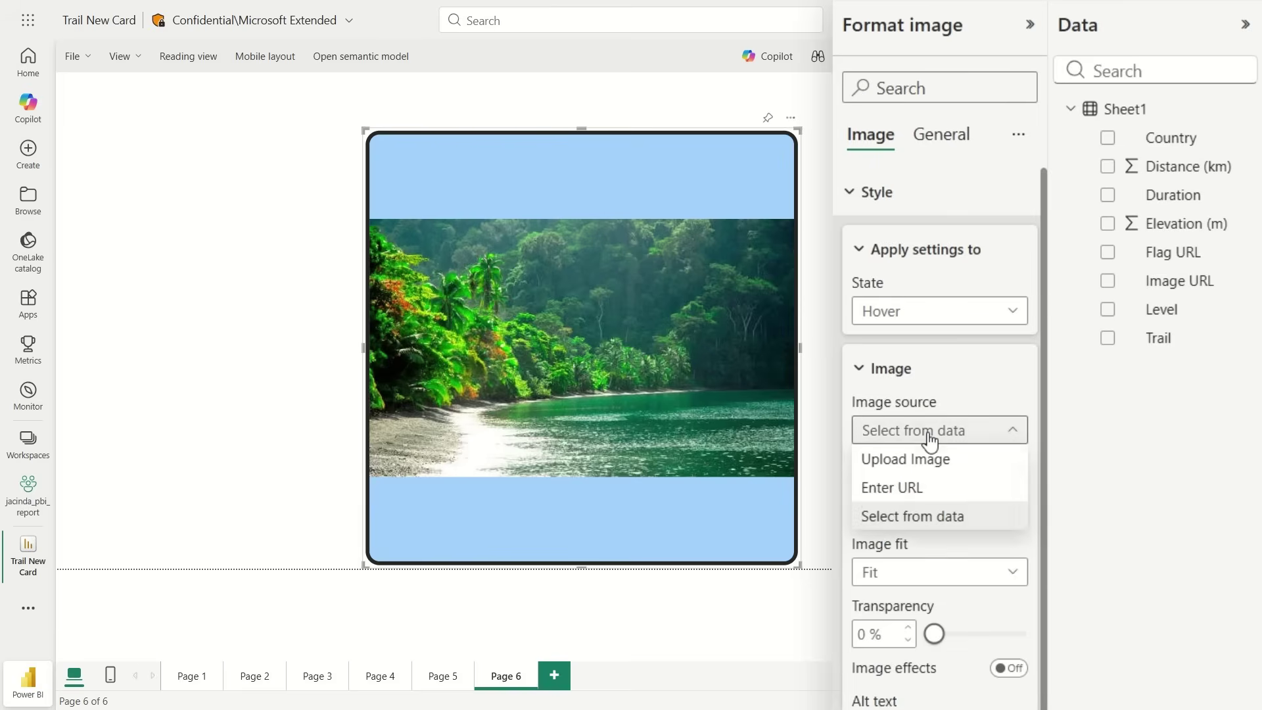
{"action": "left_click", "coordinate": [940, 487]}
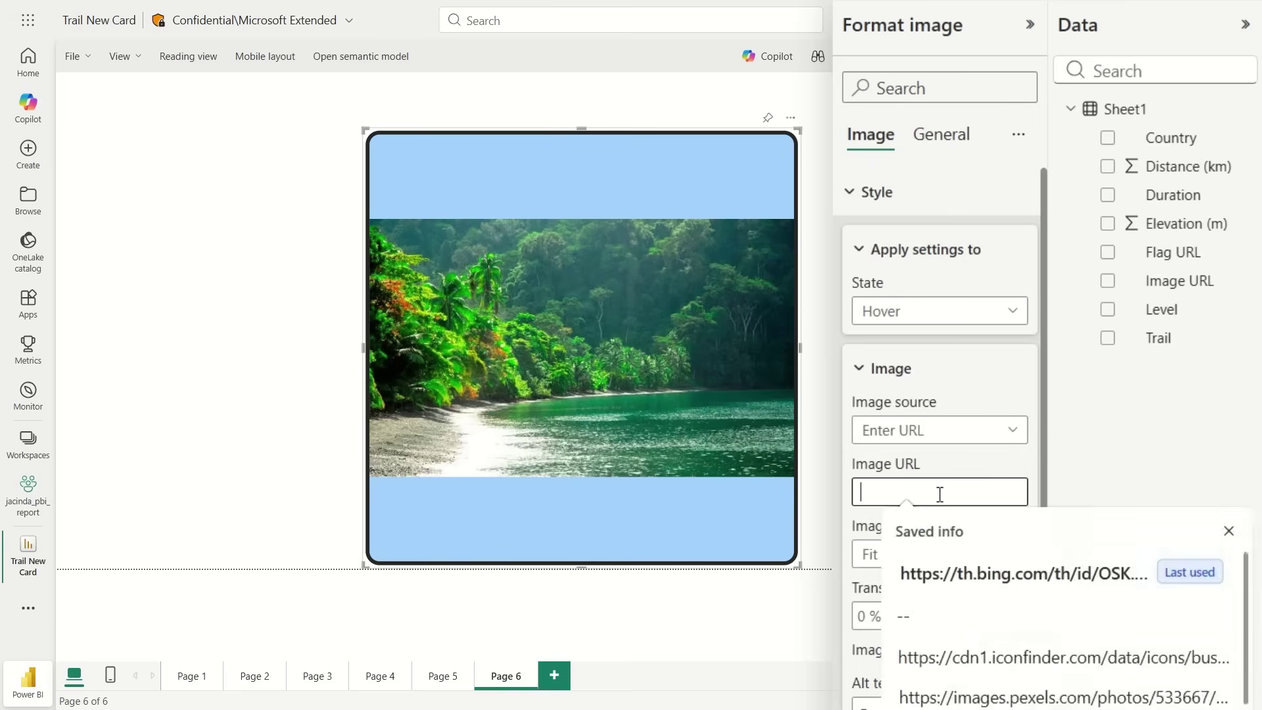
{"action": "key", "text": "ctrl+v"}
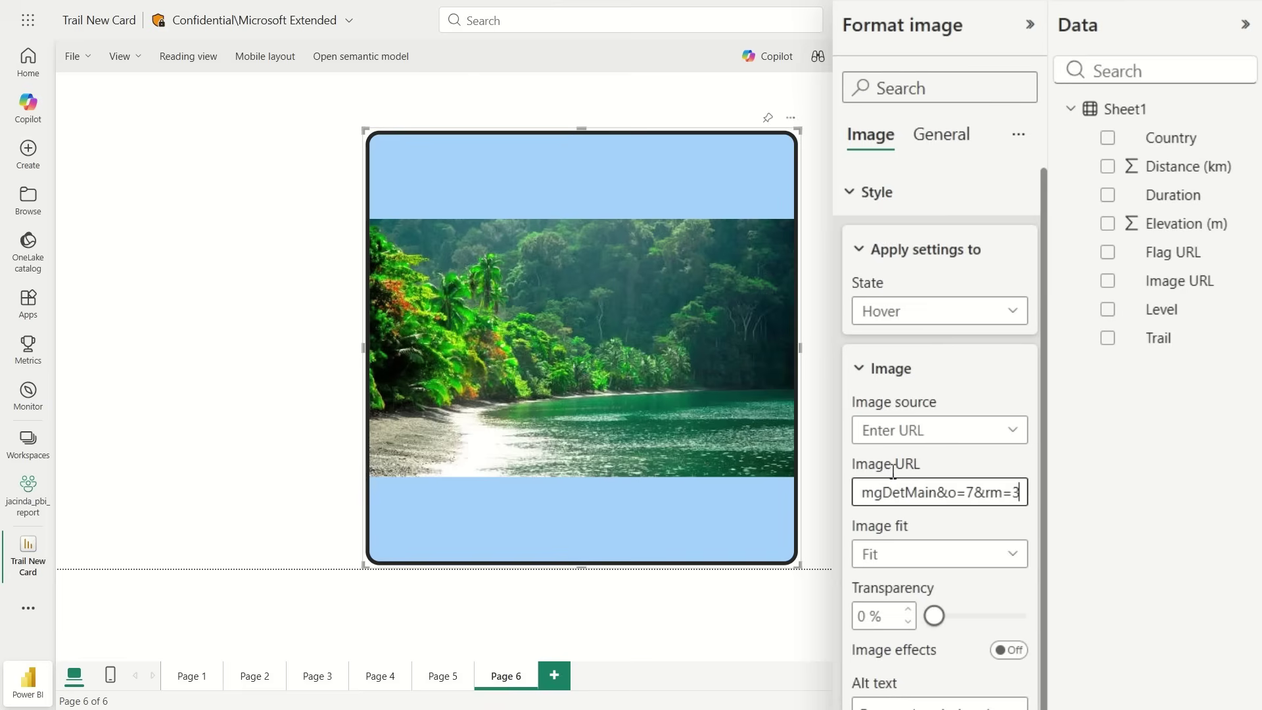
{"action": "left_click", "coordinate": [957, 474]}
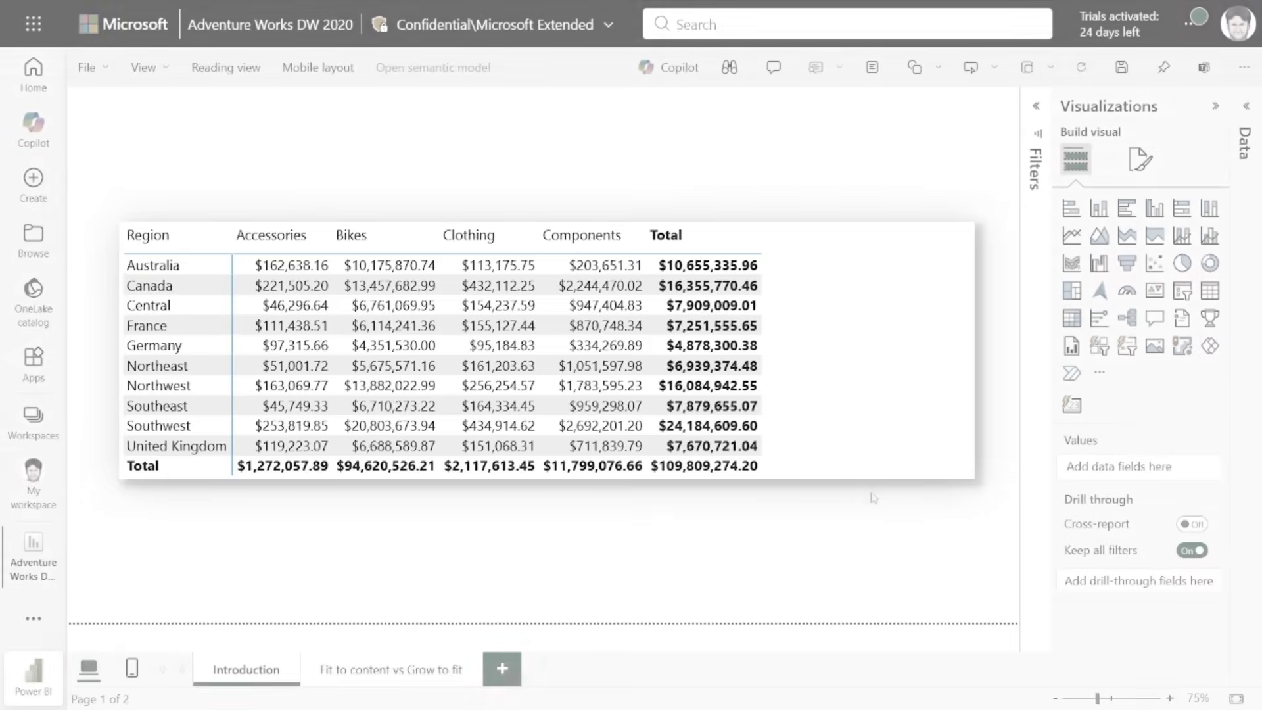
- Set the region sales matrix's column header Resize behavior to Grow to fit
{"action": "left_click", "coordinate": [849, 417]}
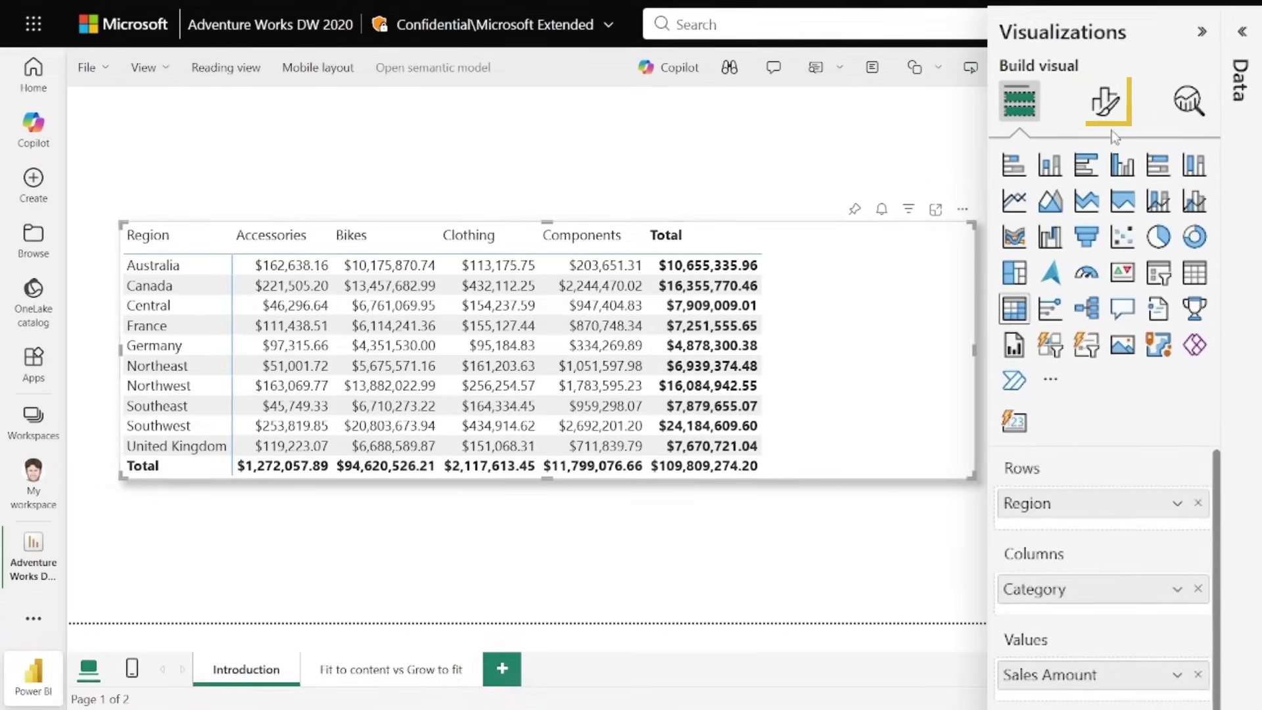
{"action": "left_click", "coordinate": [1129, 139]}
{"action": "left_click", "coordinate": [1016, 493]}
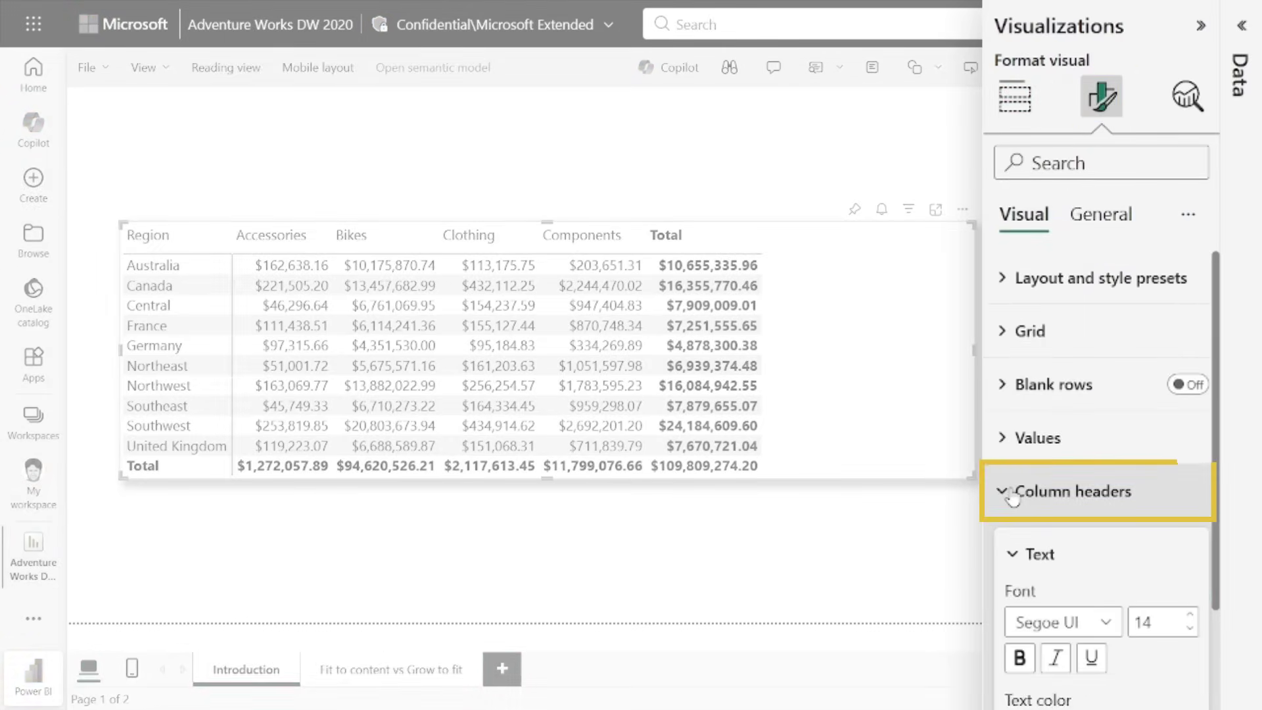
{"action": "scroll", "coordinate": [1026, 518], "scroll_direction": "down", "scroll_amount": 3}
{"action": "scroll", "coordinate": [1040, 533], "scroll_direction": "down", "scroll_amount": 4}
{"action": "left_click", "coordinate": [1046, 537]}
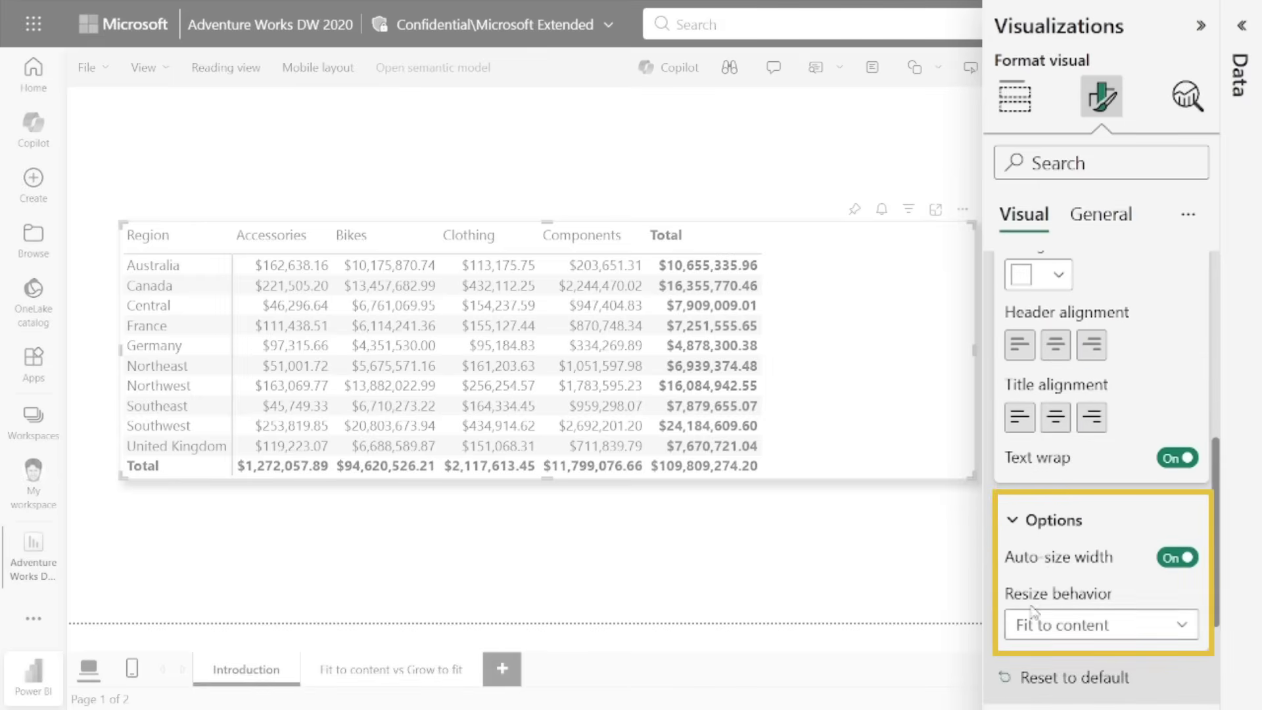
{"action": "left_click", "coordinate": [1168, 627]}
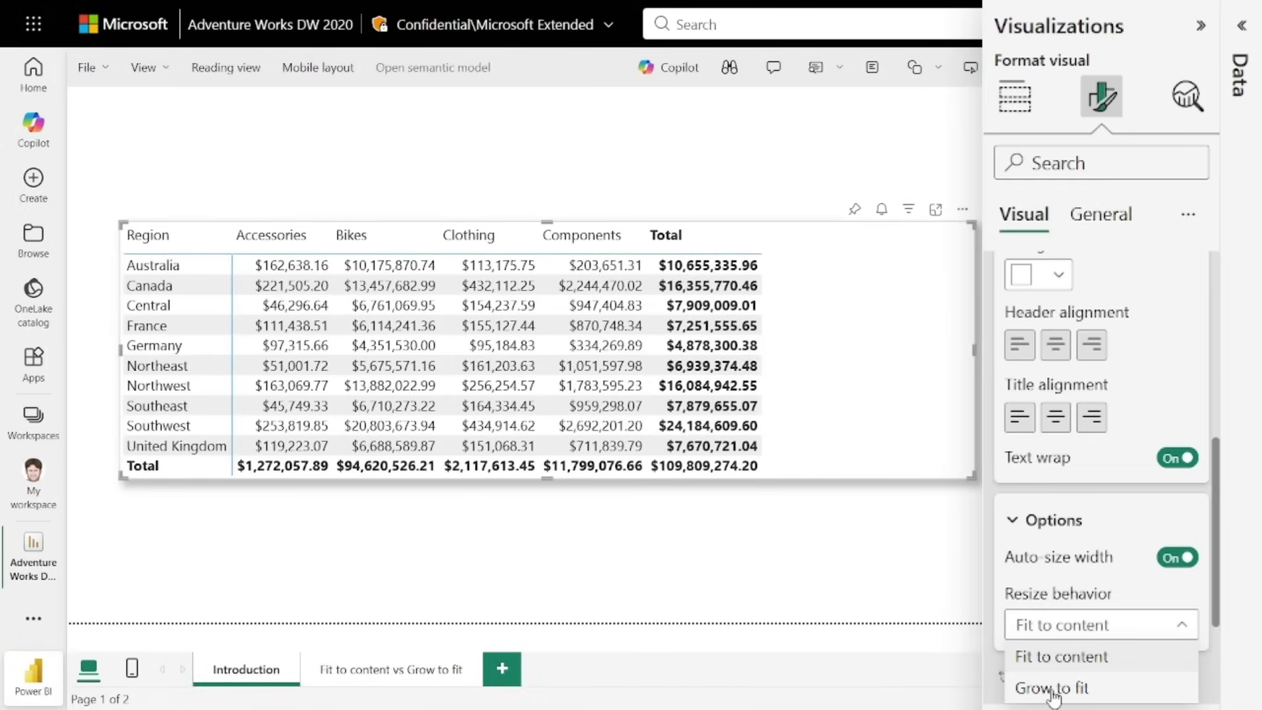
{"action": "left_click", "coordinate": [1053, 691]}
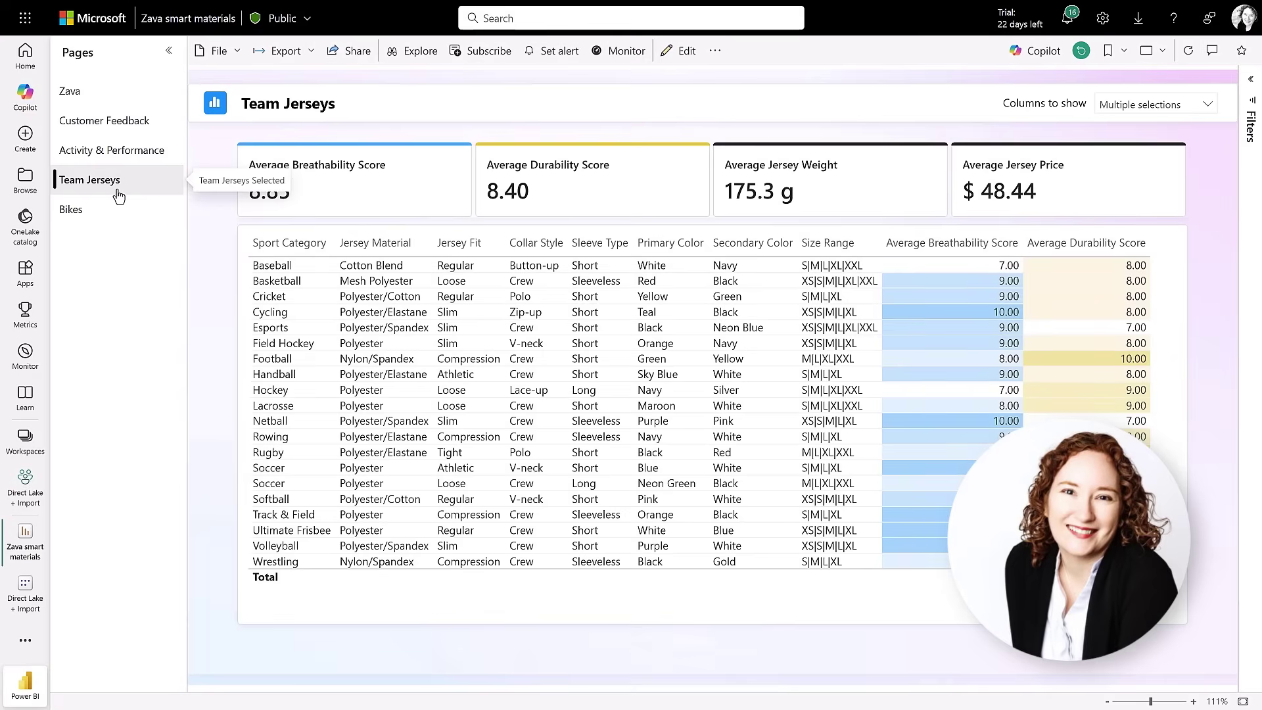
- Go through the Bikes page to the Customer Feedback page and switch the report to editing
{"action": "left_click", "coordinate": [110, 223]}
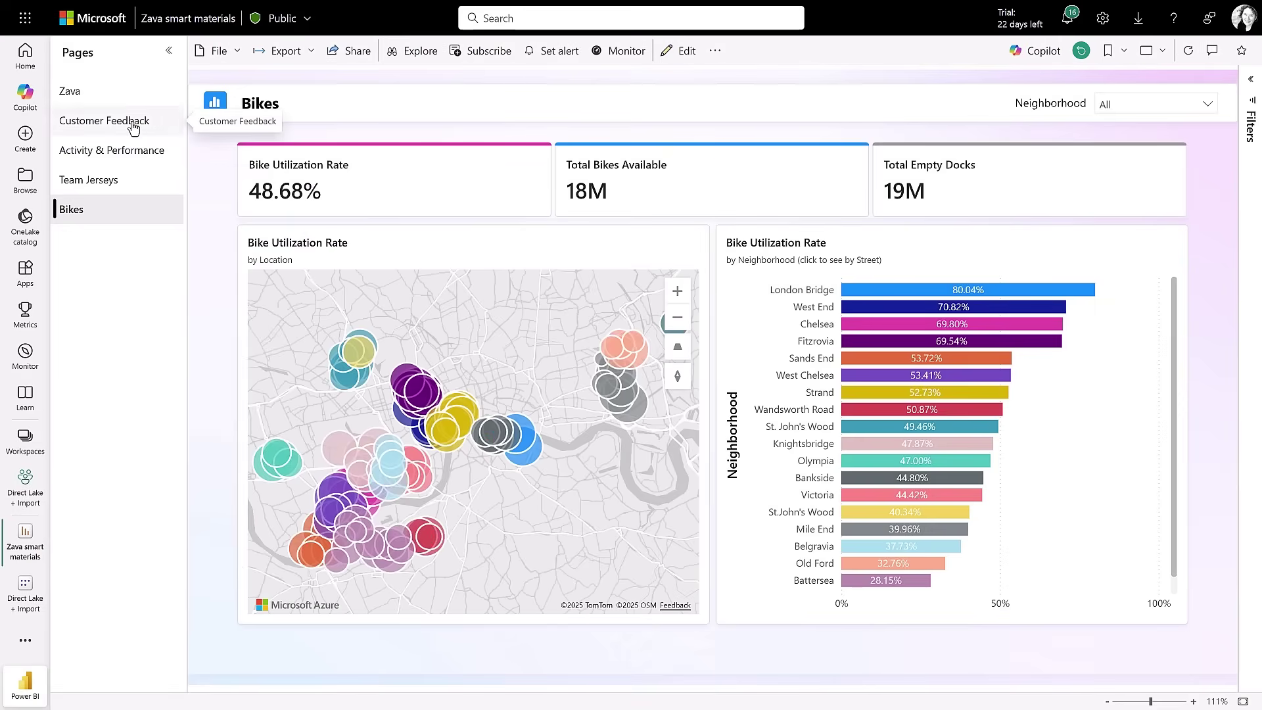
{"action": "left_click", "coordinate": [133, 123]}
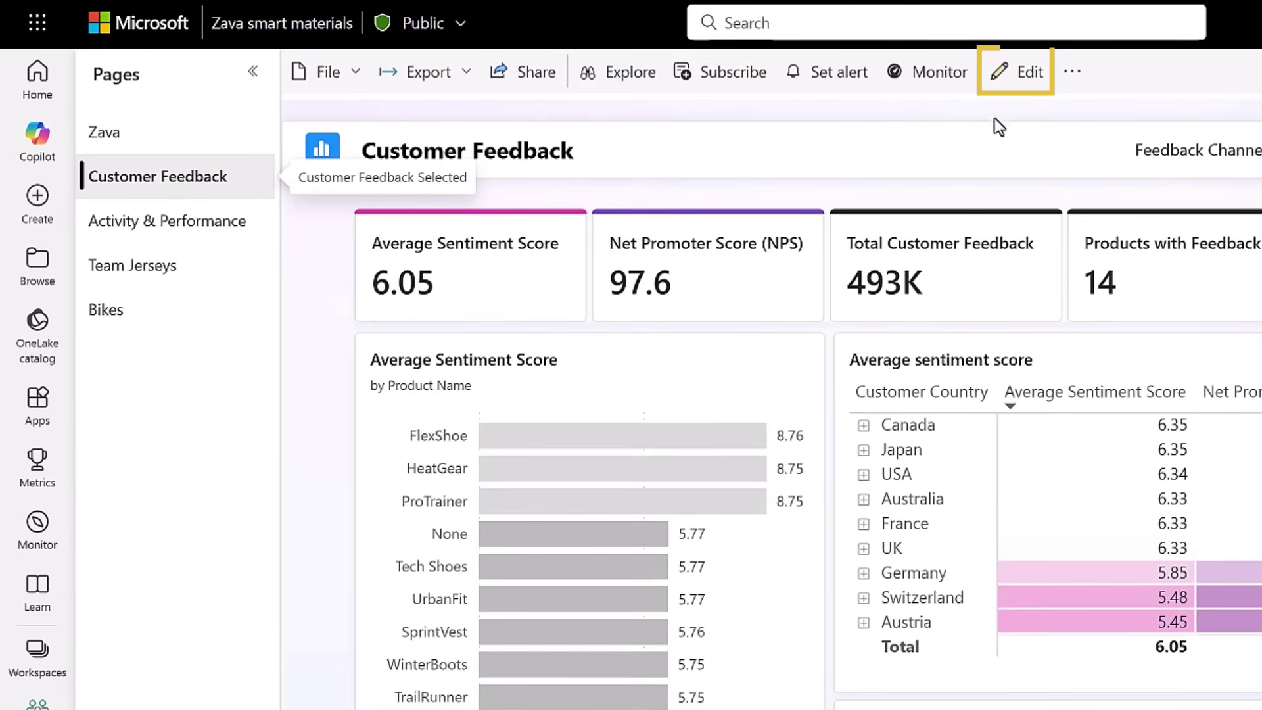
{"action": "left_click", "coordinate": [1030, 73]}
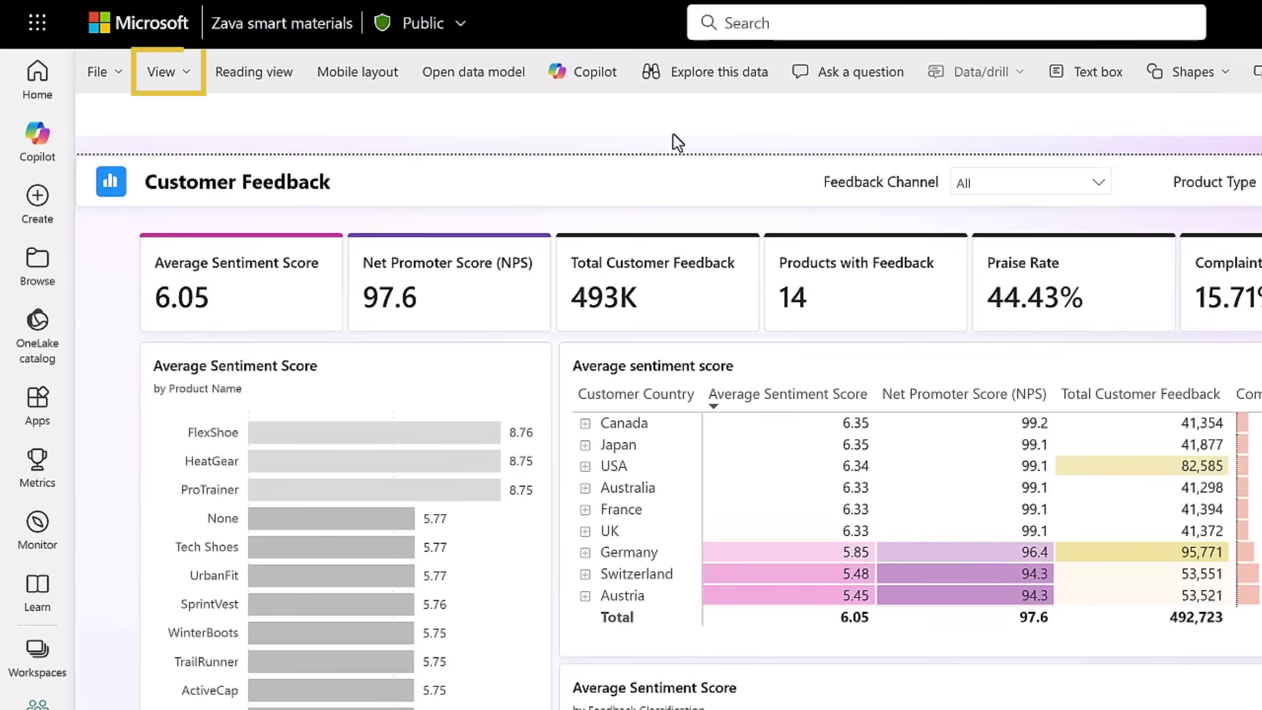
- Record visual timings in Performance analyzer and expand the Average Sentiment Score by Feedback row
{"action": "left_click", "coordinate": [173, 73]}
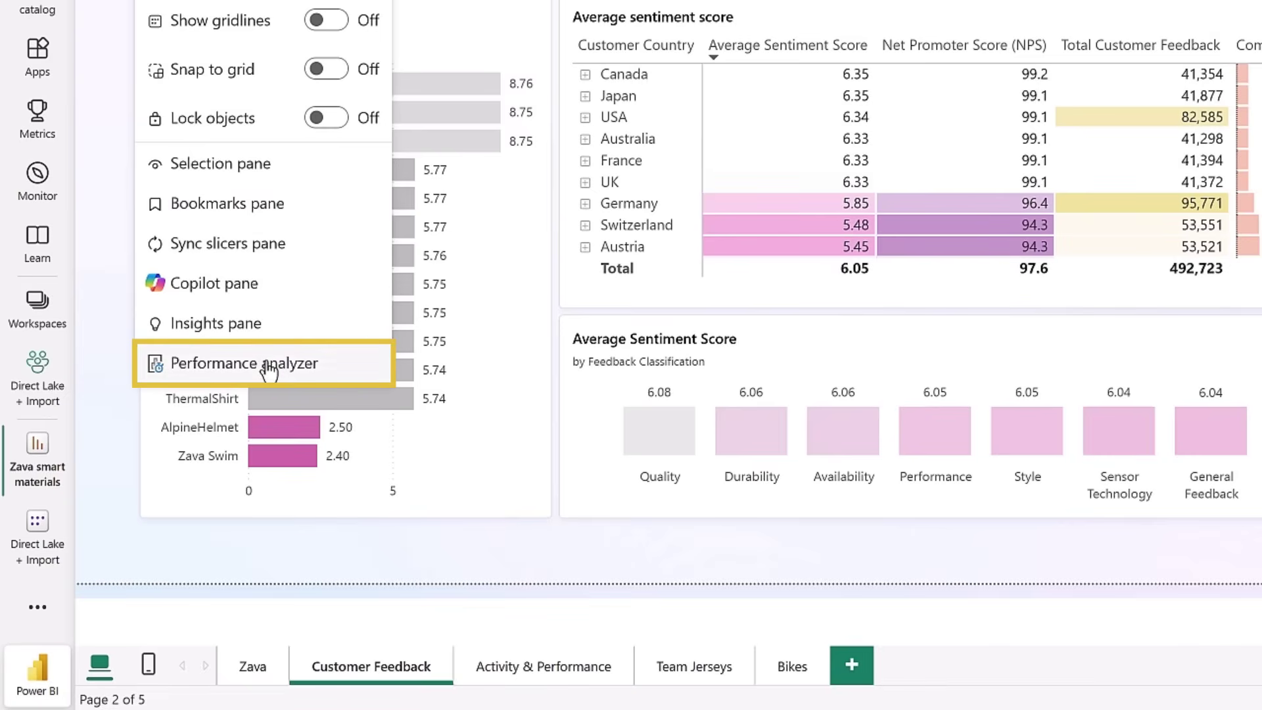
{"action": "left_click", "coordinate": [269, 364]}
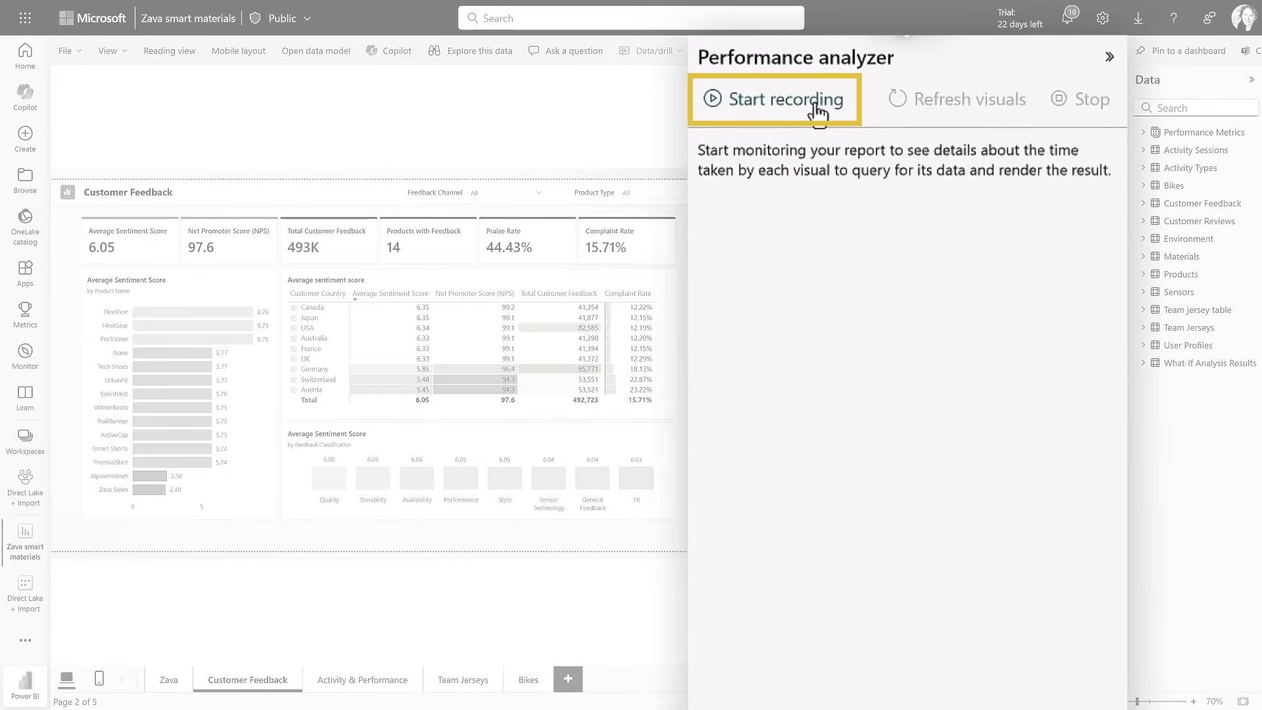
{"action": "left_click", "coordinate": [817, 110]}
{"action": "left_click", "coordinate": [968, 103]}
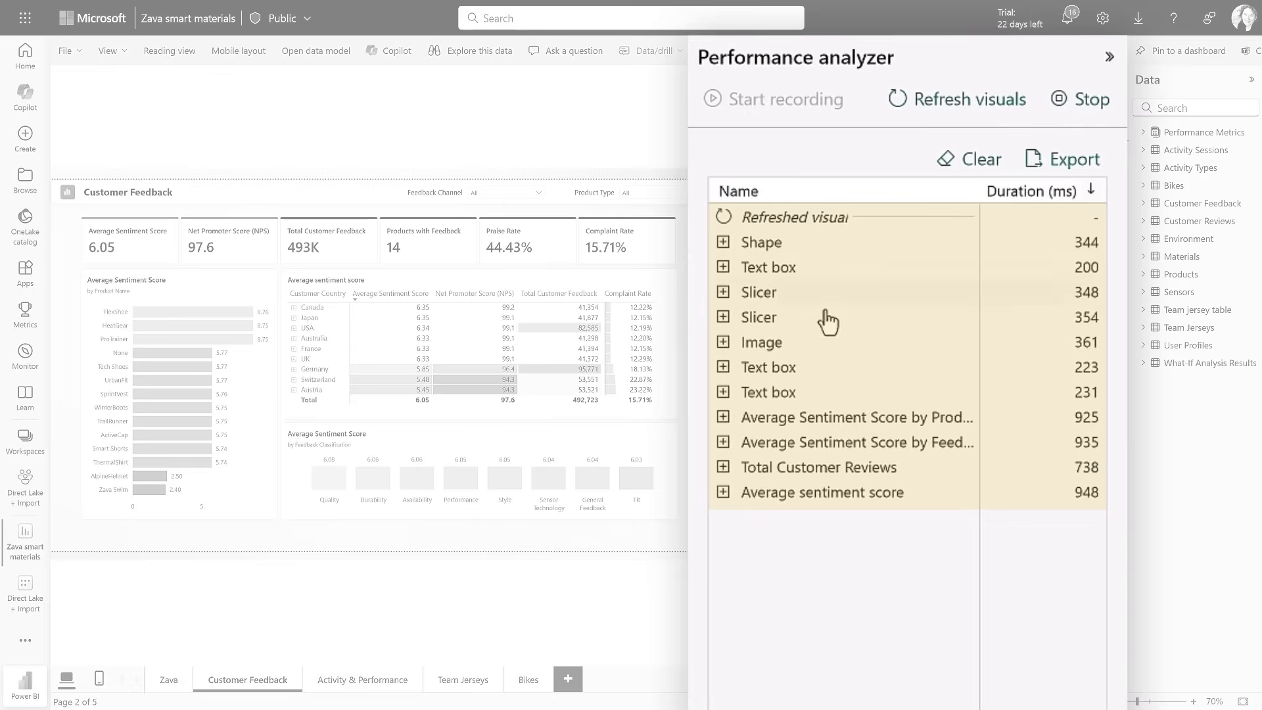
{"action": "left_click", "coordinate": [722, 444]}
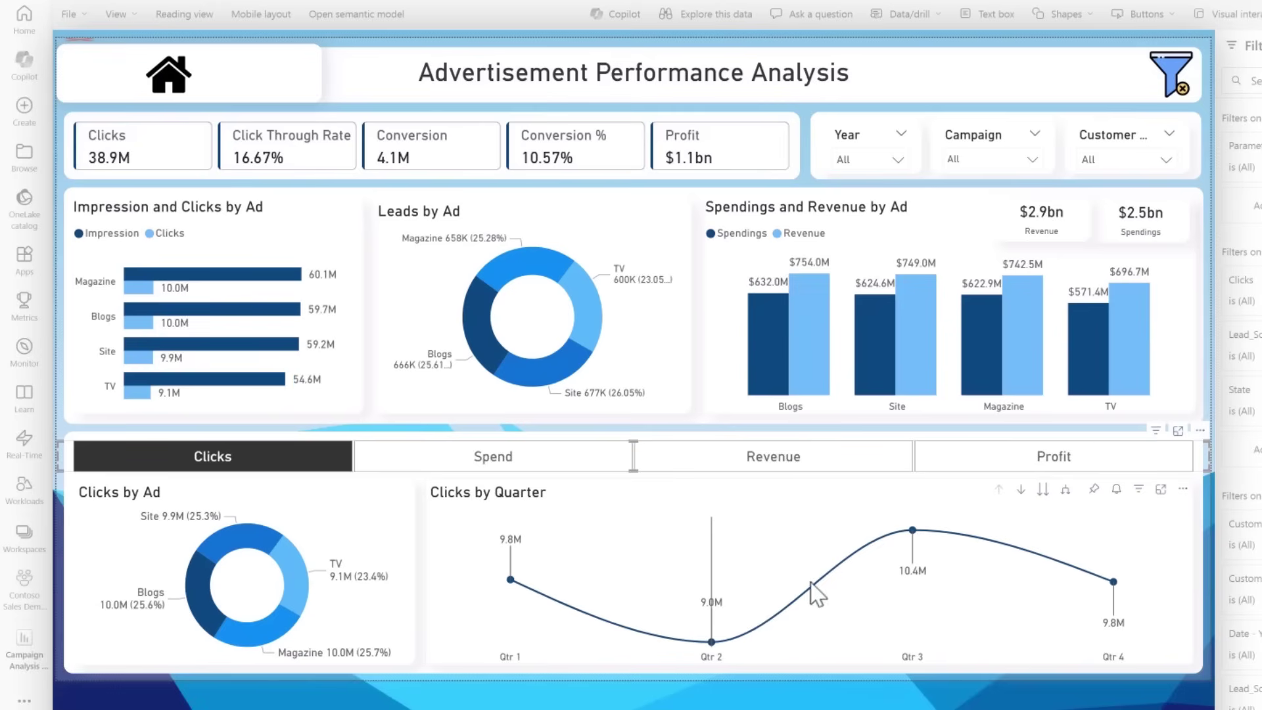
- Filter the report to the Email campaign and show Revenue in the lower visuals
{"action": "left_click", "coordinate": [1033, 159]}
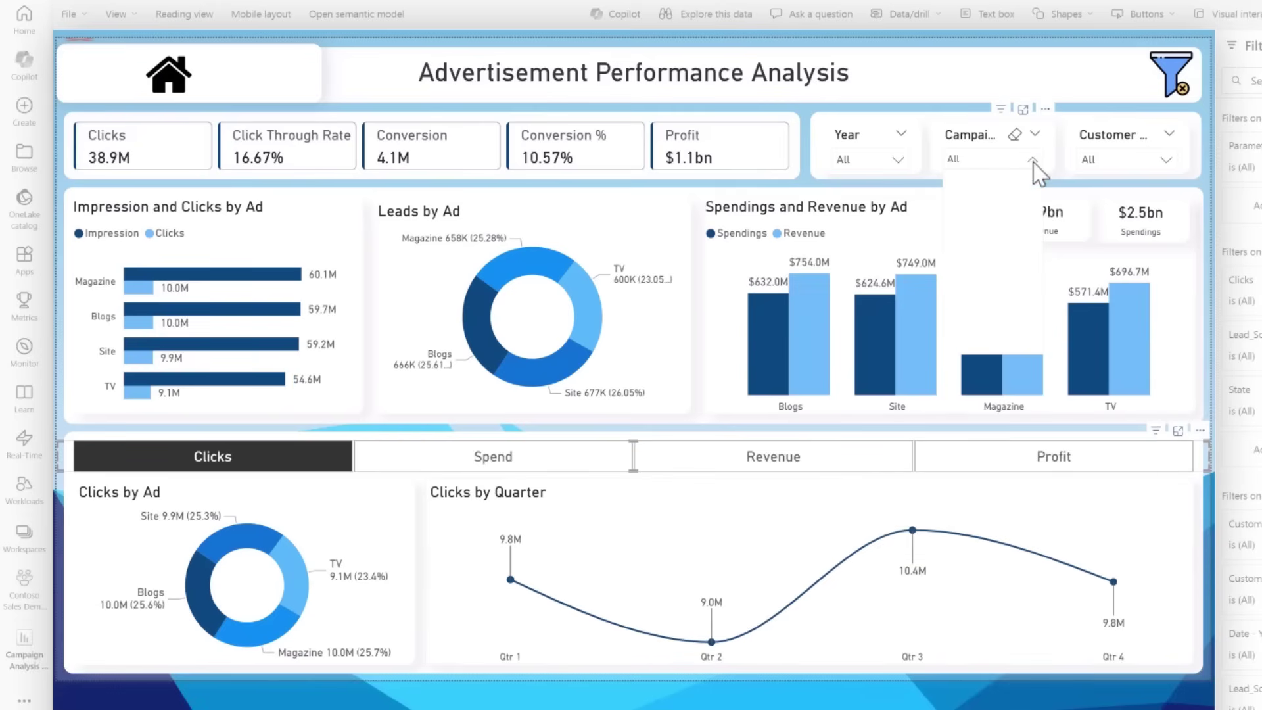
{"action": "left_click", "coordinate": [982, 205]}
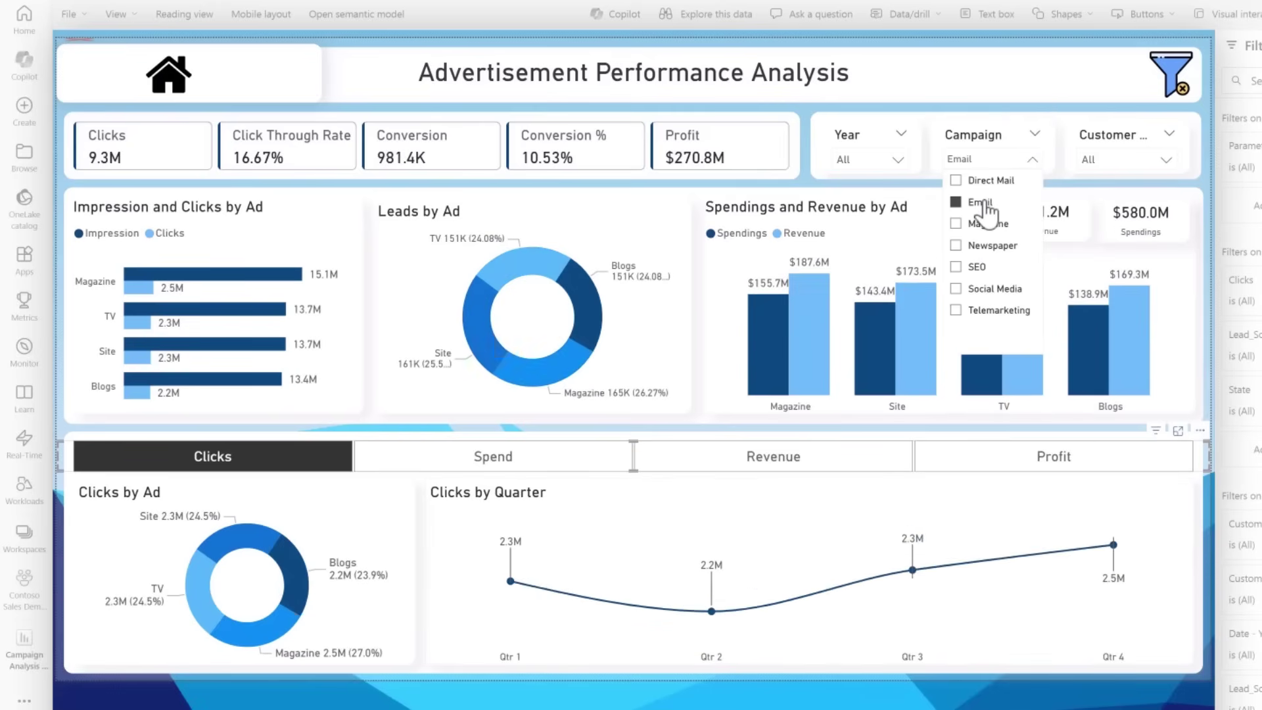
{"action": "left_click", "coordinate": [900, 460]}
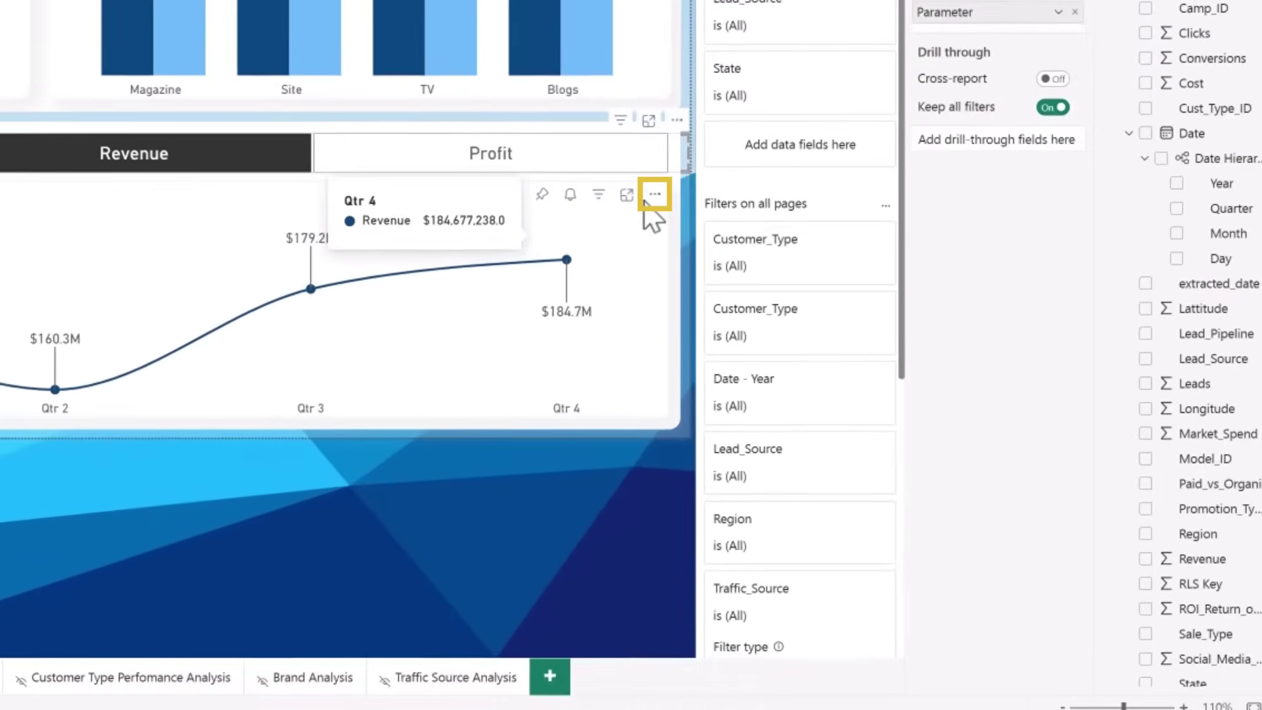
- In Prep data for AI for the quarterly revenue chart, review its filters and add the revenue trend suggestion
{"action": "left_click", "coordinate": [1091, 437]}
{"action": "left_click", "coordinate": [681, 456]}
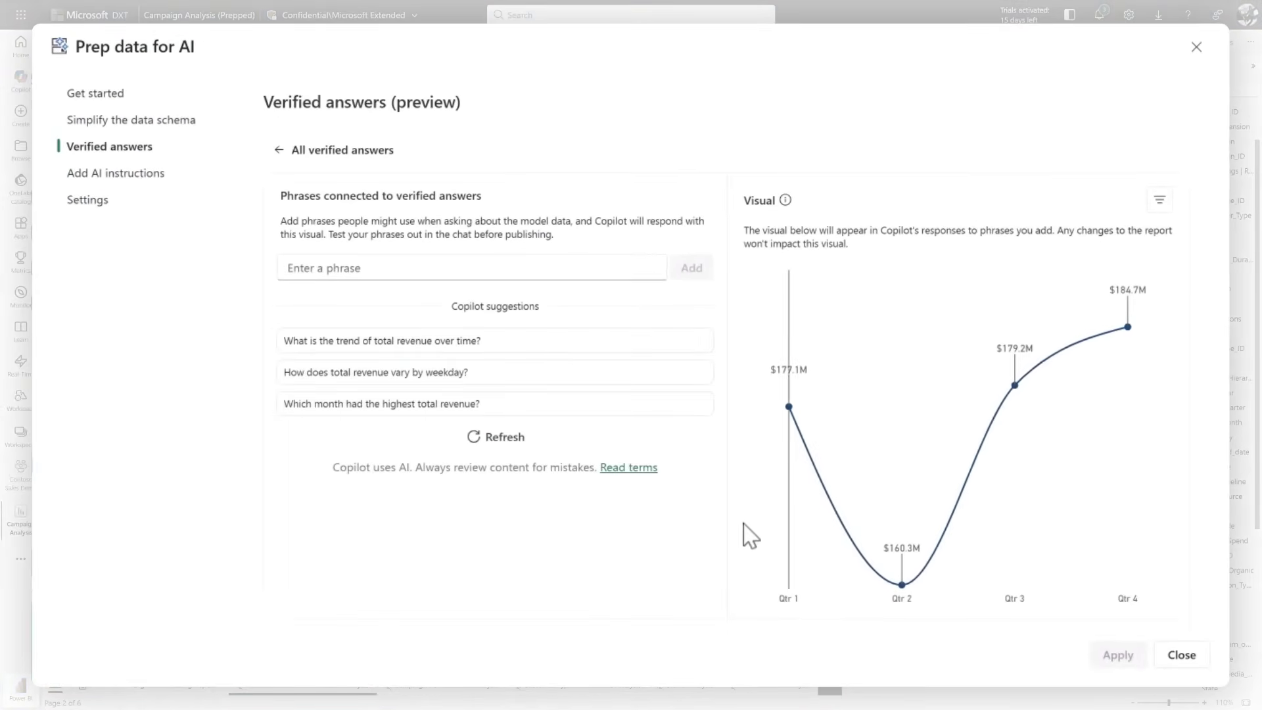
{"action": "left_click", "coordinate": [1160, 200]}
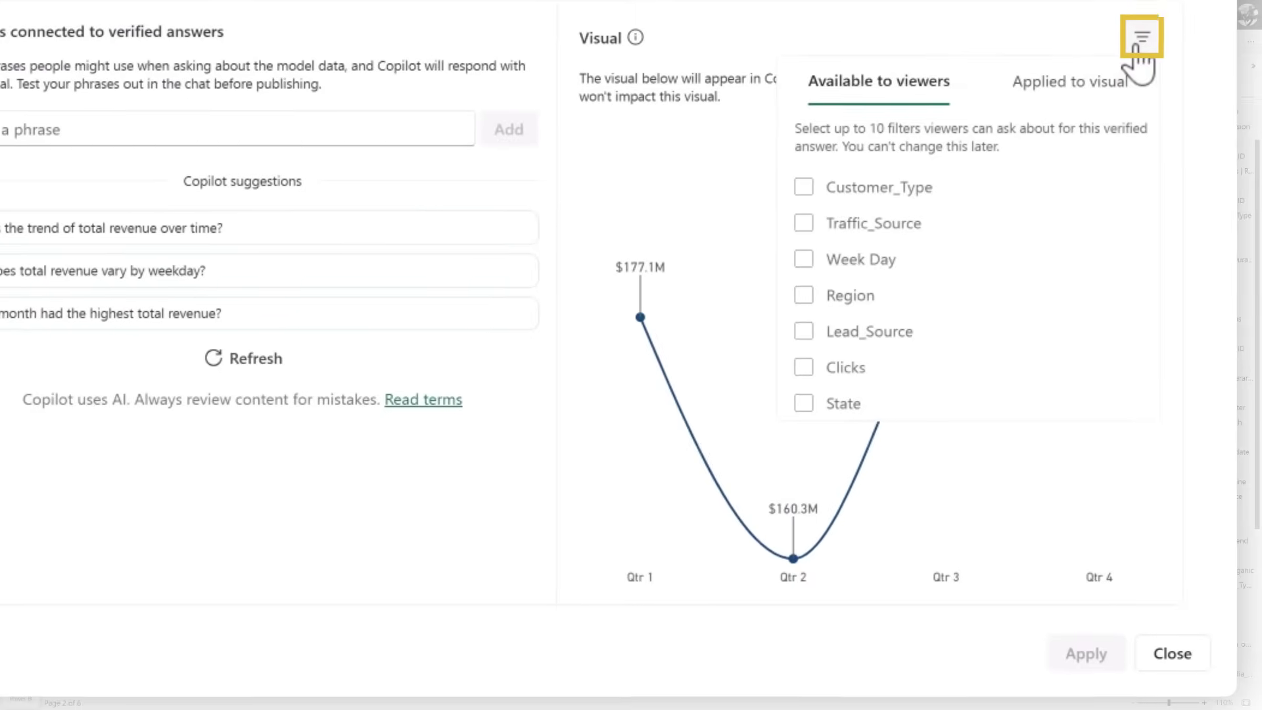
{"action": "left_click", "coordinate": [1069, 89]}
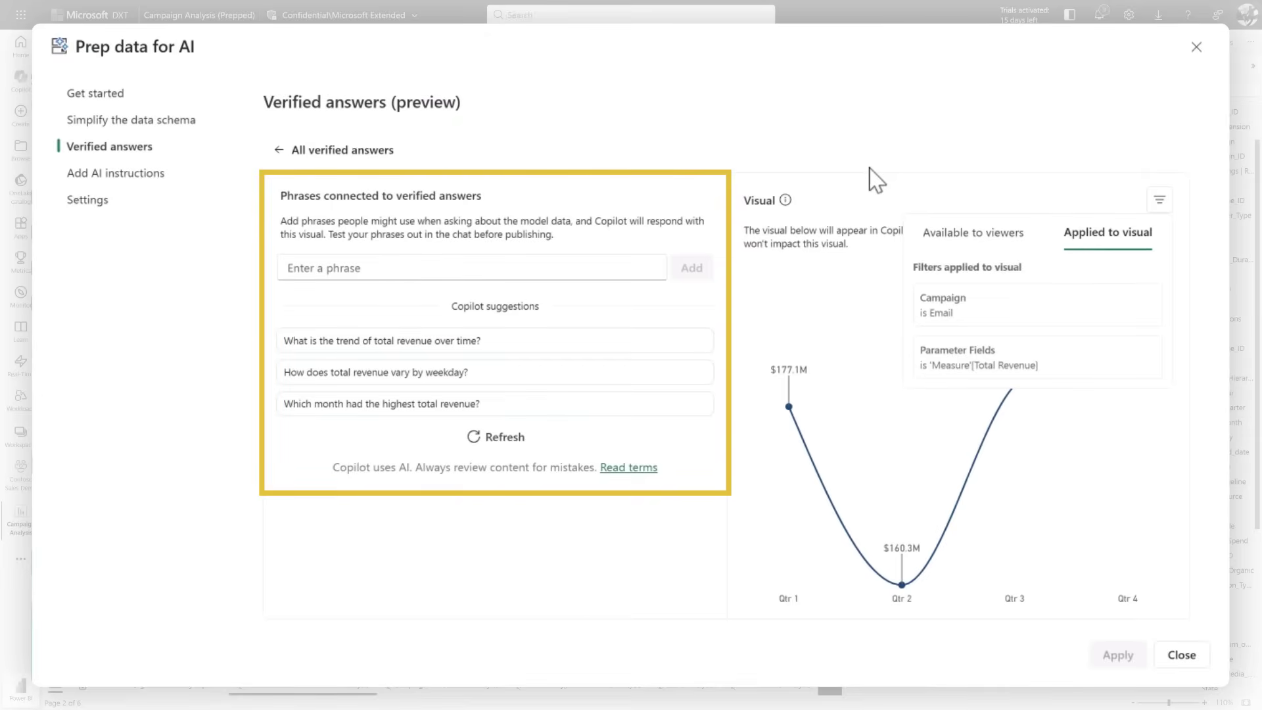
{"action": "mouse_move", "coordinate": [495, 340]}
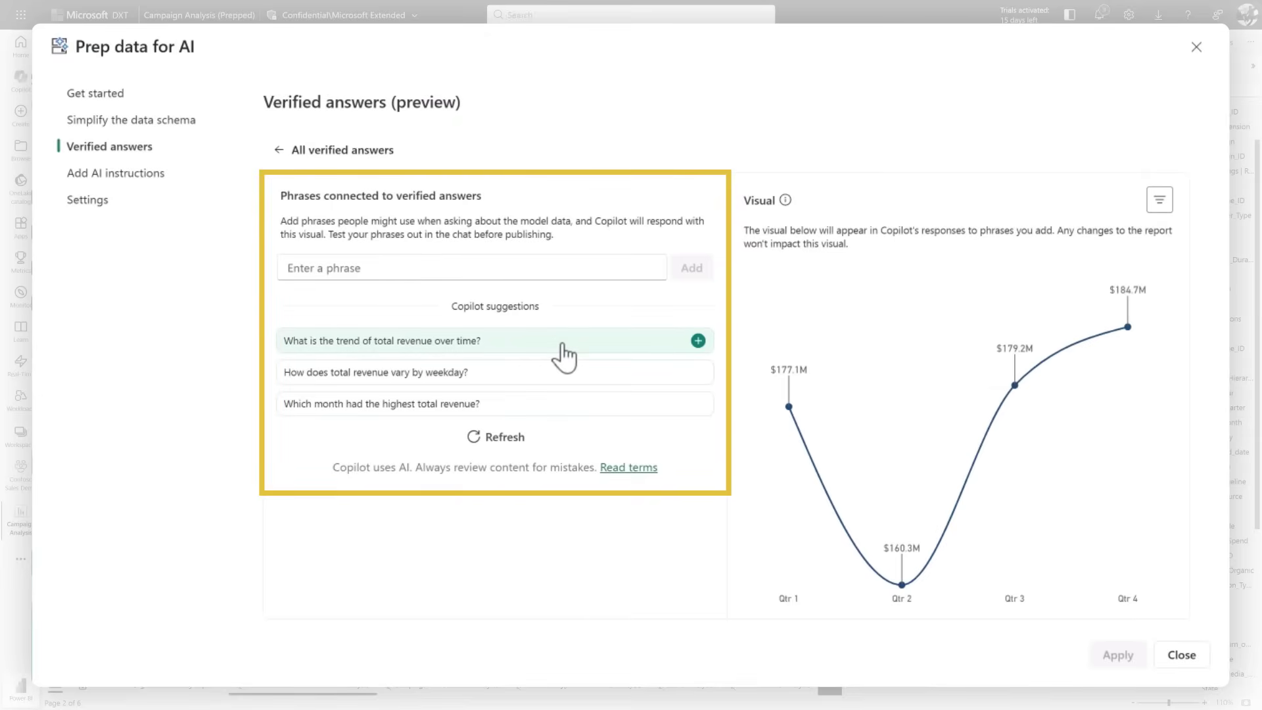
{"action": "left_click", "coordinate": [565, 357]}
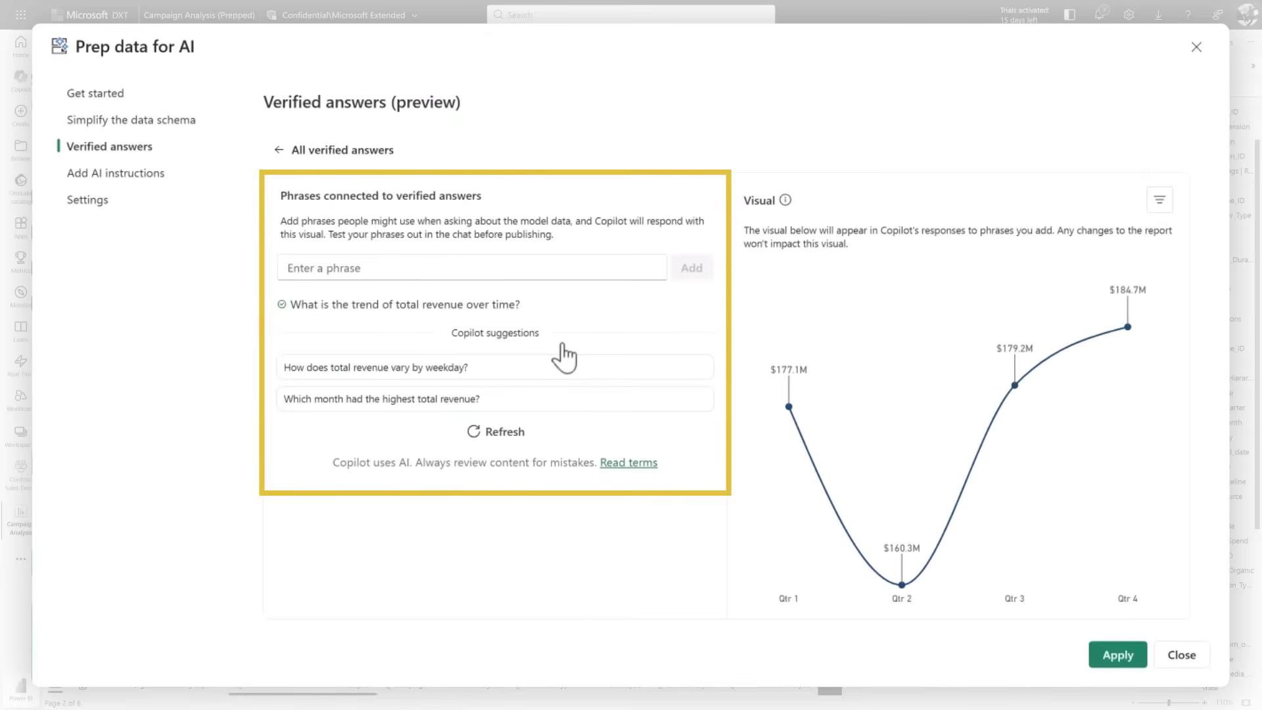
{"action": "left_click", "coordinate": [1156, 205]}
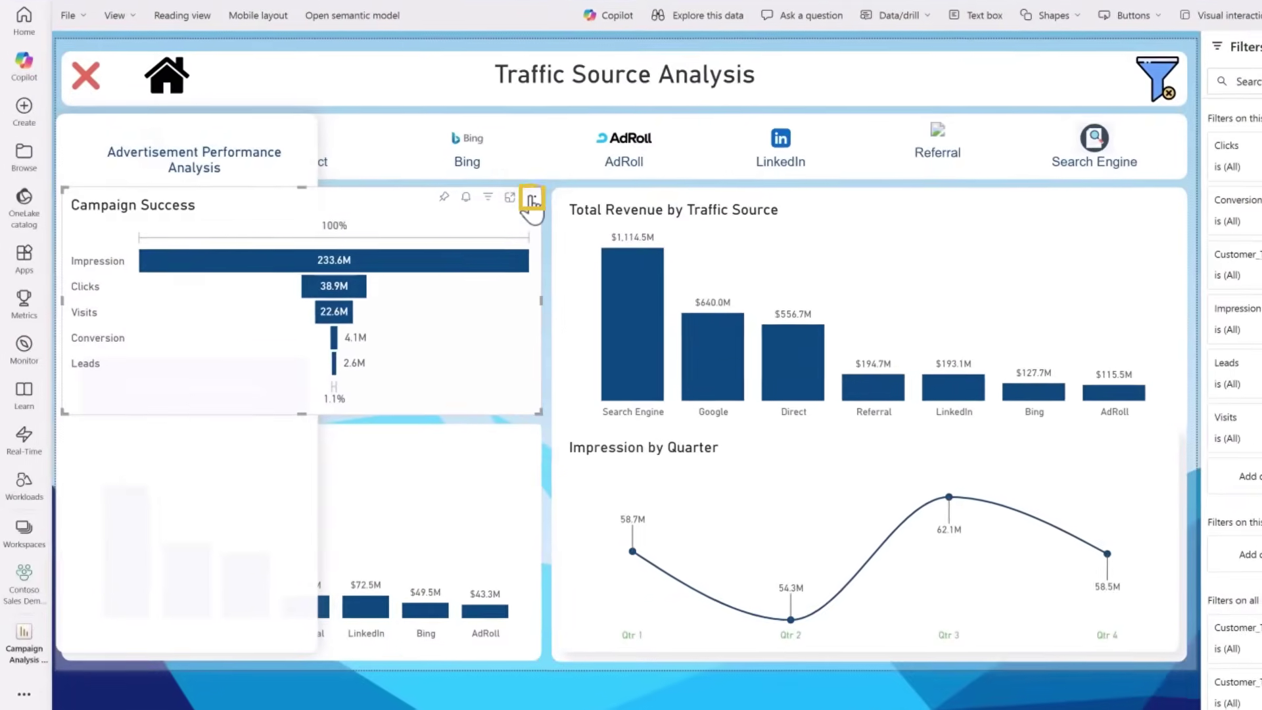
- Save 'funnel health' and 'show analysis for campaign funnel health' as funnel verified phrases and choose viewer filters
{"action": "left_click", "coordinate": [537, 197]}
{"action": "left_click", "coordinate": [583, 453]}
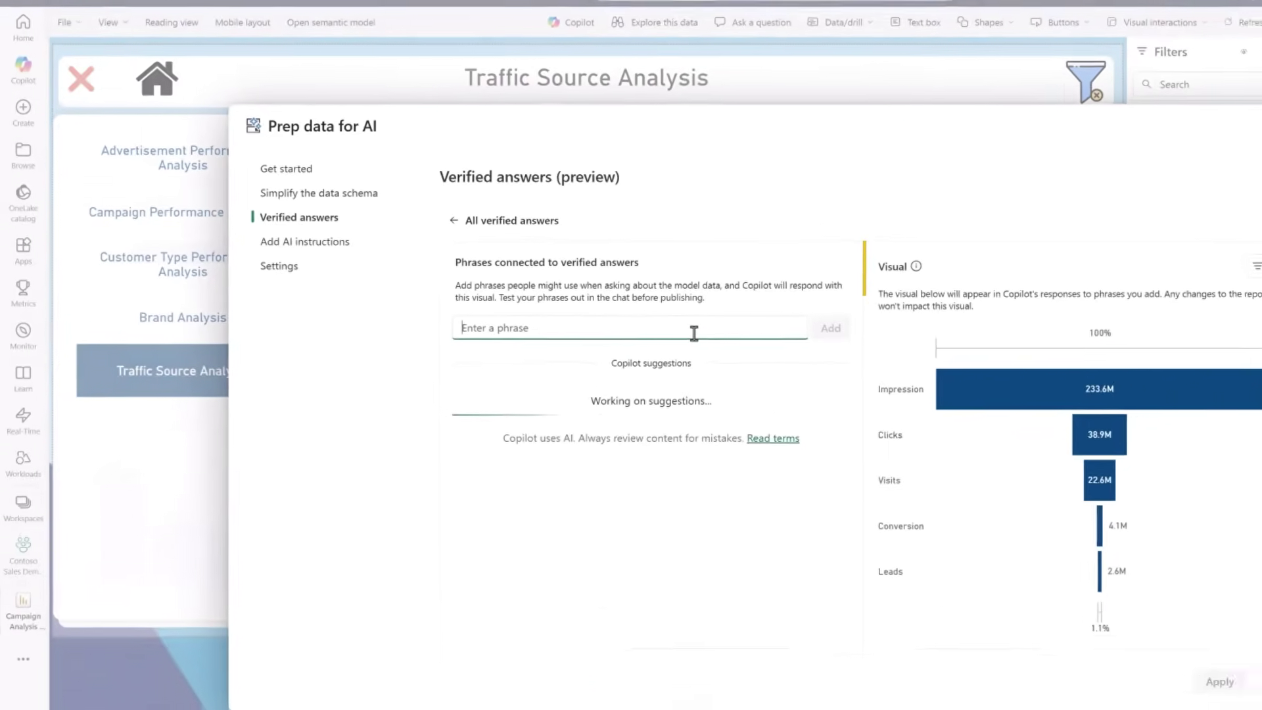
{"action": "type", "text": "funnel health"}
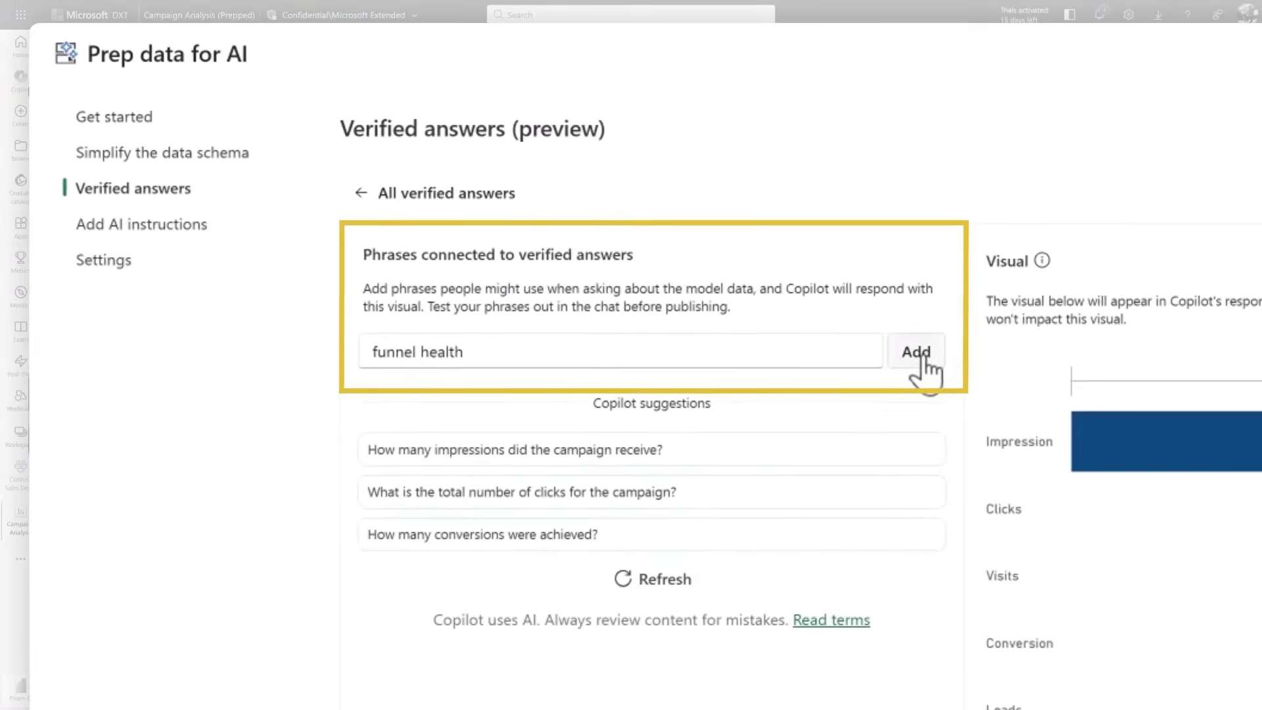
{"action": "left_click", "coordinate": [778, 303]}
{"action": "type", "text": "show analysis for campaign funn"}
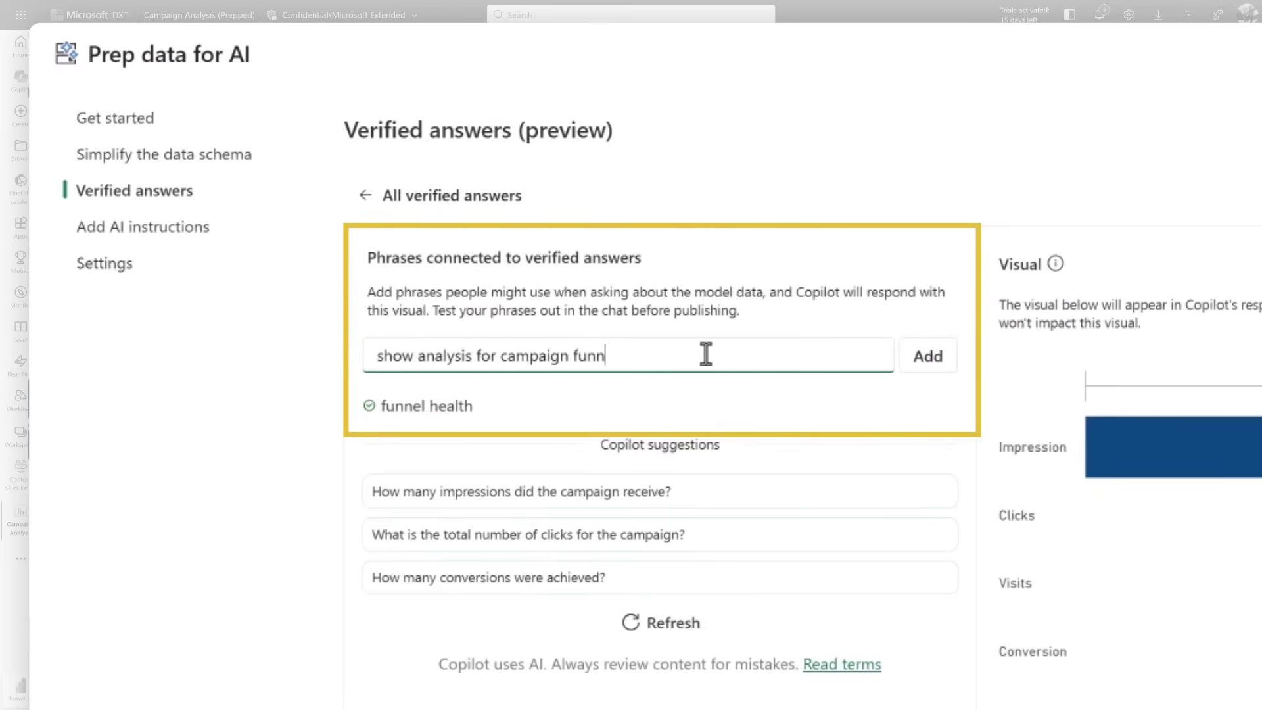
{"action": "type", "text": "el health"}
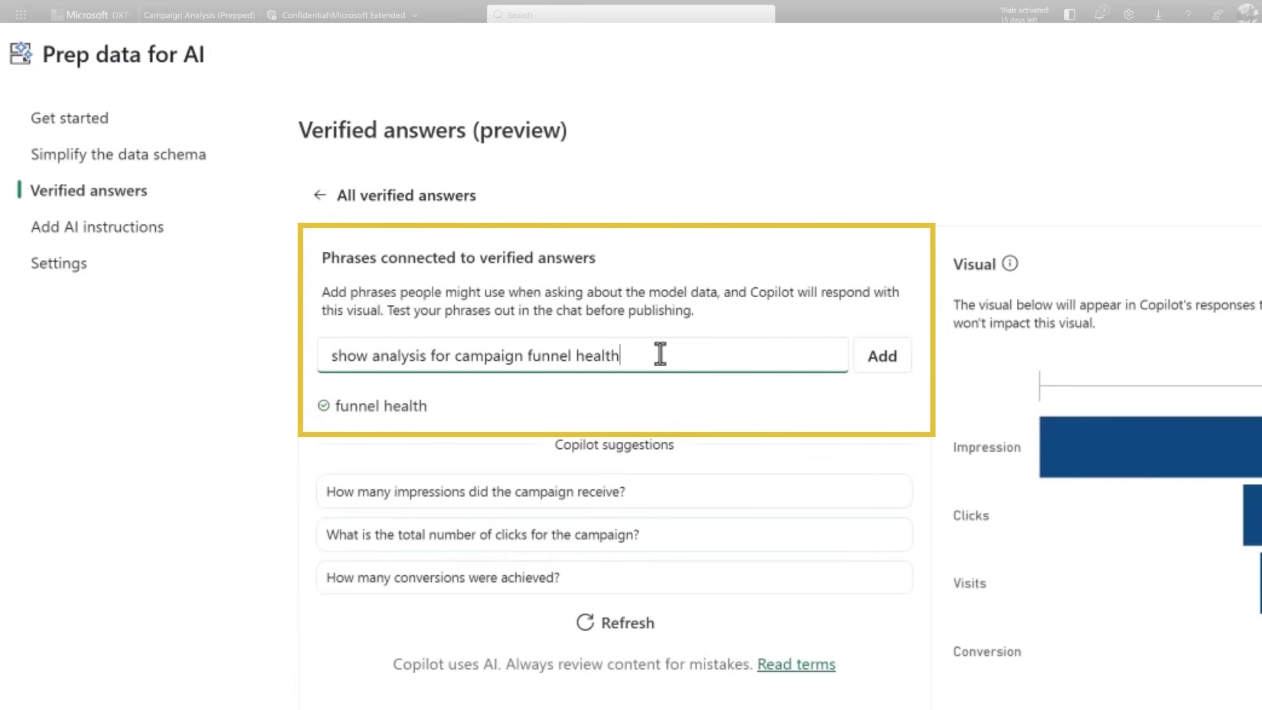
{"action": "left_click", "coordinate": [503, 365]}
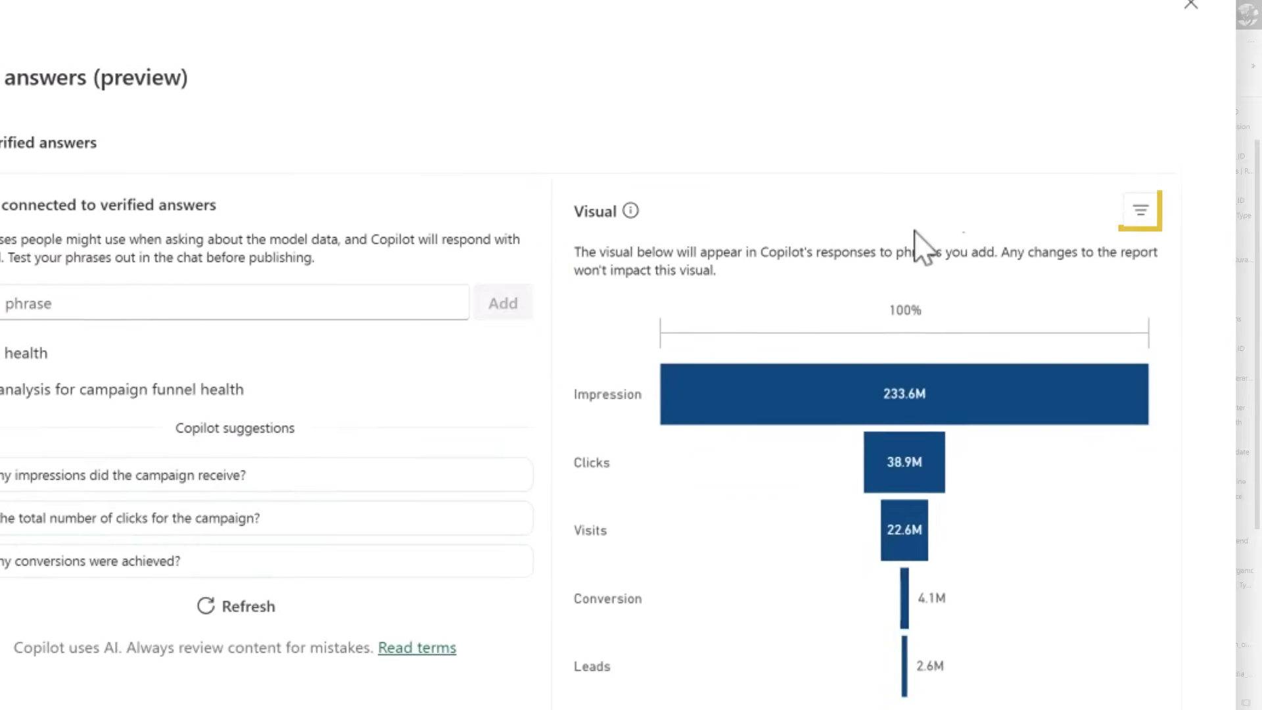
{"action": "left_click", "coordinate": [1141, 39]}
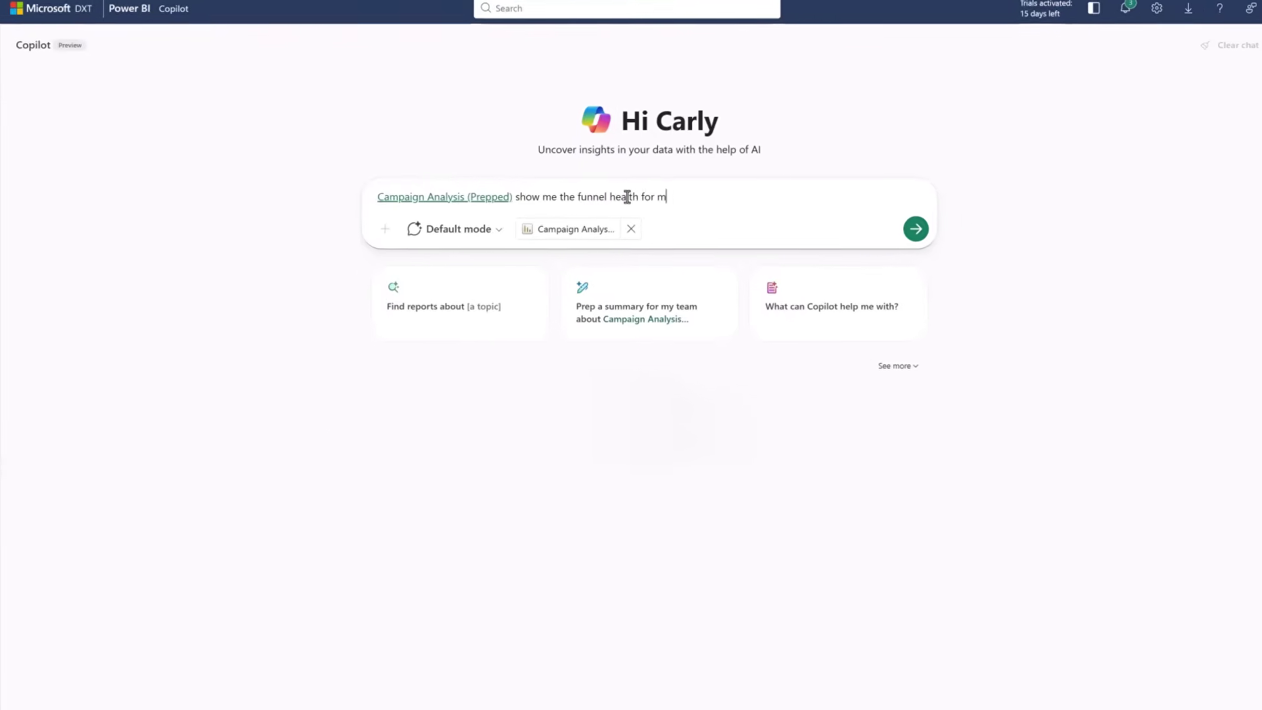
{"action": "type", "text": " B2B a"}
{"action": "type", "text": "nd preferred customers who use "}
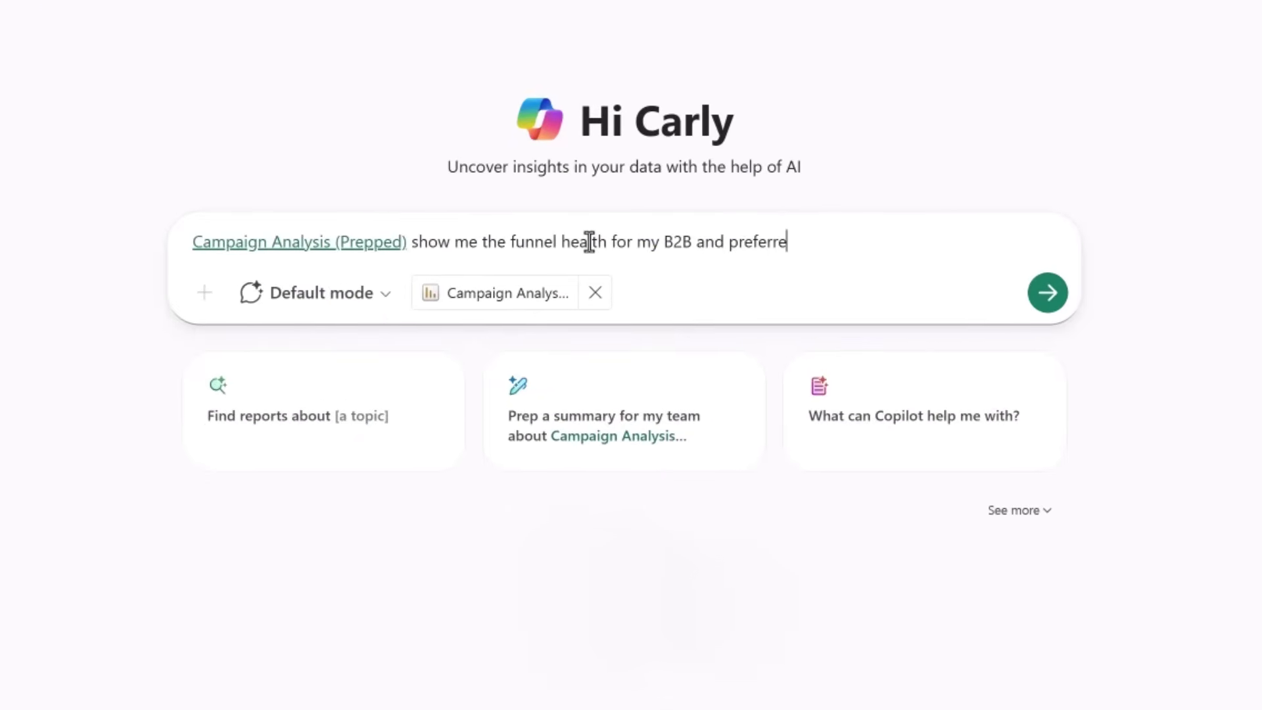
{"action": "type", "text": "Bing"}
- Submit the funnel health question for B2B and preferred Bing customers, then expand Copilot's reasoning
{"action": "key", "text": "Return"}
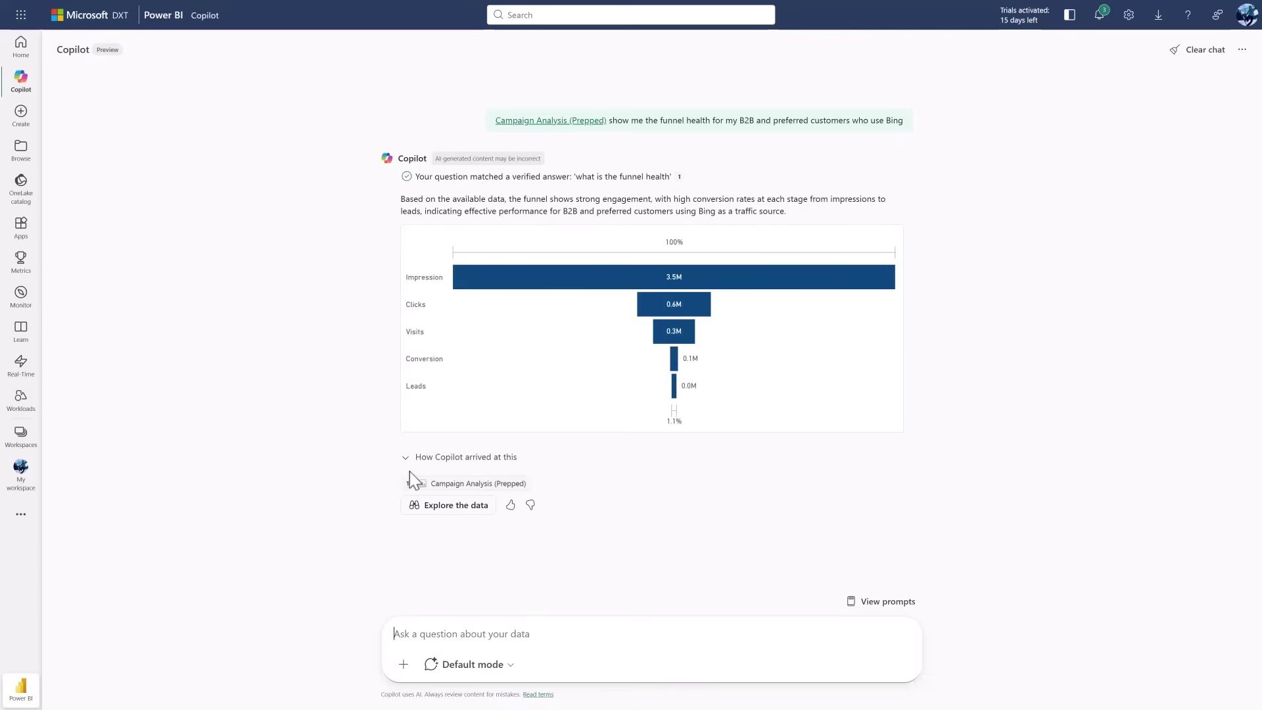
{"action": "left_click", "coordinate": [421, 459]}
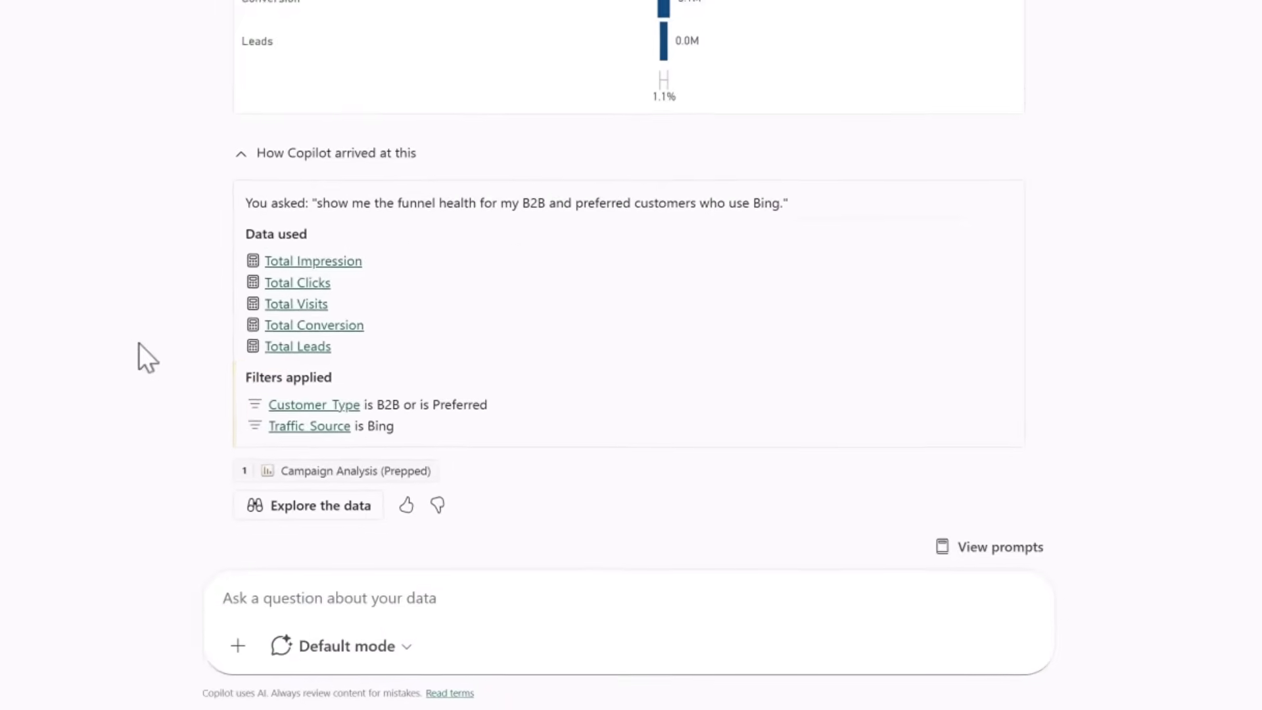